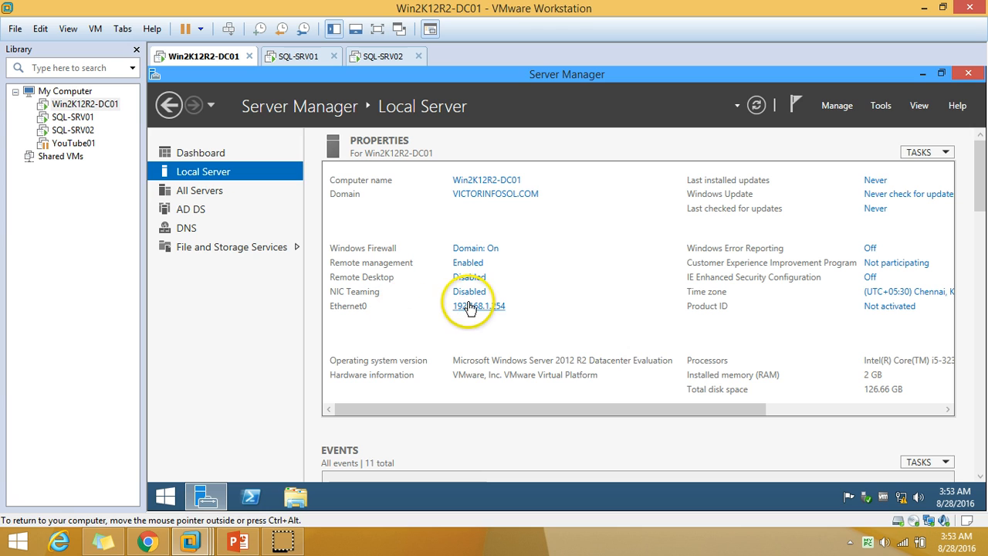
Inspect the Ethernet0 network connection of Win2K12R2-DC01, close Network Connections and return to the Server Manager dashboard.
{"action": "left_click", "coordinate": [470, 293]}
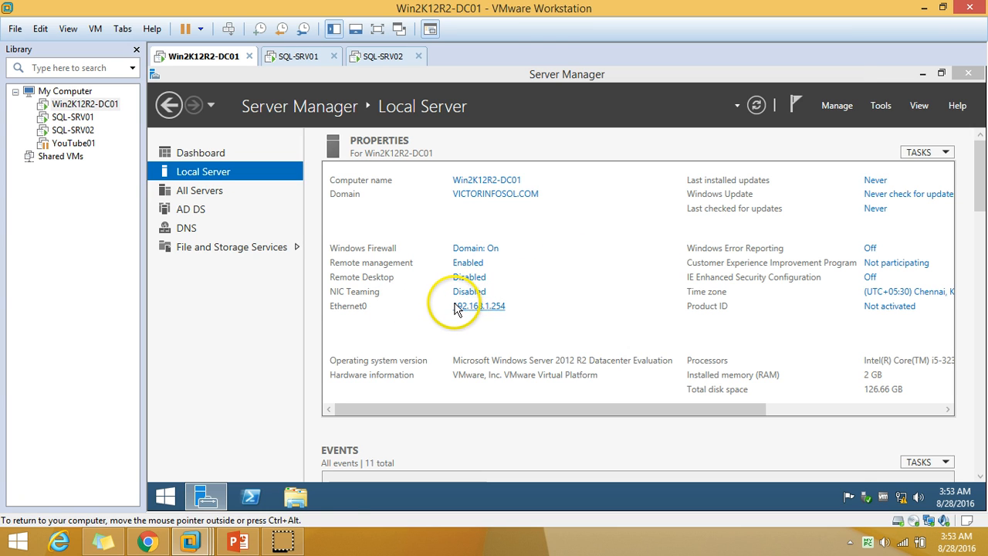
{"action": "left_click", "coordinate": [470, 306]}
{"action": "left_click", "coordinate": [382, 171]}
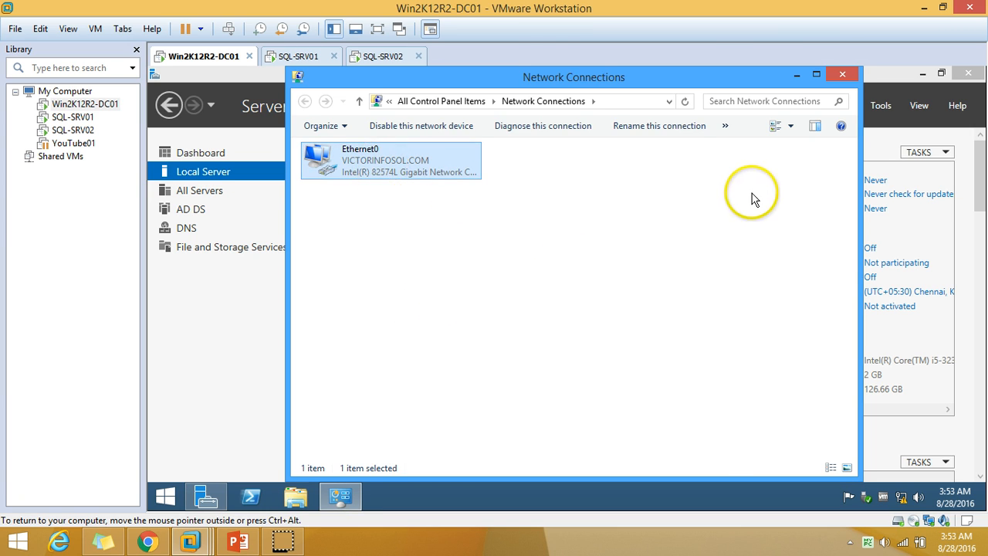
{"action": "left_click", "coordinate": [690, 136]}
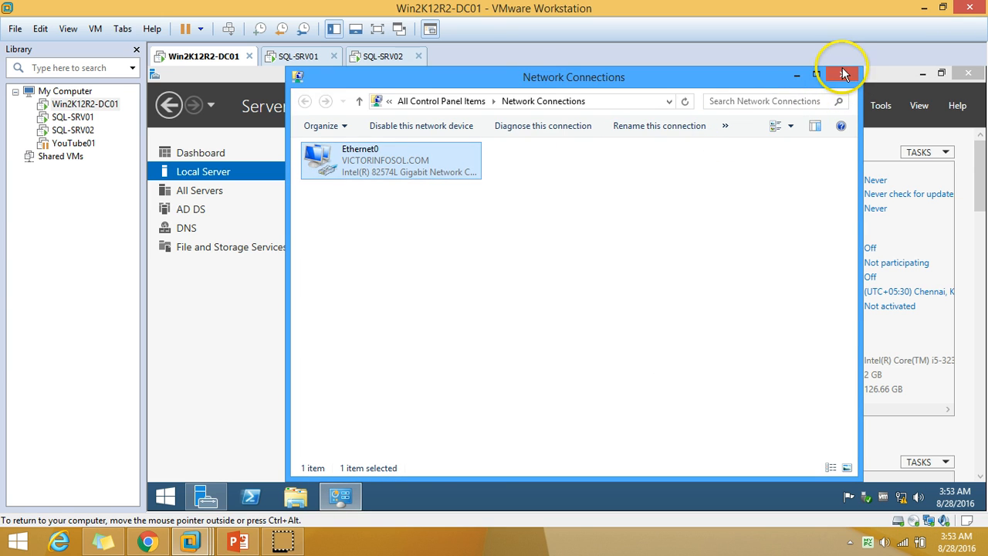
{"action": "left_click", "coordinate": [843, 74]}
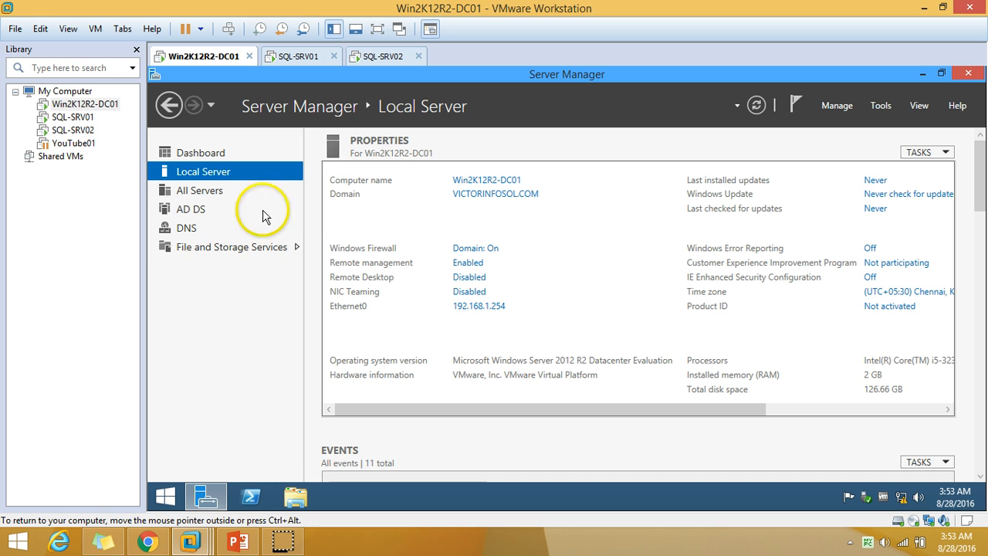
{"action": "left_click", "coordinate": [223, 155]}
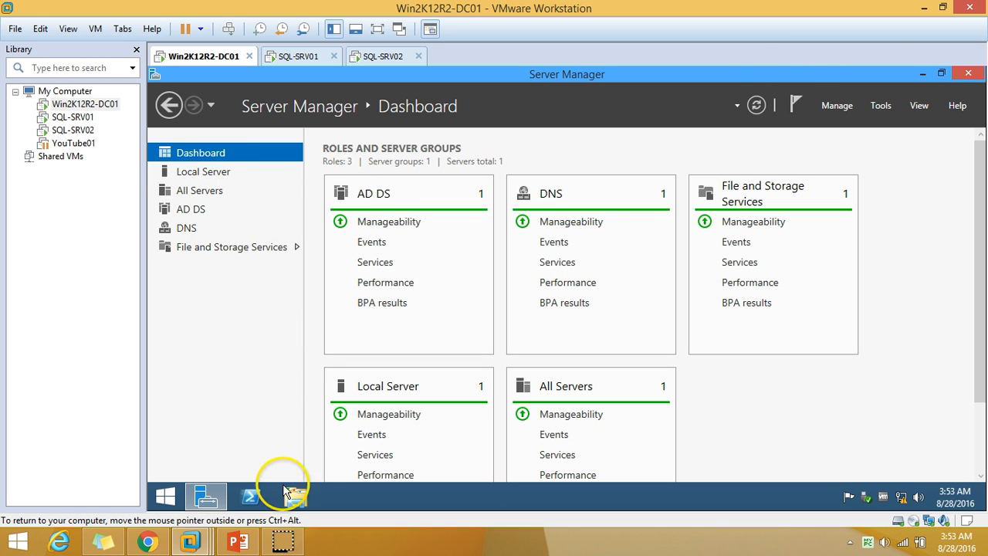
Switch to PowerPoint and review the SQL-SRV01 details on the demo environment slide.
{"action": "mouse_move", "coordinate": [250, 540]}
{"action": "left_click", "coordinate": [284, 429]}
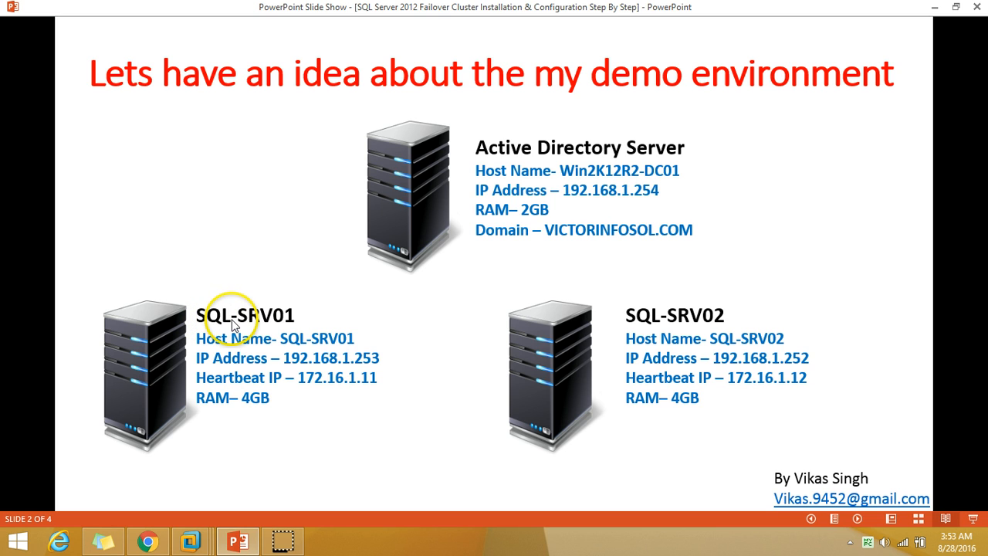
{"action": "left_click", "coordinate": [246, 540]}
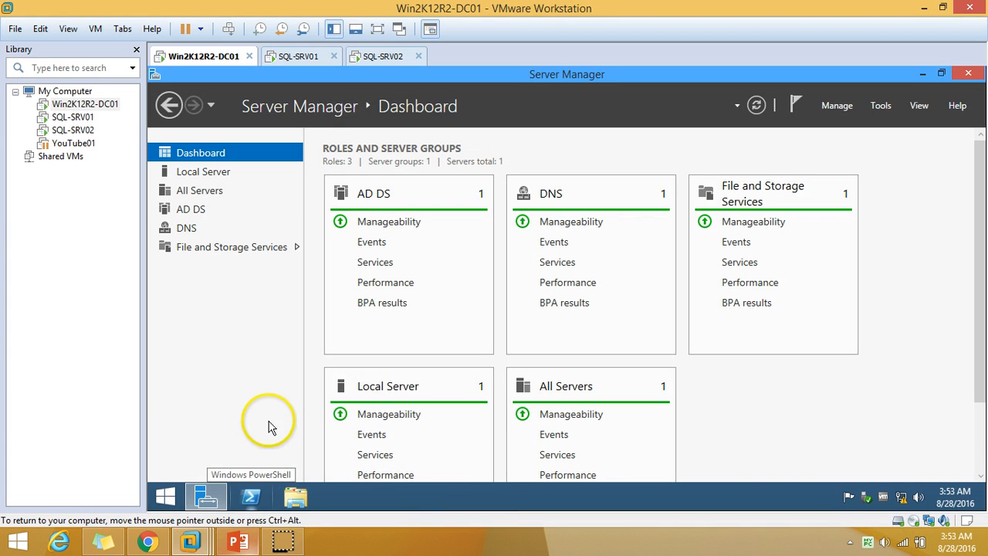
Examine the computer name, domain and network settings of the SQL-SRV01 virtual machine in its local server properties.
{"action": "left_click", "coordinate": [293, 55]}
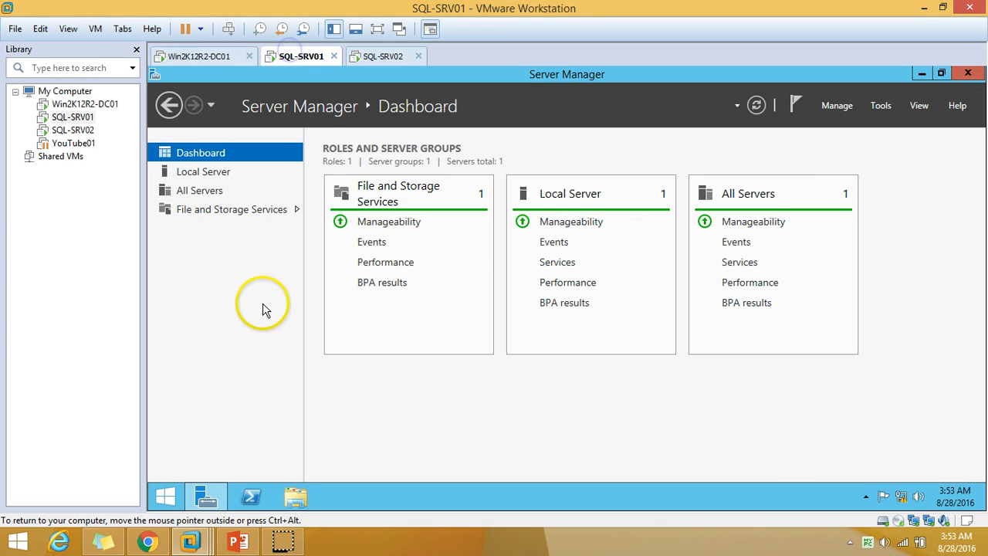
{"action": "left_click", "coordinate": [230, 171]}
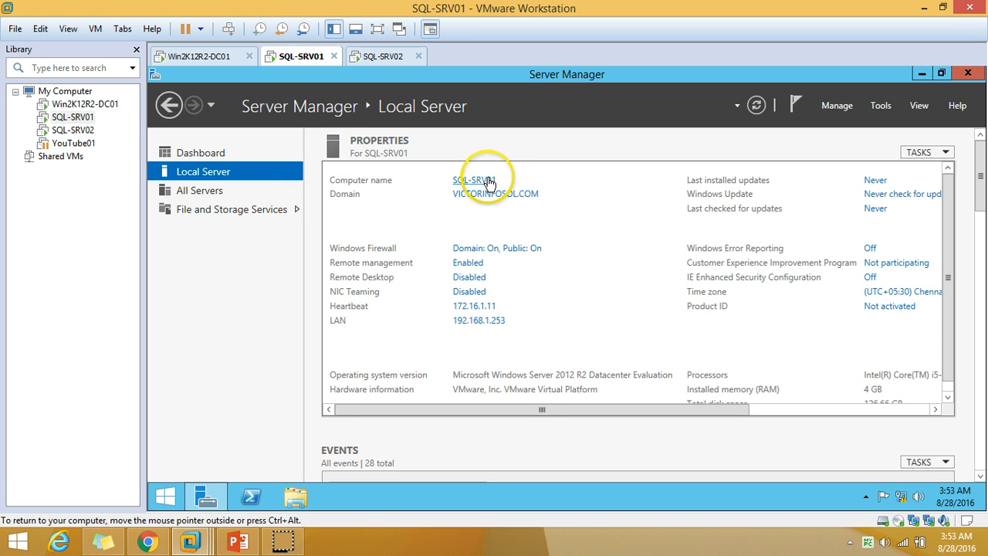
{"action": "left_click", "coordinate": [491, 182]}
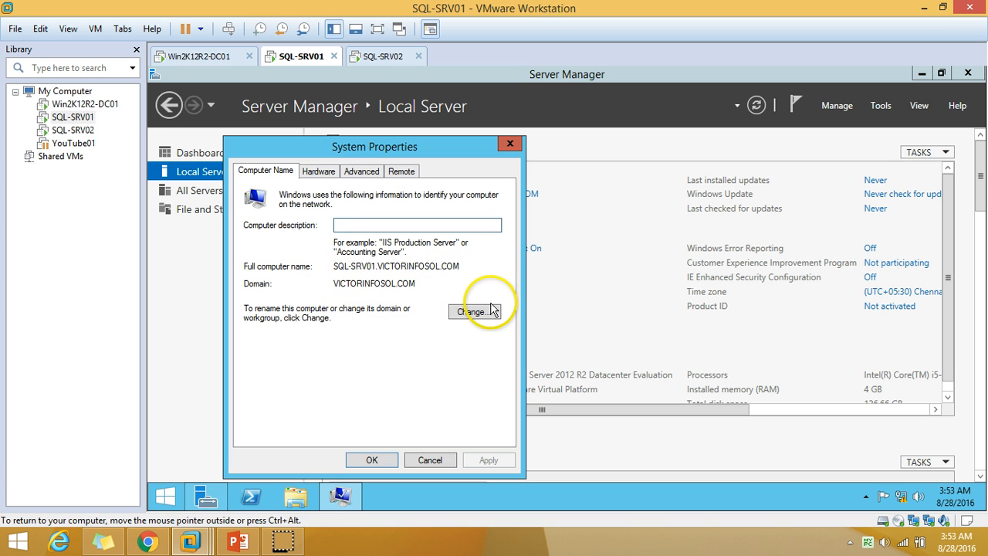
{"action": "left_click", "coordinate": [427, 461]}
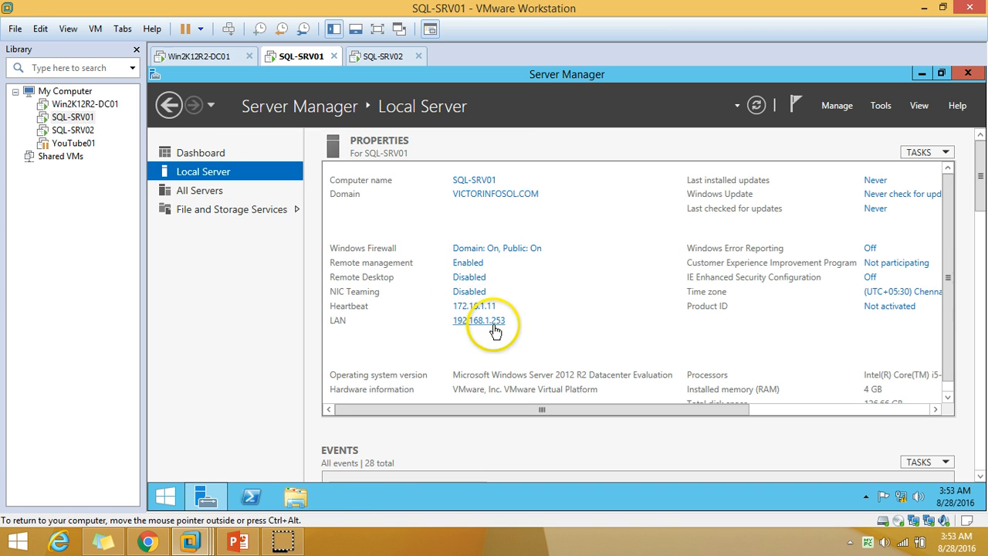
Compare SQL-SRV01's LAN and heartbeat addresses with the demo environment slide in PowerPoint.
{"action": "left_click", "coordinate": [237, 541]}
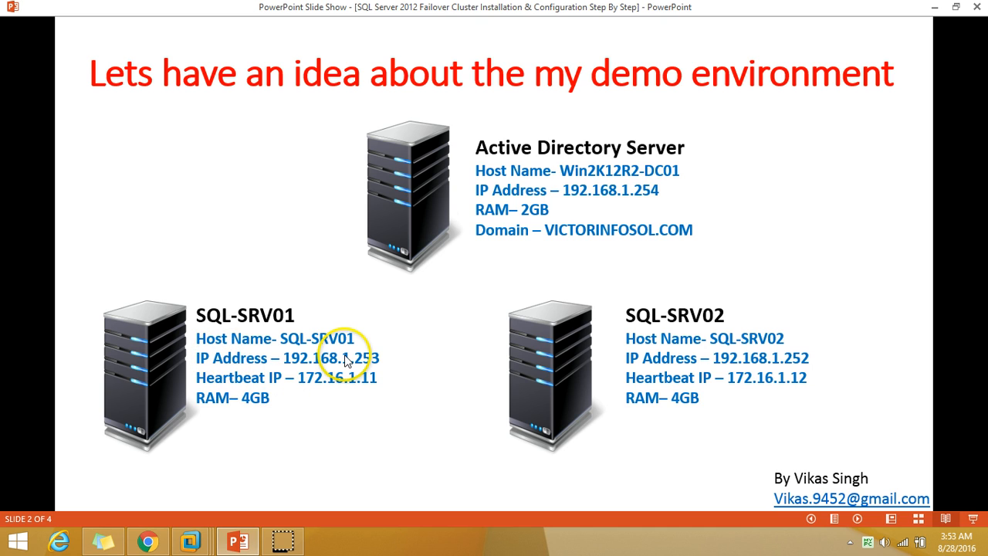
{"action": "mouse_move", "coordinate": [238, 539]}
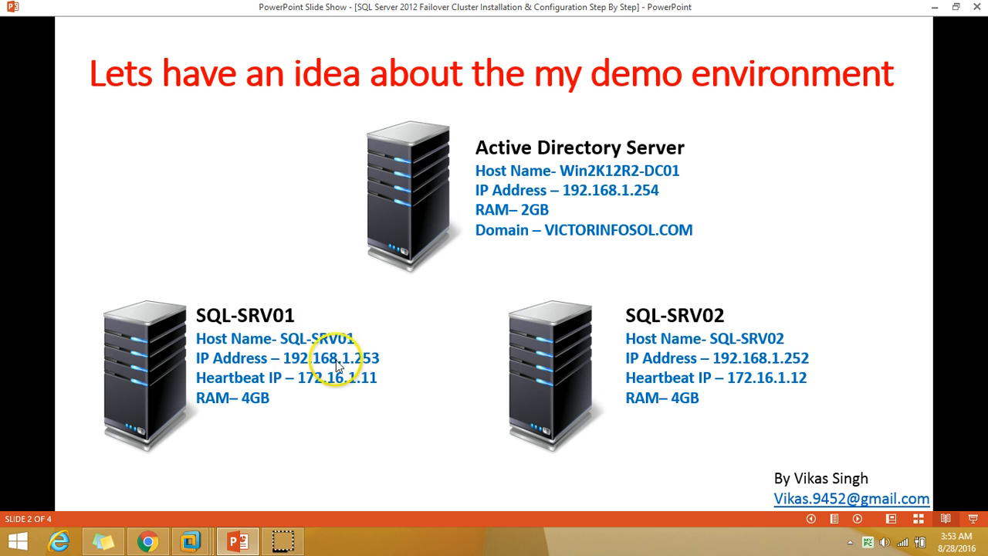
{"action": "left_click", "coordinate": [238, 542]}
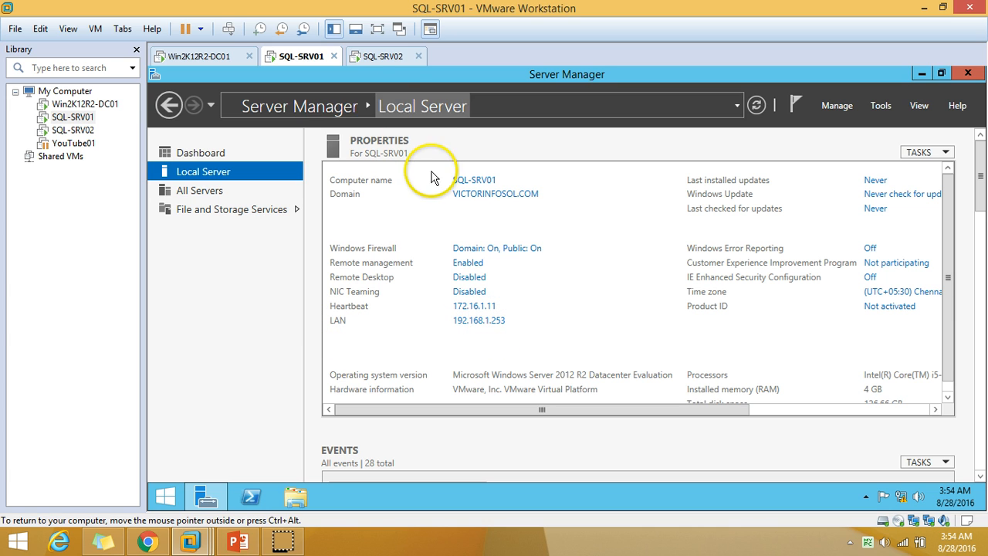
Examine the computer name, domain and network settings of the SQL-SRV02 virtual machine in its local server properties.
{"action": "left_click", "coordinate": [388, 54]}
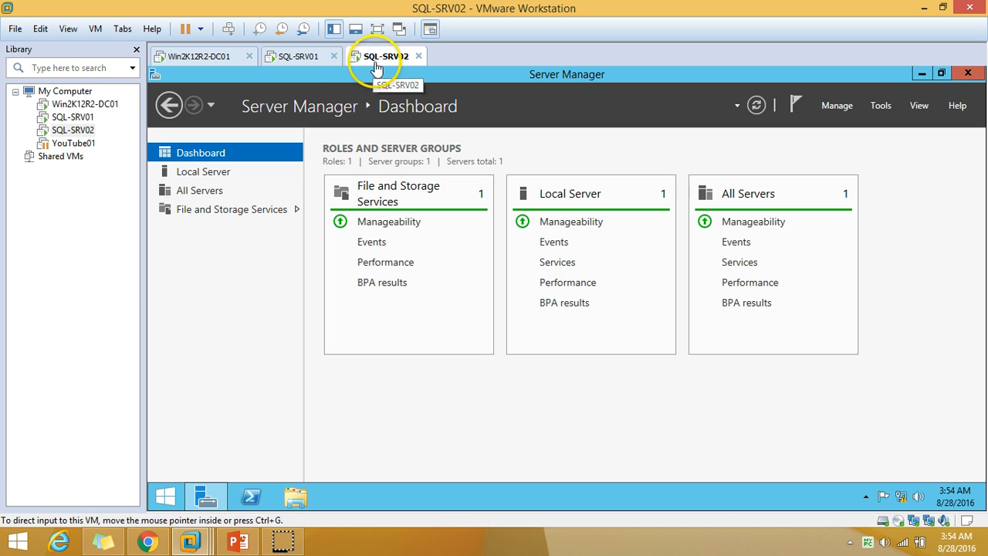
{"action": "left_click", "coordinate": [220, 172]}
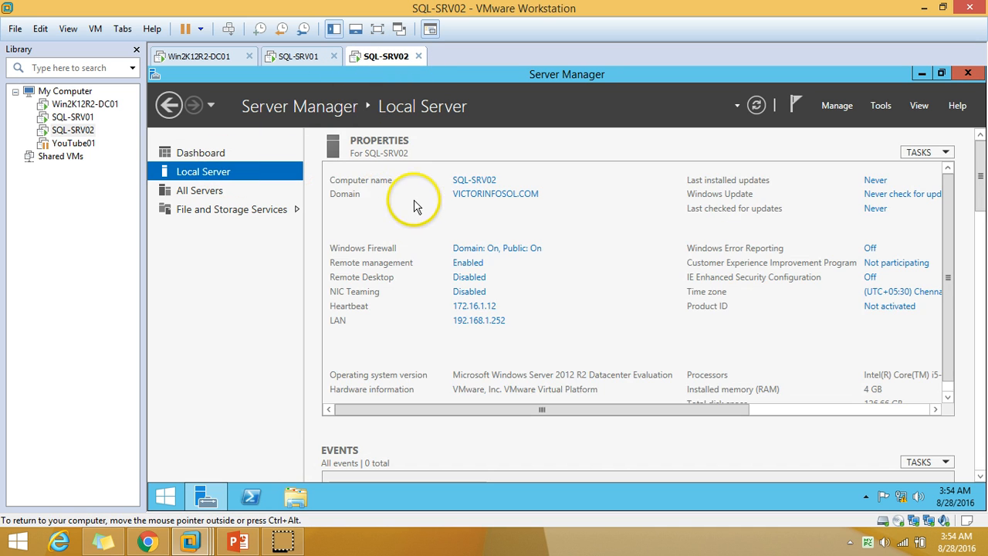
{"action": "left_click", "coordinate": [468, 193]}
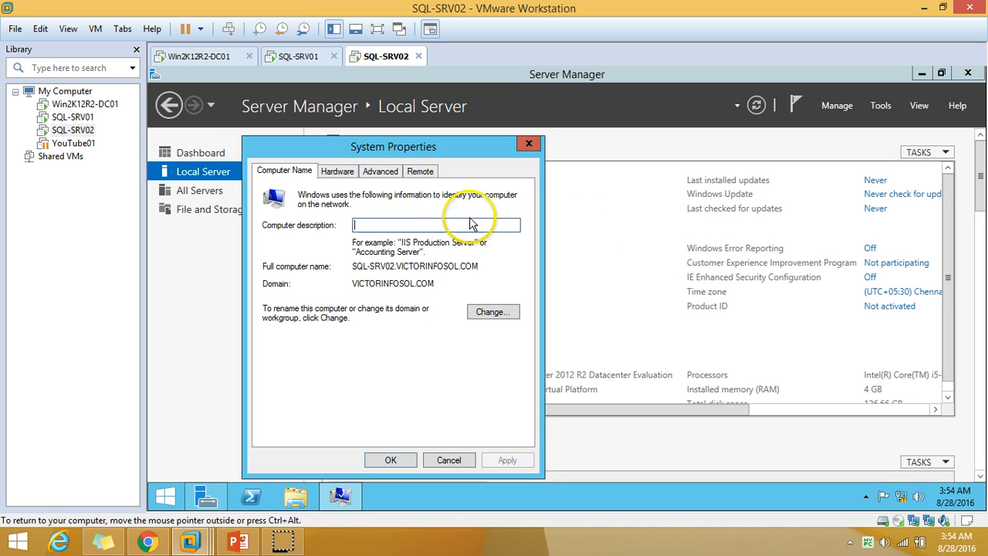
{"action": "left_click", "coordinate": [528, 145]}
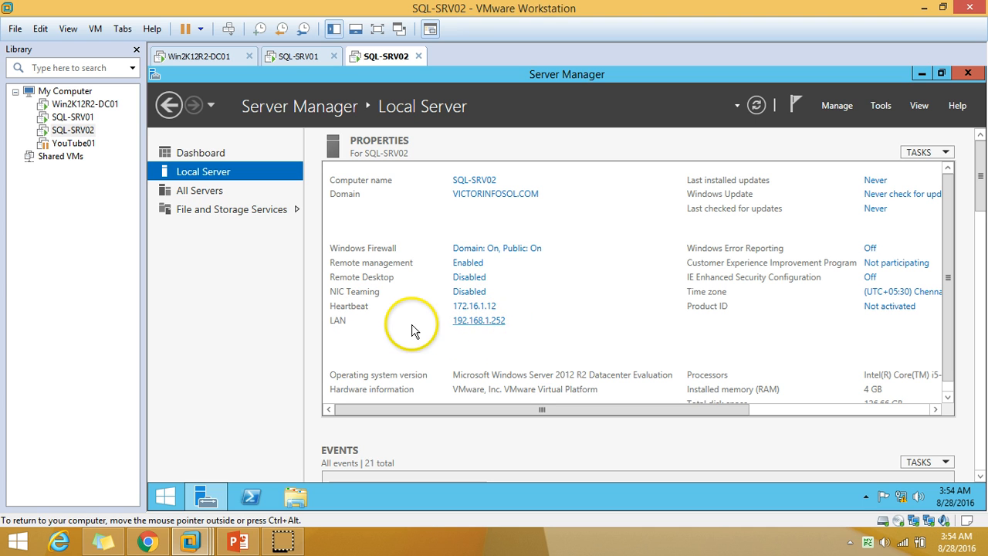
Look through the three running virtual machines once more and return to the Server Manager dashboard of SQL-SRV01.
{"action": "left_click", "coordinate": [298, 56]}
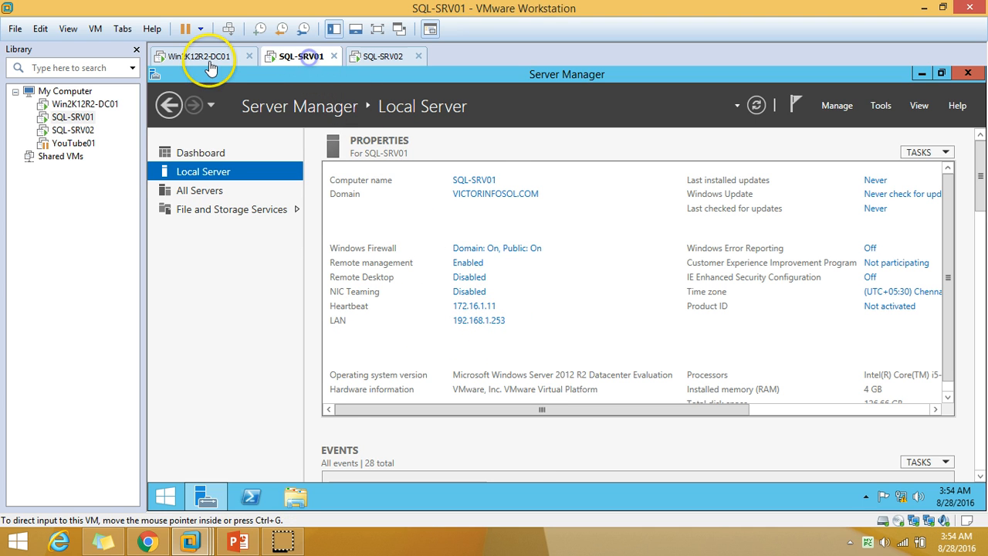
{"action": "left_click", "coordinate": [204, 57]}
{"action": "left_click", "coordinate": [297, 57]}
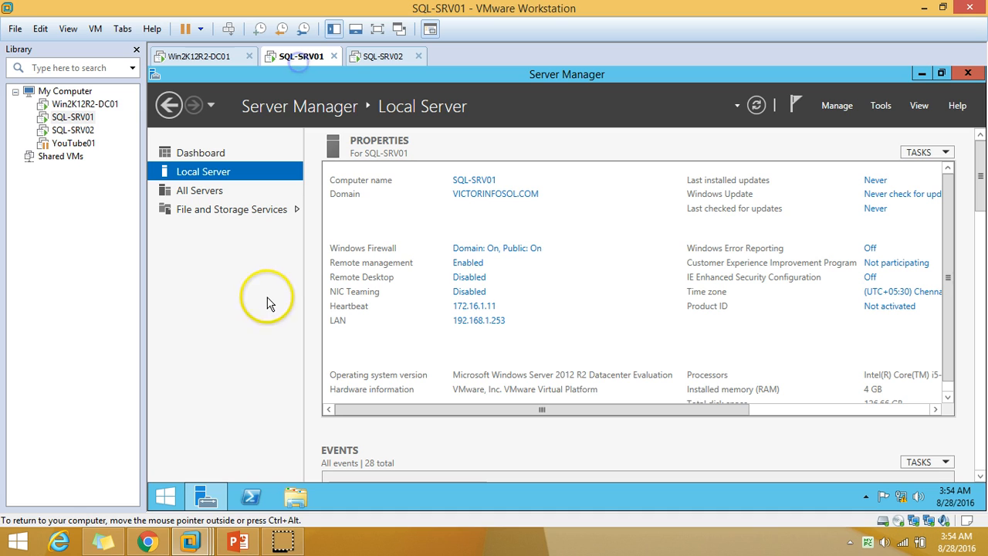
{"action": "left_click", "coordinate": [865, 496]}
{"action": "left_click", "coordinate": [380, 58]}
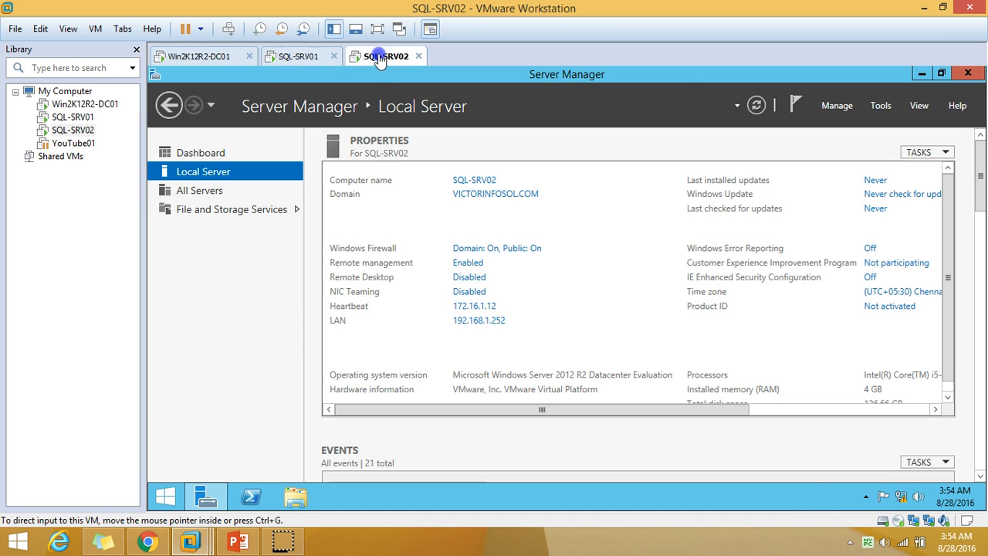
{"action": "left_click", "coordinate": [300, 61]}
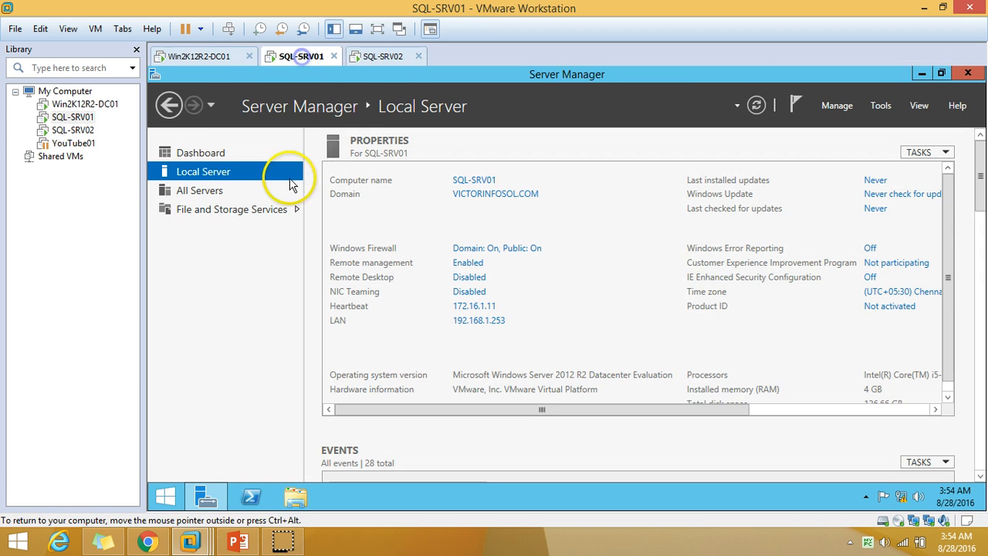
{"action": "left_click", "coordinate": [215, 157]}
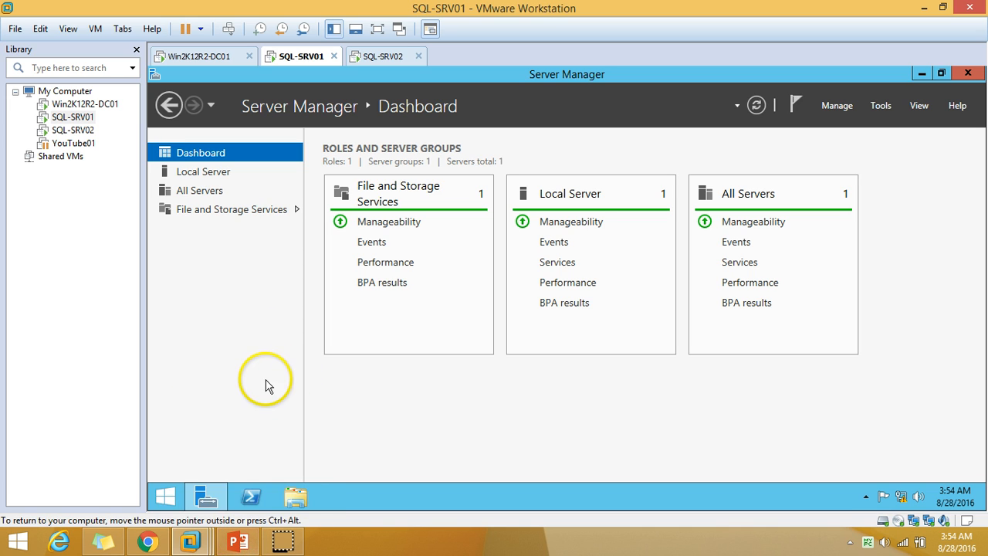
Switch to PowerPoint and read the demo environment slide and the list of cluster installation and configuration steps.
{"action": "left_click", "coordinate": [239, 541]}
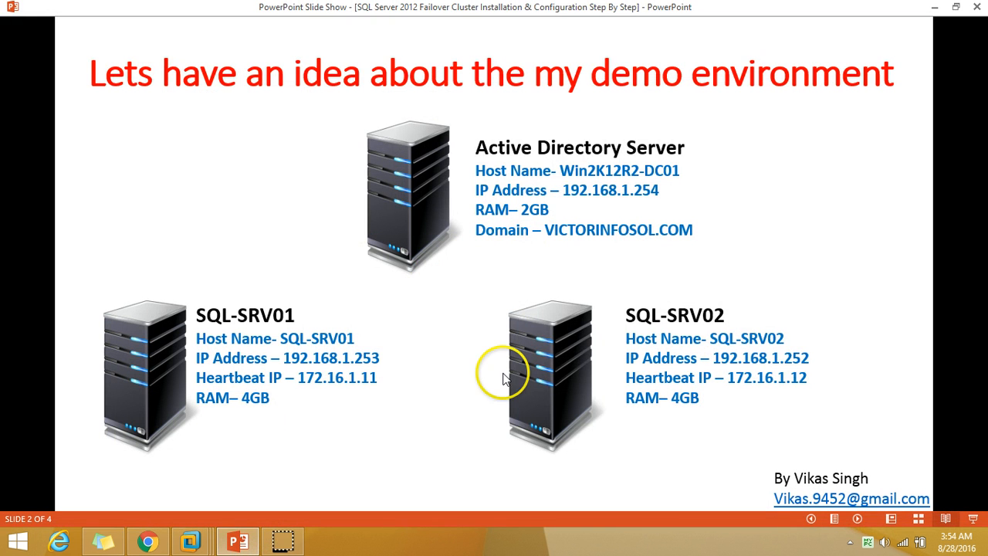
{"action": "left_click", "coordinate": [857, 520]}
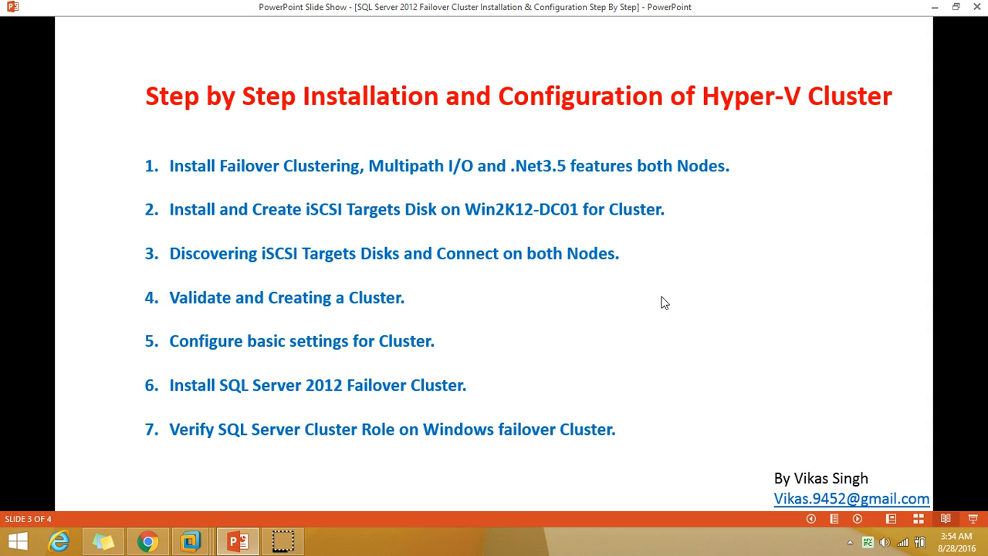
{"action": "left_click", "coordinate": [239, 542]}
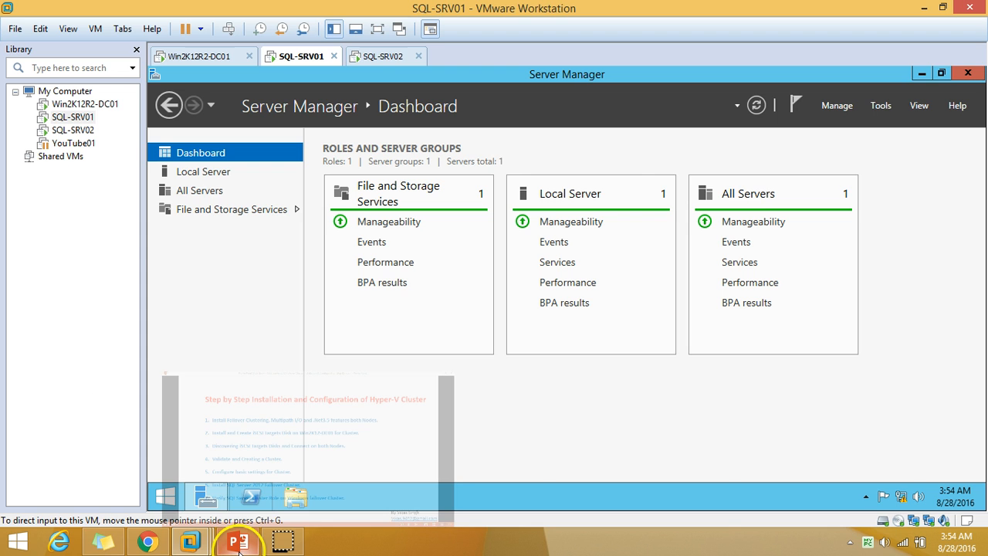
{"action": "left_click", "coordinate": [284, 541]}
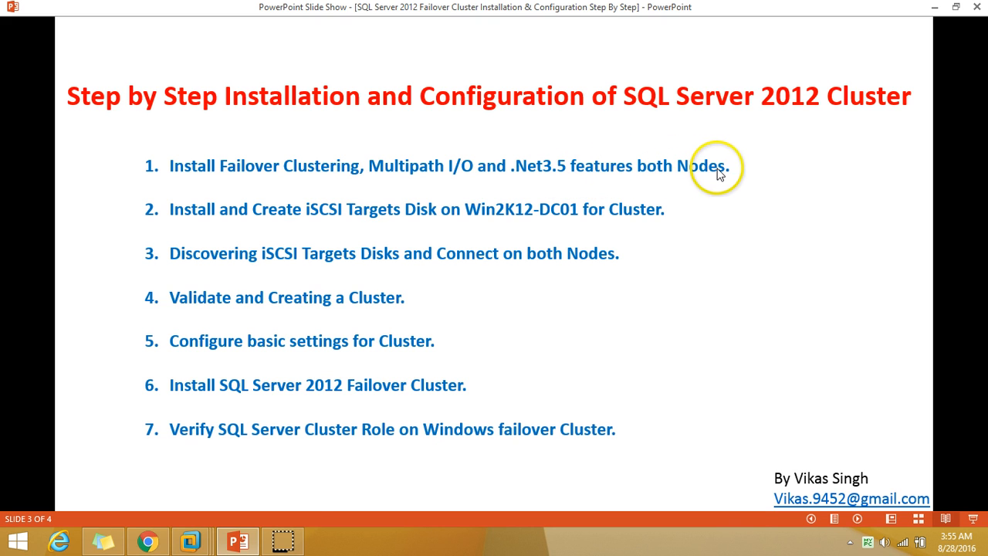
Switch to VMware Workstation and advance the Add Roles and Features Wizard on SQL-SRV01 to feature selection, keeping the default installation type, server and roles.
{"action": "mouse_move", "coordinate": [190, 540]}
{"action": "left_click", "coordinate": [284, 480]}
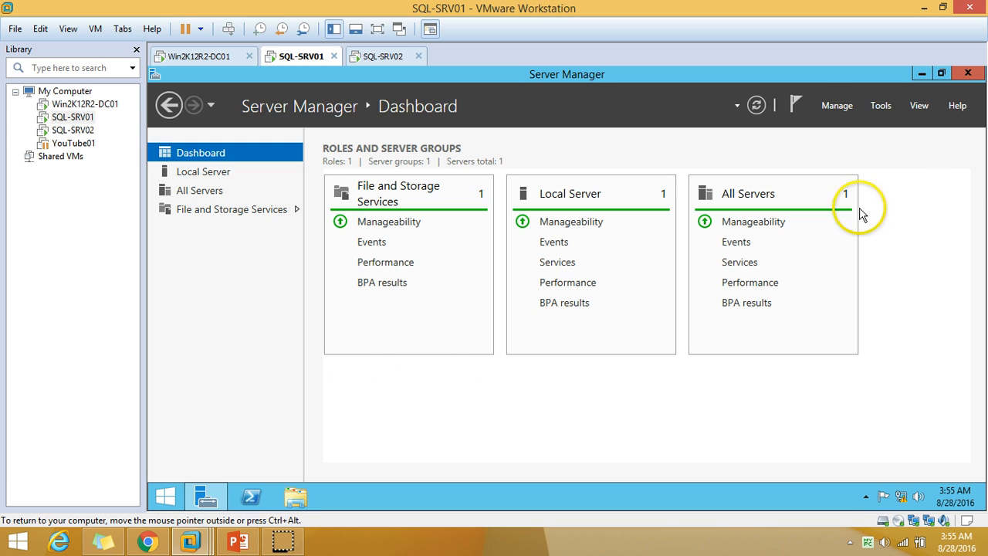
{"action": "left_click", "coordinate": [833, 107]}
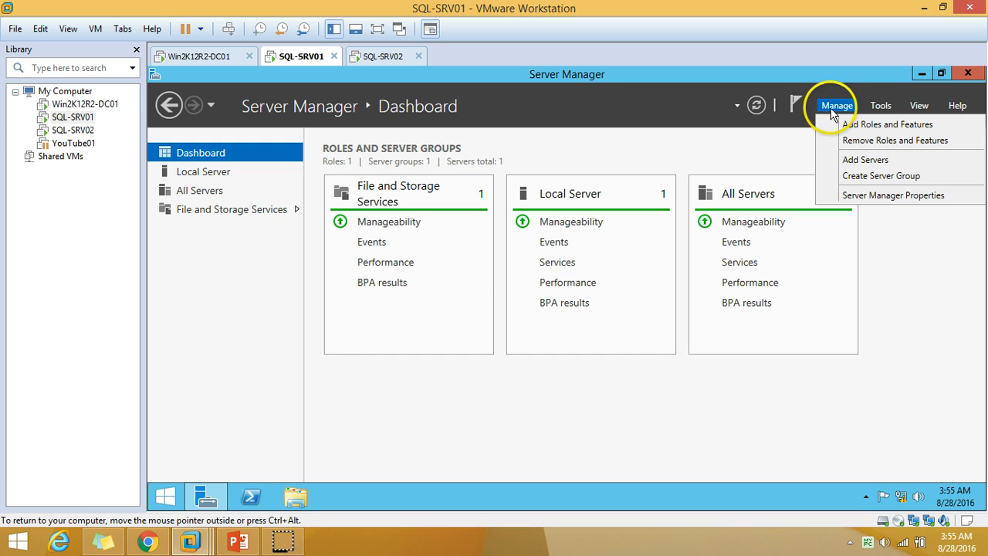
{"action": "left_click", "coordinate": [851, 125]}
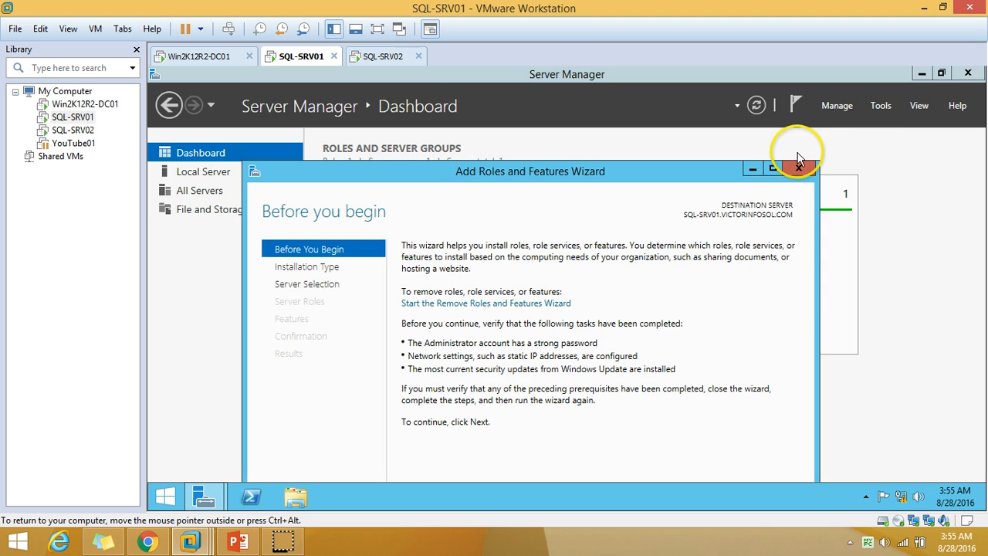
{"action": "double_click", "coordinate": [633, 172]}
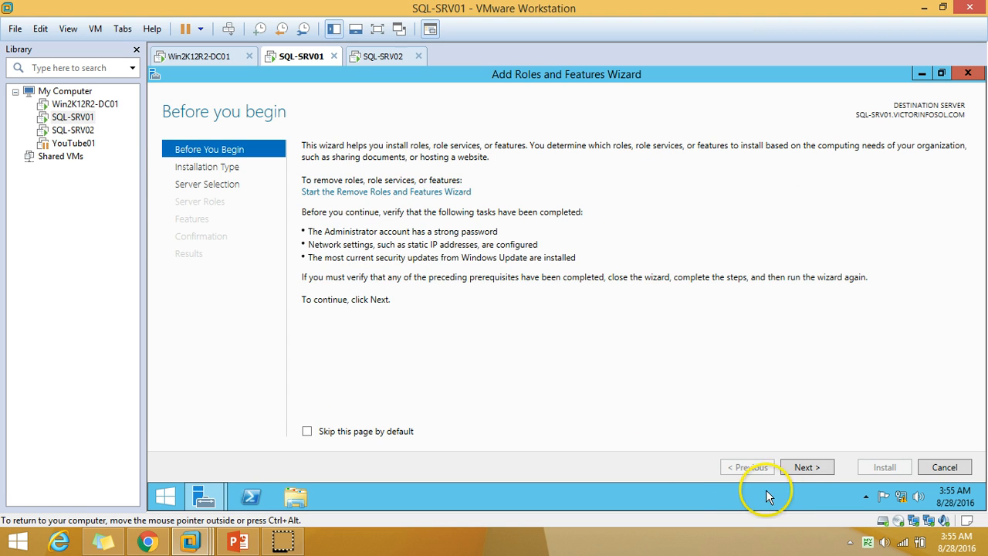
{"action": "left_click", "coordinate": [800, 473]}
{"action": "left_click", "coordinate": [808, 468]}
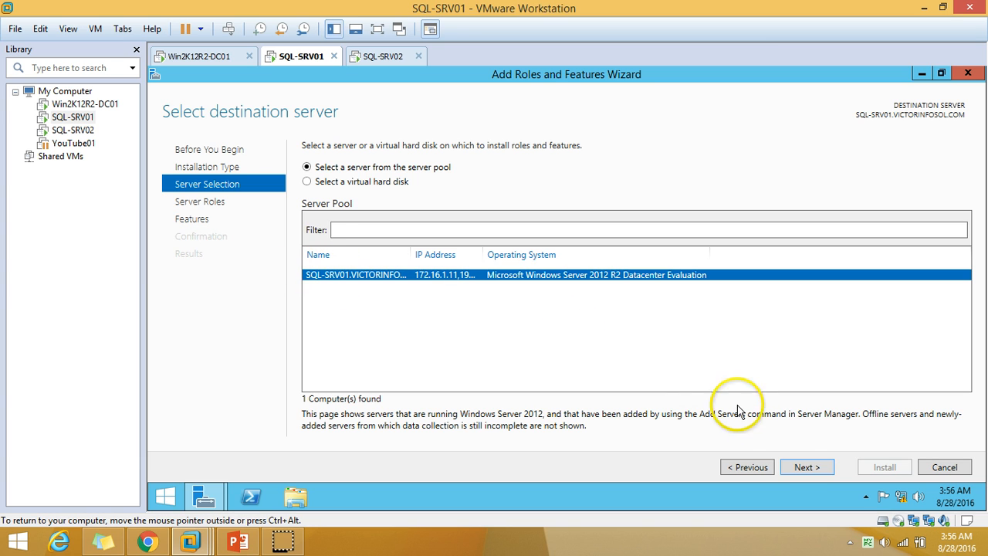
{"action": "left_click", "coordinate": [802, 469]}
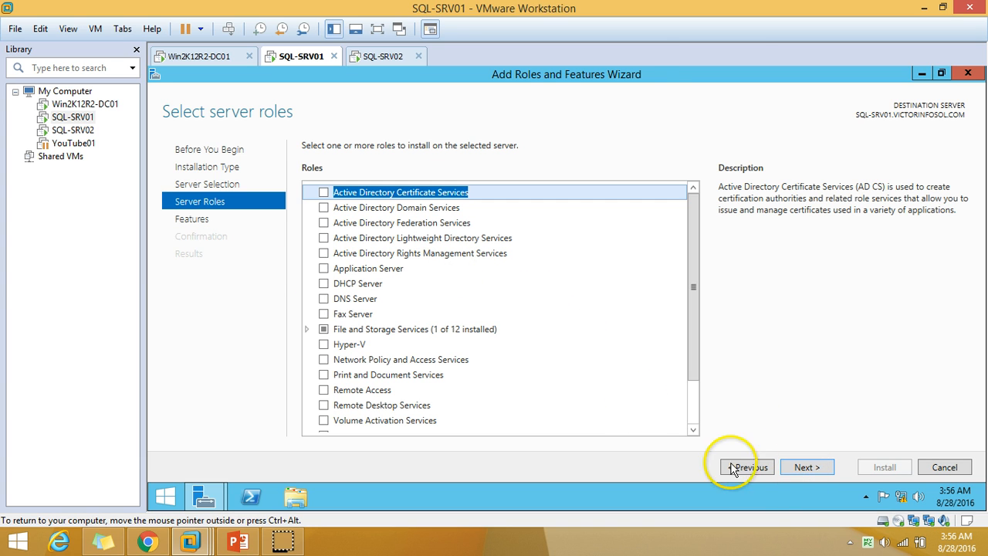
{"action": "left_click", "coordinate": [803, 468]}
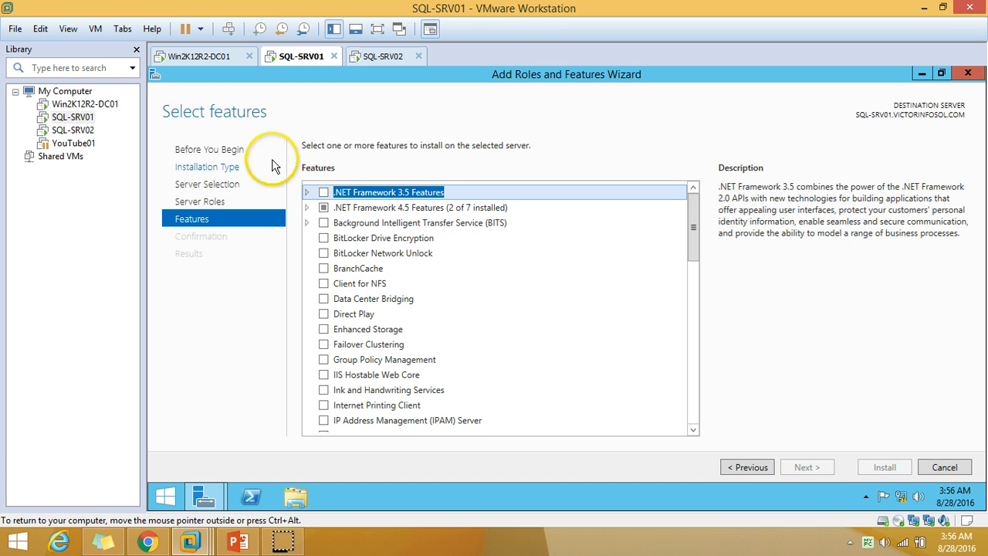
Select .NET Framework 3.5 (includes .NET 2.0 and 3.0), Failover Clustering with its management tools, and Multipath I/O for SQL-SRV01.
{"action": "left_click", "coordinate": [307, 192]}
{"action": "left_click", "coordinate": [336, 208]}
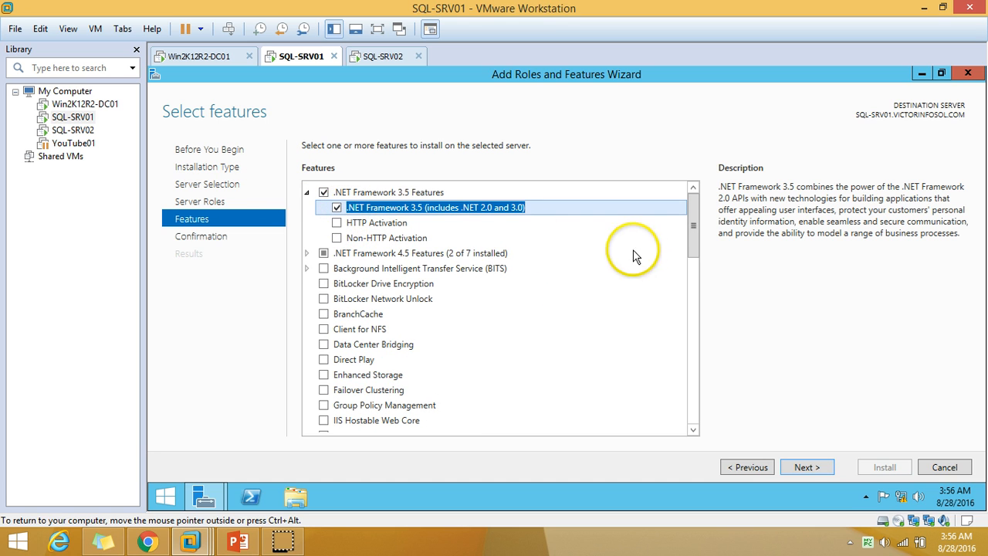
{"action": "left_click_drag", "start_coordinate": [693, 227], "coordinate": [693, 269]}
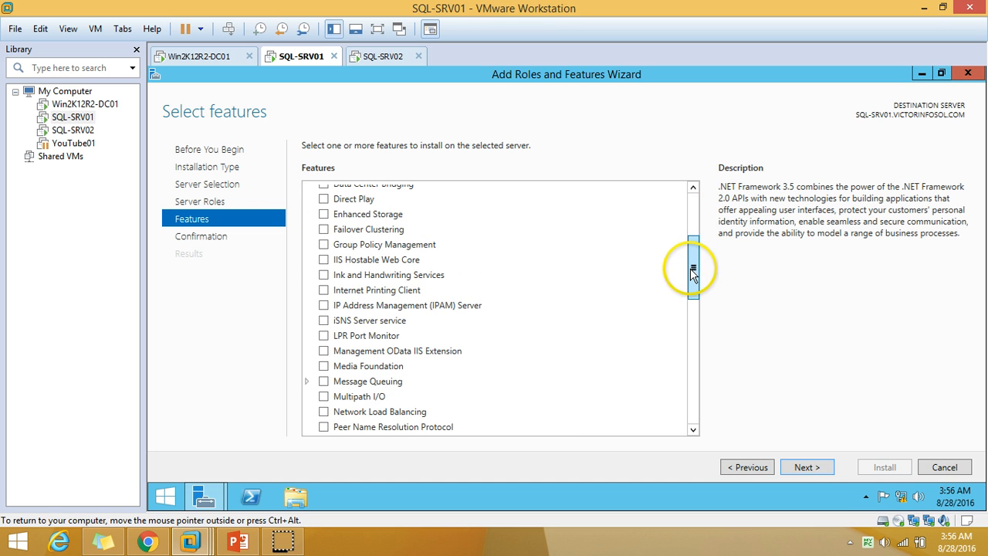
{"action": "left_click", "coordinate": [332, 229]}
{"action": "key", "text": "space"}
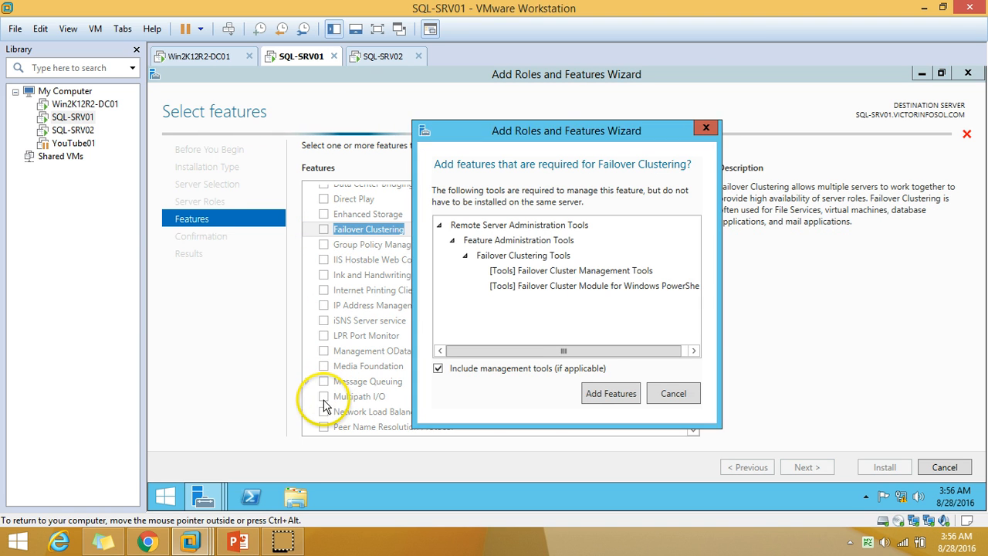
{"action": "left_click", "coordinate": [593, 395]}
{"action": "left_click", "coordinate": [324, 397]}
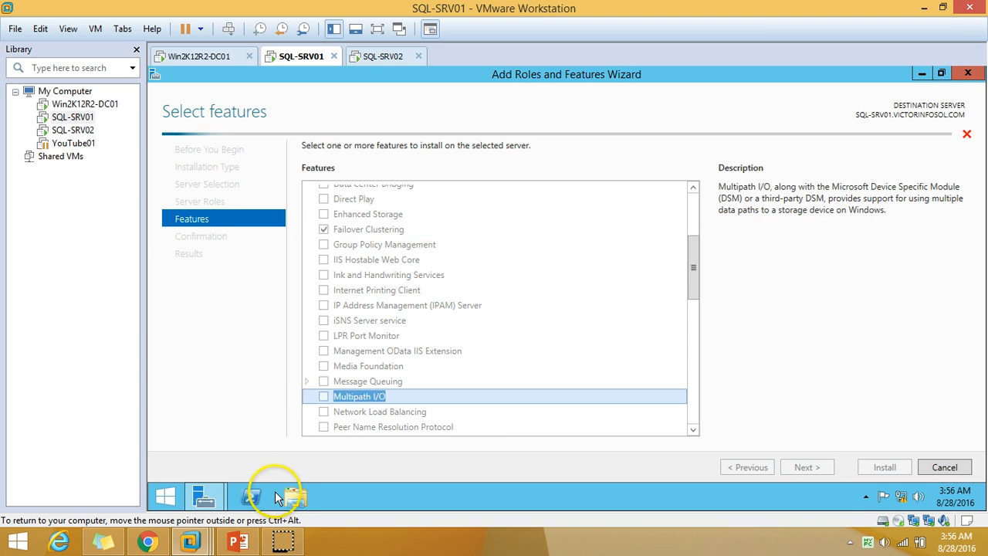
Check the required features on the PowerPoint slide and return to VMware Workstation to advance the SQL-SRV01 wizard to confirmation.
{"action": "left_click", "coordinate": [237, 542]}
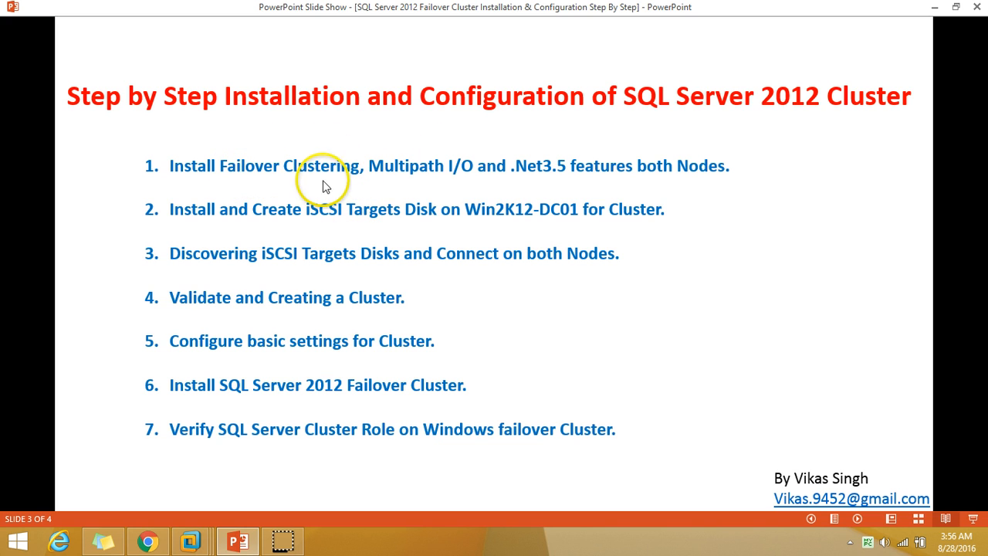
{"action": "left_click", "coordinate": [241, 540]}
{"action": "left_click", "coordinate": [805, 468]}
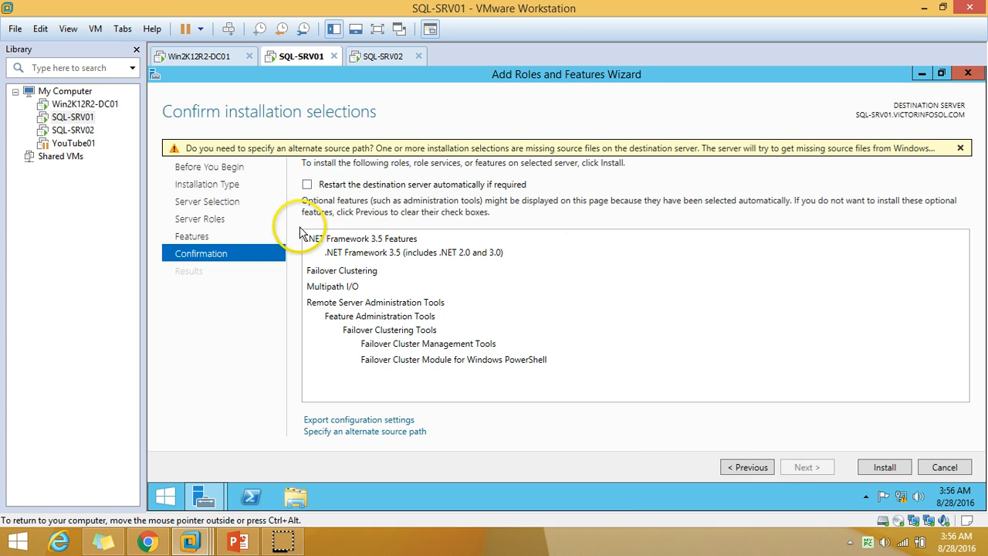
Open the sources\sxs folder on DVD drive D: of SQL-SRV01 in a maximized File Explorer window.
{"action": "left_click", "coordinate": [297, 498]}
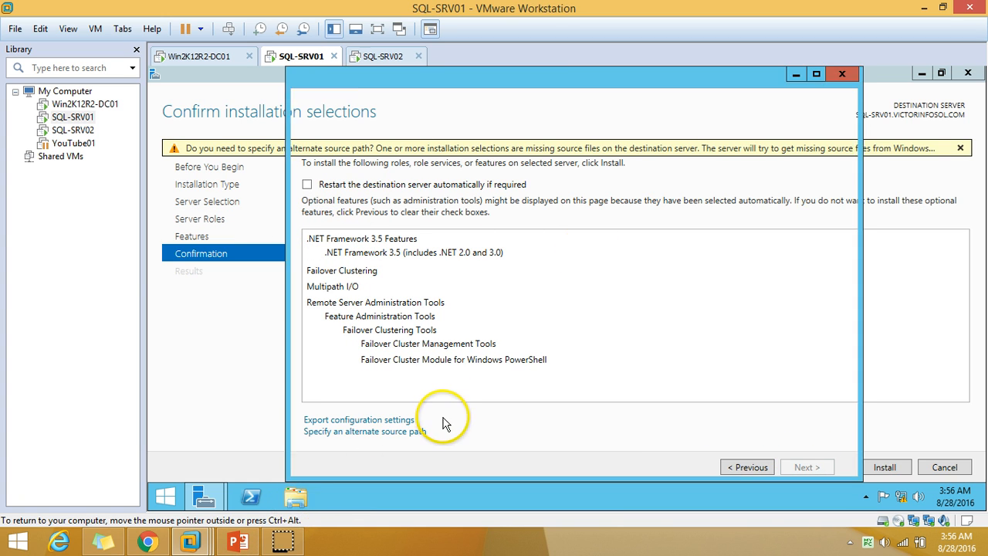
{"action": "left_click", "coordinate": [816, 75]}
{"action": "left_click", "coordinate": [714, 276]}
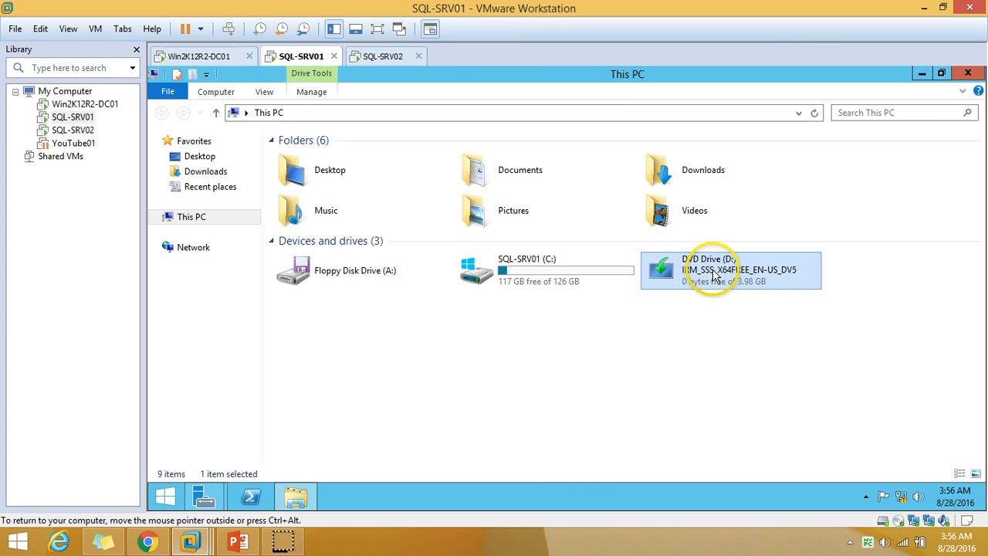
{"action": "right_click", "coordinate": [714, 276]}
{"action": "left_click", "coordinate": [726, 312]}
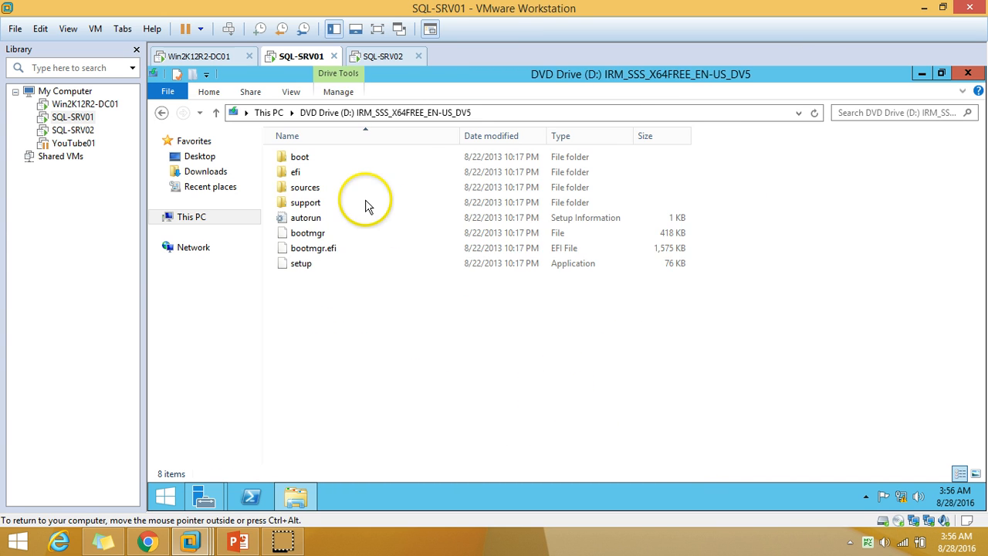
{"action": "double_click", "coordinate": [312, 193]}
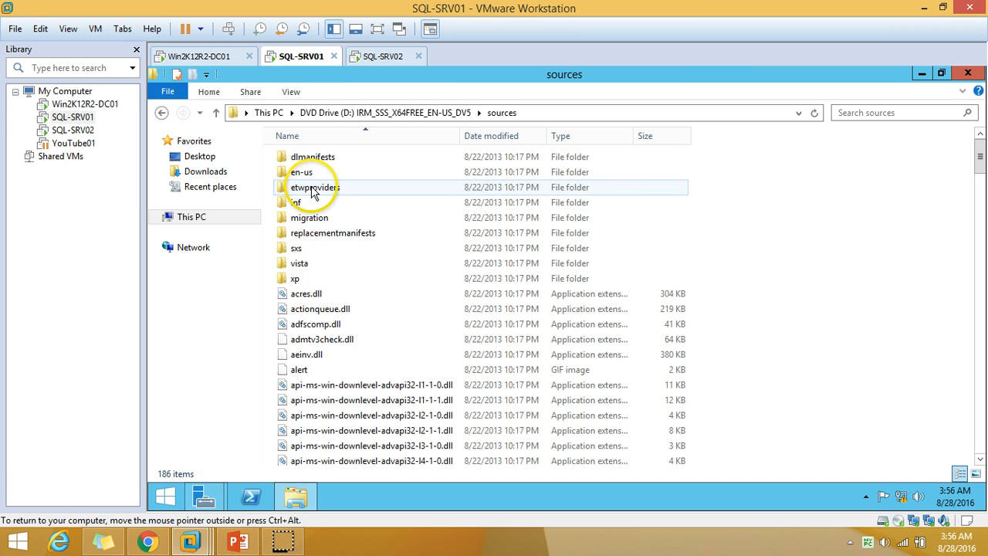
{"action": "double_click", "coordinate": [301, 250]}
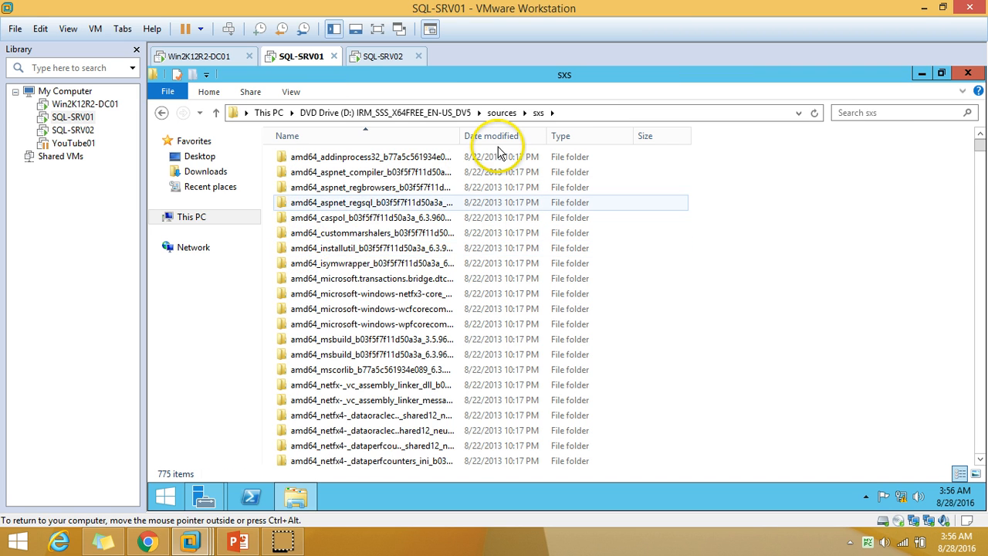
Copy the sxs folder's path D:\sources\sxs and close File Explorer.
{"action": "left_click", "coordinate": [567, 115]}
{"action": "right_click", "coordinate": [289, 115]}
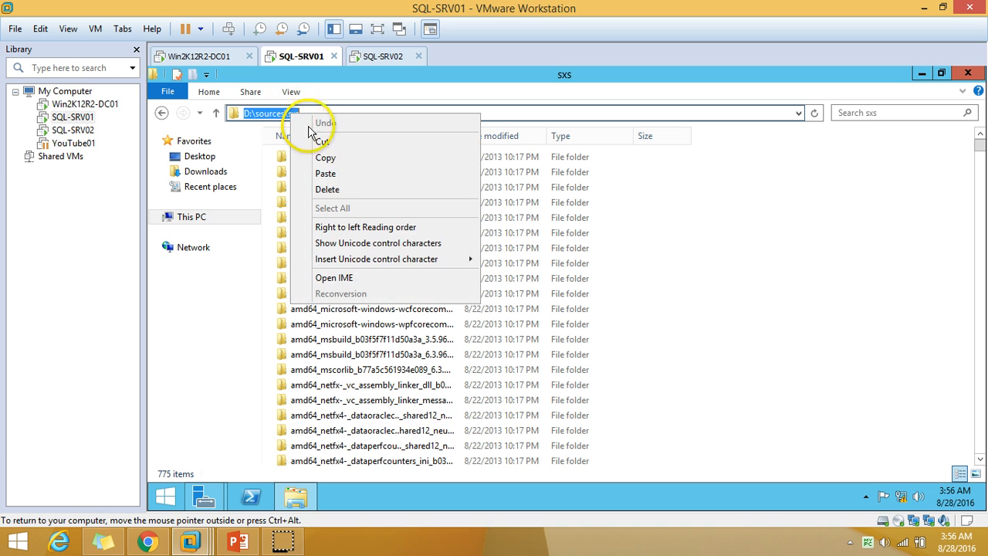
{"action": "left_click", "coordinate": [313, 159]}
{"action": "left_click", "coordinate": [864, 287]}
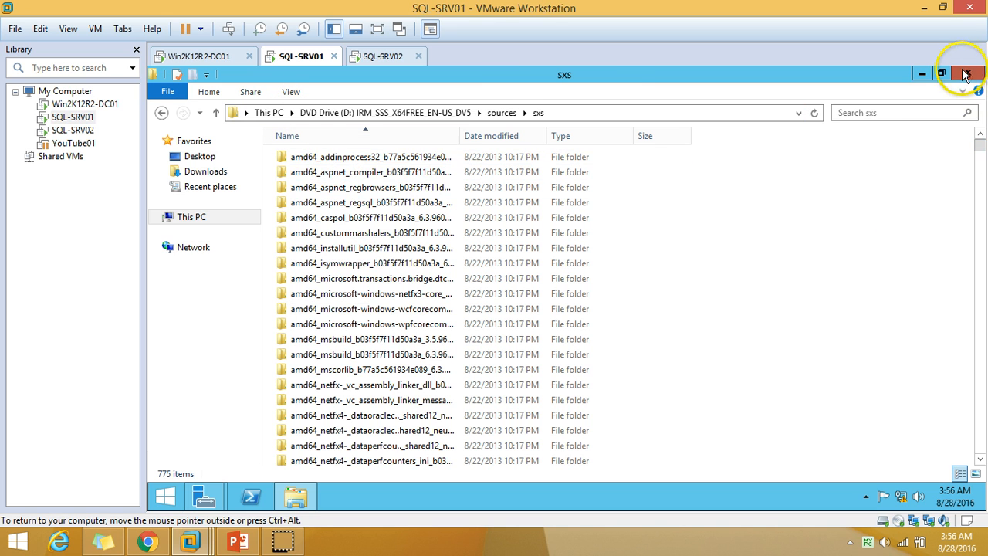
{"action": "left_click", "coordinate": [967, 73]}
Specify D:\sources\sxs as the alternate source path and start the feature installation on SQL-SRV01.
{"action": "left_click", "coordinate": [403, 433]}
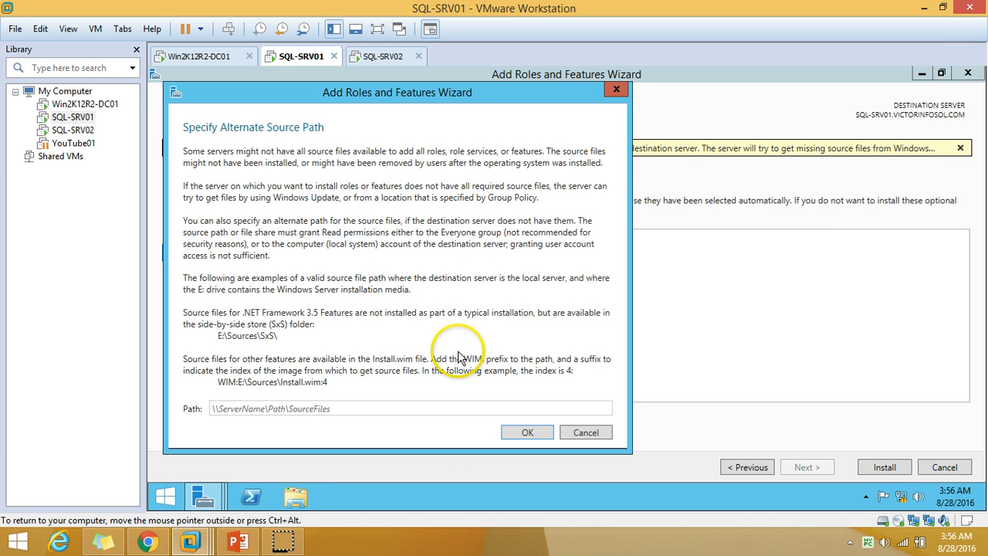
{"action": "left_click", "coordinate": [403, 406]}
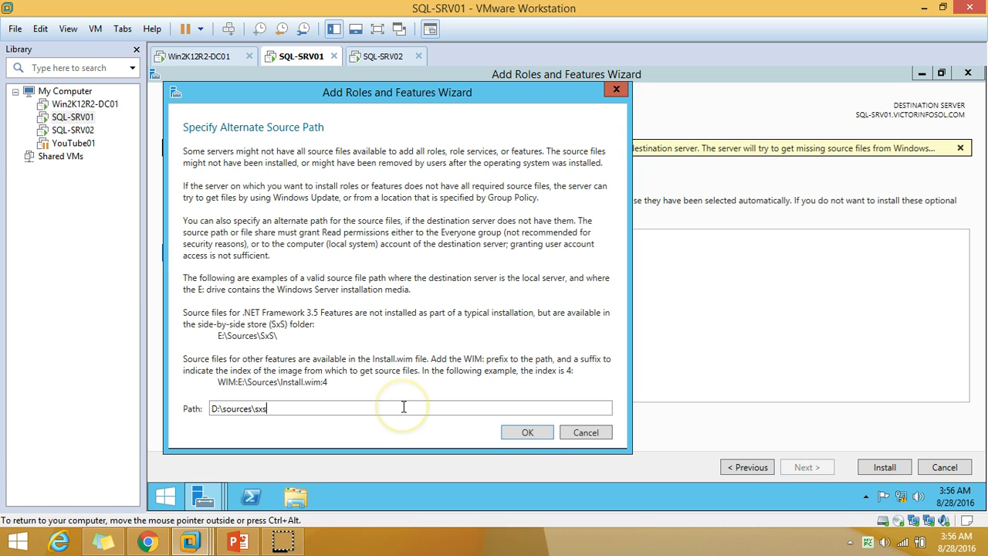
{"action": "left_click", "coordinate": [528, 432]}
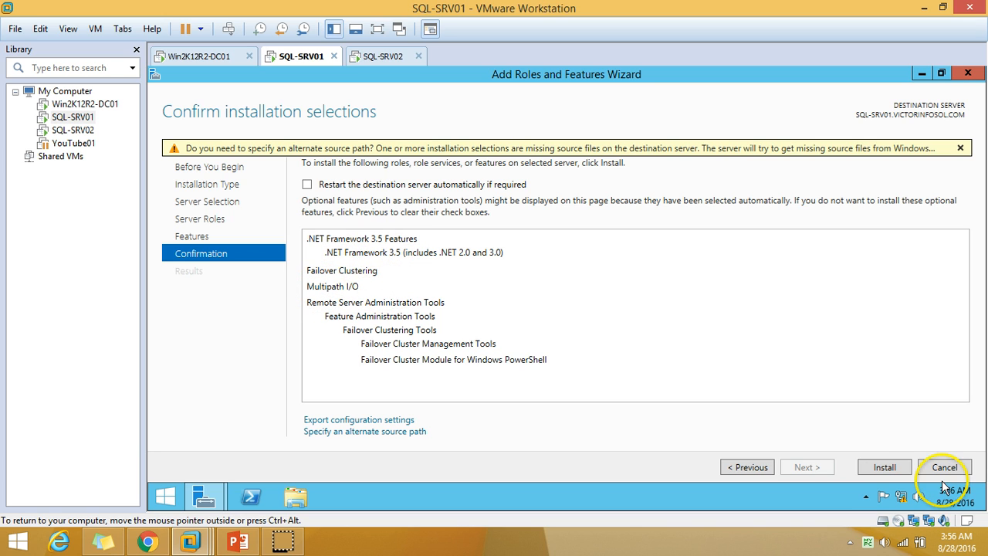
{"action": "left_click", "coordinate": [888, 469]}
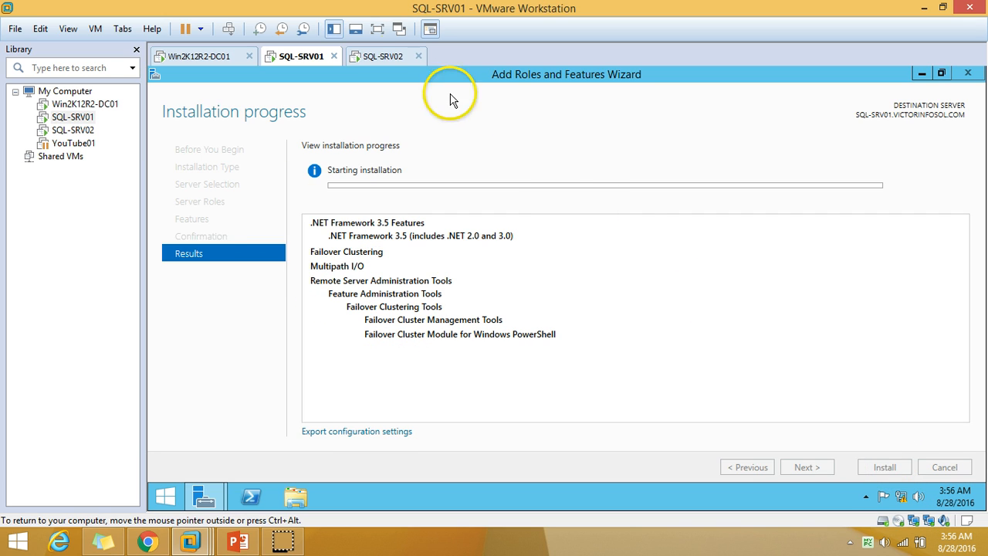
Start the Add Roles and Features Wizard on SQL-SRV02 and advance to feature selection, keeping the default installation type, server and roles.
{"action": "left_click", "coordinate": [386, 55]}
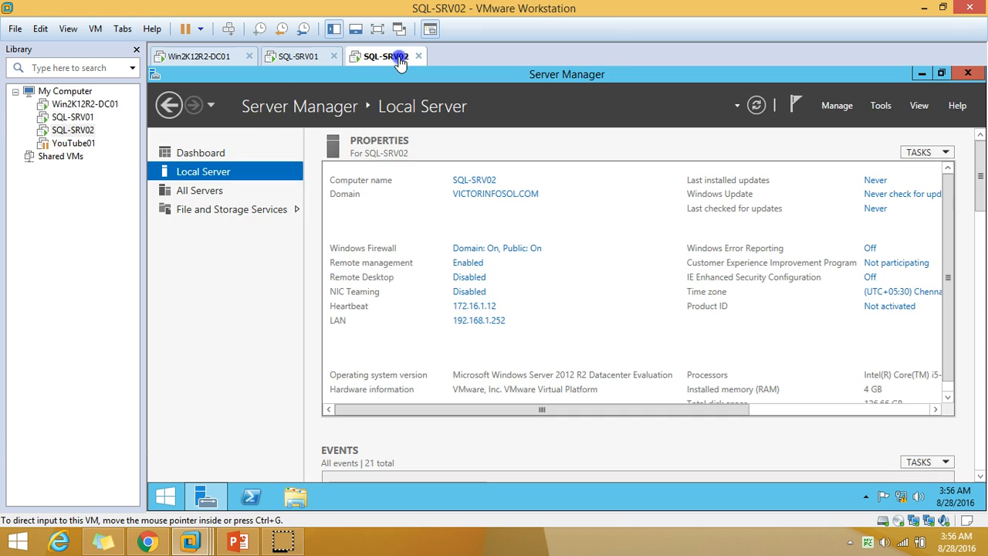
{"action": "left_click", "coordinate": [845, 106]}
{"action": "left_click", "coordinate": [857, 127]}
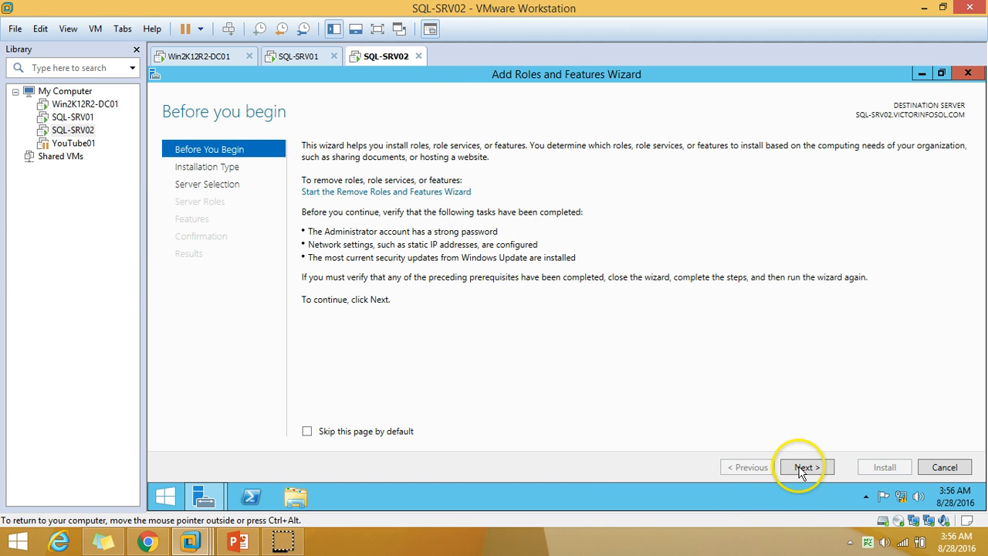
{"action": "left_click", "coordinate": [803, 468]}
{"action": "left_click", "coordinate": [803, 467]}
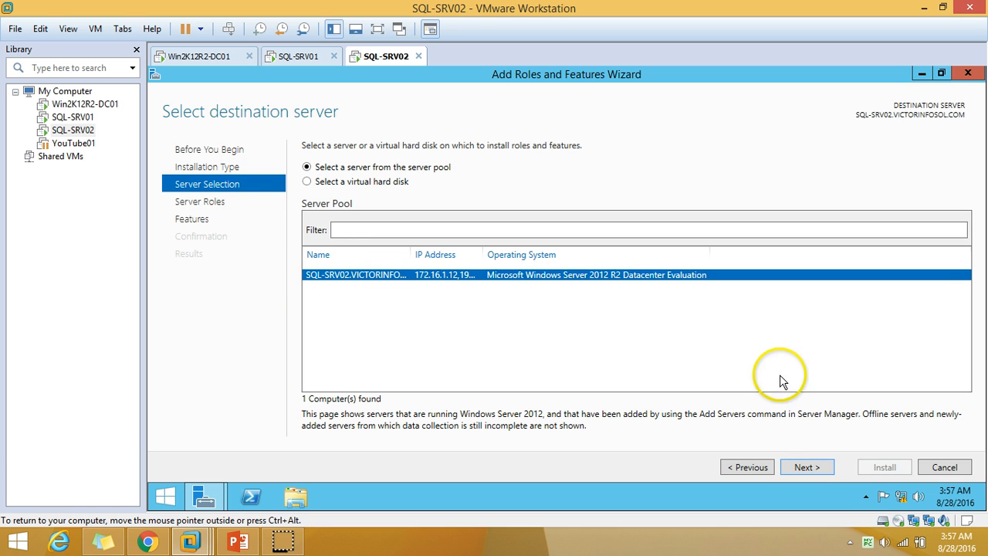
{"action": "left_click", "coordinate": [807, 468]}
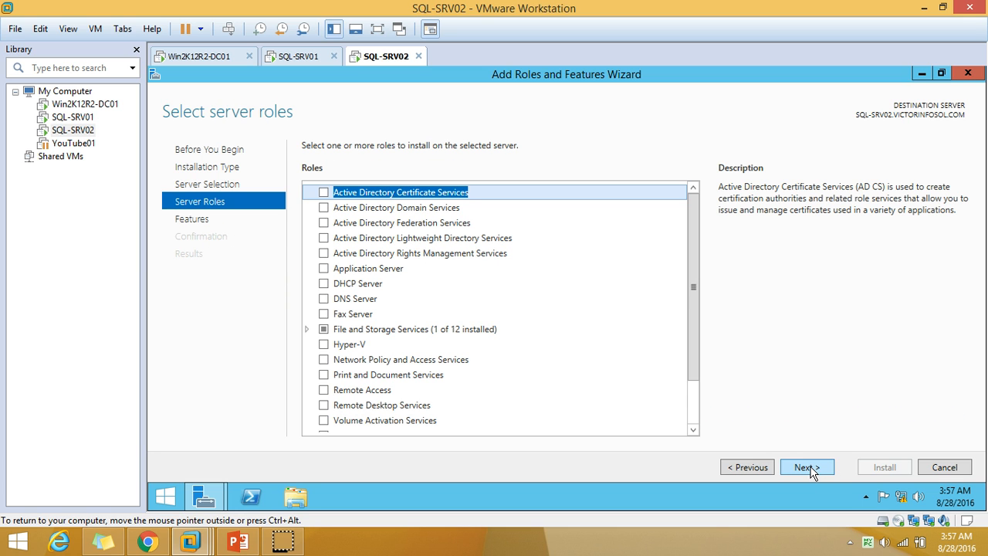
{"action": "left_click", "coordinate": [811, 468]}
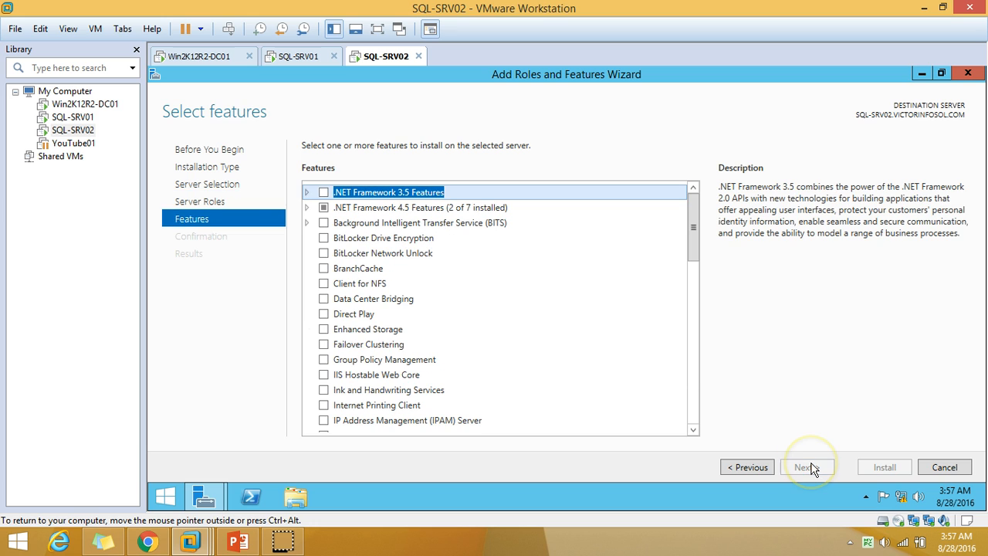
Select .NET Framework 3.5, Failover Clustering with its required tools, and Multipath I/O for SQL-SRV02, and advance to confirmation.
{"action": "left_click", "coordinate": [306, 192]}
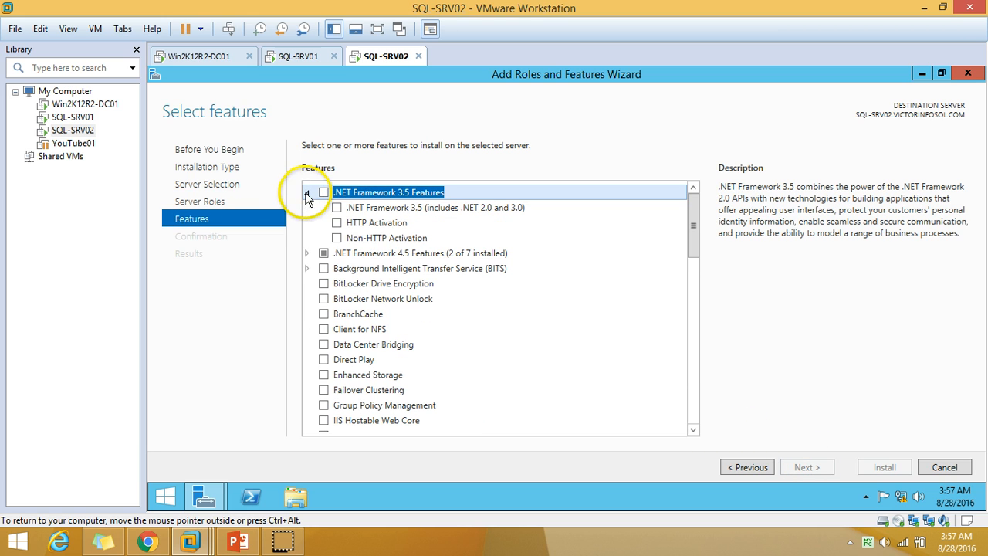
{"action": "left_click", "coordinate": [337, 207]}
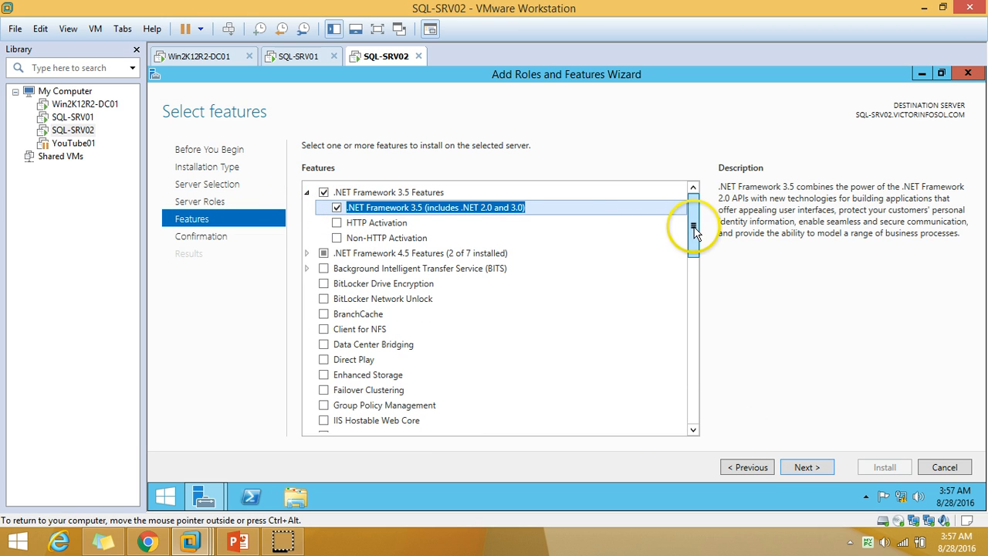
{"action": "scroll", "coordinate": [690, 231], "scroll_direction": "down", "scroll_amount": 1}
{"action": "left_click", "coordinate": [324, 343]}
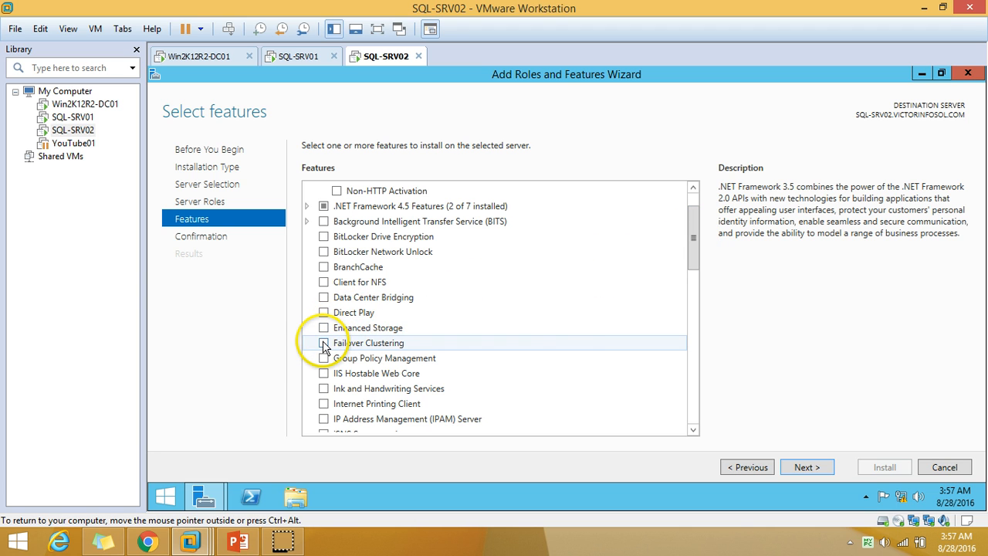
{"action": "left_click", "coordinate": [611, 394]}
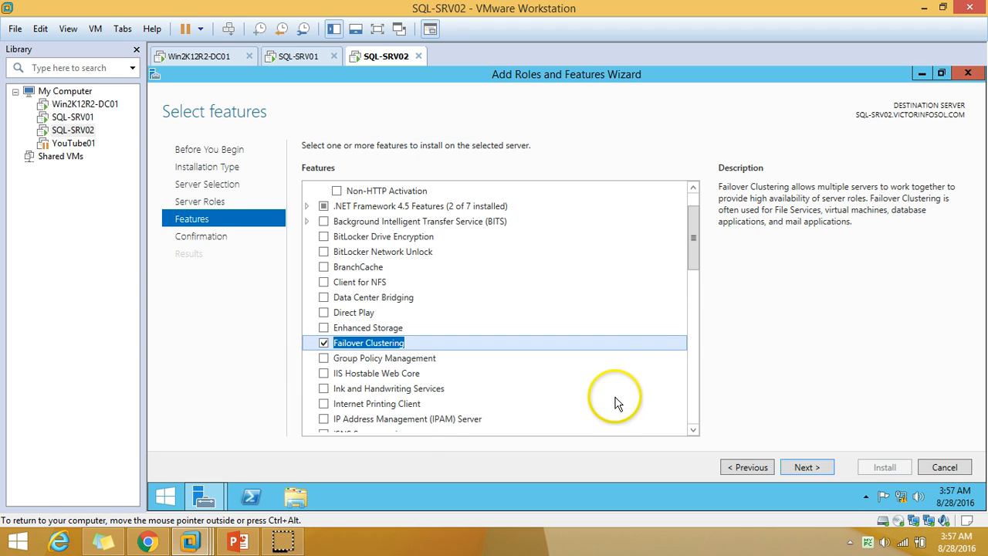
{"action": "left_click_drag", "start_coordinate": [698, 261], "coordinate": [691, 284]}
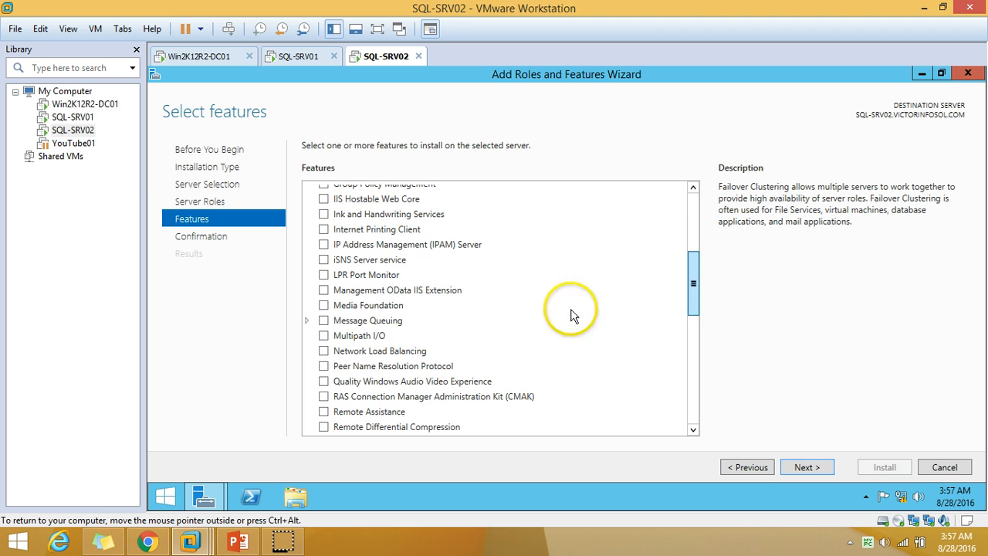
{"action": "left_click", "coordinate": [323, 336]}
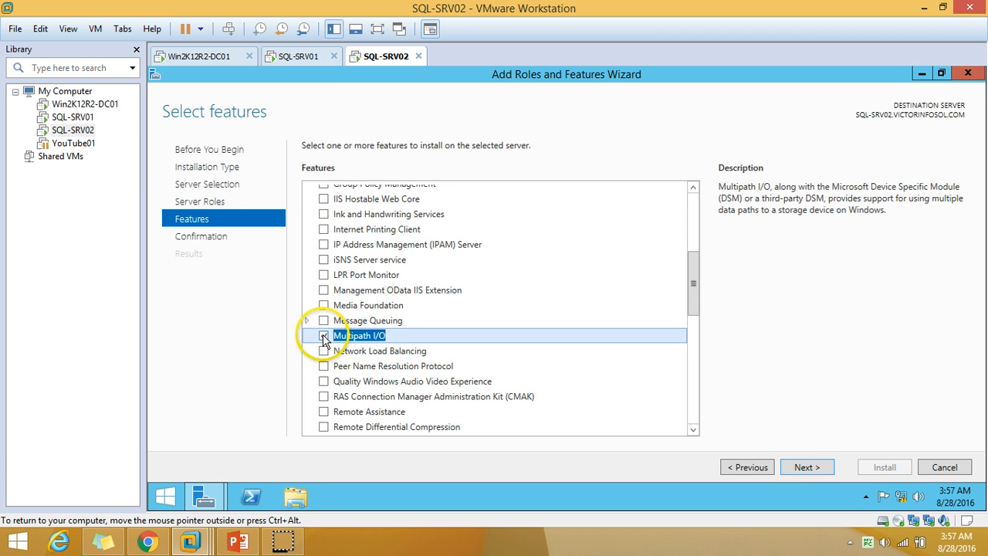
{"action": "left_click", "coordinate": [808, 468]}
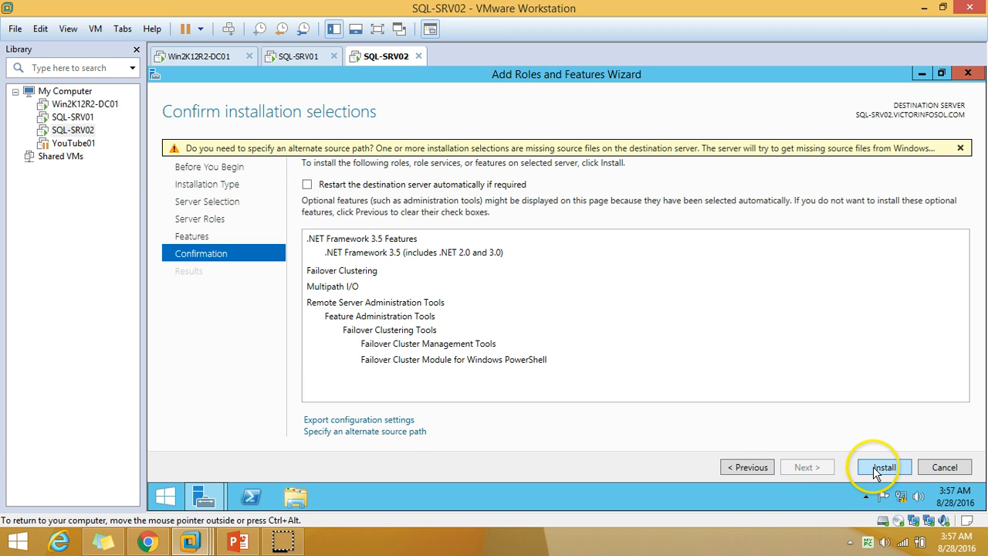
Set the alternate source path to D:\sources\sxs for SQL-SRV02 and start its feature installation.
{"action": "left_click", "coordinate": [403, 431]}
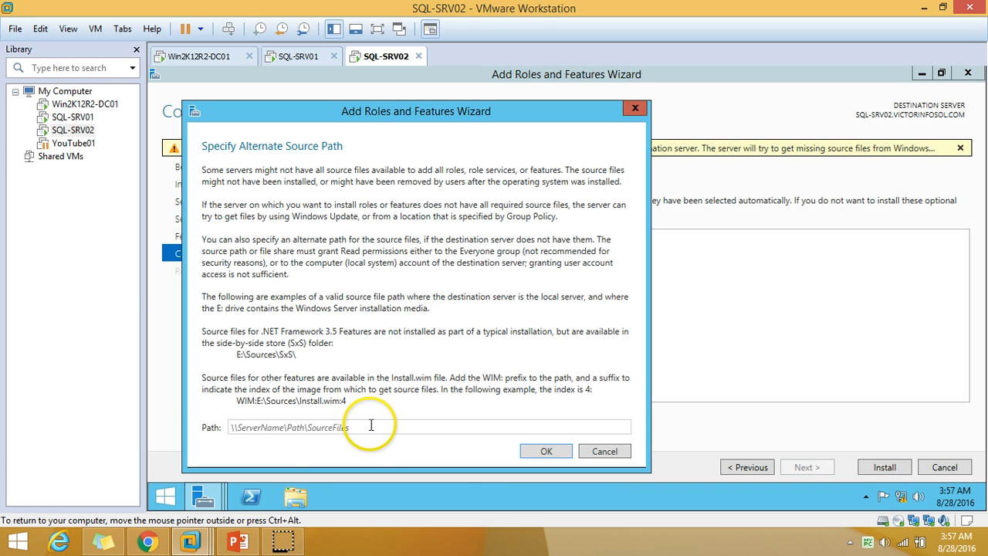
{"action": "right_click", "coordinate": [371, 426]}
{"action": "left_click", "coordinate": [403, 469]}
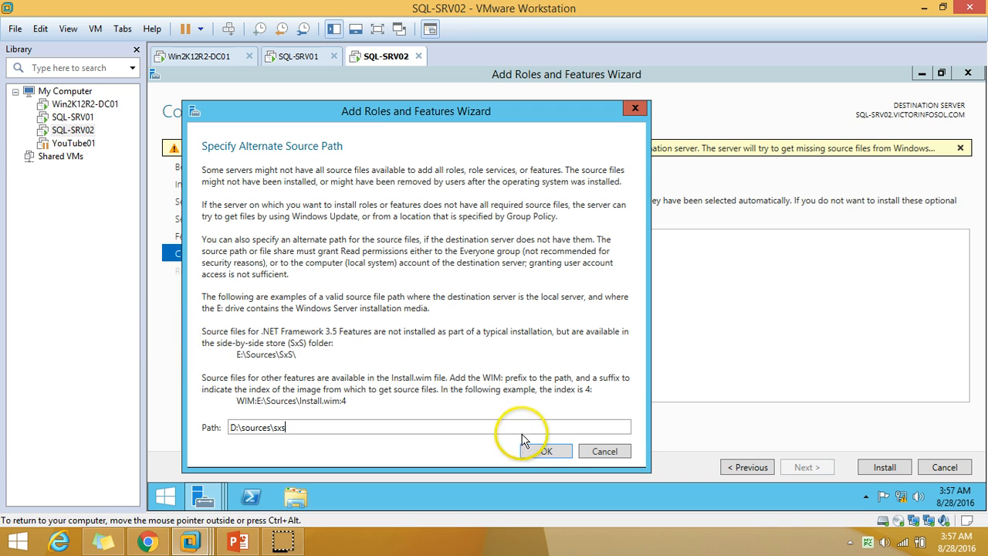
{"action": "left_click", "coordinate": [545, 451]}
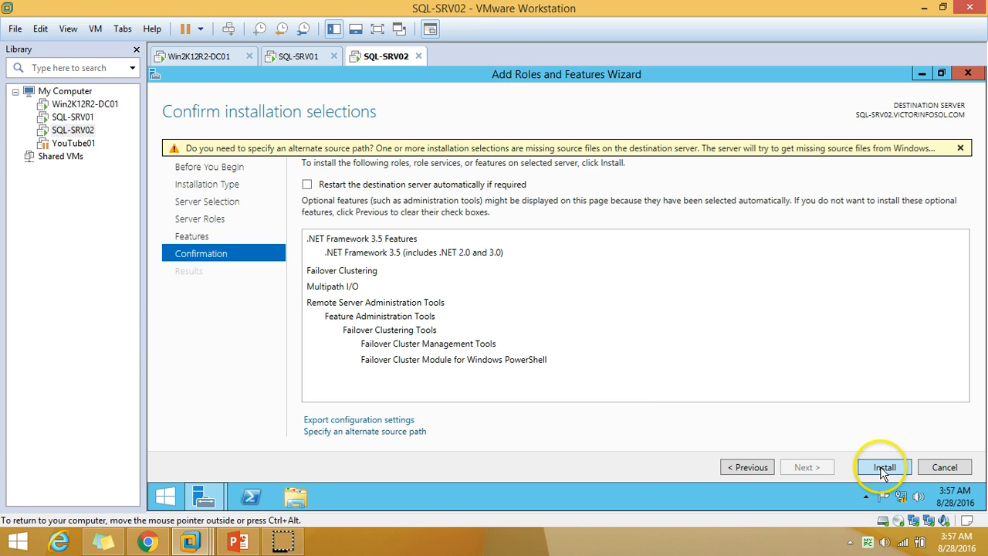
{"action": "left_click", "coordinate": [884, 468]}
Check the feature installation progress on SQL-SRV01 and SQL-SRV02 by switching between the two virtual machines.
{"action": "left_click", "coordinate": [294, 56]}
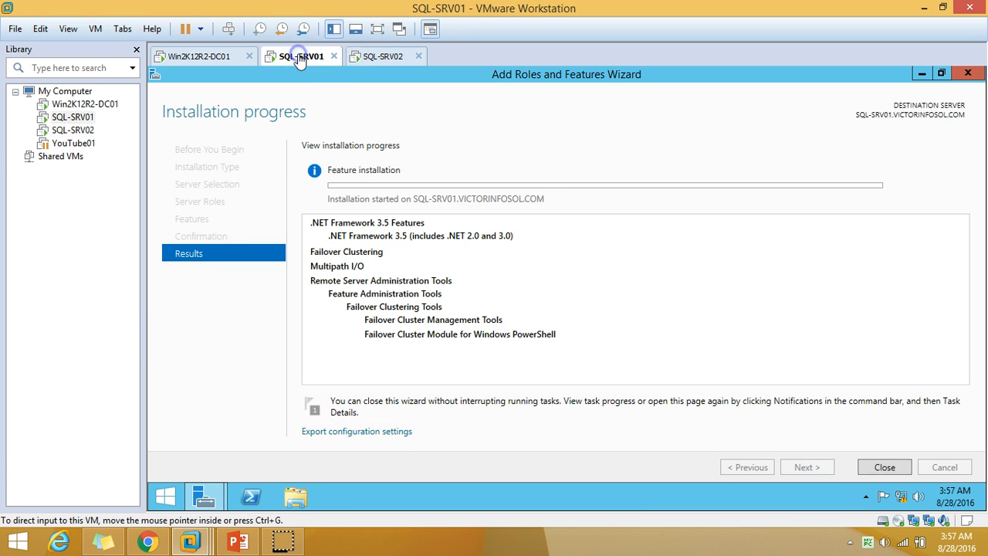
{"action": "left_click", "coordinate": [378, 56]}
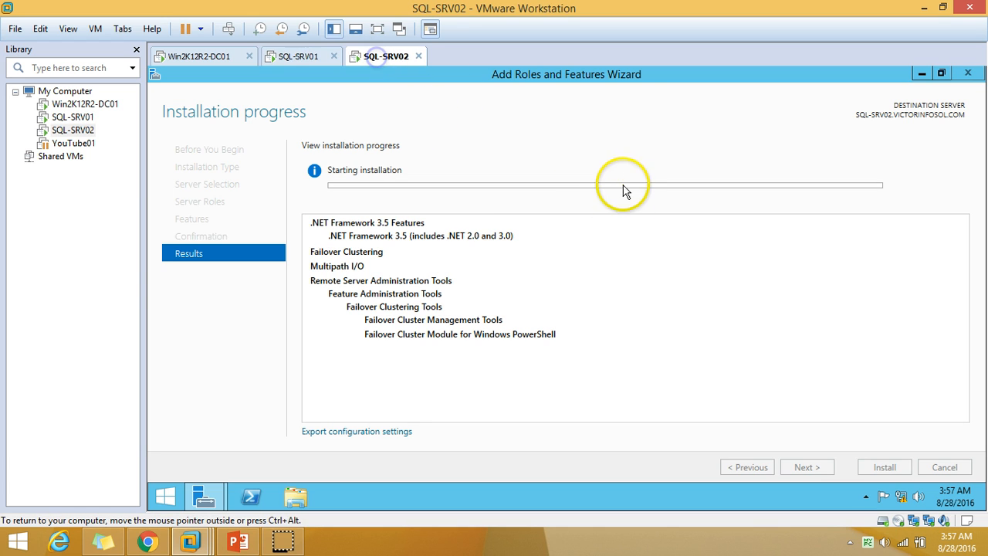
{"action": "left_click", "coordinate": [293, 56]}
{"action": "left_click", "coordinate": [382, 57]}
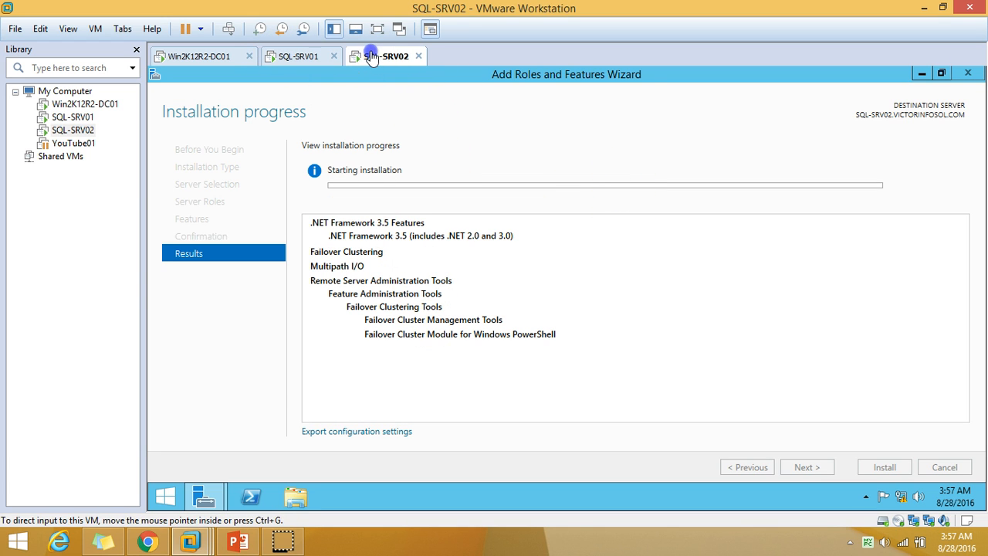
Consult the cluster step list in PowerPoint, then open the iSCSI page of File and Storage Services on Win2K12R2-DC01.
{"action": "left_click", "coordinate": [238, 542]}
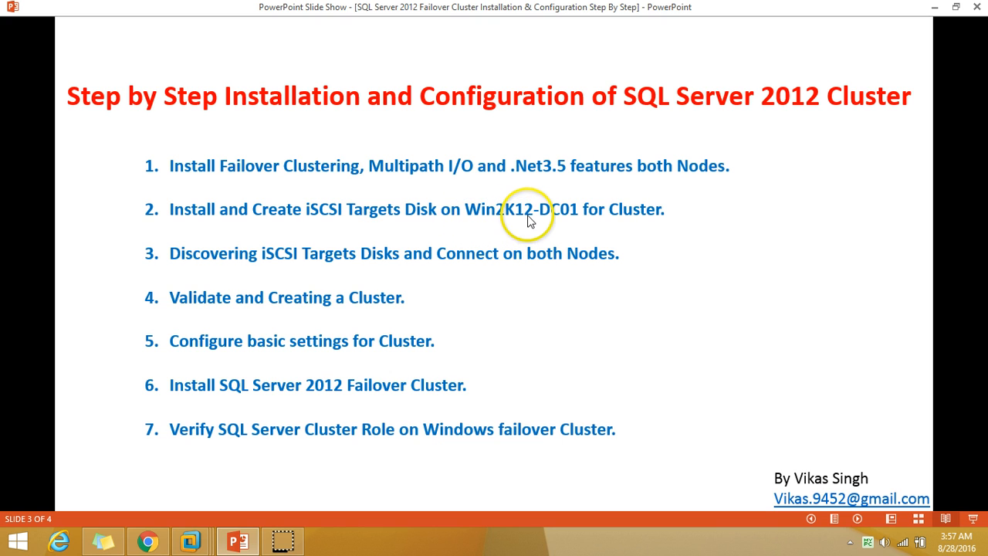
{"action": "left_click", "coordinate": [239, 543]}
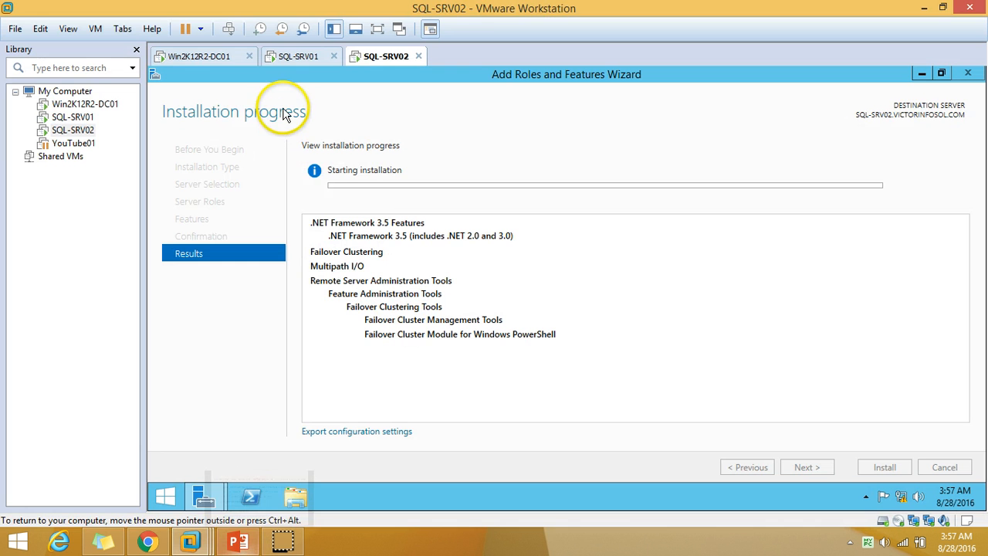
{"action": "left_click", "coordinate": [220, 57]}
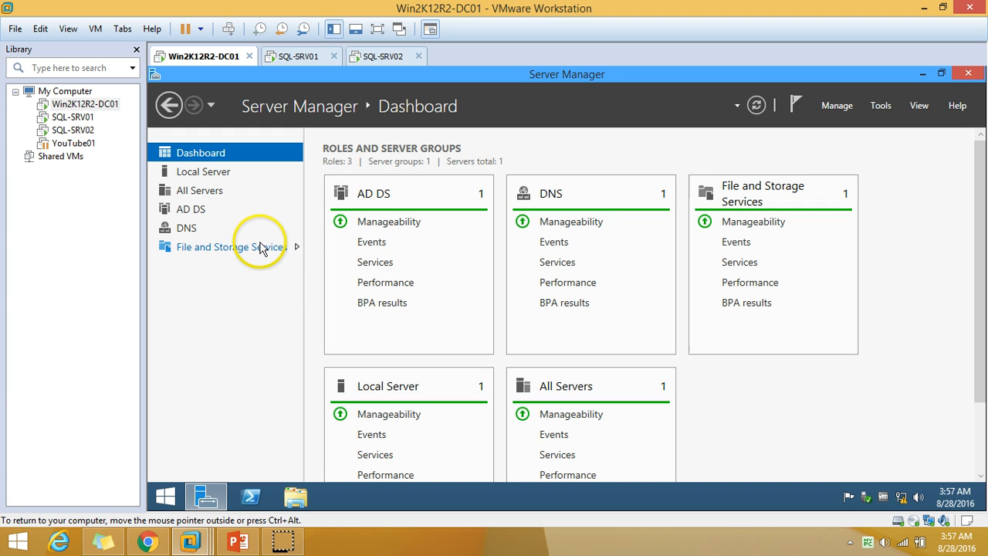
{"action": "left_click", "coordinate": [166, 247]}
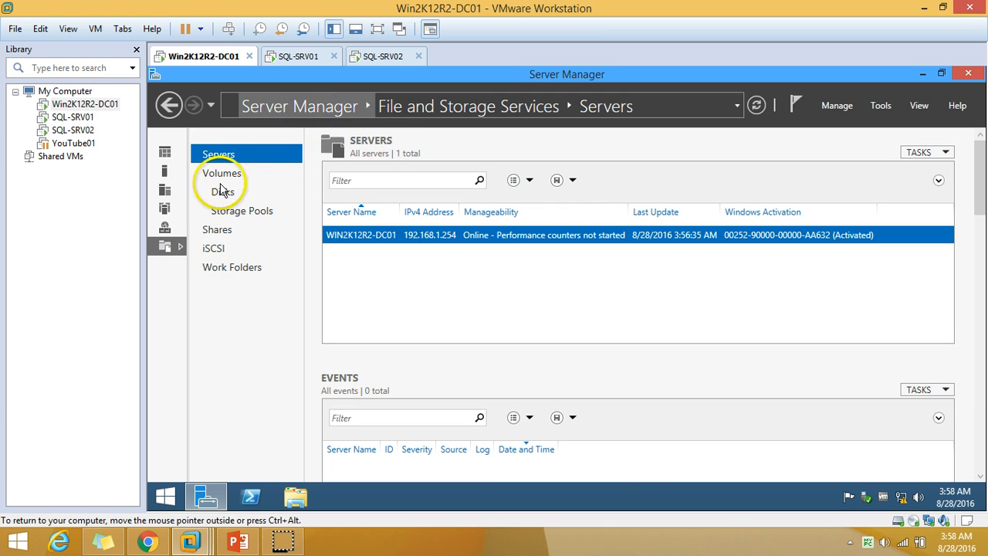
{"action": "left_click", "coordinate": [165, 154]}
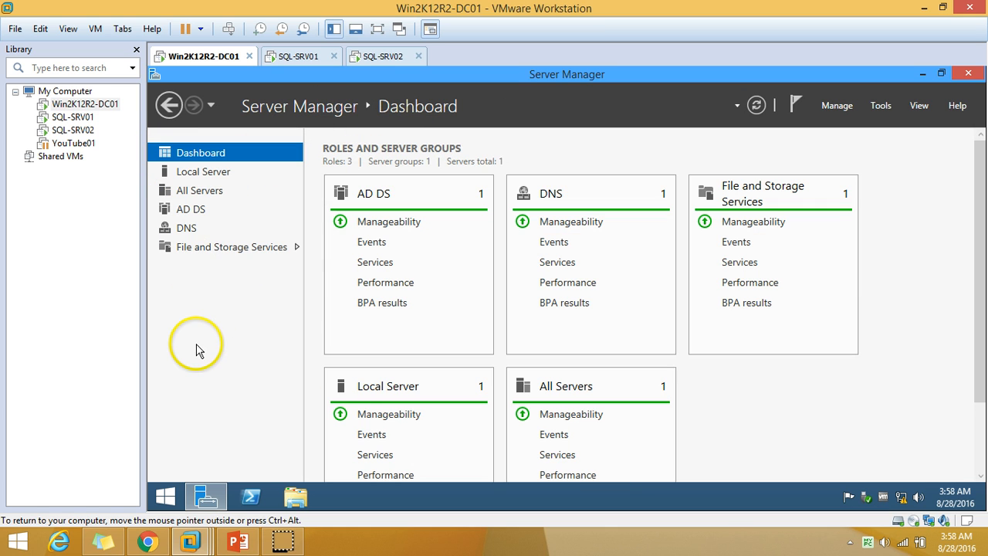
{"action": "left_click", "coordinate": [186, 249]}
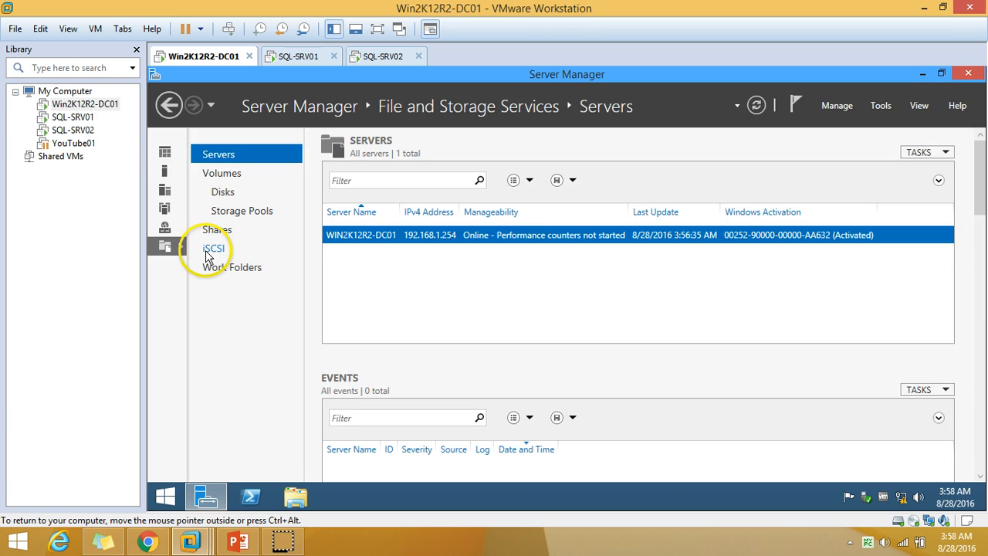
{"action": "left_click", "coordinate": [216, 253]}
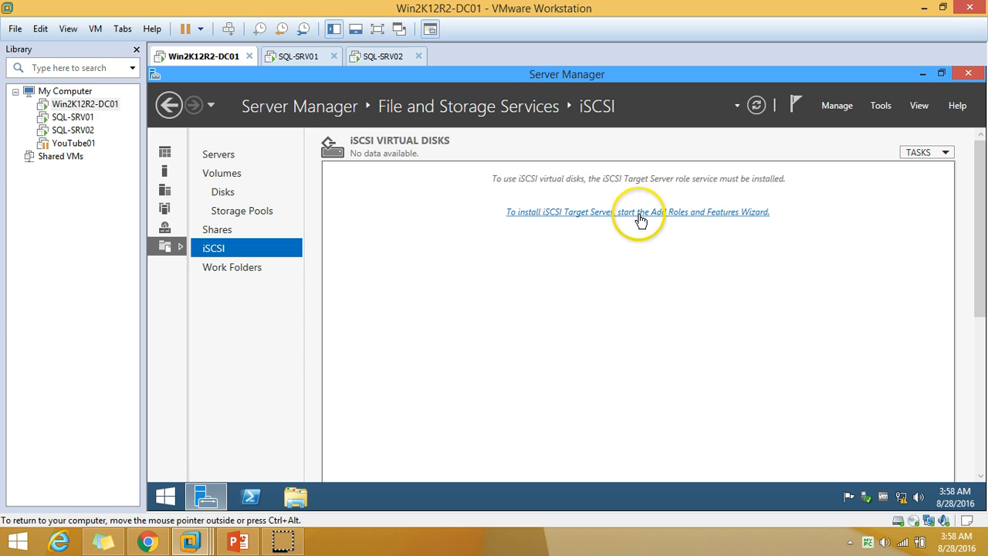
Install the iSCSI Target Server role service on Win2K12R2-DC01 through the Add Roles and Features Wizard, adding no extra features.
{"action": "left_click", "coordinate": [693, 220]}
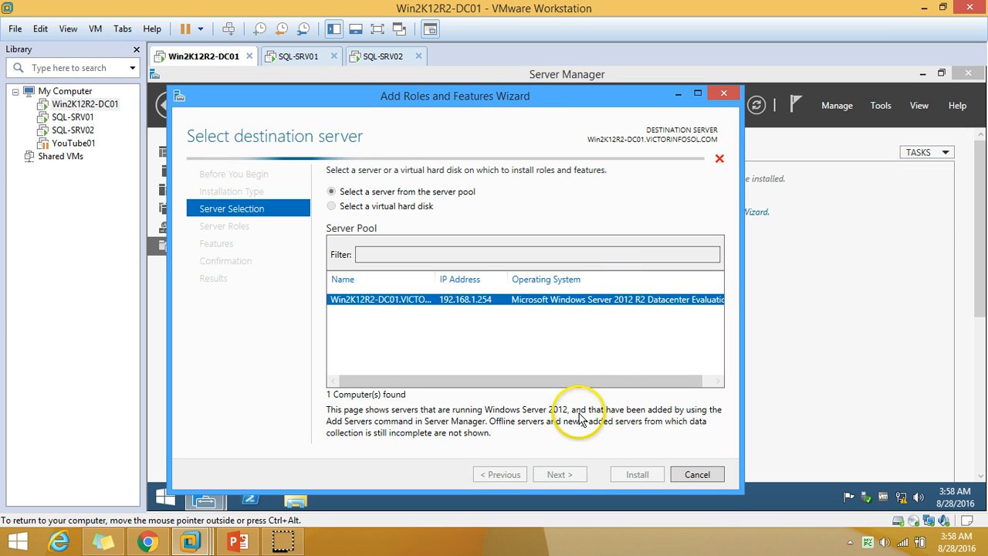
{"action": "double_click", "coordinate": [502, 97]}
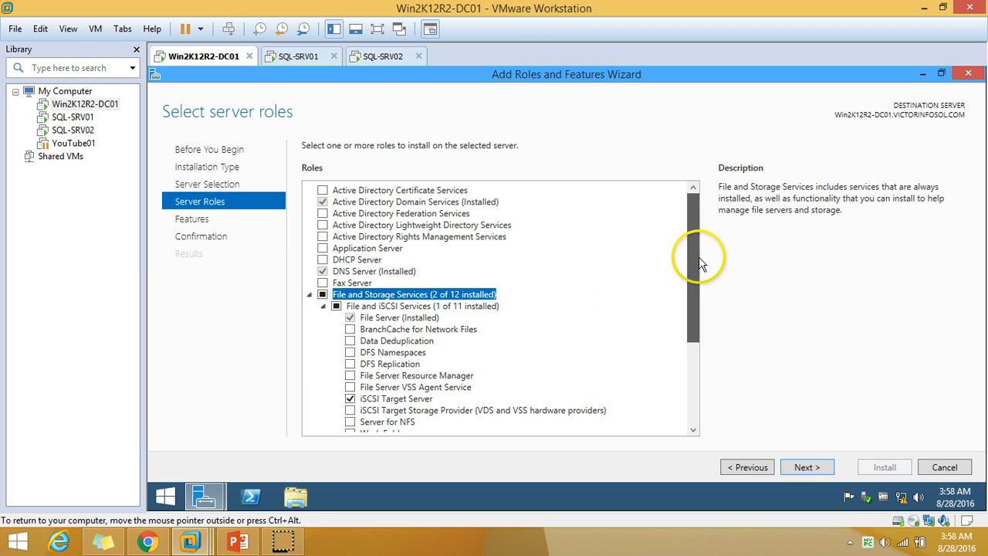
{"action": "left_click_drag", "start_coordinate": [700, 260], "coordinate": [690, 375]}
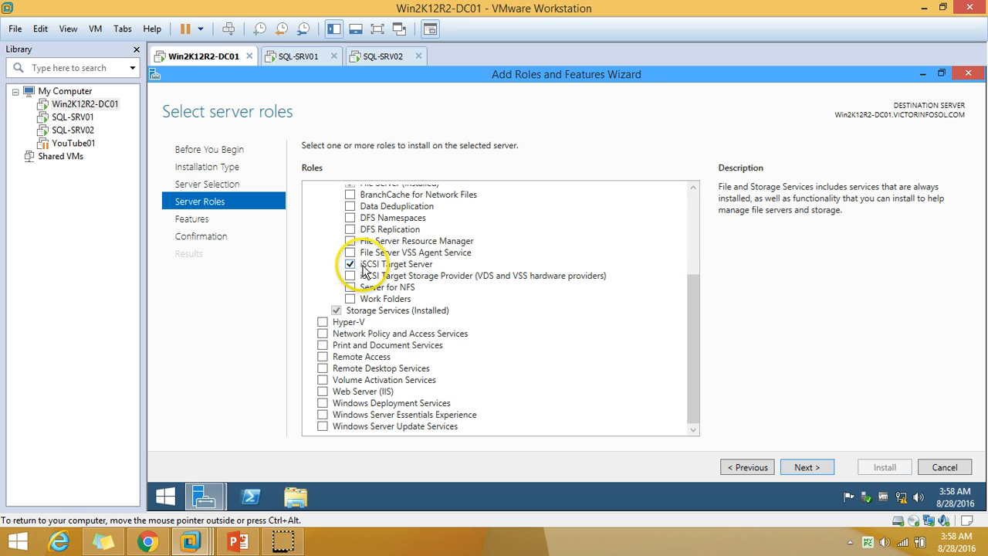
{"action": "left_click", "coordinate": [809, 469]}
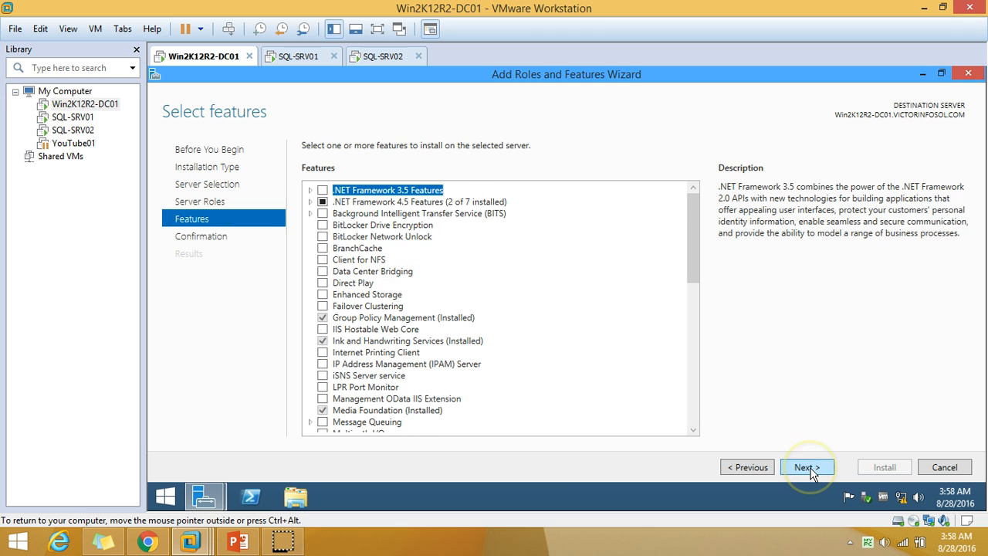
{"action": "left_click", "coordinate": [807, 467]}
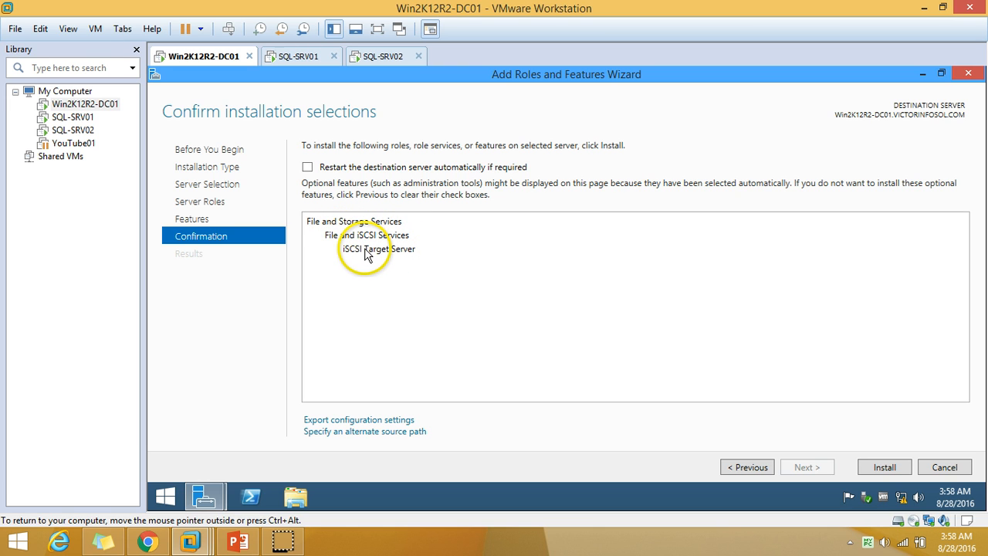
{"action": "left_click", "coordinate": [884, 467]}
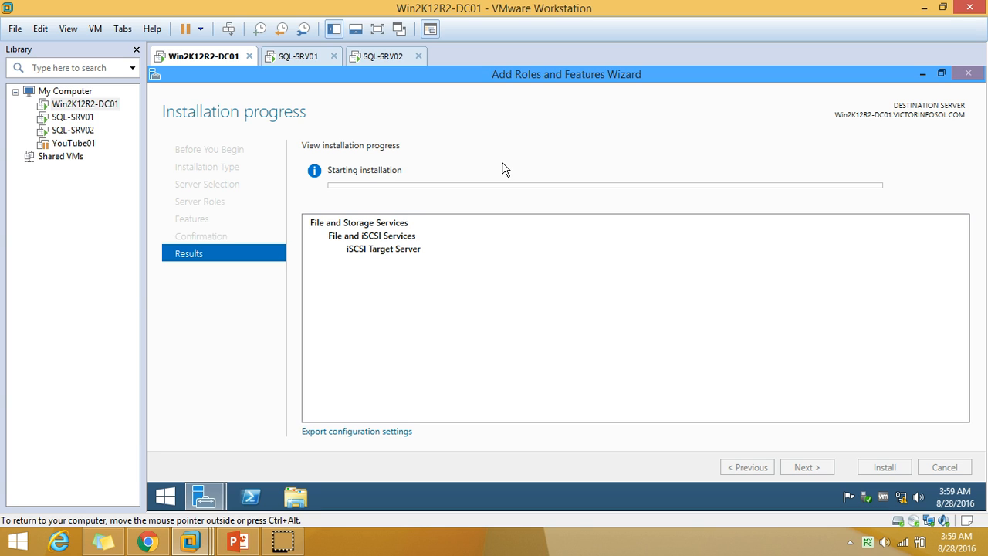
Check how far the feature installations on SQL-SRV01 and SQL-SRV02 have progressed.
{"action": "left_click", "coordinate": [302, 61]}
{"action": "left_click", "coordinate": [388, 58]}
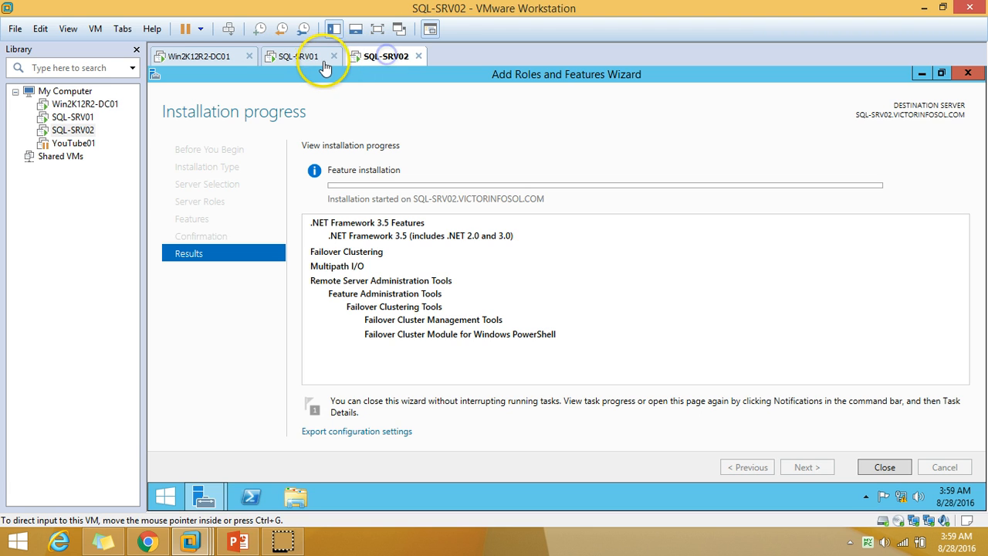
{"action": "left_click", "coordinate": [317, 66]}
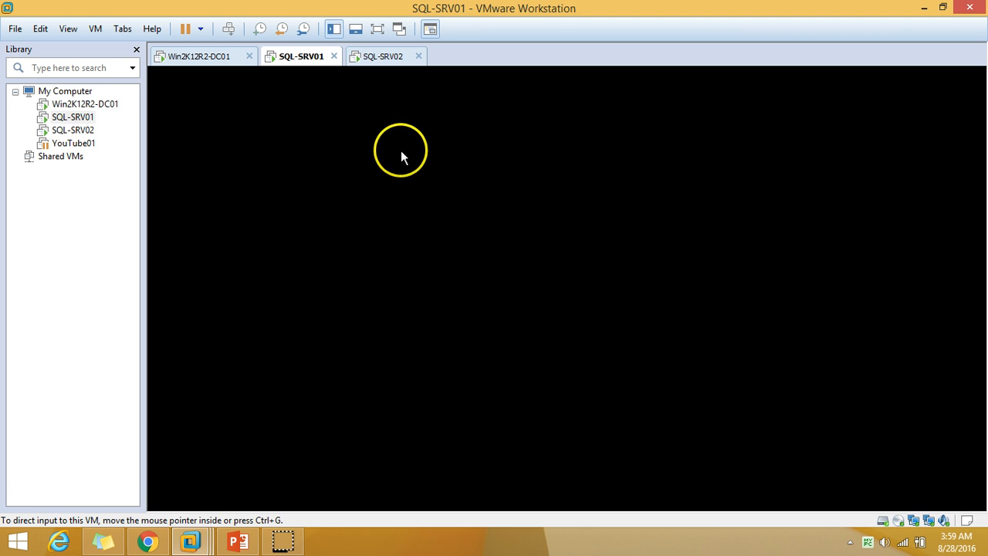
Close the Add Roles and Features Wizard on Win2K12R2-DC01 and refresh the iSCSI virtual disks view.
{"action": "left_click", "coordinate": [205, 62]}
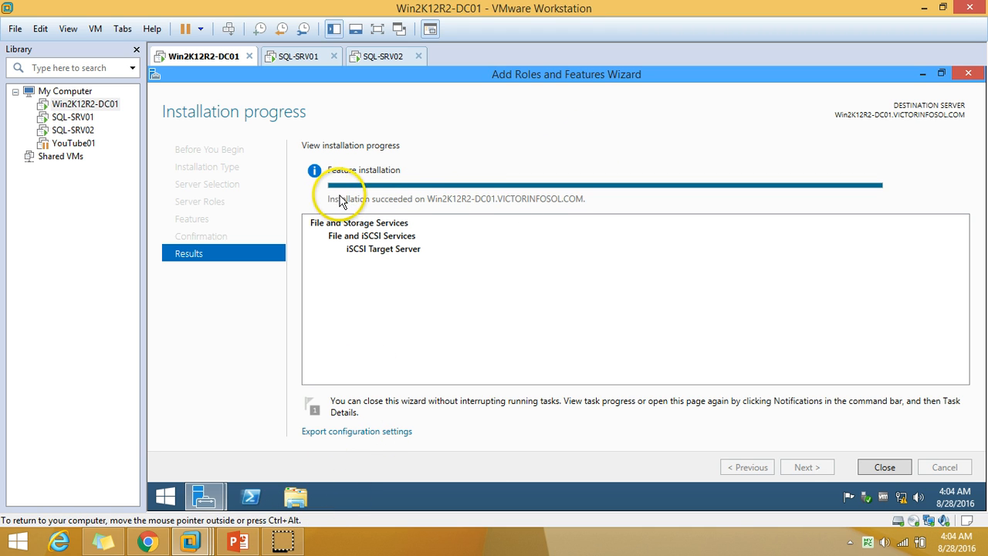
{"action": "left_click", "coordinate": [886, 467]}
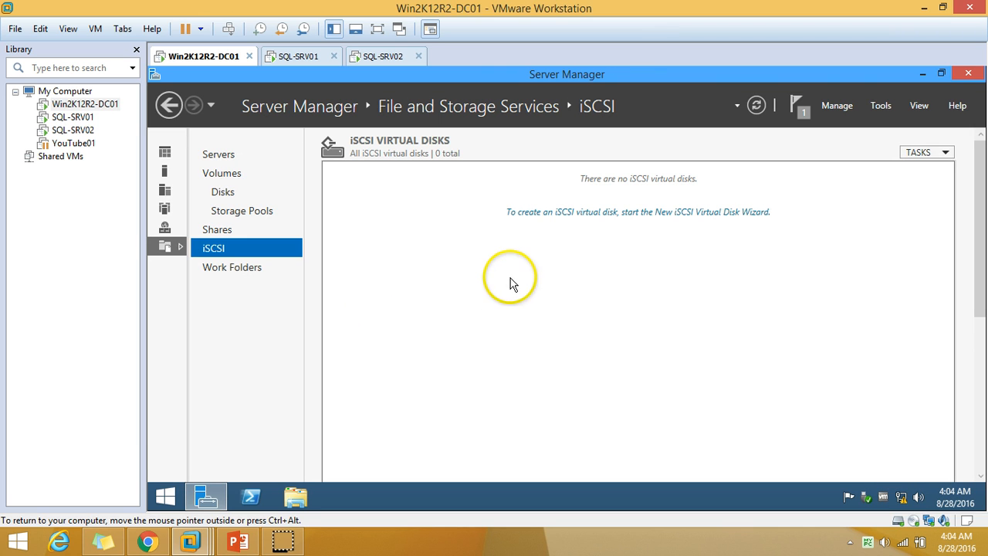
{"action": "left_click", "coordinate": [755, 105]}
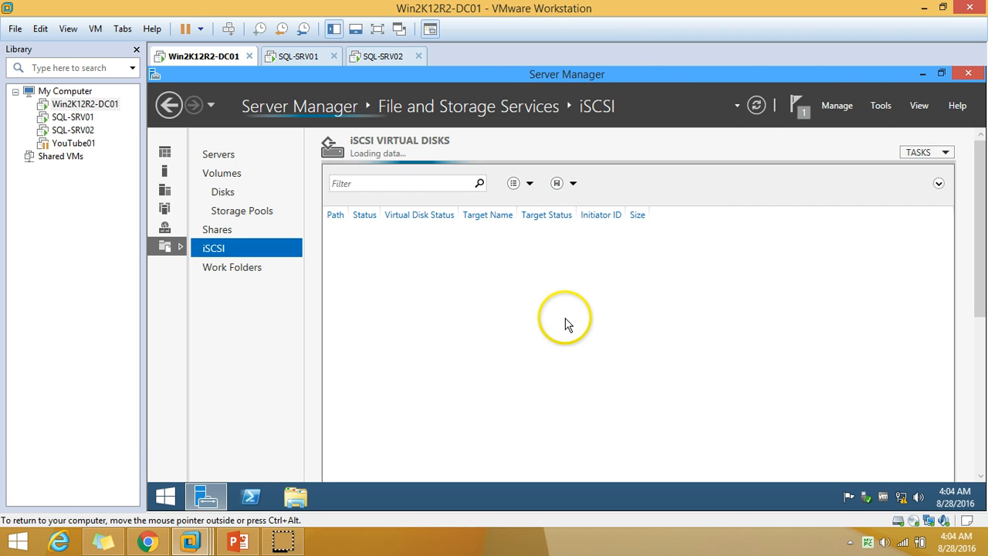
Compare the feature installation progress of SQL-SRV01 and SQL-SRV02 again.
{"action": "left_click", "coordinate": [305, 58]}
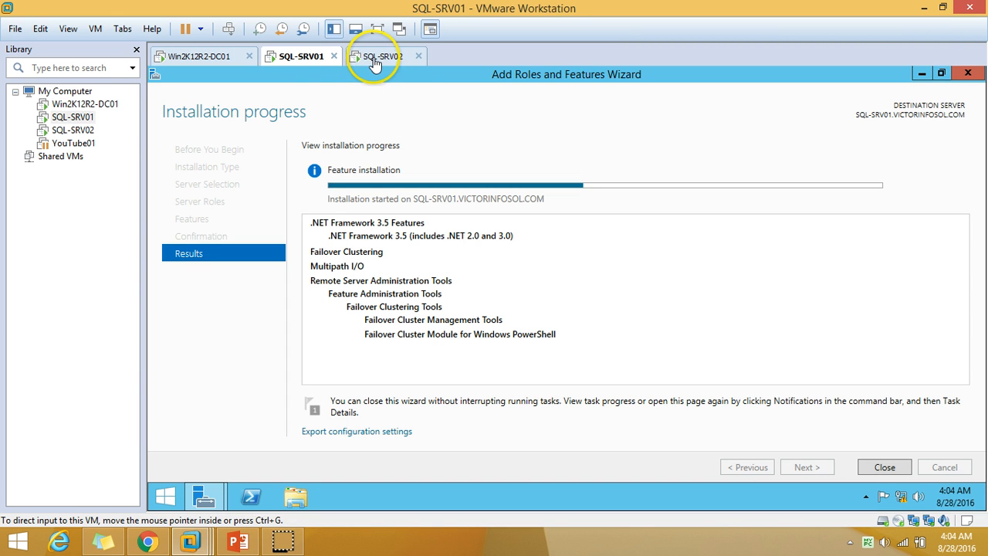
{"action": "left_click", "coordinate": [383, 58]}
{"action": "left_click", "coordinate": [324, 60]}
{"action": "left_click", "coordinate": [386, 54]}
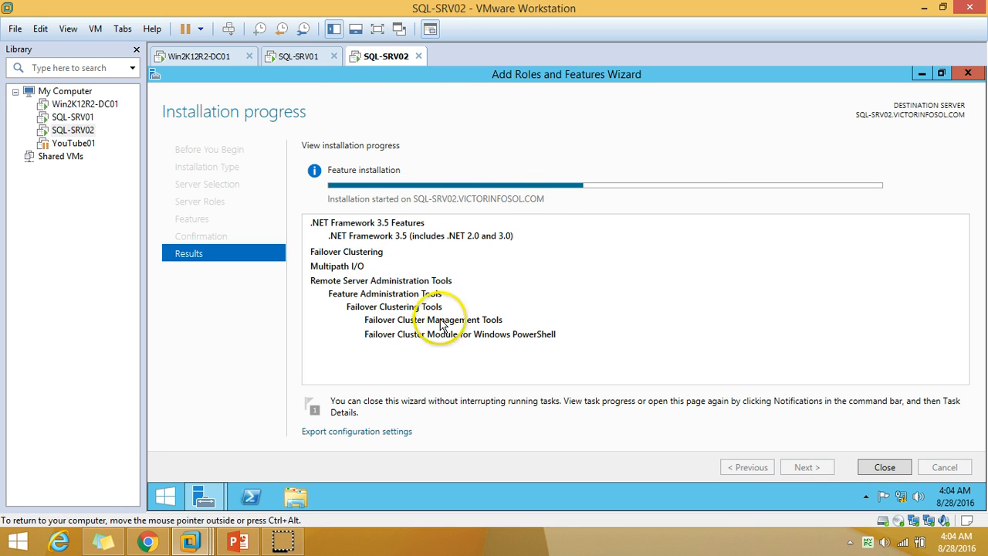
{"action": "left_click", "coordinate": [320, 57]}
Return to Win2K12R2-DC01, start the New iSCSI Virtual Disk Wizard and maximize its window.
{"action": "left_click", "coordinate": [217, 57]}
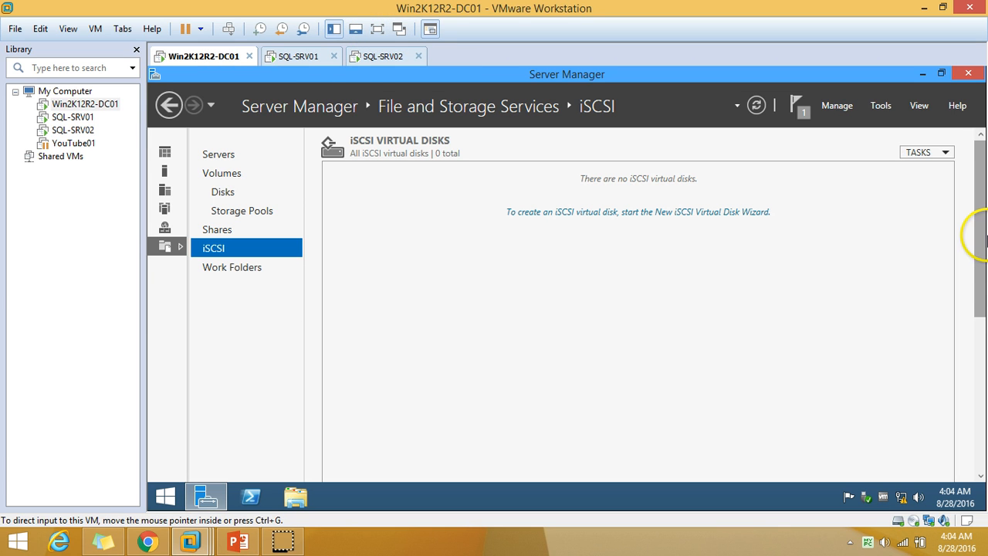
{"action": "left_click", "coordinate": [660, 266]}
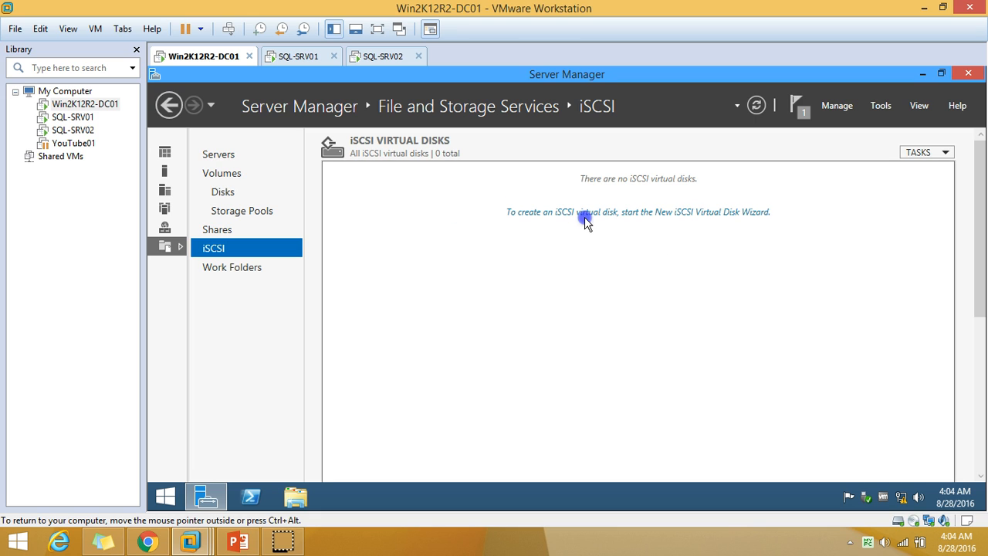
{"action": "left_click", "coordinate": [710, 220]}
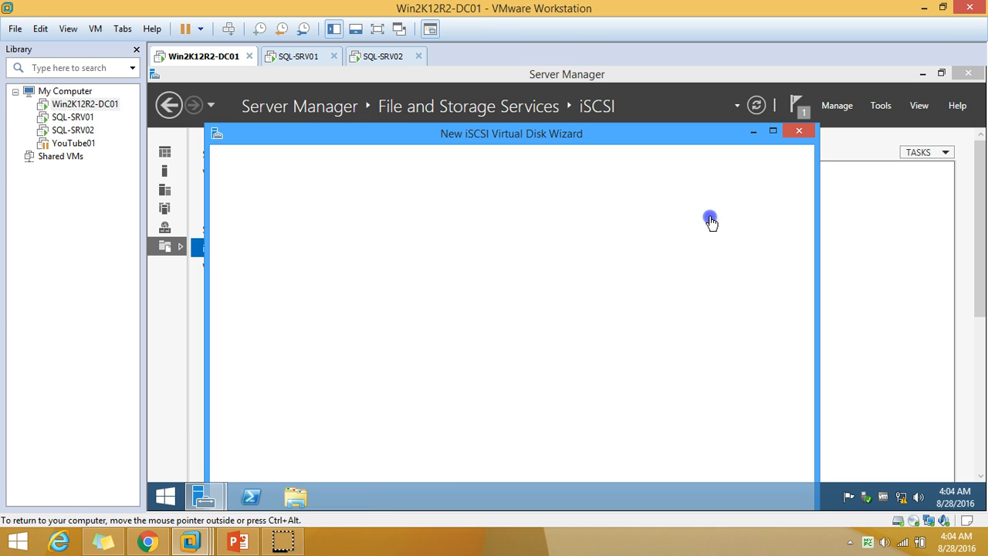
{"action": "double_click", "coordinate": [632, 136]}
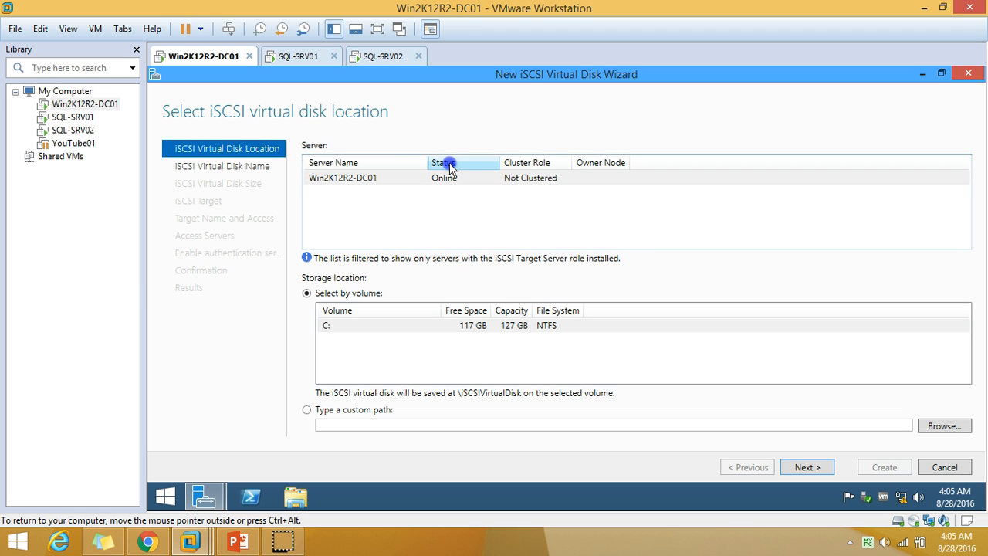
Check the available drives of Win2K12R2-DC01 in File Explorer and return to the iSCSI virtual disk wizard.
{"action": "left_click", "coordinate": [296, 497]}
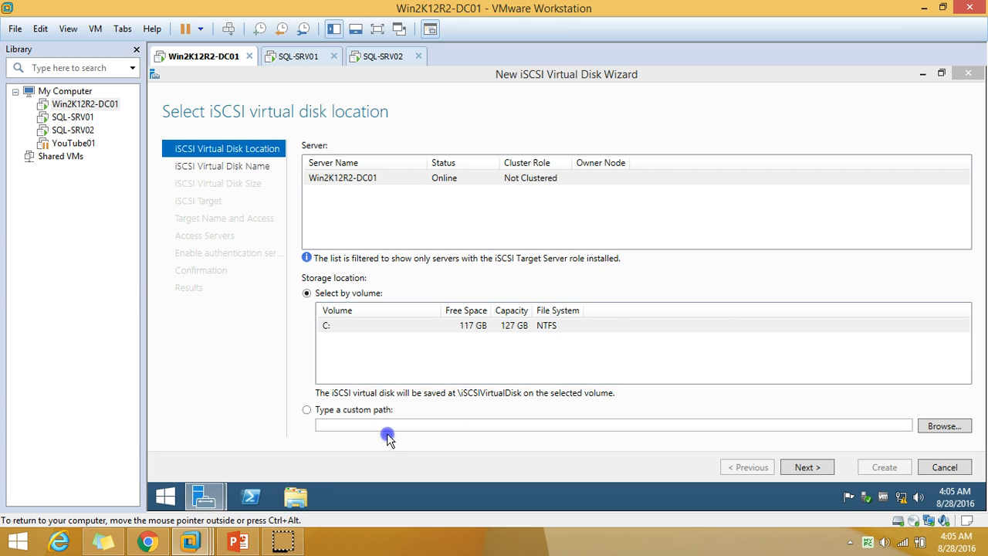
{"action": "left_click", "coordinate": [599, 116]}
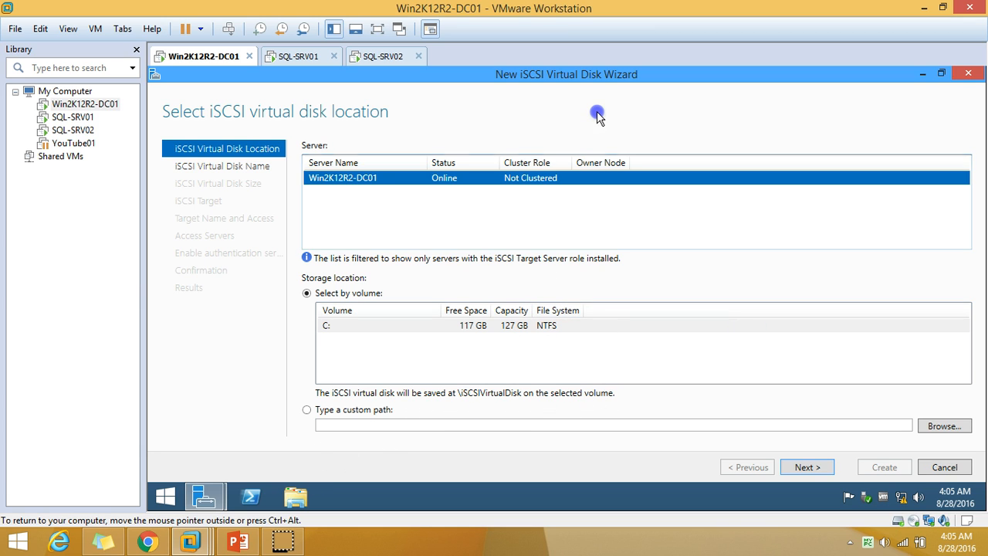
{"action": "left_click", "coordinate": [296, 497]}
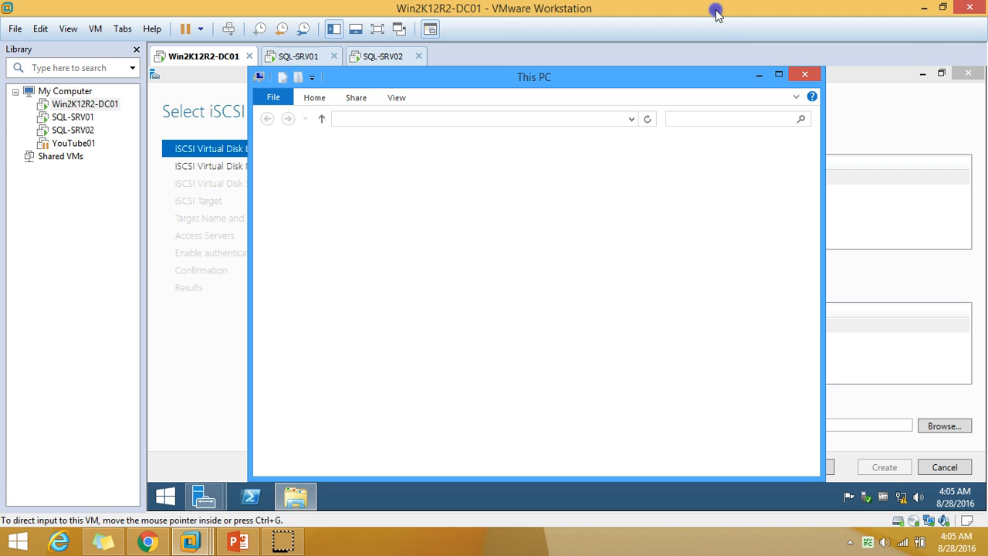
{"action": "left_click", "coordinate": [778, 77]}
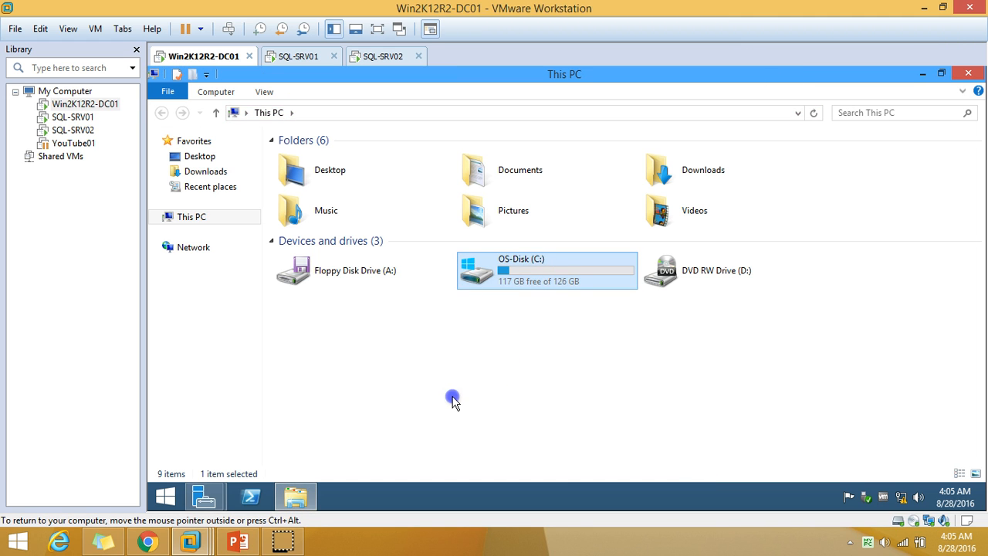
{"action": "left_click", "coordinate": [295, 497]}
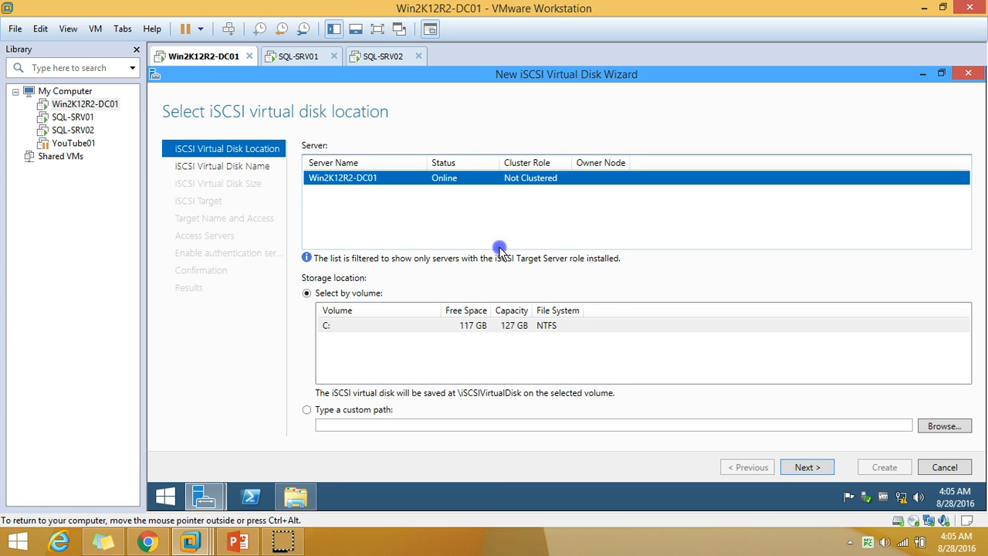
Keep volume C: as the storage location, name the iSCSI virtual disk VD01 and advance to the size settings.
{"action": "left_click", "coordinate": [807, 467]}
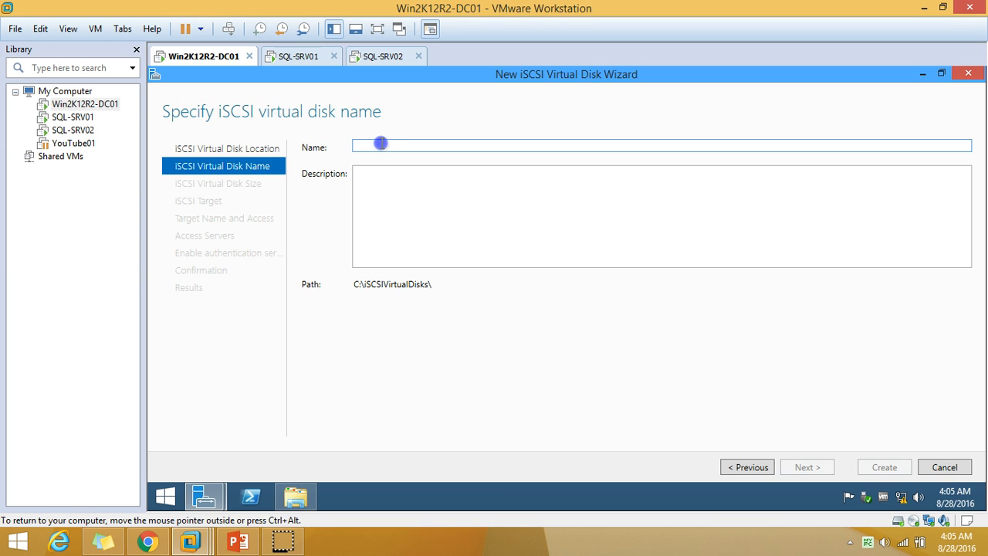
{"action": "type", "text": "VD01"}
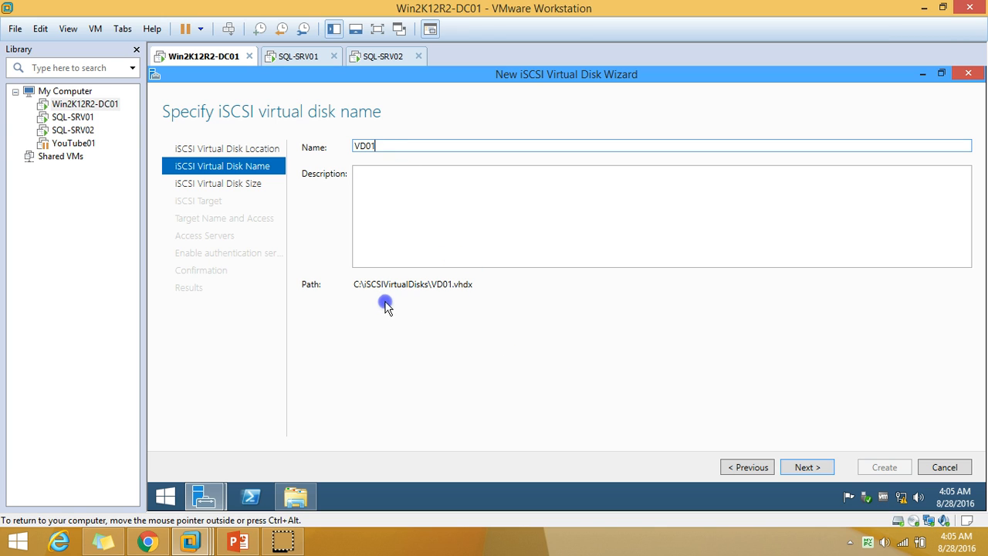
{"action": "triple_click", "coordinate": [365, 284]}
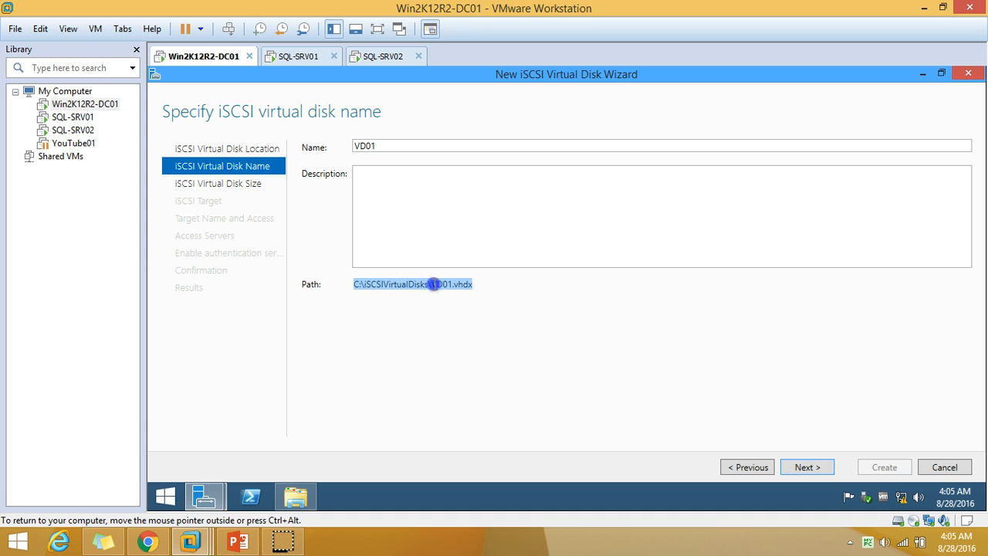
{"action": "left_click", "coordinate": [801, 470]}
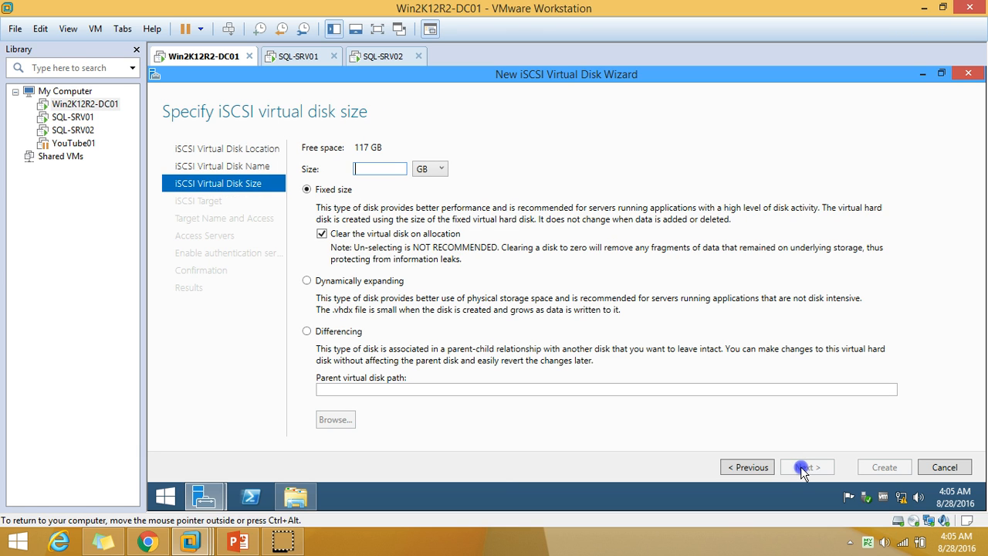
Set the virtual disk size to 10 GB, make it dynamically expanding and advance to the target assignment.
{"action": "type", "text": "10"}
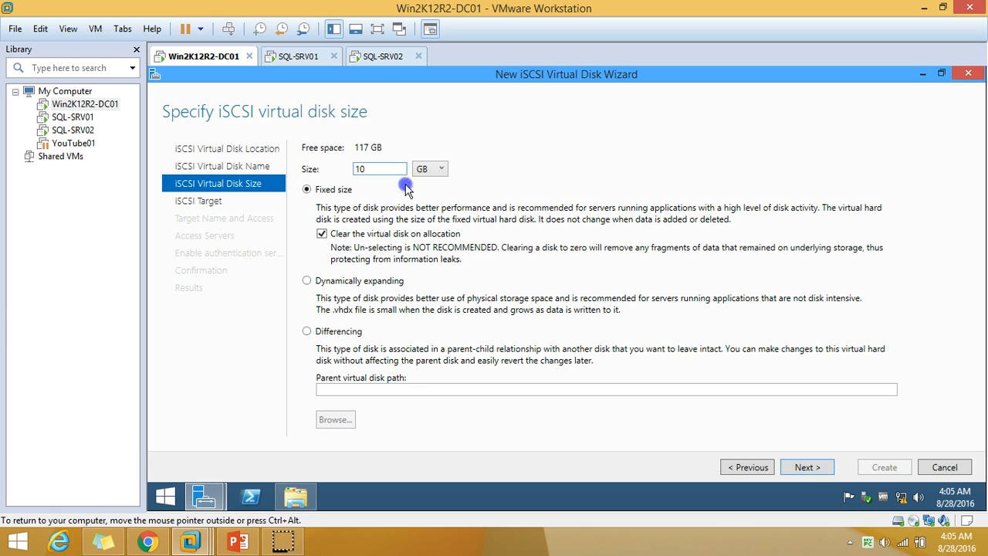
{"action": "left_click", "coordinate": [332, 283]}
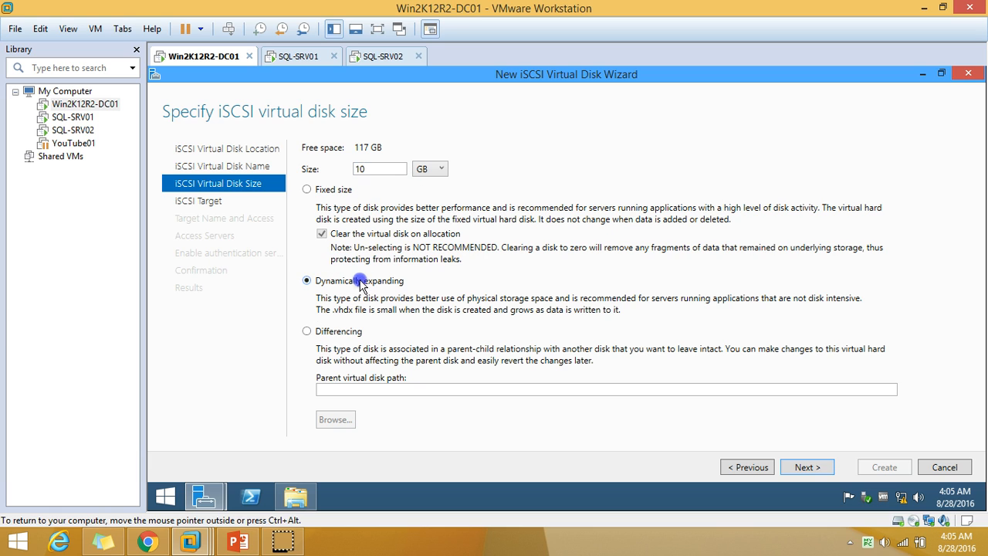
{"action": "left_click", "coordinate": [816, 466]}
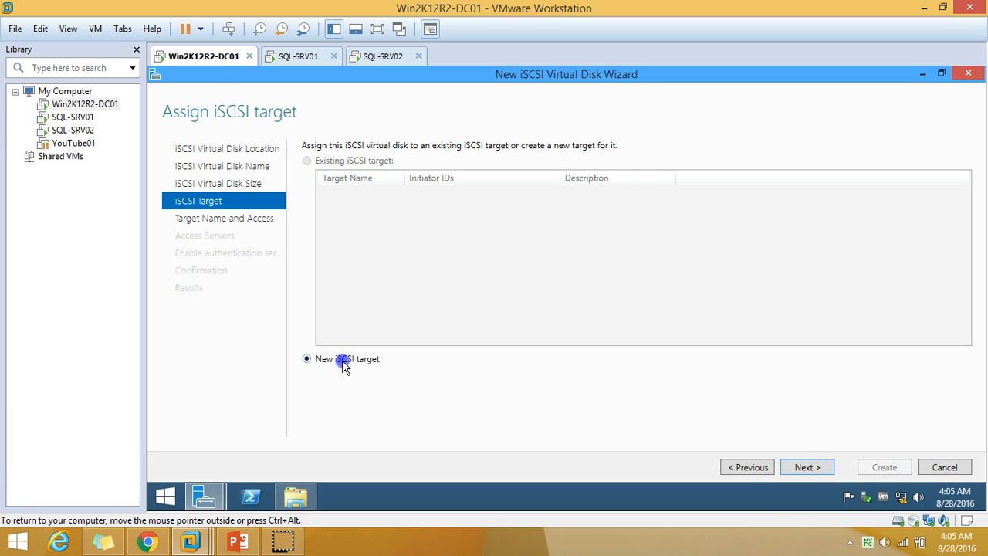
Assign the disk to a new iSCSI target named VD01-Target and advance to the access servers.
{"action": "left_click", "coordinate": [308, 360]}
{"action": "left_click", "coordinate": [811, 467]}
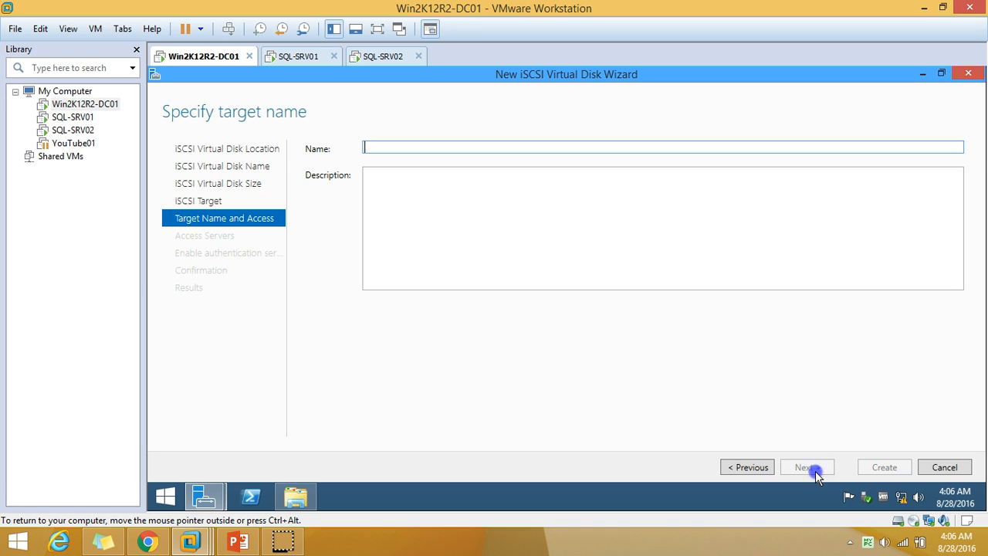
{"action": "type", "text": "VD01-Target"}
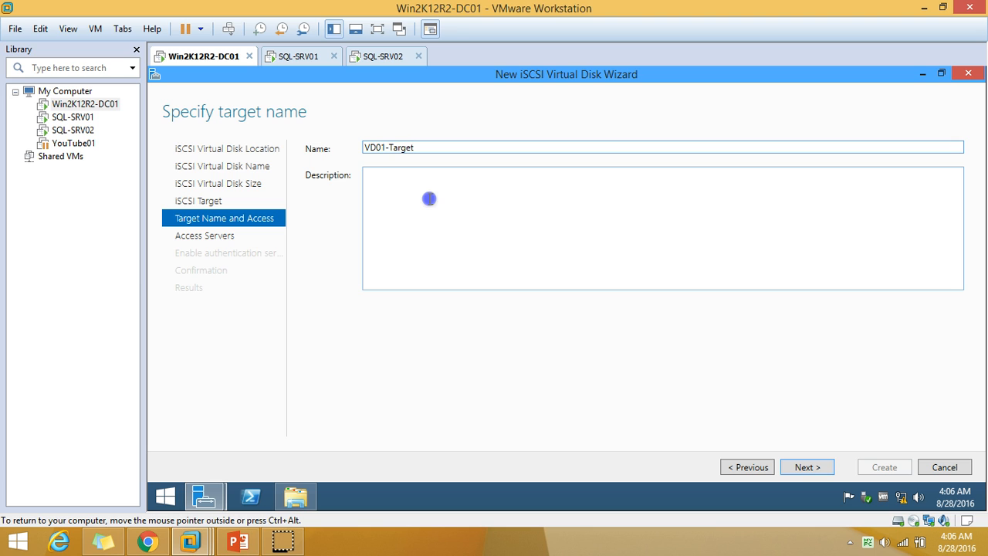
{"action": "left_click", "coordinate": [806, 470]}
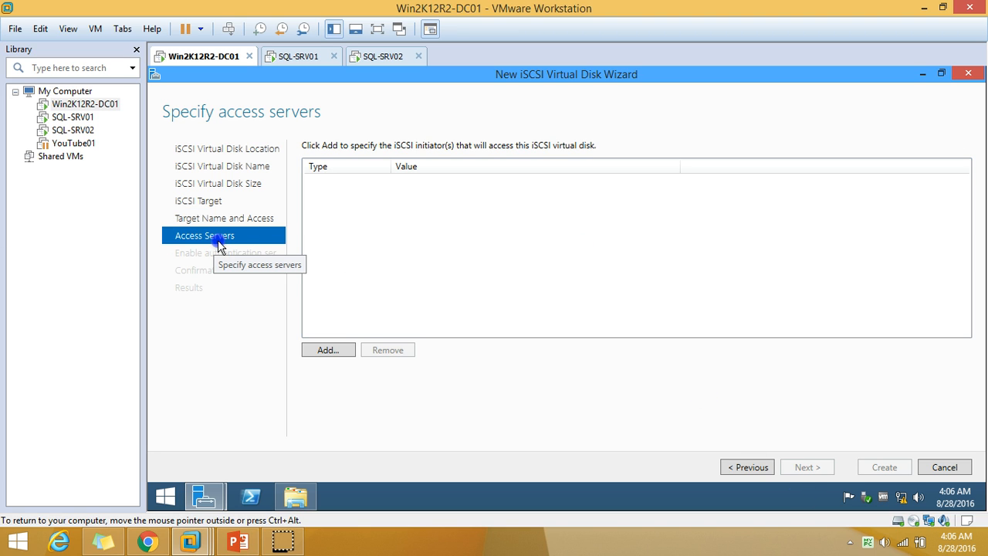
Start adding an initiator ID, search the entire directory for computers and widen the name column of the results.
{"action": "left_click", "coordinate": [329, 350]}
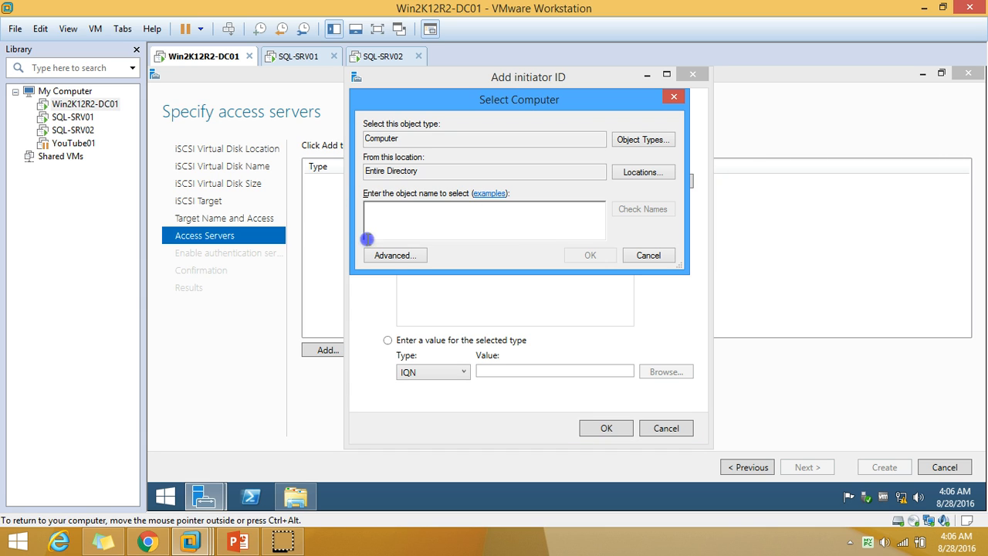
{"action": "left_click", "coordinate": [395, 255]}
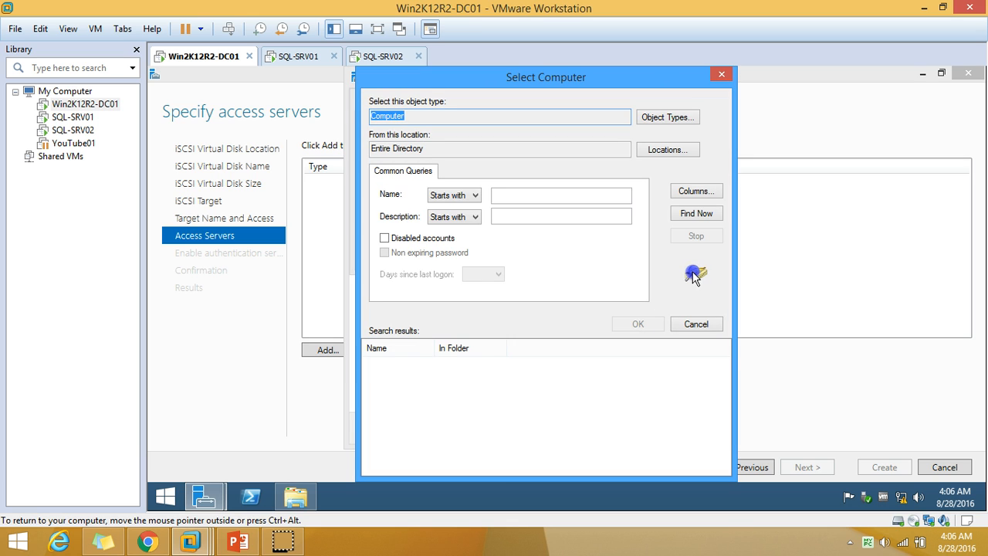
{"action": "left_click", "coordinate": [697, 213]}
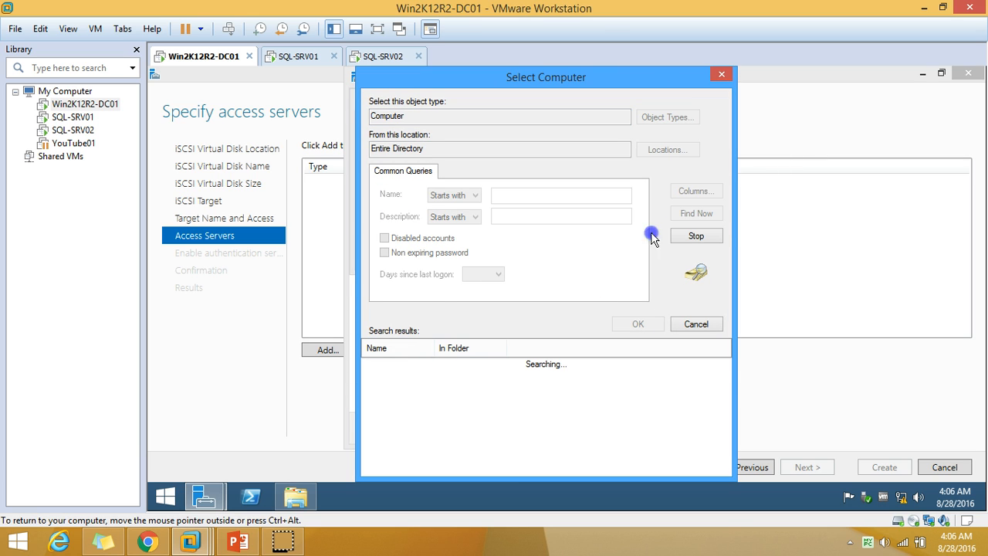
{"action": "left_click_drag", "start_coordinate": [596, 71], "coordinate": [587, 82]}
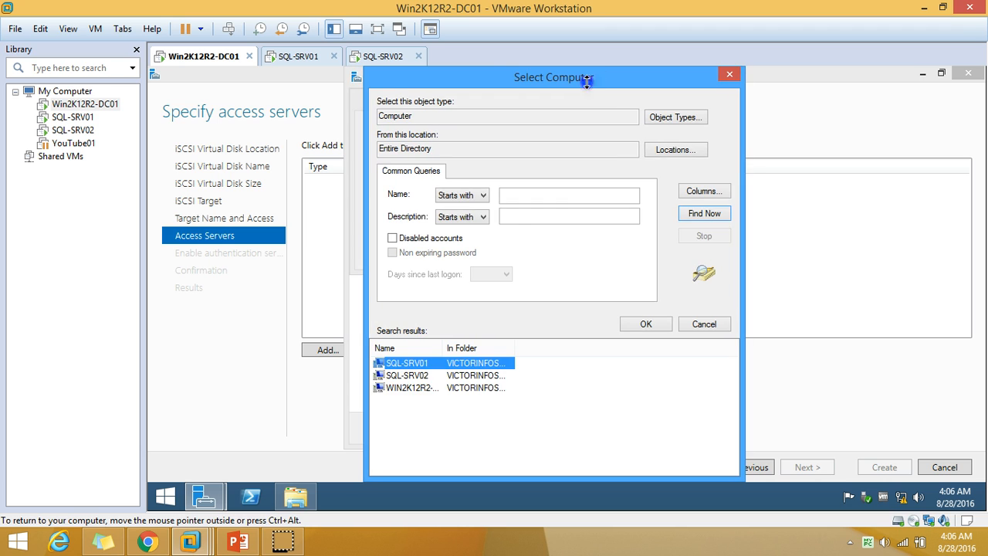
{"action": "left_click", "coordinate": [408, 376]}
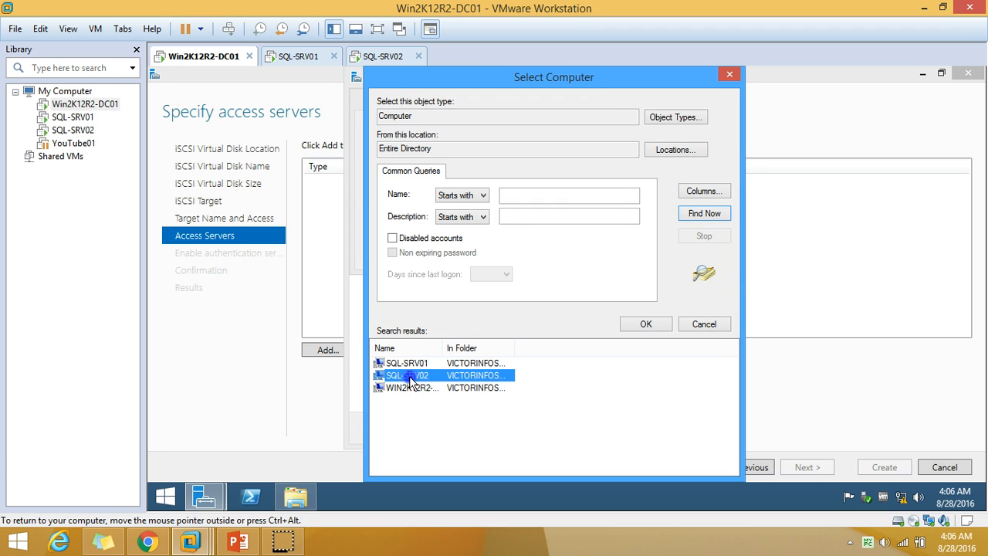
{"action": "left_click_drag", "start_coordinate": [447, 354], "coordinate": [455, 353]}
Select SQL-SRV01 as the initiator computer to query and add it to the access servers.
{"action": "left_click", "coordinate": [433, 363]}
{"action": "left_click", "coordinate": [433, 376]}
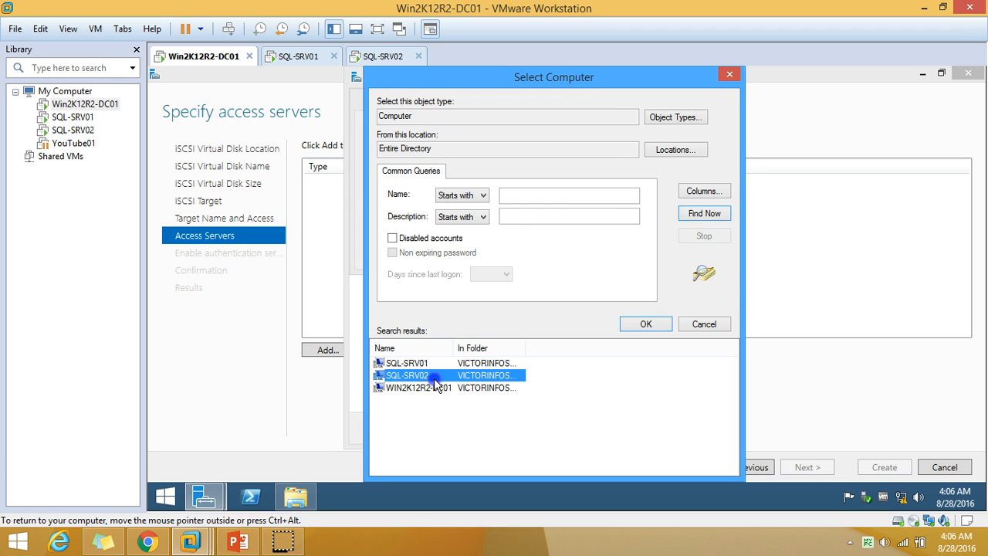
{"action": "left_click", "coordinate": [432, 389]}
{"action": "left_click", "coordinate": [432, 377]}
{"action": "left_click", "coordinate": [522, 364]}
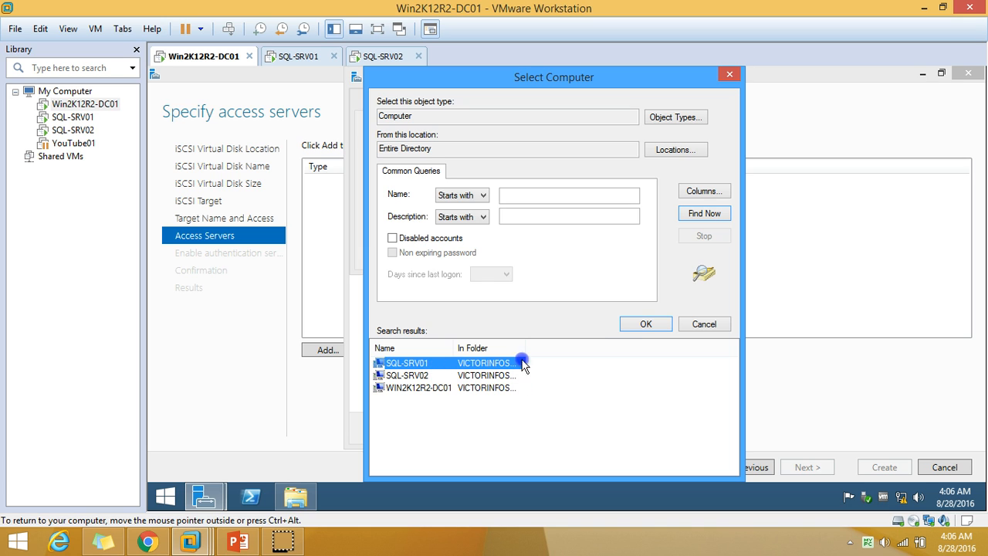
{"action": "left_click", "coordinate": [647, 324]}
{"action": "left_click", "coordinate": [590, 256]}
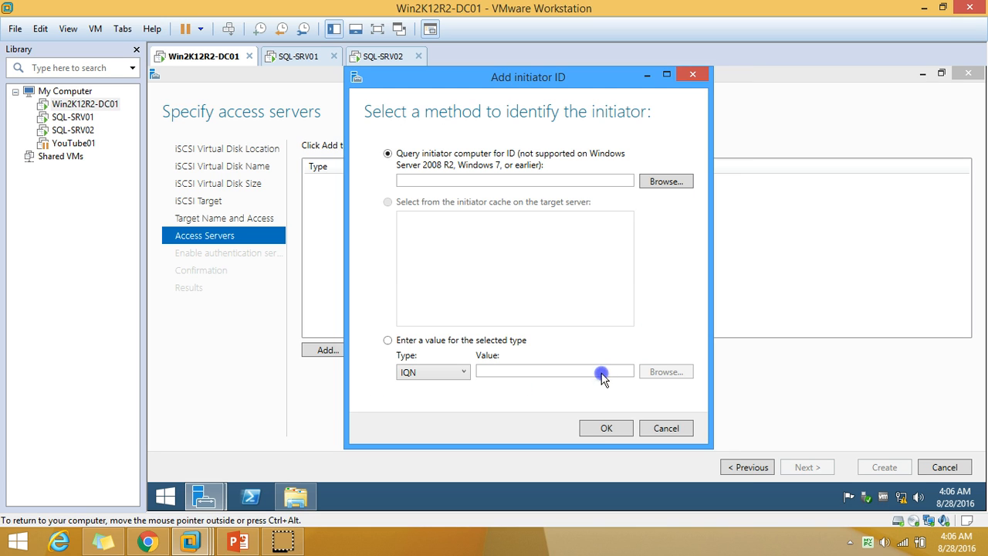
{"action": "left_click", "coordinate": [606, 429]}
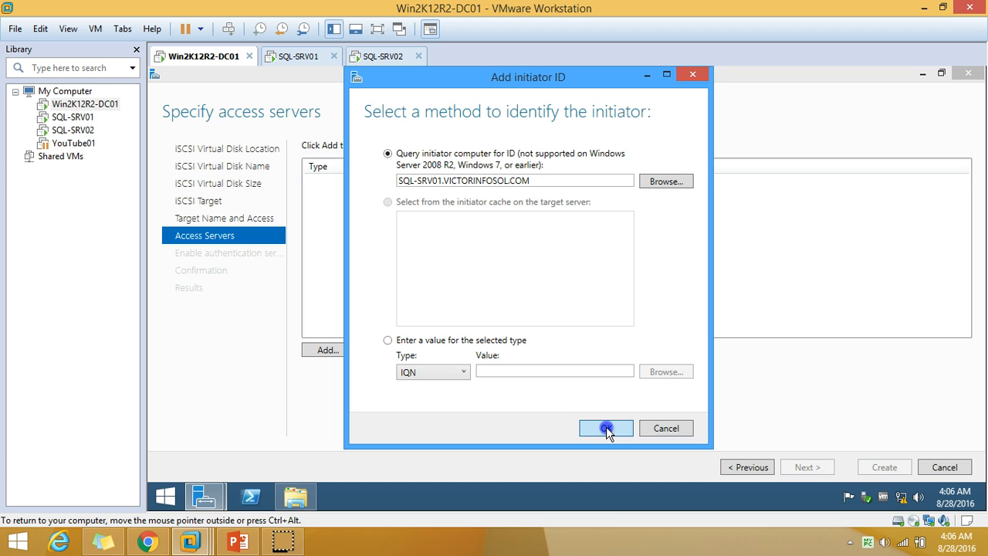
{"action": "left_click", "coordinate": [606, 428]}
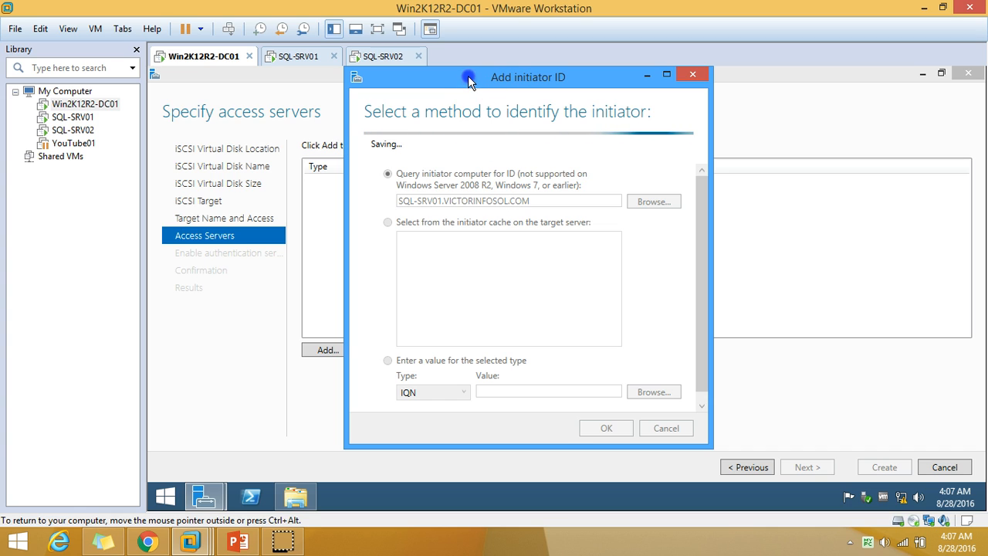
{"action": "left_click_drag", "start_coordinate": [465, 76], "coordinate": [538, 79]}
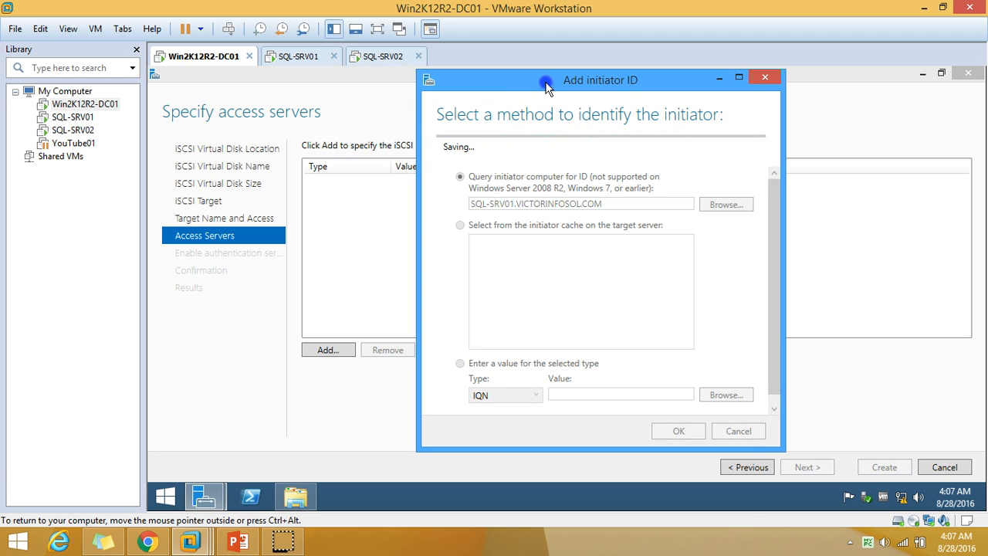
{"action": "left_click_drag", "start_coordinate": [545, 86], "coordinate": [521, 88]}
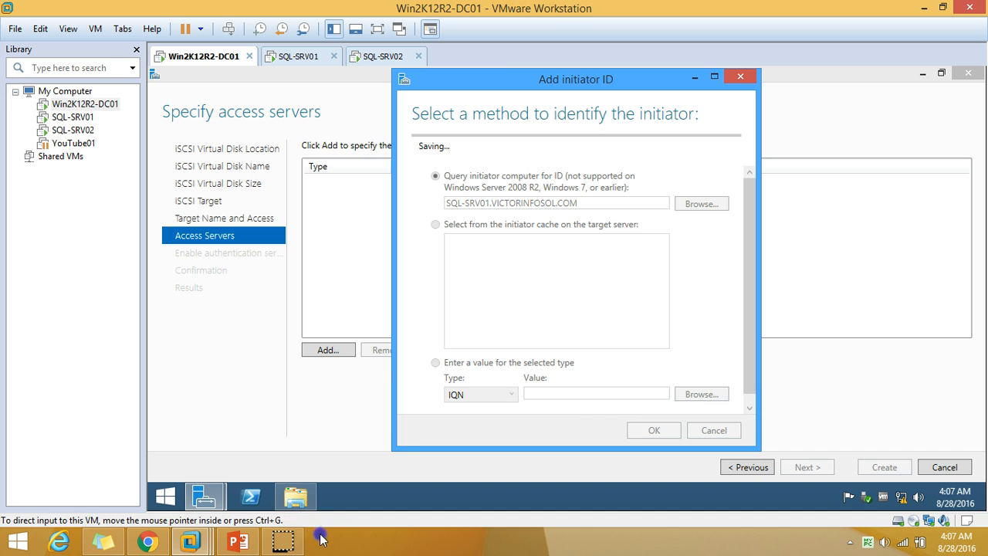
Add SQL-SRV02 as a second initiator by finding it in the directory and querying its ID.
{"action": "left_click", "coordinate": [328, 351]}
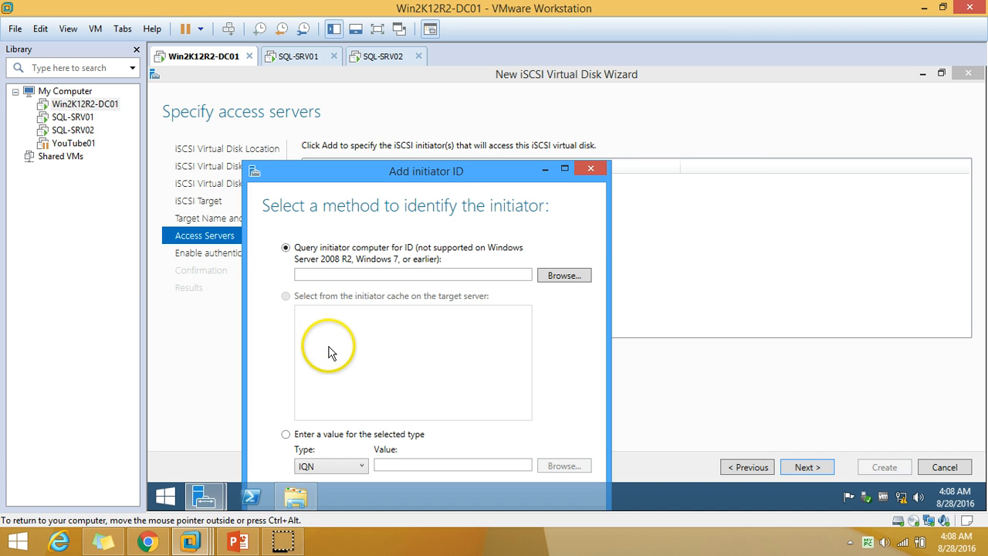
{"action": "left_click_drag", "start_coordinate": [441, 169], "coordinate": [551, 104]}
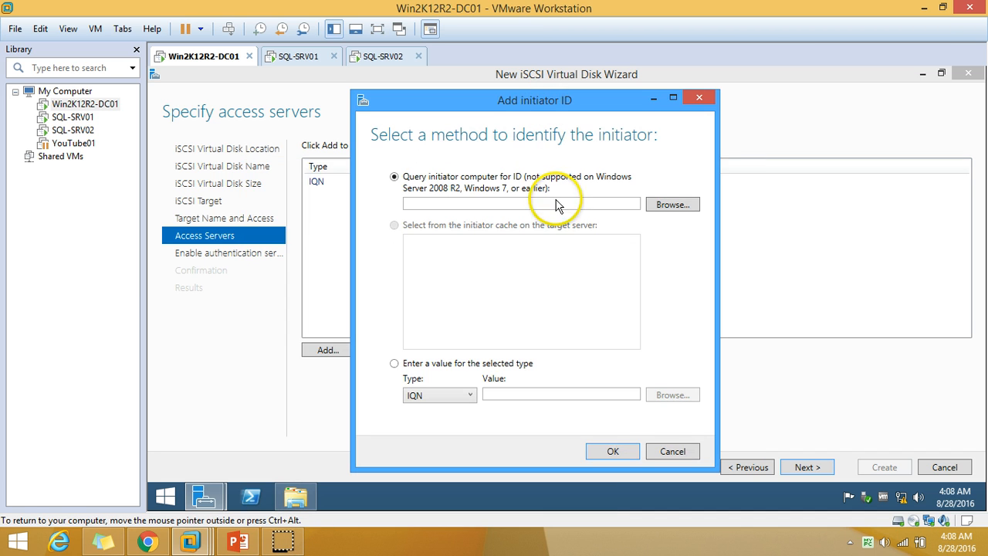
{"action": "left_click", "coordinate": [667, 205]}
{"action": "left_click", "coordinate": [396, 280]}
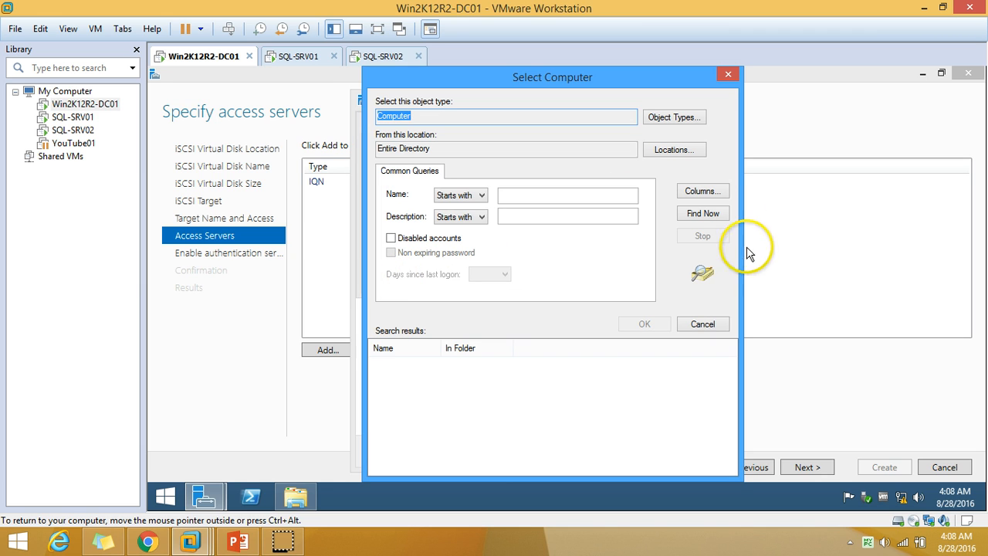
{"action": "left_click", "coordinate": [703, 213]}
{"action": "left_click", "coordinate": [401, 376]}
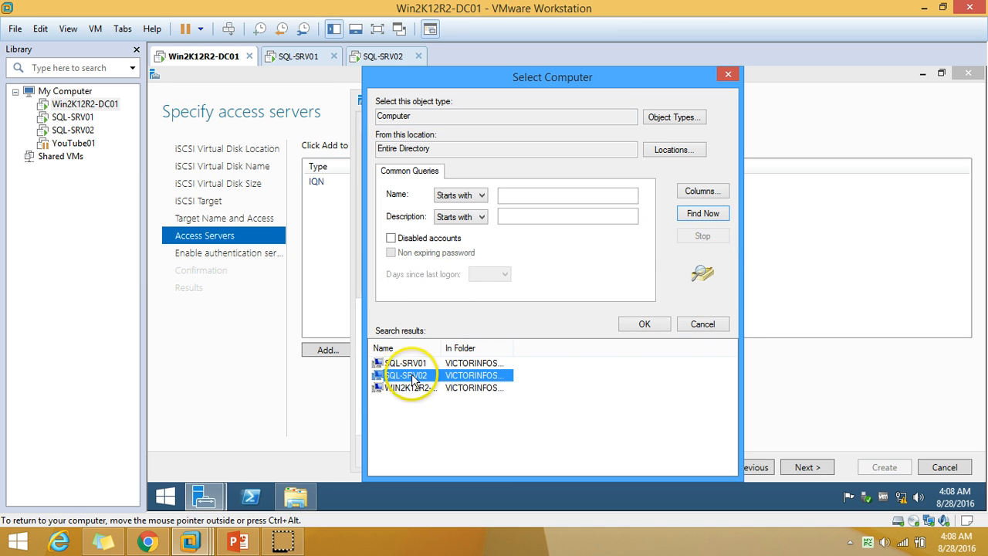
{"action": "left_click", "coordinate": [662, 321]}
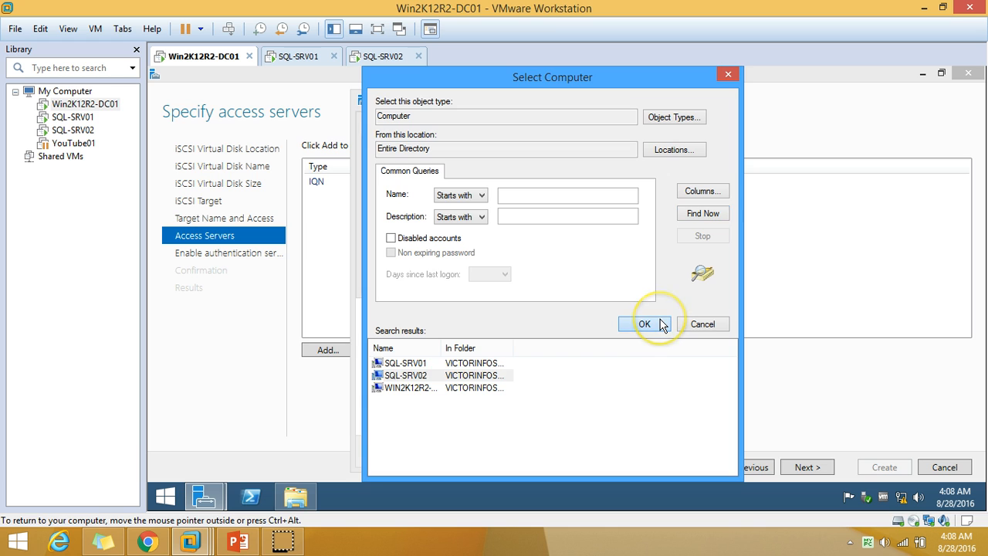
{"action": "left_click", "coordinate": [595, 278]}
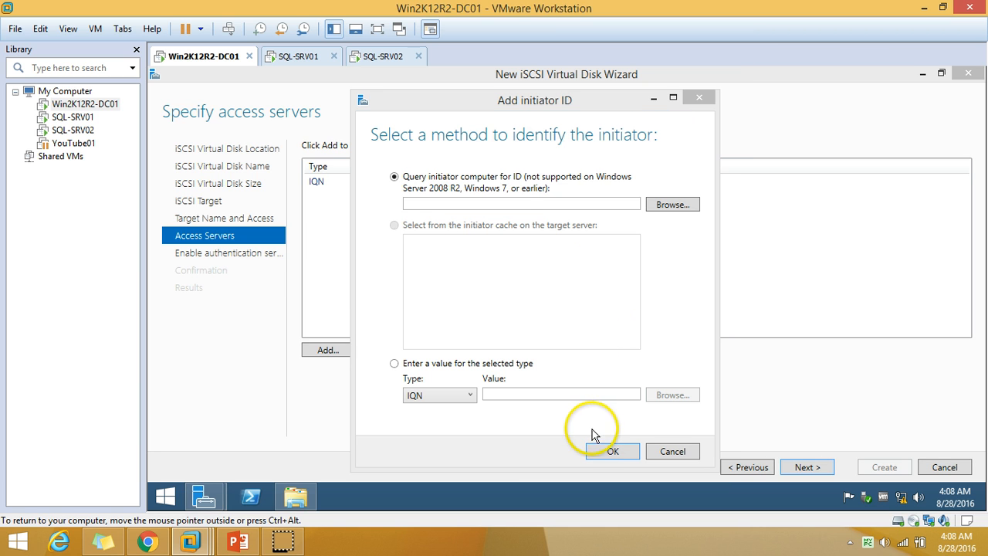
{"action": "left_click", "coordinate": [612, 452]}
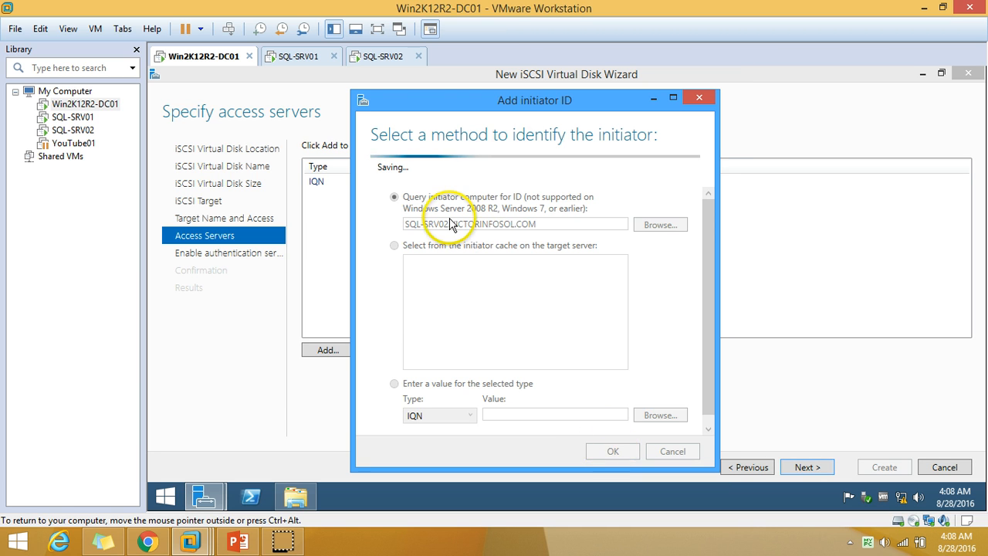
{"action": "left_click_drag", "start_coordinate": [527, 108], "coordinate": [561, 100]}
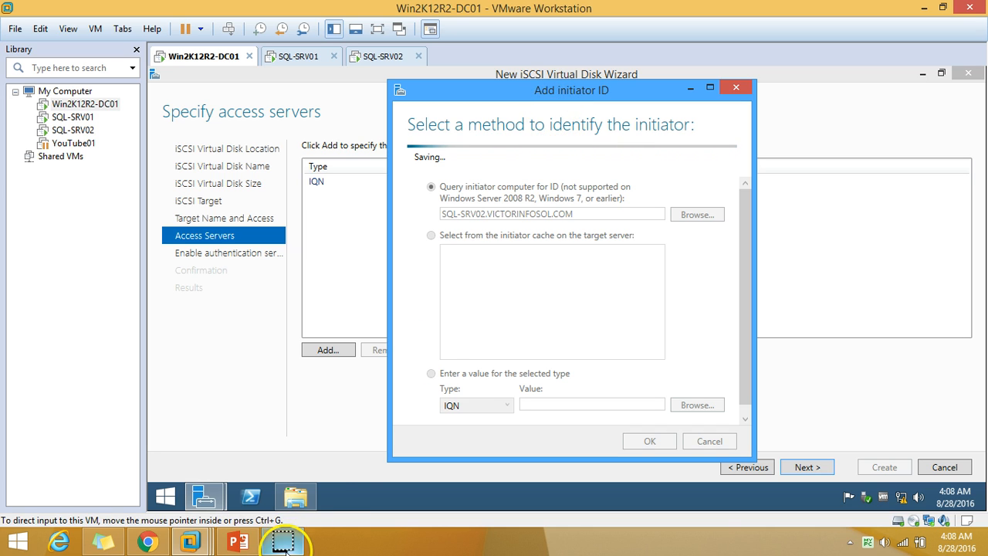
Accept both access servers, leave CHAP and reverse CHAP disabled, and create the iSCSI virtual disk.
{"action": "left_click", "coordinate": [512, 198]}
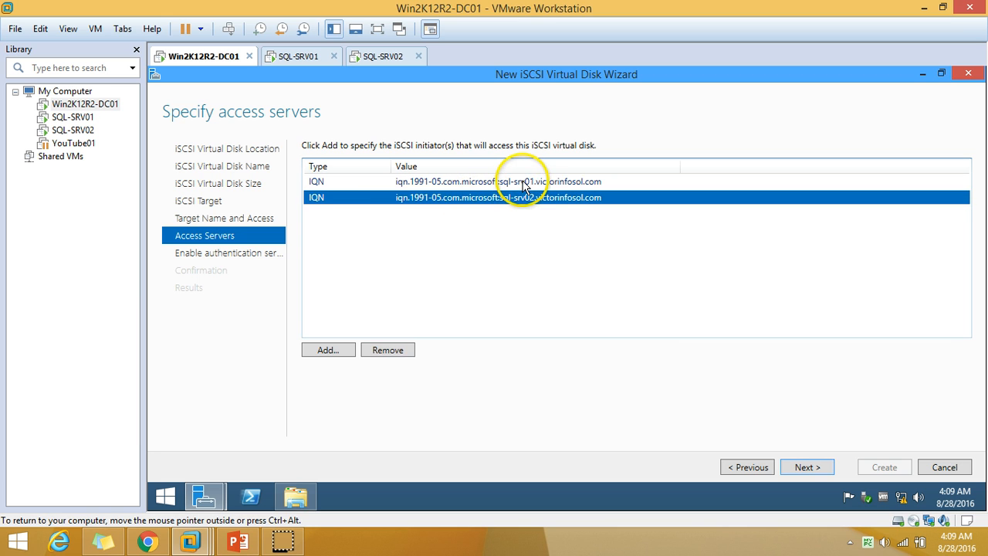
{"action": "left_click", "coordinate": [514, 182]}
{"action": "left_click", "coordinate": [807, 467]}
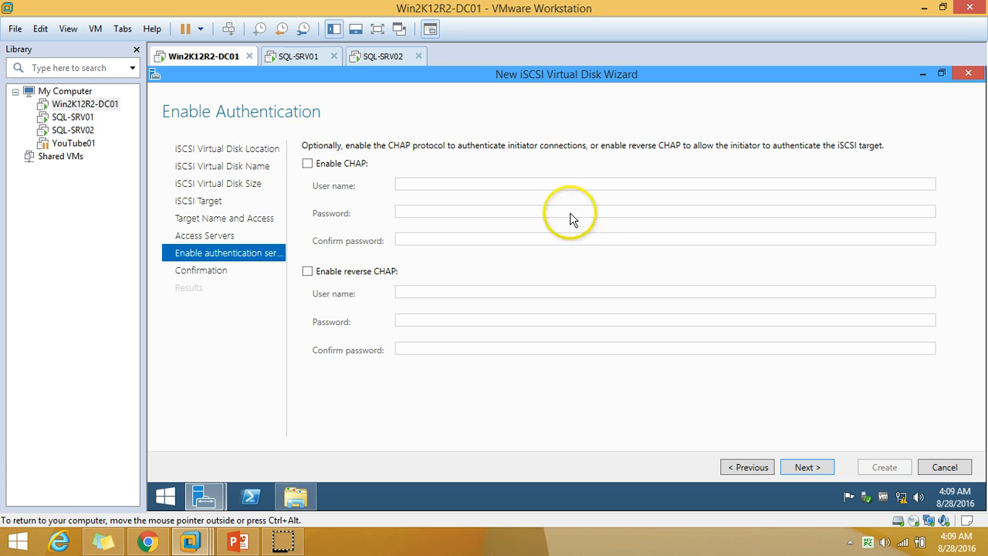
{"action": "left_click", "coordinate": [807, 471]}
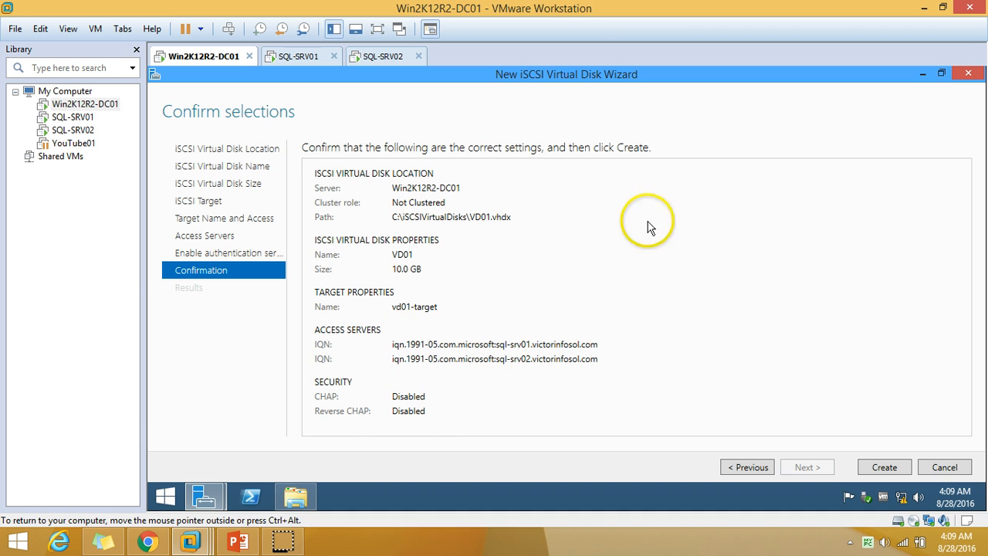
{"action": "left_click", "coordinate": [884, 468]}
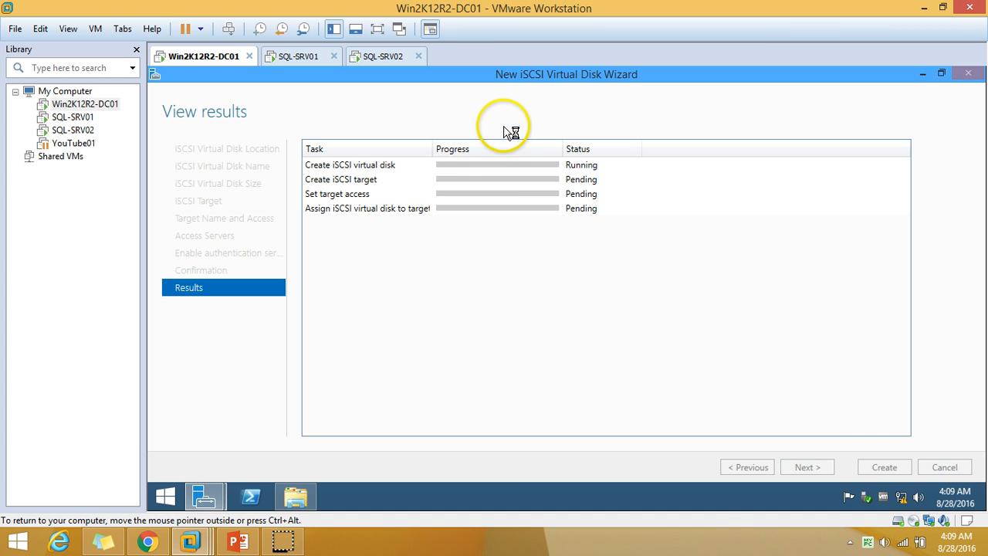
Open the iSCSIVirtualDisks folder on drive C: in File Explorer to check the virtual disk file.
{"action": "left_click", "coordinate": [296, 497]}
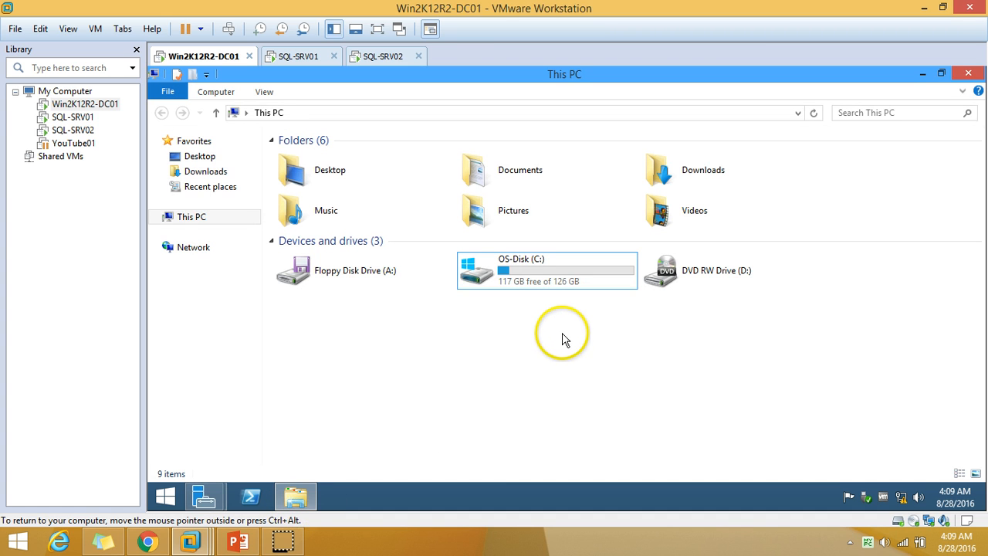
{"action": "left_click", "coordinate": [543, 282]}
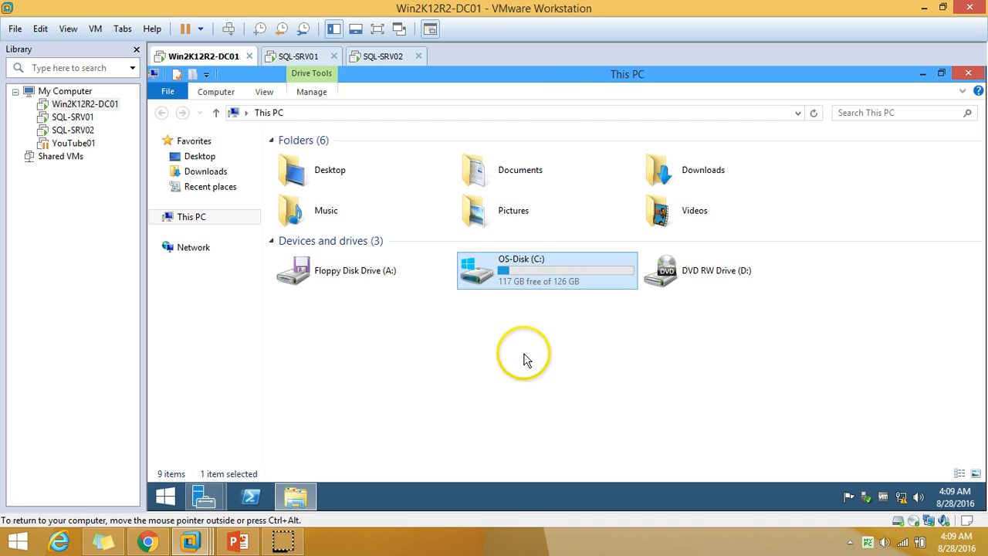
{"action": "double_click", "coordinate": [531, 282]}
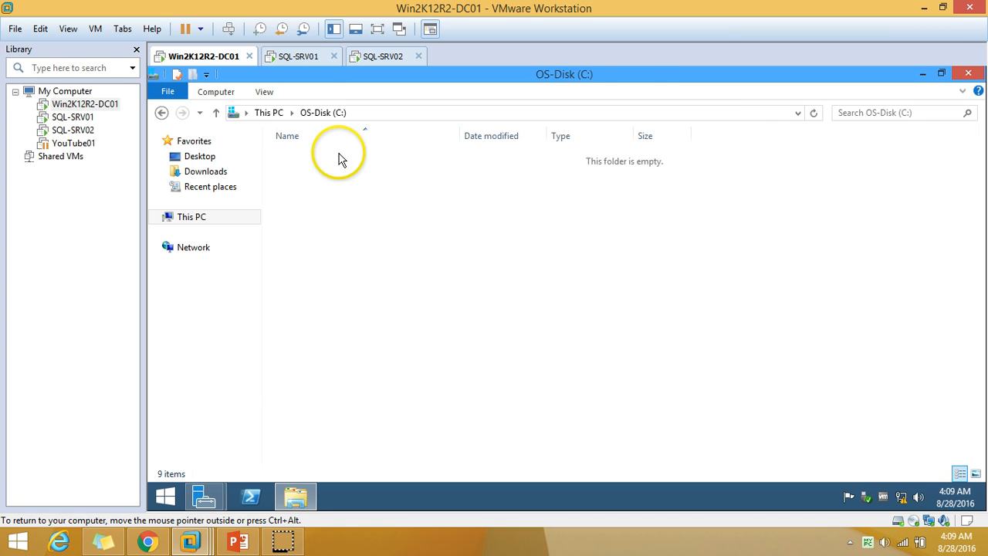
{"action": "left_click_drag", "start_coordinate": [349, 270], "coordinate": [348, 155]}
{"action": "left_click", "coordinate": [348, 157]}
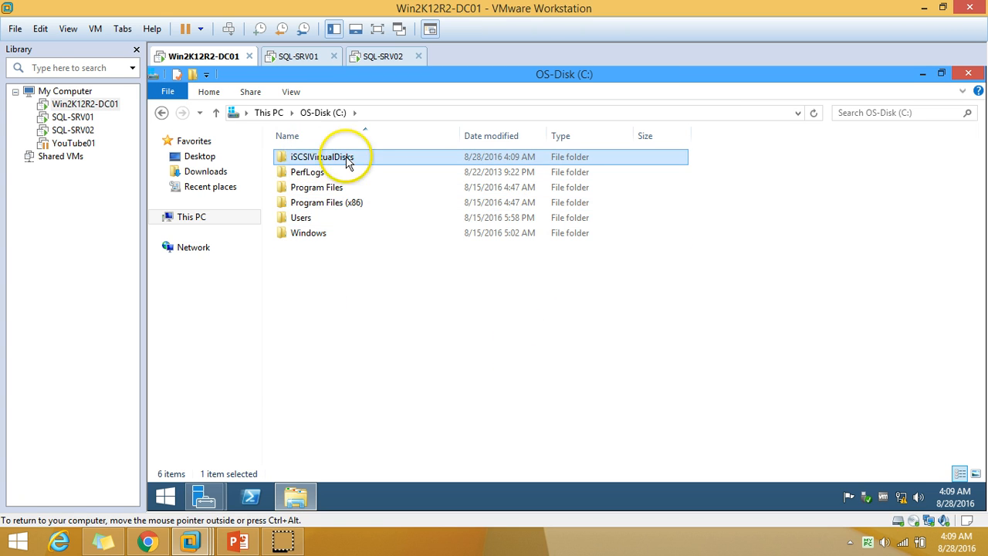
{"action": "double_click", "coordinate": [348, 158]}
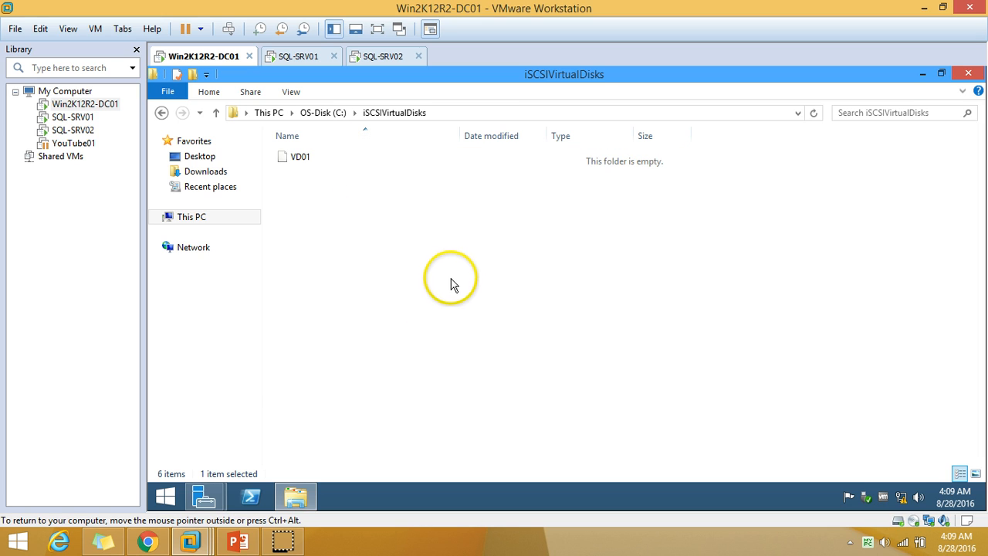
Refresh the iSCSIVirtualDisks folder and check the type and size of the VD01 disk file.
{"action": "right_click", "coordinate": [453, 274]}
{"action": "left_click", "coordinate": [495, 330]}
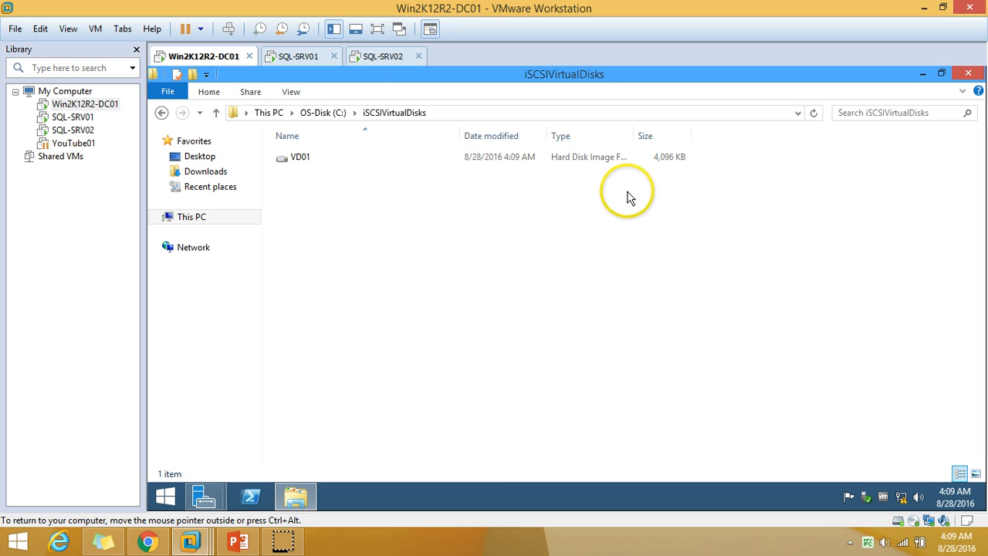
{"action": "left_click", "coordinate": [339, 158]}
{"action": "left_click", "coordinate": [645, 180]}
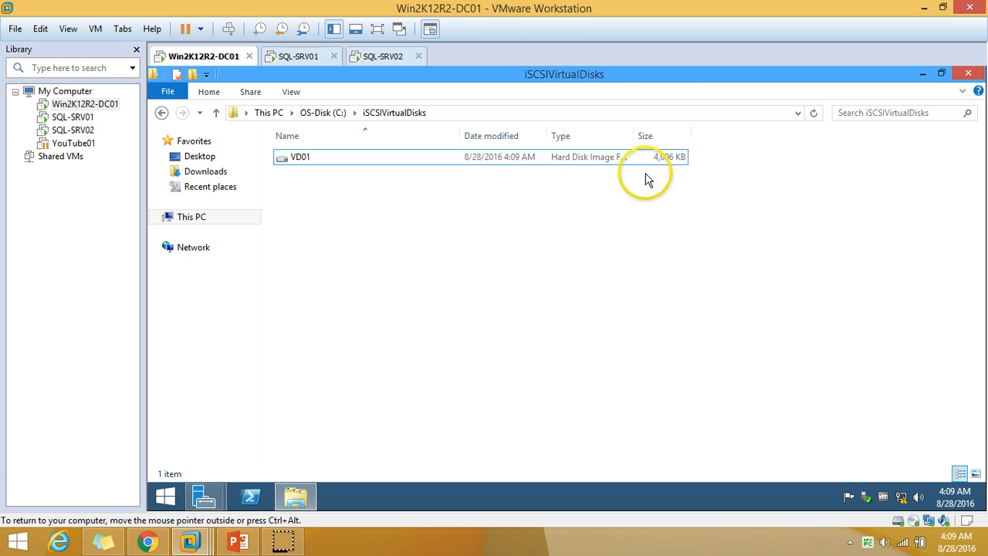
{"action": "left_click", "coordinate": [638, 158]}
{"action": "right_click", "coordinate": [540, 219]}
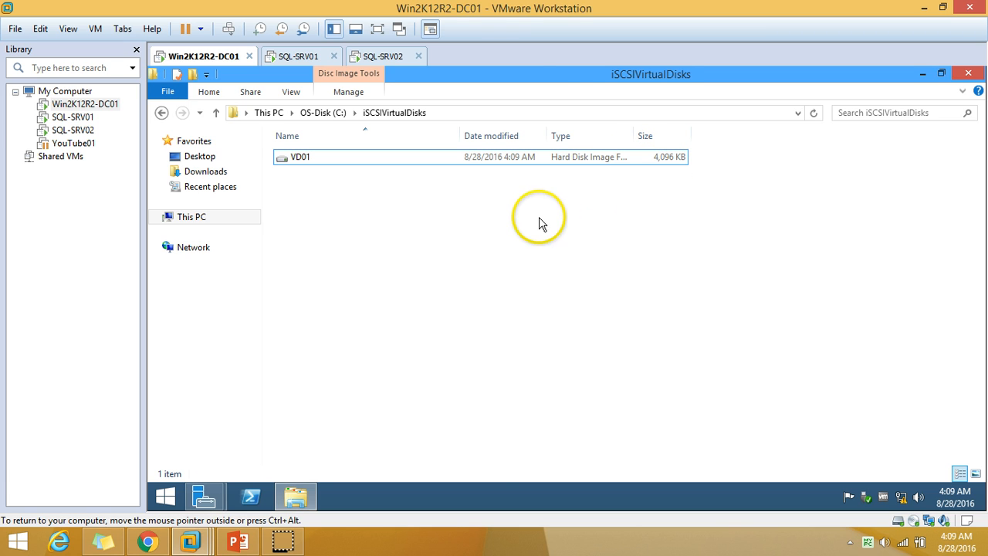
{"action": "left_click", "coordinate": [617, 210]}
{"action": "left_click", "coordinate": [640, 164]}
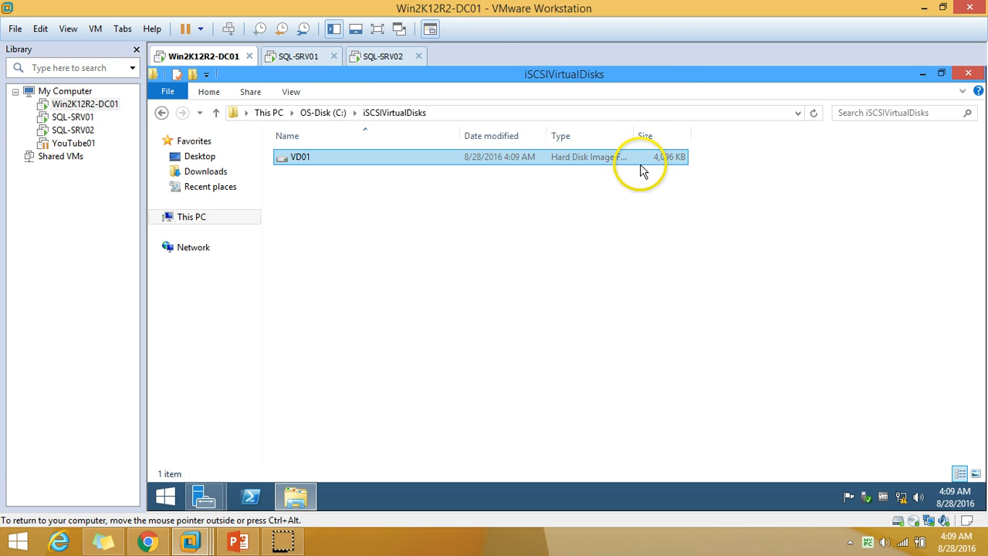
Close the finished virtual disk wizard and start another iSCSI virtual disk on volume C: of Win2K12R2-DC01.
{"action": "left_click", "coordinate": [294, 500]}
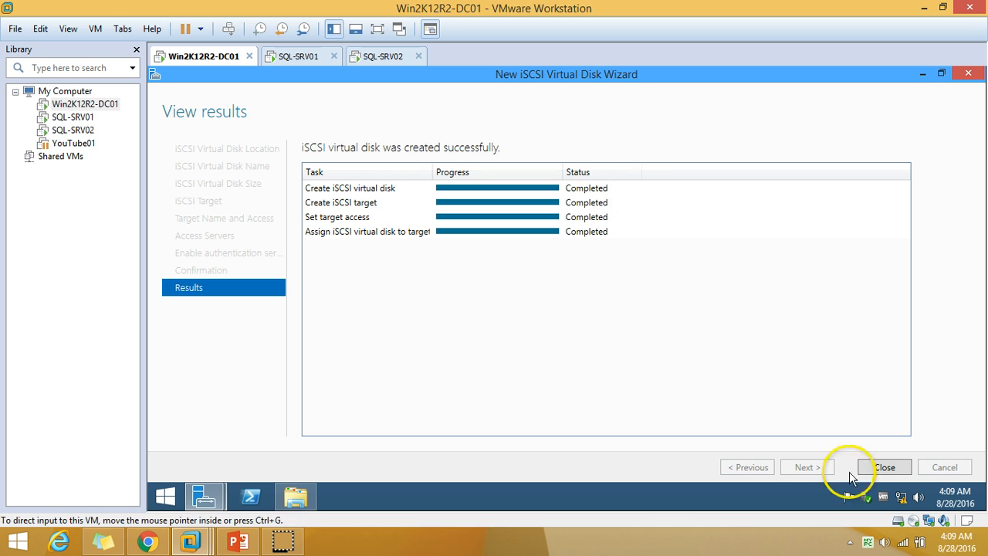
{"action": "left_click", "coordinate": [881, 474]}
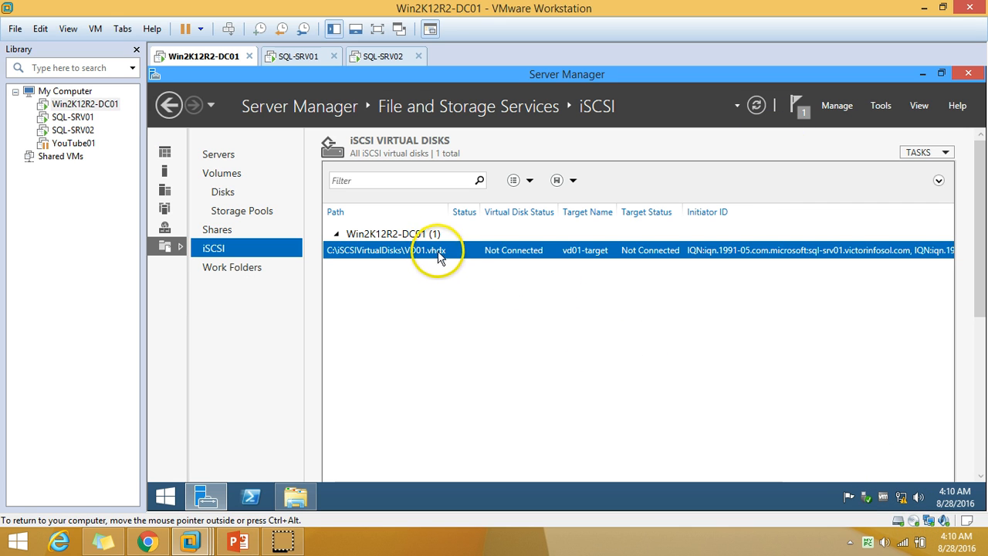
{"action": "right_click", "coordinate": [487, 314]}
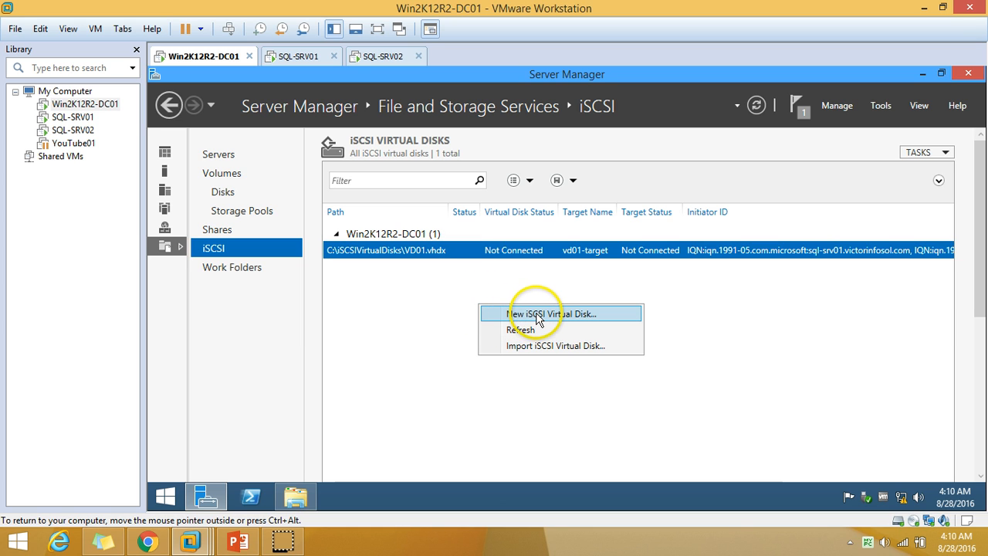
{"action": "left_click", "coordinate": [516, 314]}
{"action": "double_click", "coordinate": [625, 173]}
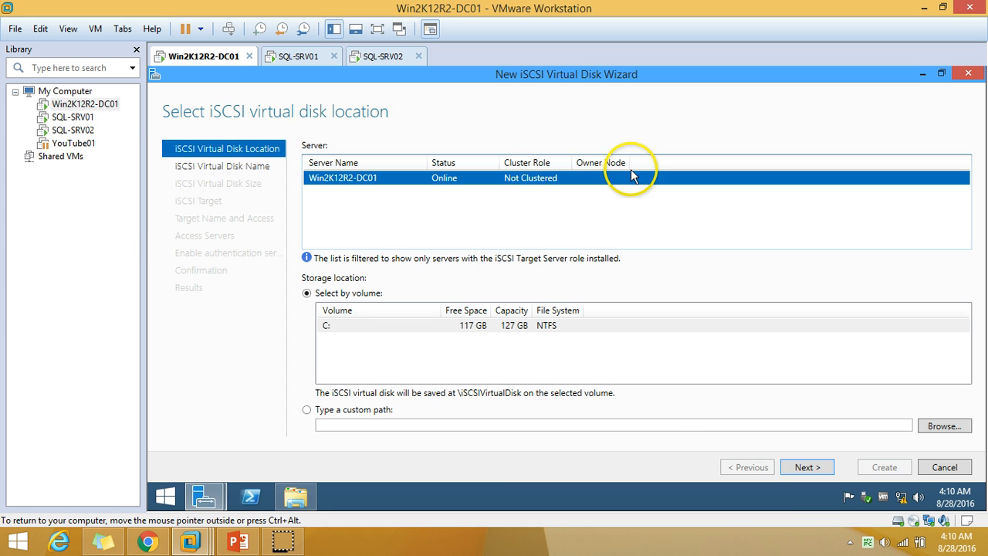
{"action": "left_click", "coordinate": [396, 327]}
{"action": "left_click", "coordinate": [445, 180]}
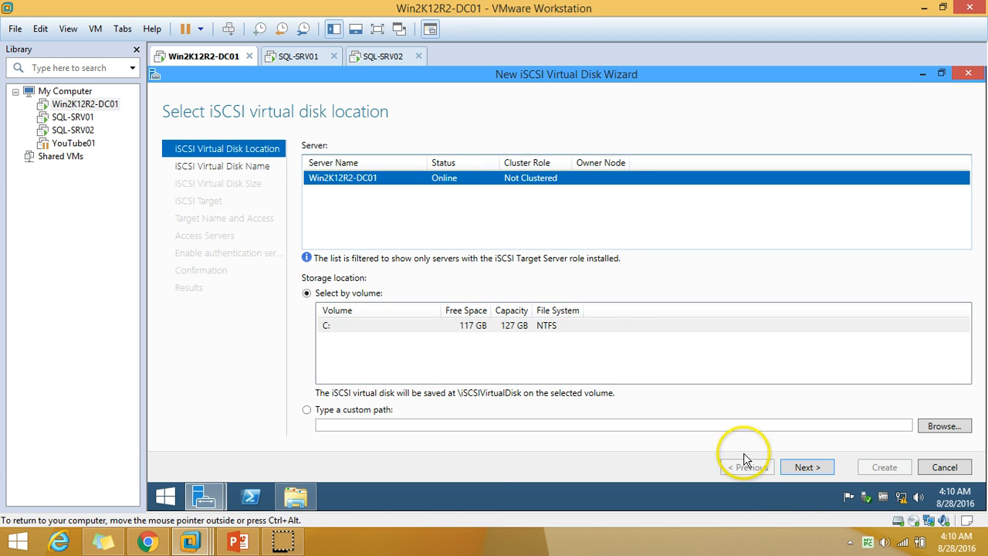
{"action": "left_click", "coordinate": [808, 467]}
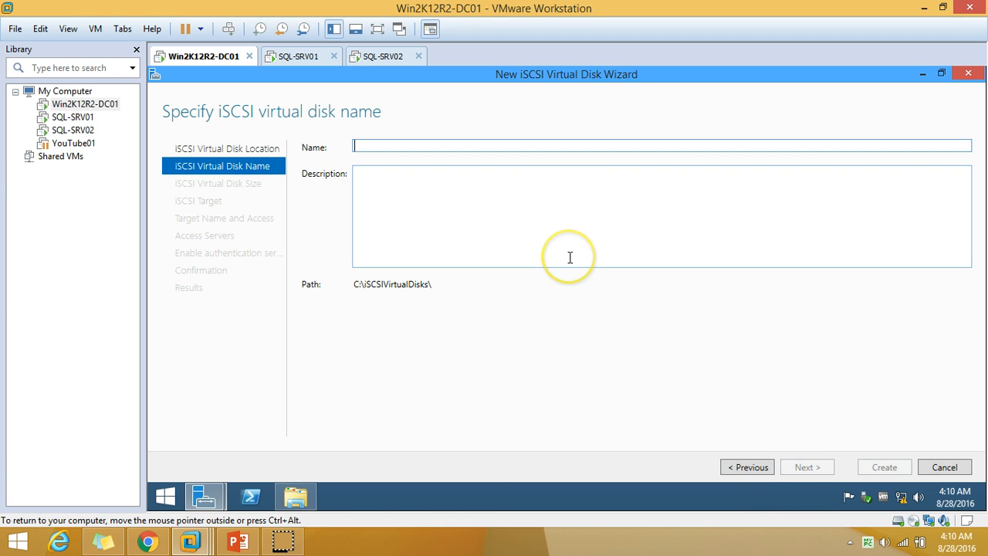
Name the virtual disk VD02 and make it a dynamically expanding disk of 101 GB.
{"action": "type", "text": "VD02"}
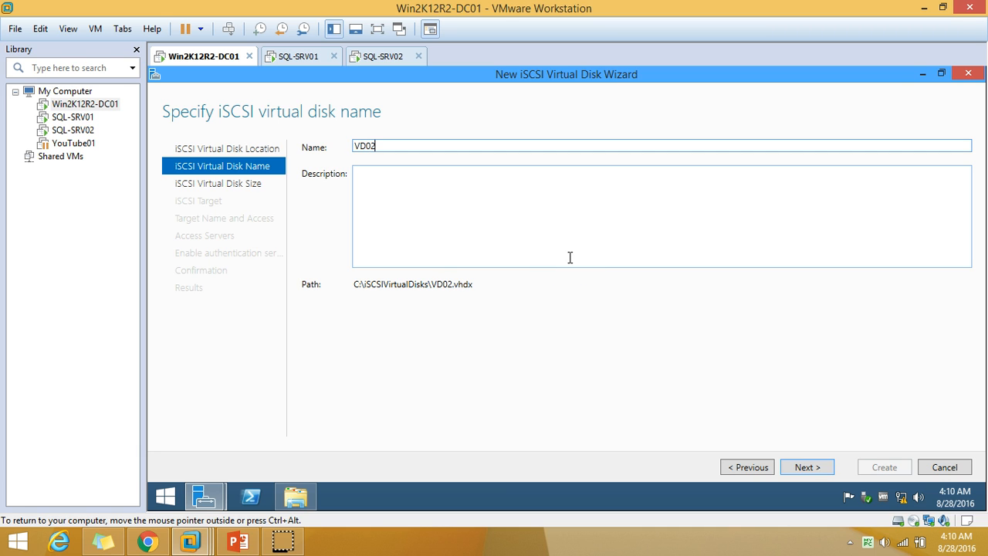
{"action": "left_click", "coordinate": [811, 464]}
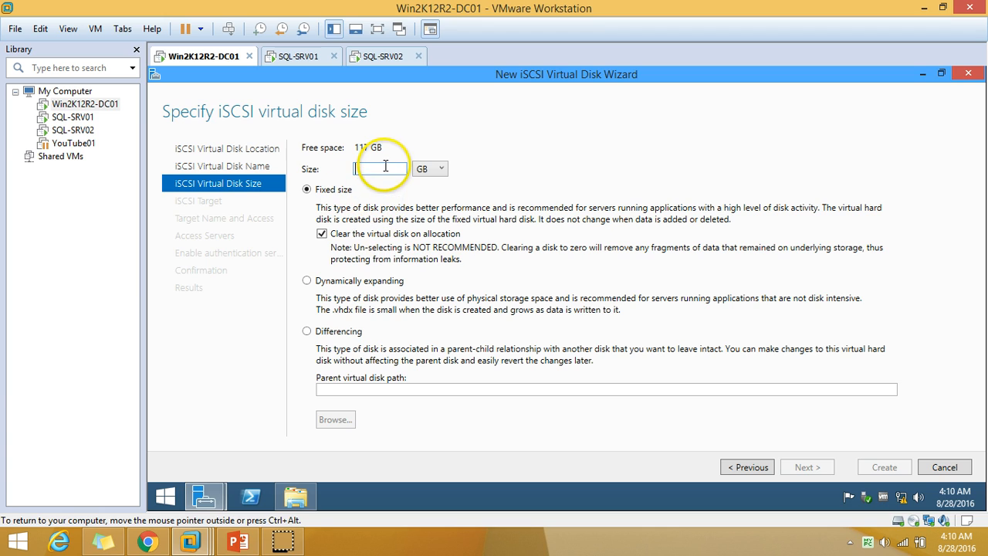
{"action": "type", "text": "101"}
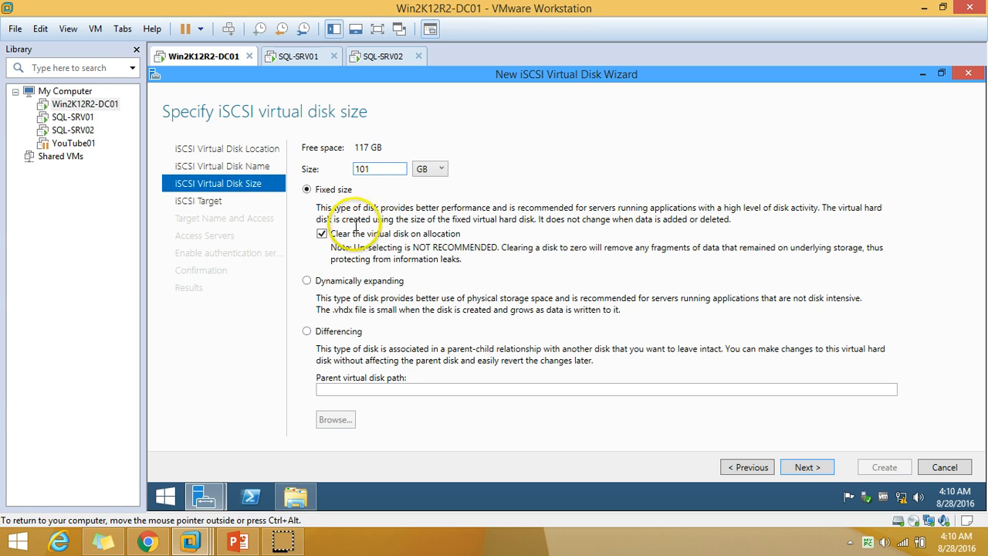
{"action": "left_click", "coordinate": [325, 281]}
{"action": "double_click", "coordinate": [375, 169]}
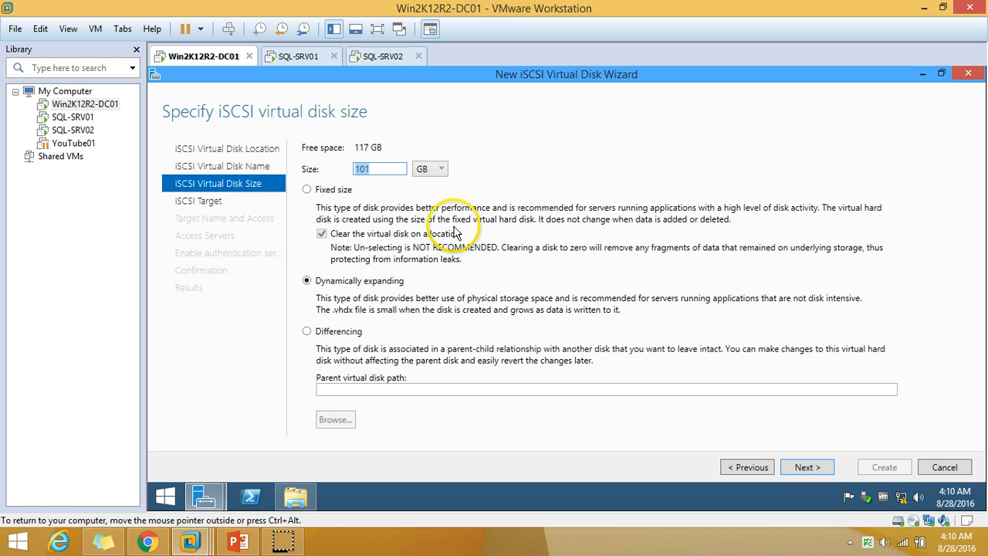
{"action": "left_click", "coordinate": [807, 467]}
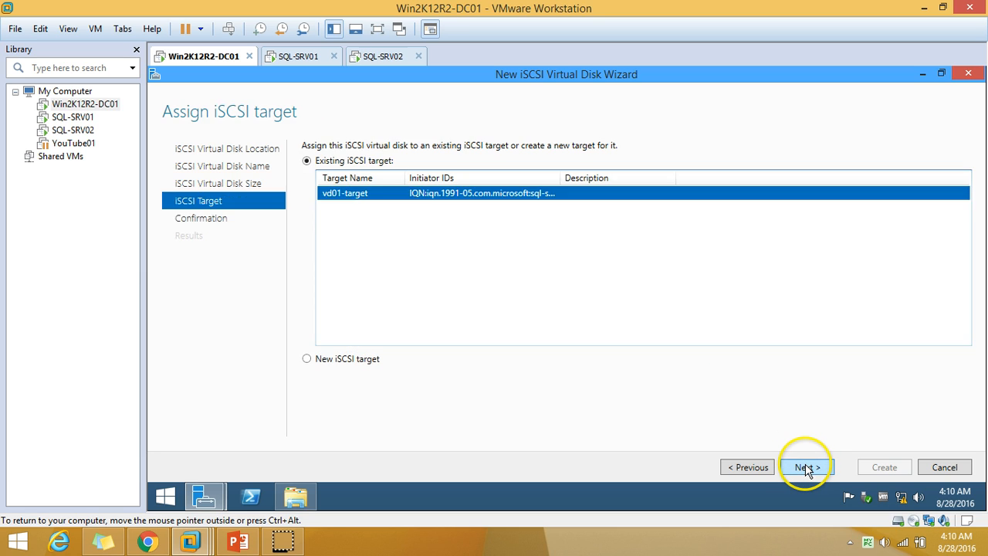
Assign the disk to a new iSCSI target named VD02-TARGET.
{"action": "left_click", "coordinate": [447, 194]}
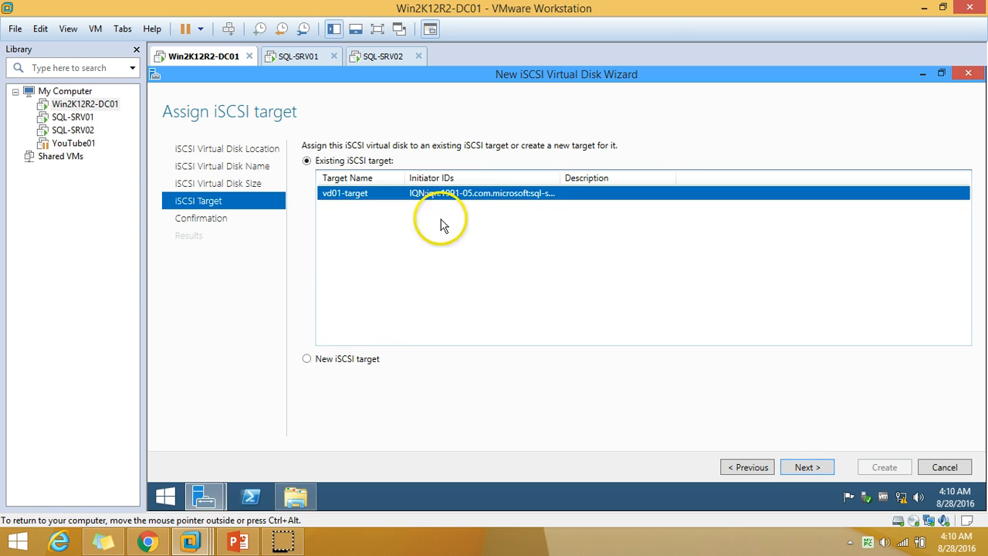
{"action": "left_click", "coordinate": [358, 364]}
{"action": "left_click", "coordinate": [809, 470]}
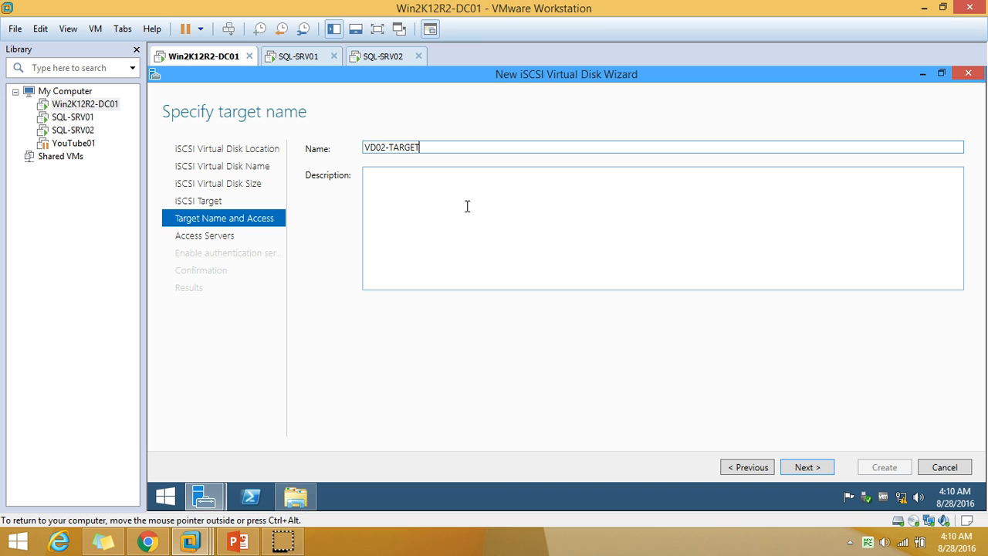
{"action": "left_click", "coordinate": [807, 467]}
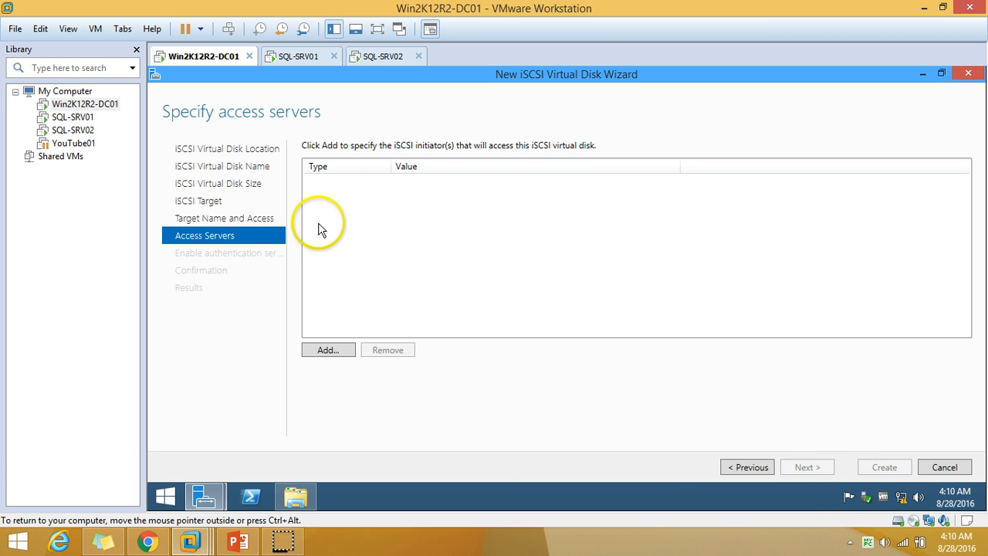
Add the sql-srv01 and sql-srv02 initiators from the target server's initiator cache as access servers.
{"action": "left_click", "coordinate": [342, 351]}
{"action": "left_click", "coordinate": [353, 221]}
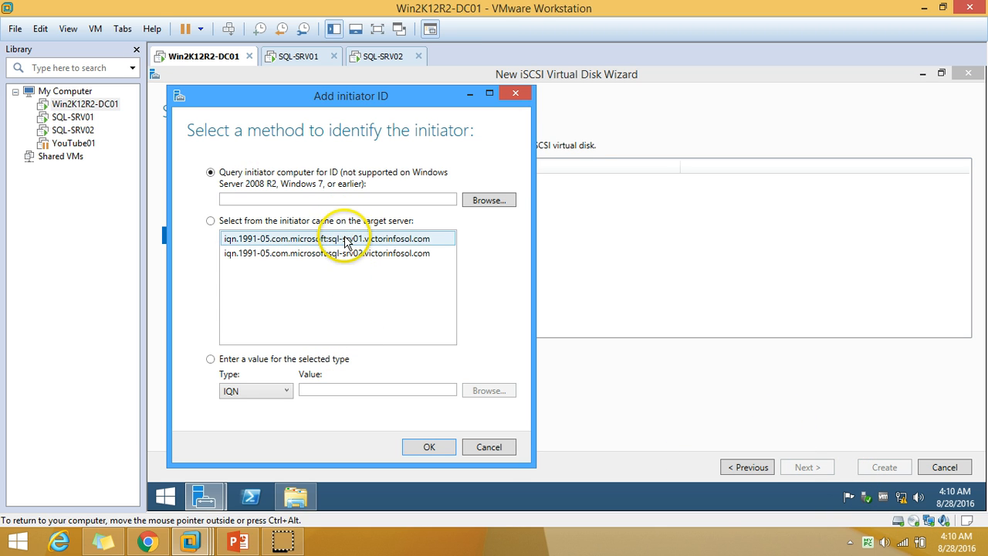
{"action": "left_click", "coordinate": [357, 240]}
{"action": "left_click", "coordinate": [430, 449]}
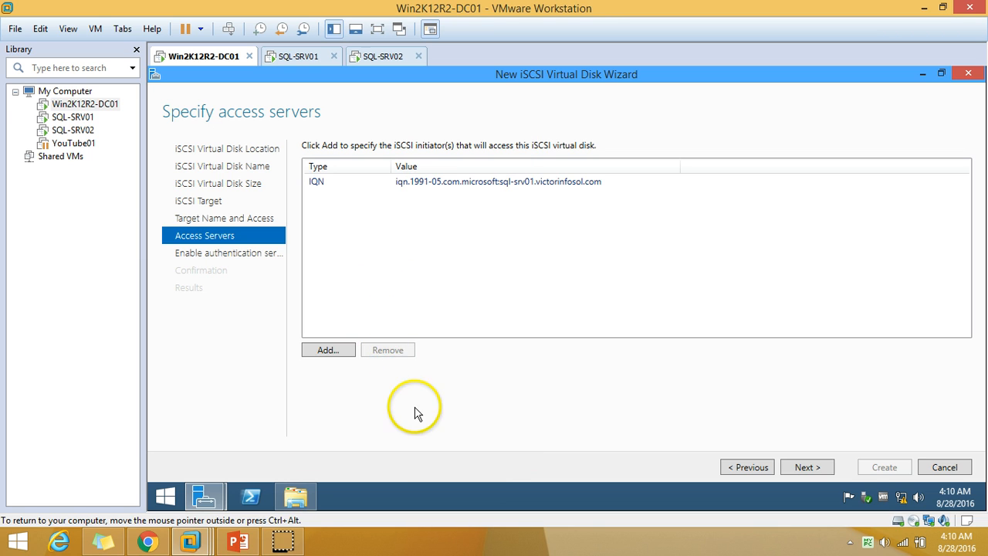
{"action": "left_click", "coordinate": [343, 352]}
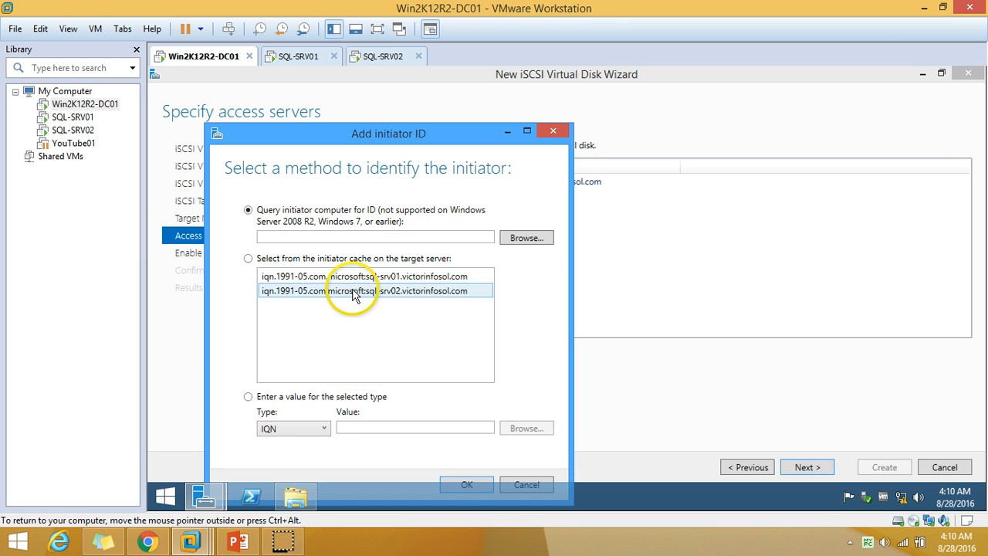
{"action": "left_click", "coordinate": [353, 291]}
{"action": "left_click", "coordinate": [466, 485]}
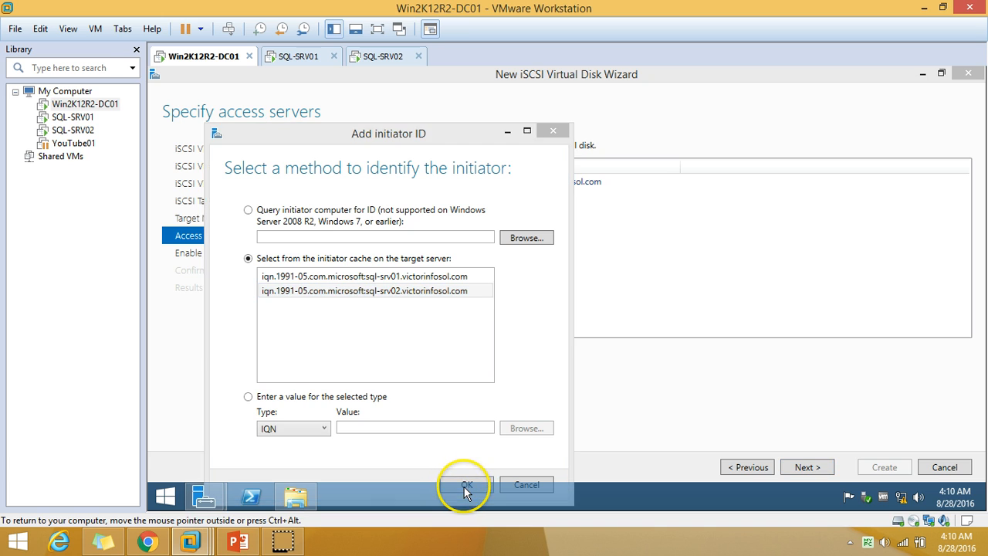
{"action": "left_click", "coordinate": [487, 198]}
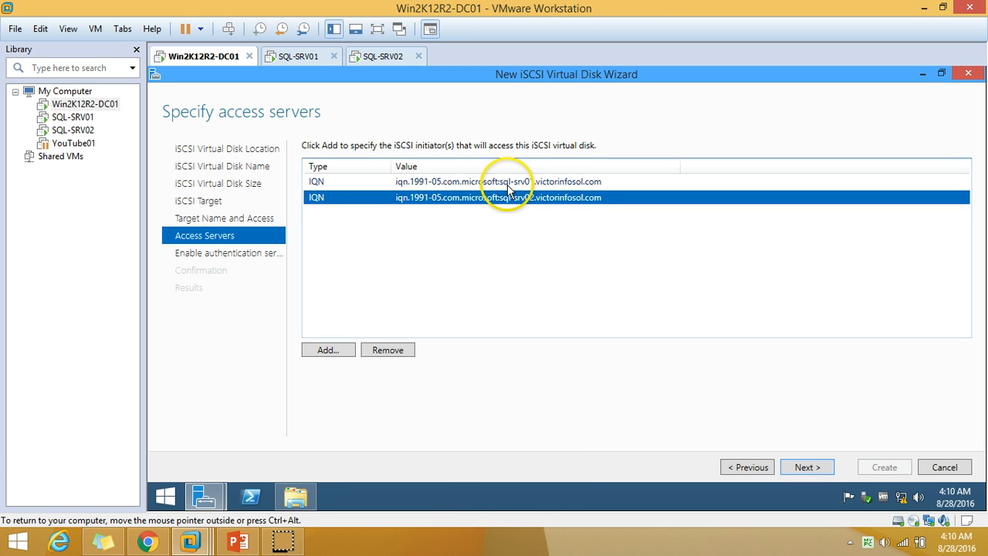
{"action": "left_click", "coordinate": [504, 182]}
{"action": "left_click", "coordinate": [513, 199]}
Accept the access servers, leave CHAP and reverse CHAP disabled, and create the VD02 virtual disk.
{"action": "left_click", "coordinate": [803, 467]}
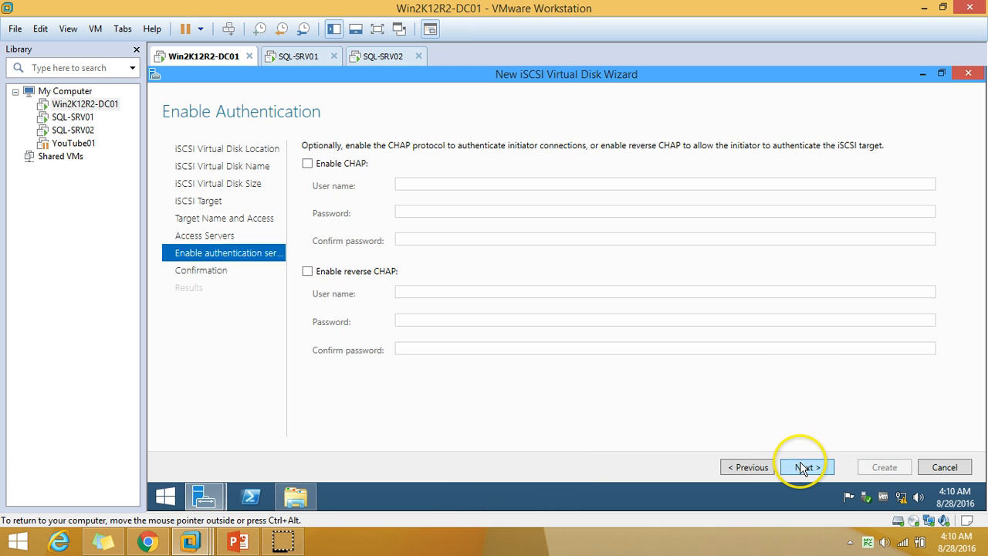
{"action": "left_click", "coordinate": [809, 467]}
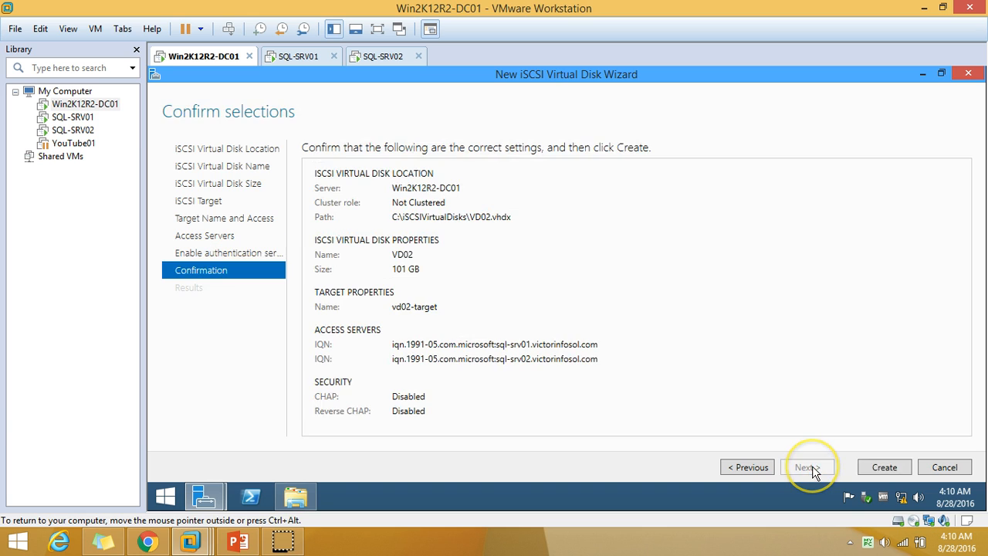
{"action": "left_click", "coordinate": [885, 468]}
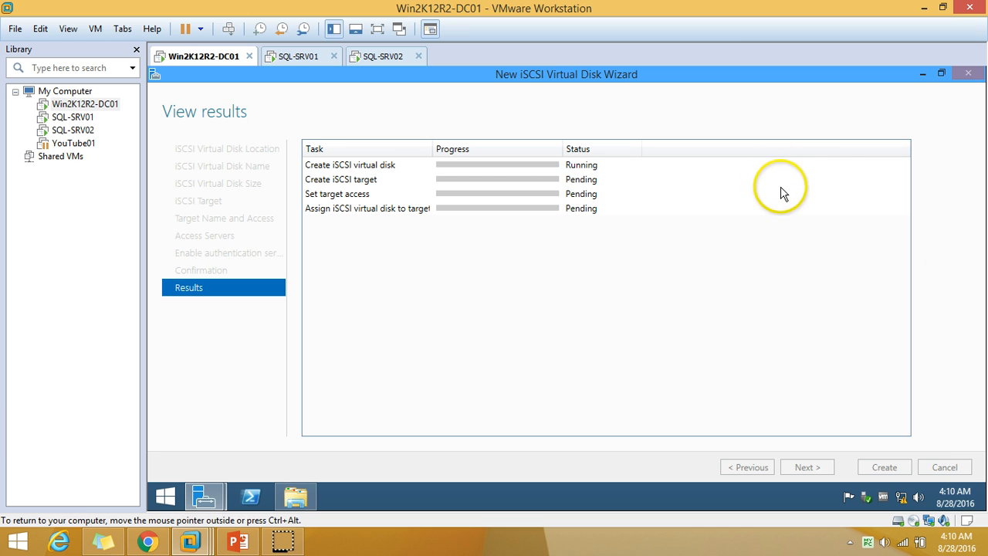
Check the VD02 file in the refreshed iSCSIVirtualDisks folder and close the finished virtual disk wizard.
{"action": "left_click", "coordinate": [318, 503]}
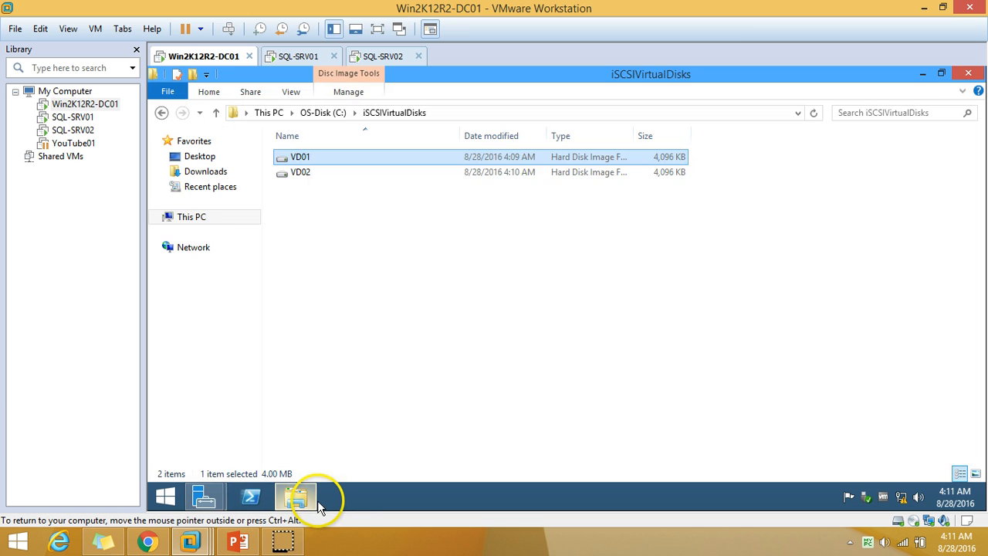
{"action": "right_click", "coordinate": [379, 271]}
{"action": "left_click", "coordinate": [435, 327]}
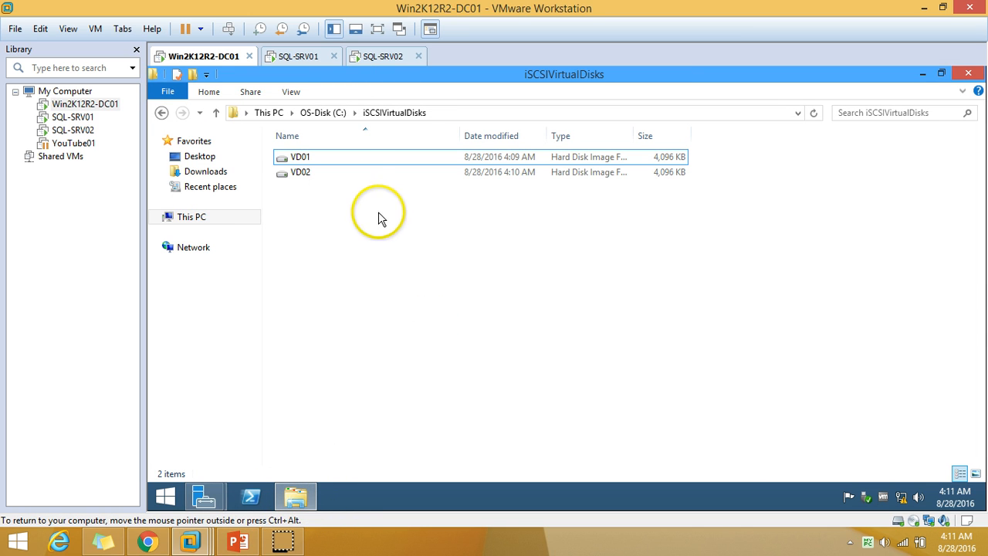
{"action": "left_click", "coordinate": [347, 162]}
{"action": "left_click", "coordinate": [344, 173]}
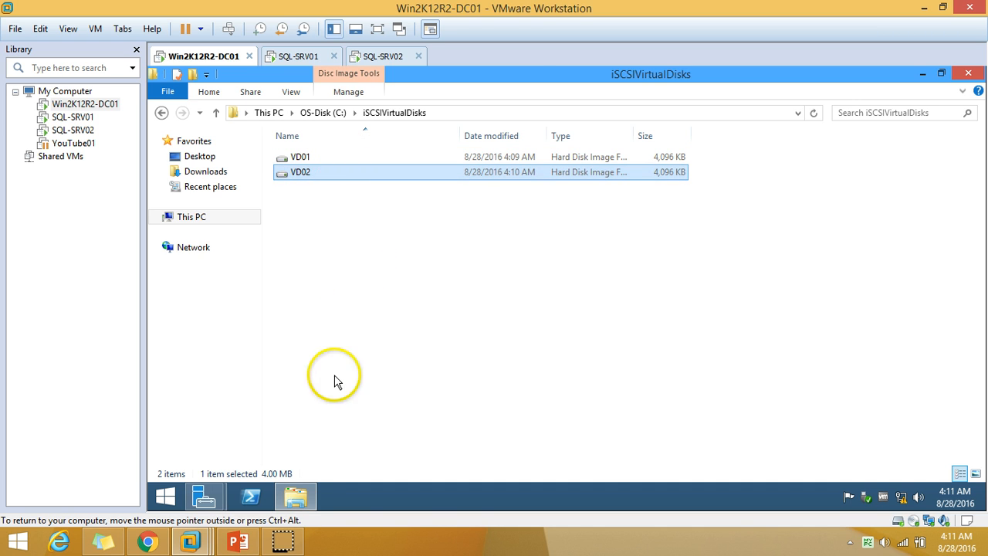
{"action": "left_click", "coordinate": [296, 494]}
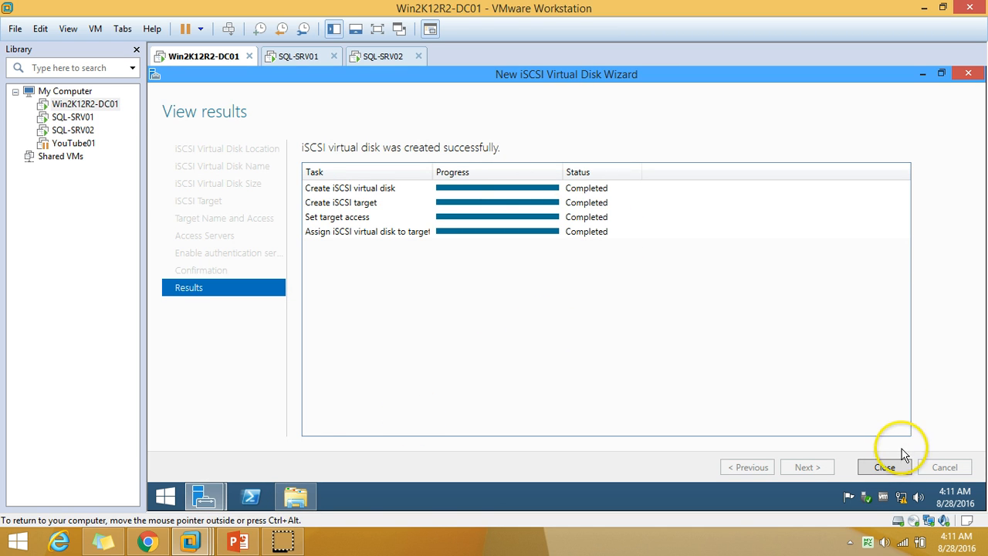
{"action": "left_click", "coordinate": [901, 465]}
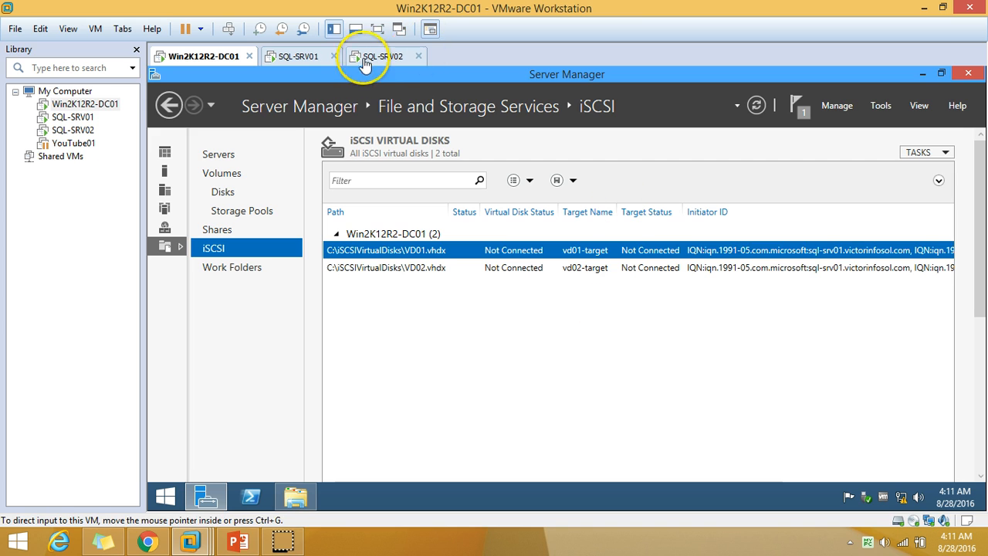
Select the VD02.vhdx virtual disk in the iSCSI list and open the properties of its vd02-target.
{"action": "left_click", "coordinate": [313, 58]}
{"action": "left_click", "coordinate": [223, 57]}
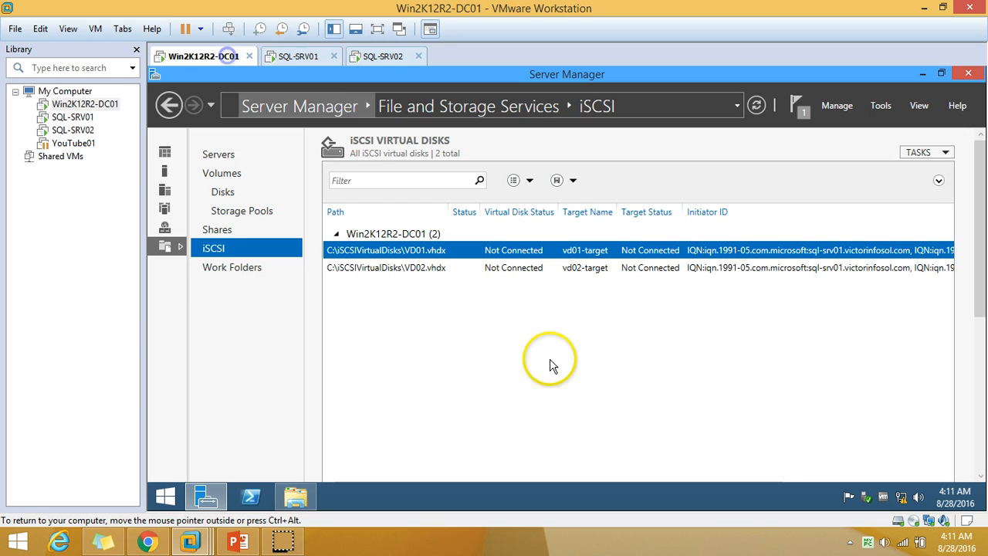
{"action": "left_click", "coordinate": [578, 269]}
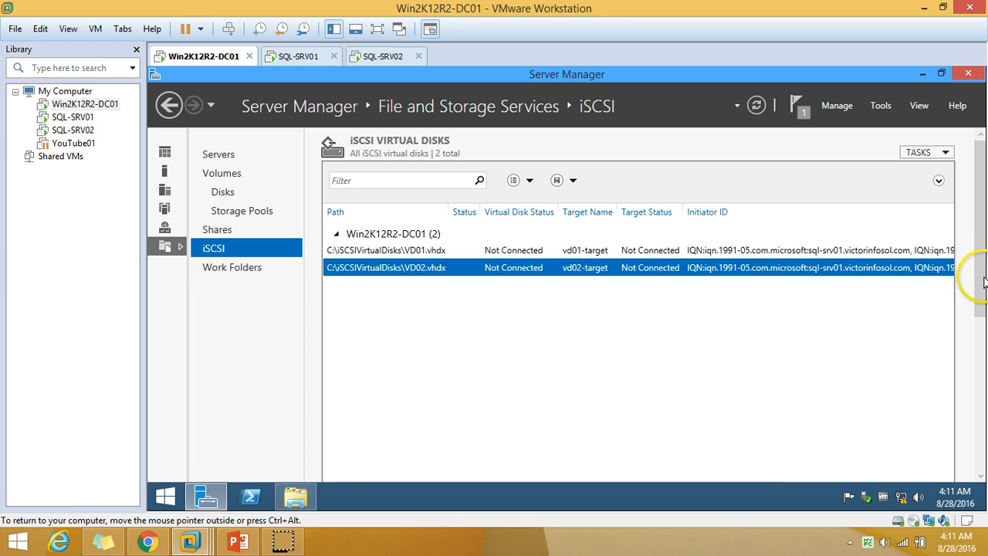
{"action": "left_click_drag", "start_coordinate": [985, 281], "coordinate": [979, 386]}
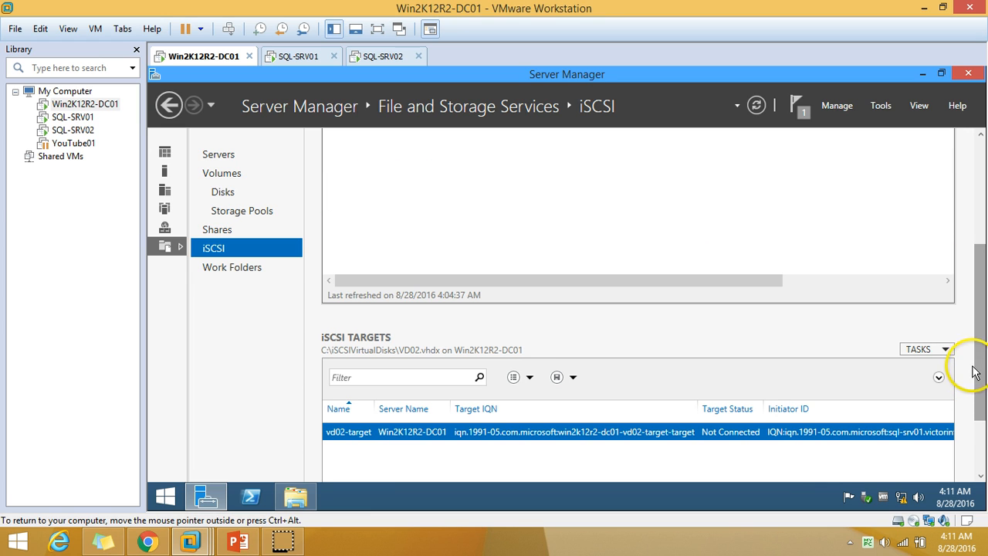
{"action": "right_click", "coordinate": [534, 437]}
{"action": "left_click", "coordinate": [599, 423]}
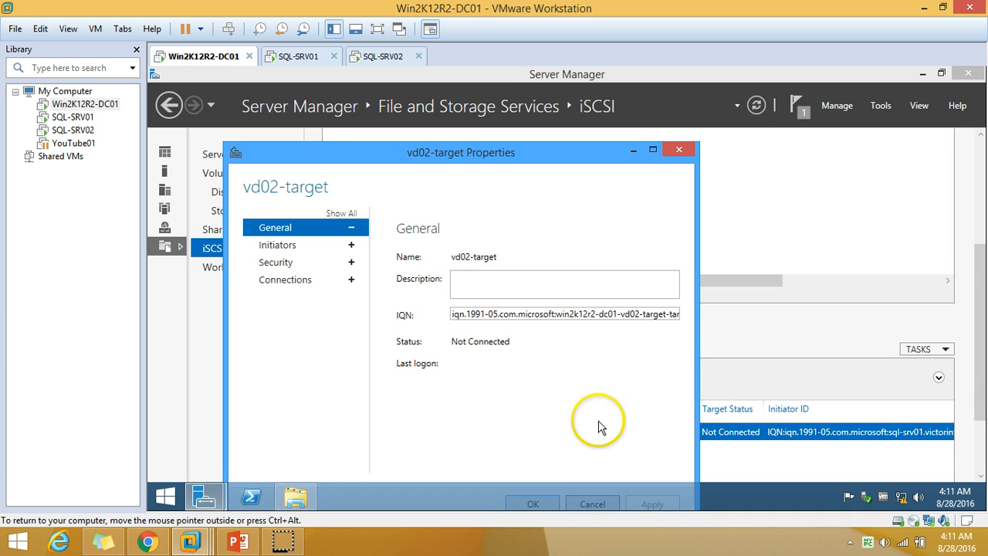
Show the Win2K12R2-DC01 machine in full screen and bring the vd02-target properties back to the front.
{"action": "left_click", "coordinate": [601, 116]}
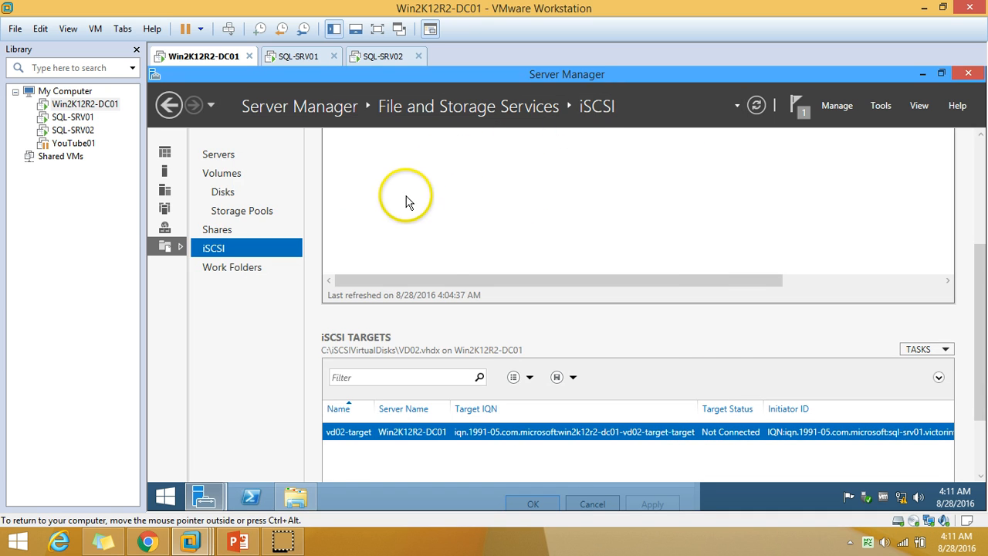
{"action": "left_click", "coordinate": [380, 29]}
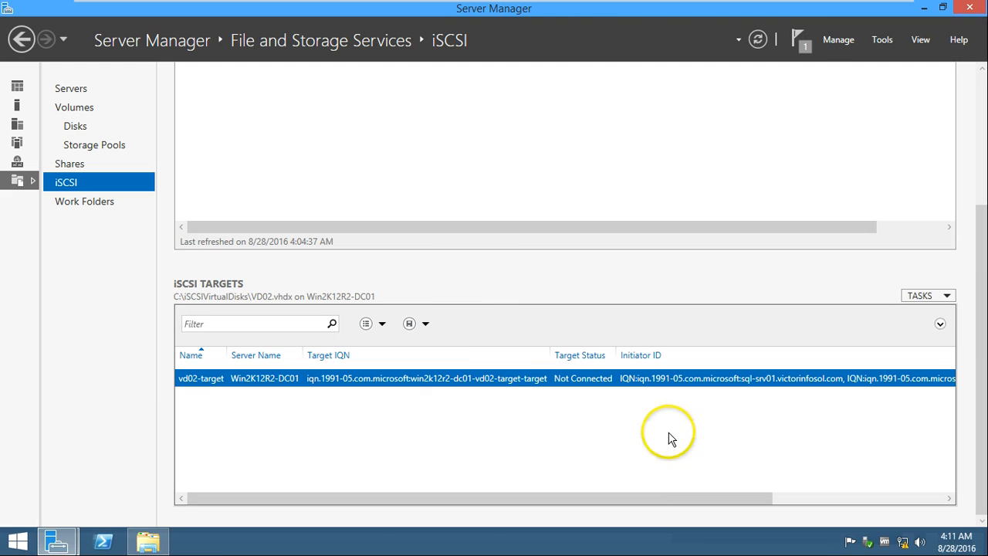
{"action": "mouse_move", "coordinate": [61, 542]}
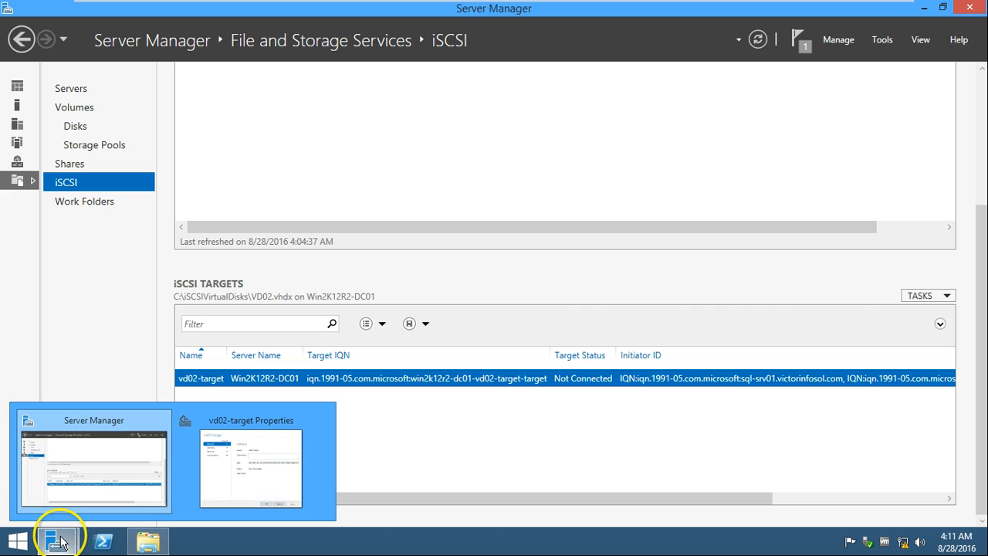
{"action": "left_click", "coordinate": [226, 488]}
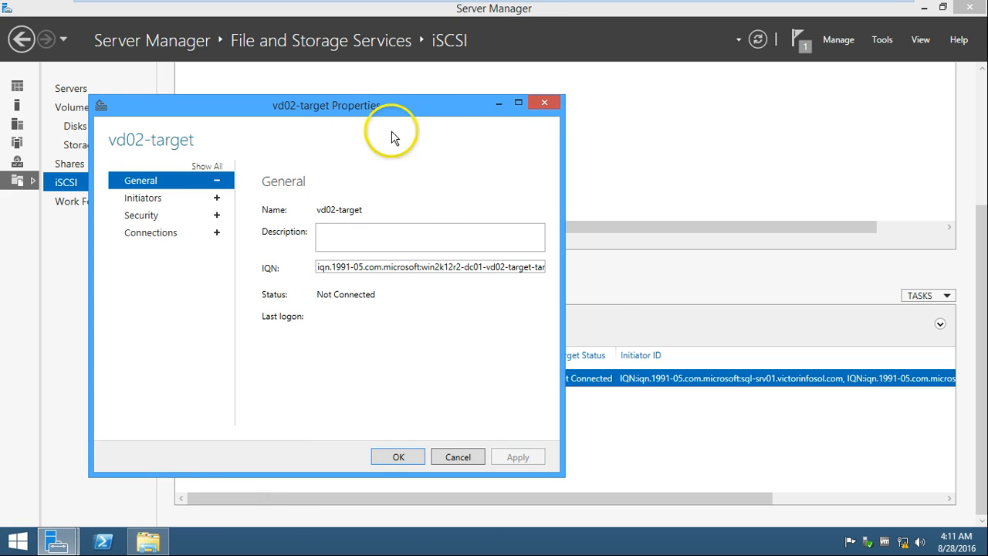
{"action": "left_click", "coordinate": [69, 541]}
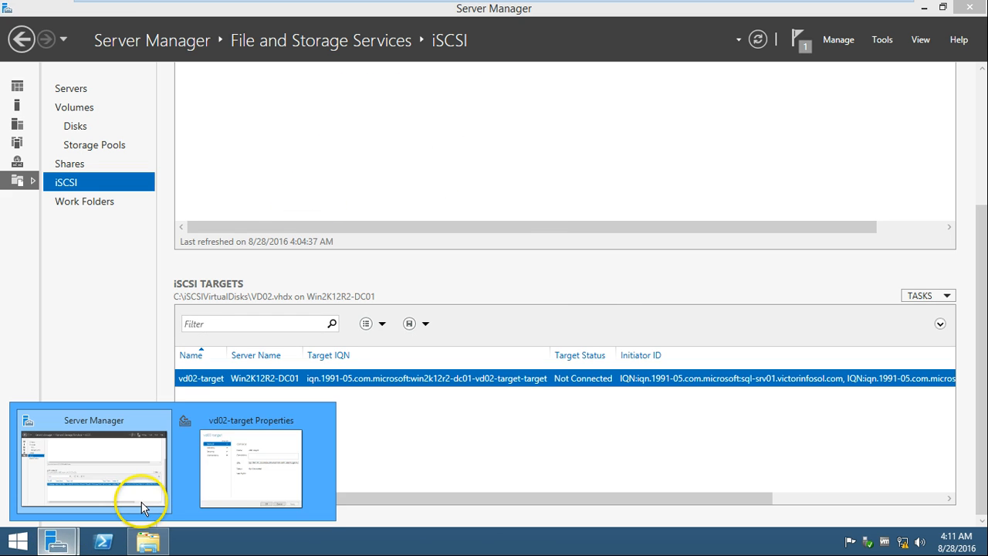
{"action": "left_click", "coordinate": [258, 482]}
Review the initiators, security and connections of vd02-target and close its properties.
{"action": "left_click", "coordinate": [166, 199]}
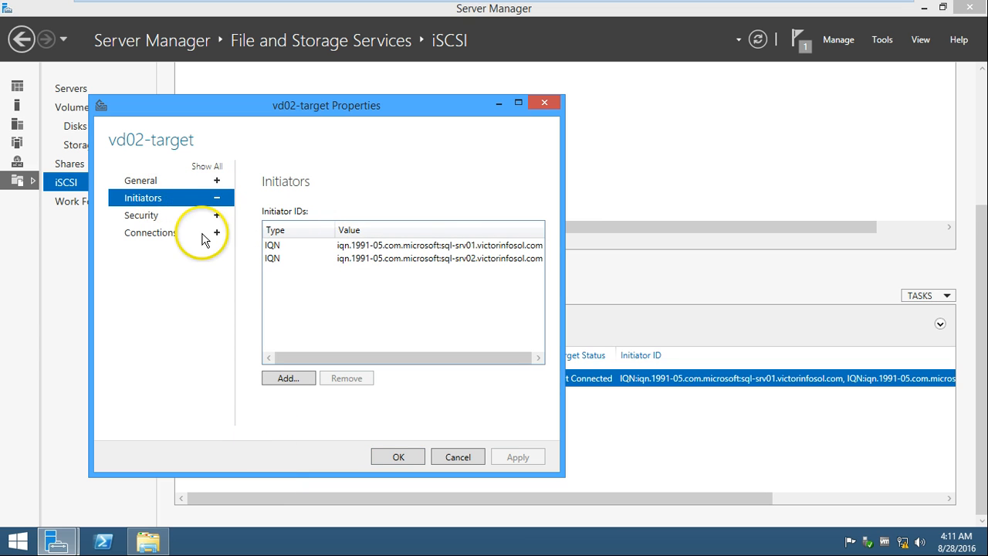
{"action": "left_click", "coordinate": [178, 216]}
{"action": "left_click", "coordinate": [176, 233]}
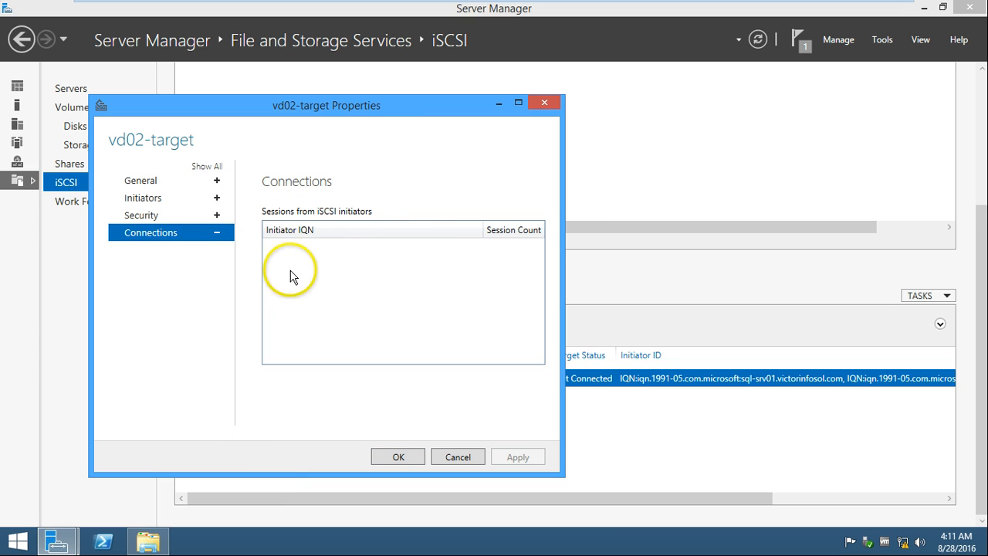
{"action": "left_click_drag", "start_coordinate": [448, 108], "coordinate": [582, 105]}
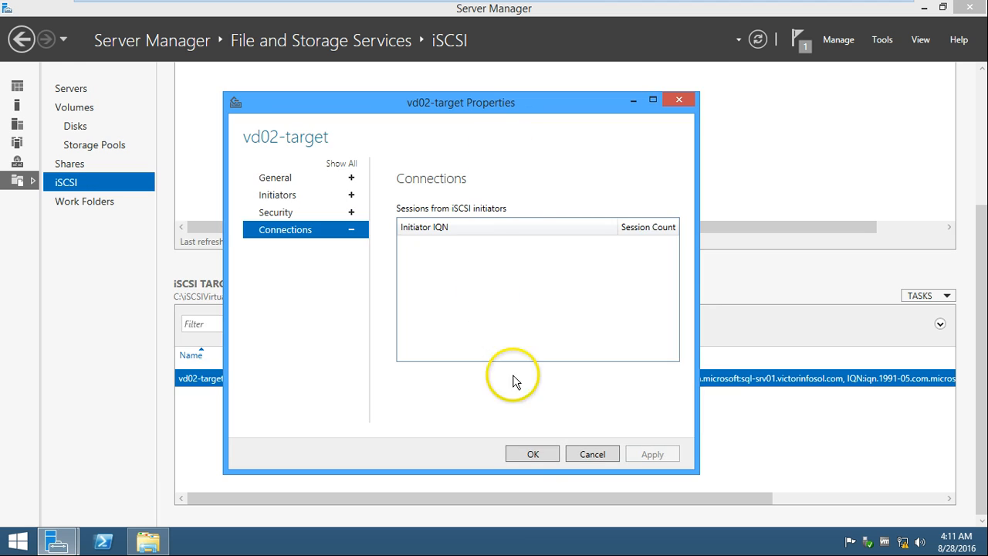
{"action": "left_click", "coordinate": [533, 454]}
Compare the disk status, target name, target status and initiator IDs of VD01.vhdx and VD02.vhdx in the iSCSI virtual disks list.
{"action": "left_click_drag", "start_coordinate": [981, 278], "coordinate": [981, 116]}
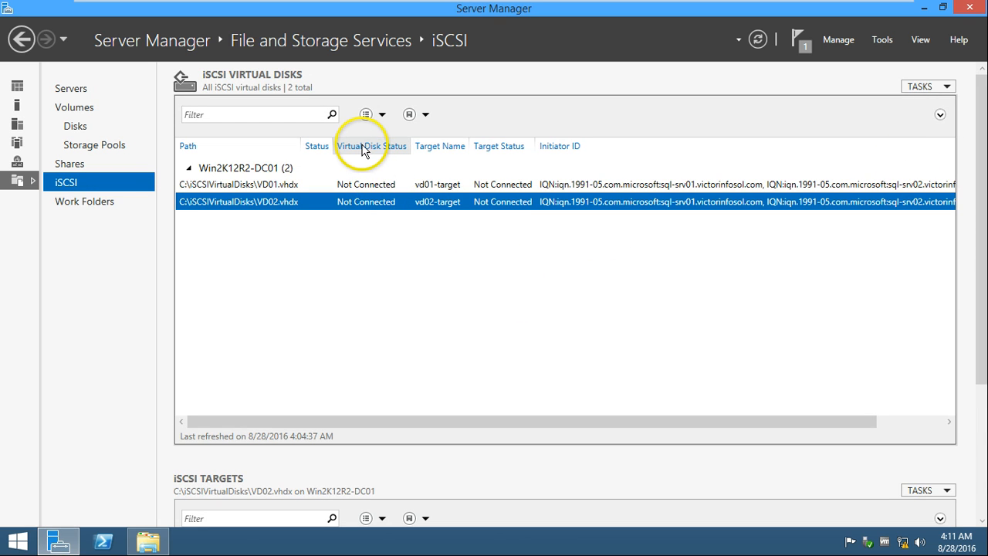
{"action": "left_click", "coordinate": [387, 188]}
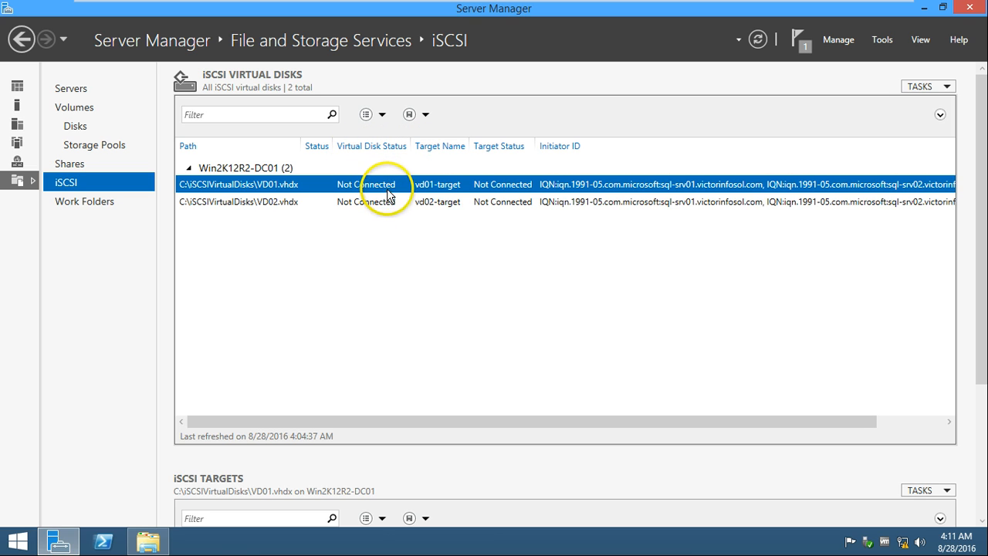
{"action": "left_click", "coordinate": [475, 202]}
{"action": "left_click", "coordinate": [510, 189]}
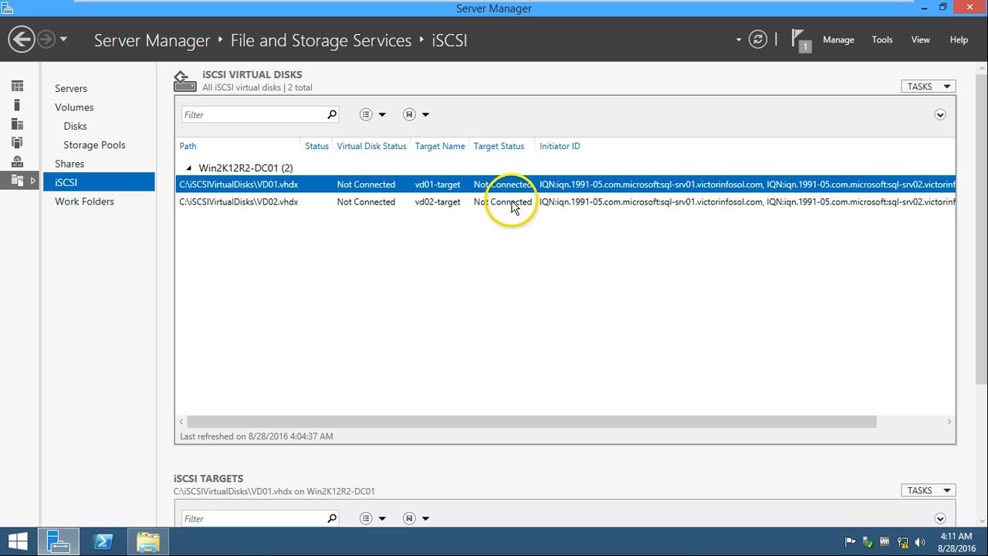
{"action": "left_click", "coordinate": [514, 205]}
{"action": "left_click", "coordinate": [243, 186]}
{"action": "left_click", "coordinate": [260, 206]}
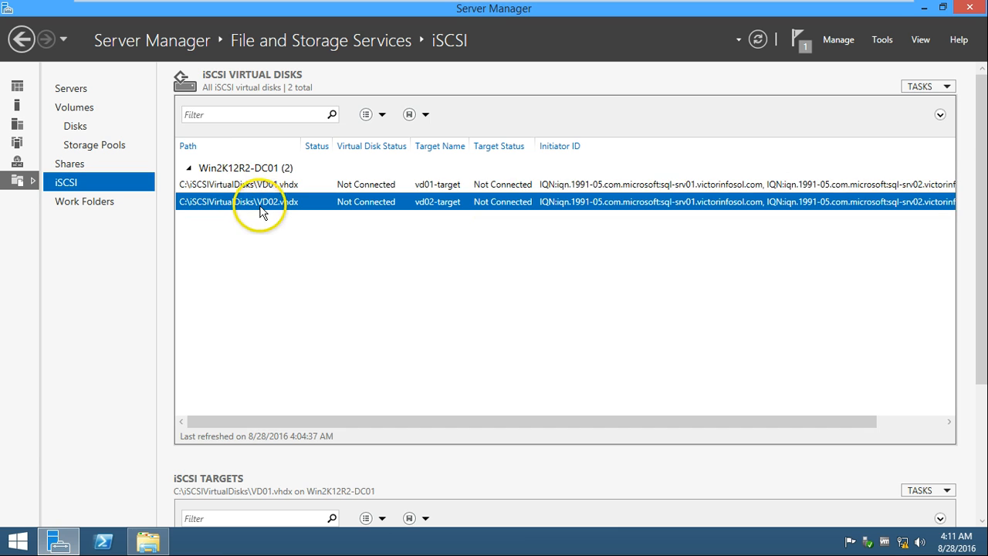
{"action": "left_click", "coordinate": [513, 188]}
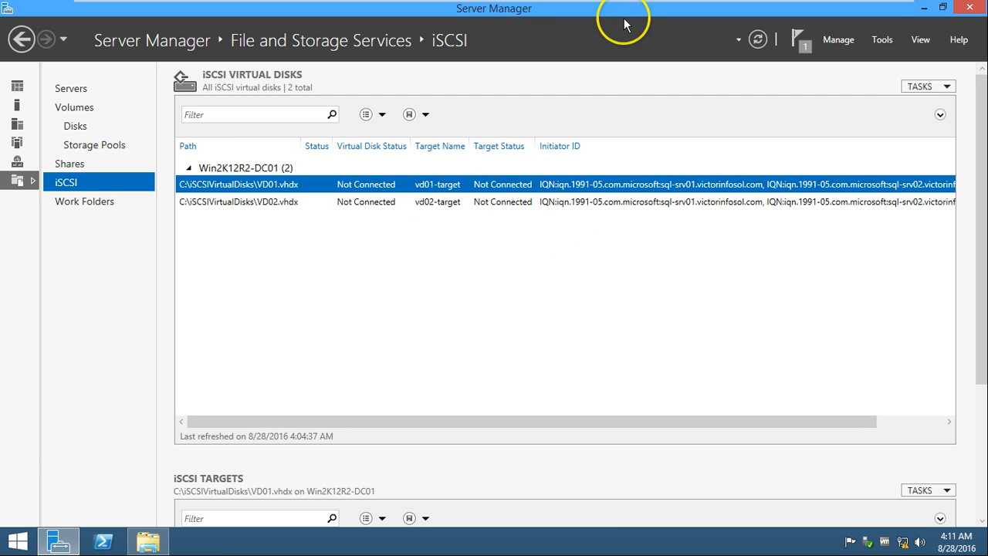
{"action": "left_click", "coordinate": [317, 205]}
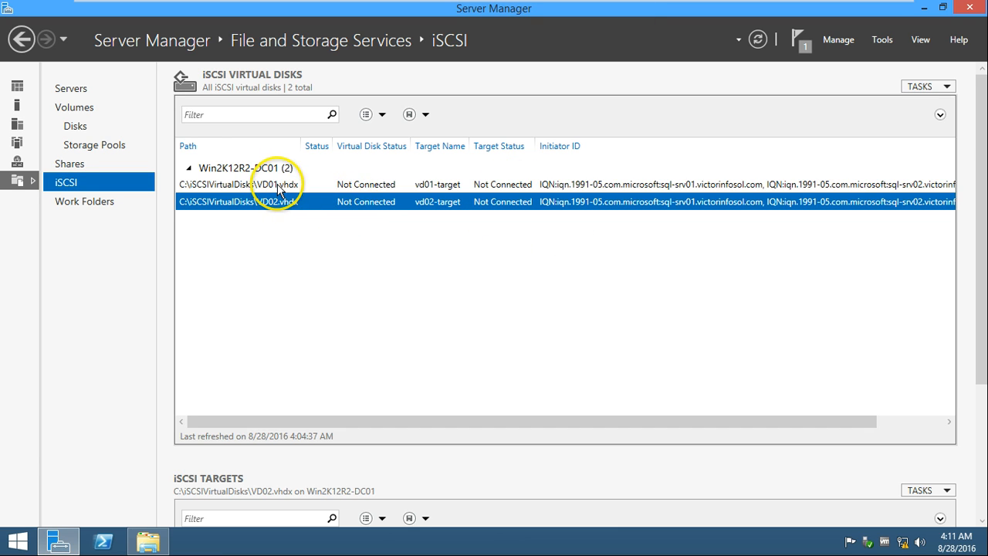
{"action": "left_click", "coordinate": [276, 186]}
{"action": "left_click", "coordinate": [284, 204]}
{"action": "left_click", "coordinate": [293, 186]}
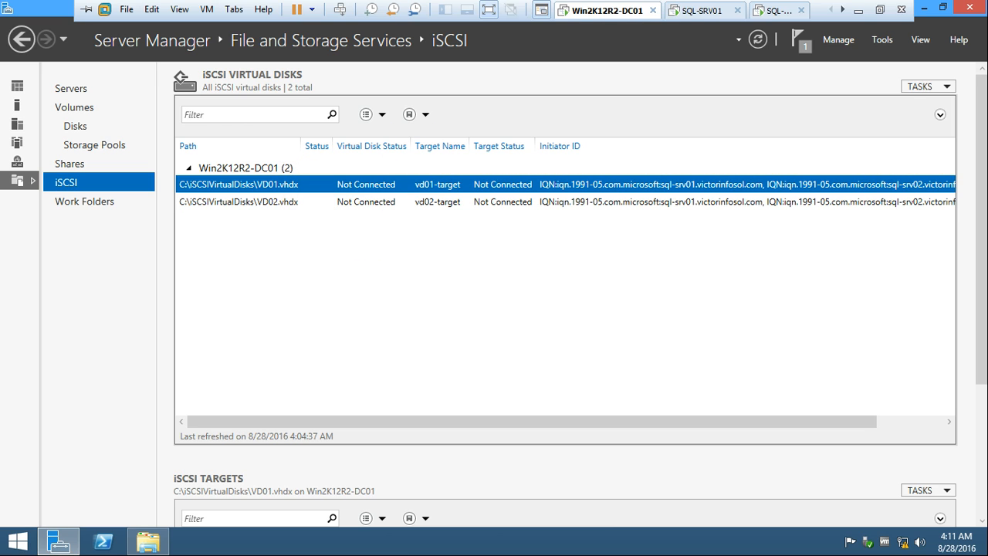
Check the feature installation on SQL-SRV01 and close the finished Add Roles and Features Wizard on SQL-SRV02.
{"action": "left_click", "coordinate": [698, 10]}
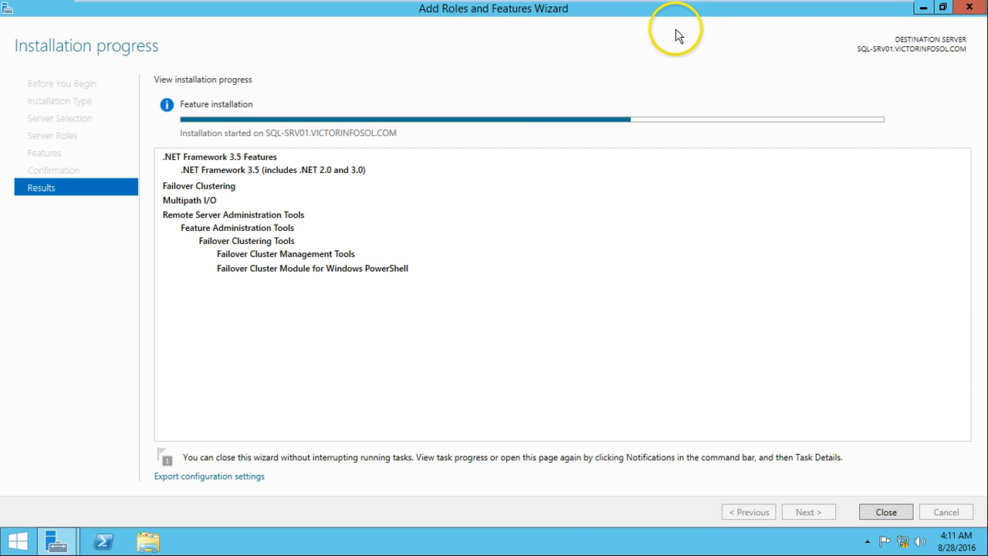
{"action": "left_click", "coordinate": [764, 10]}
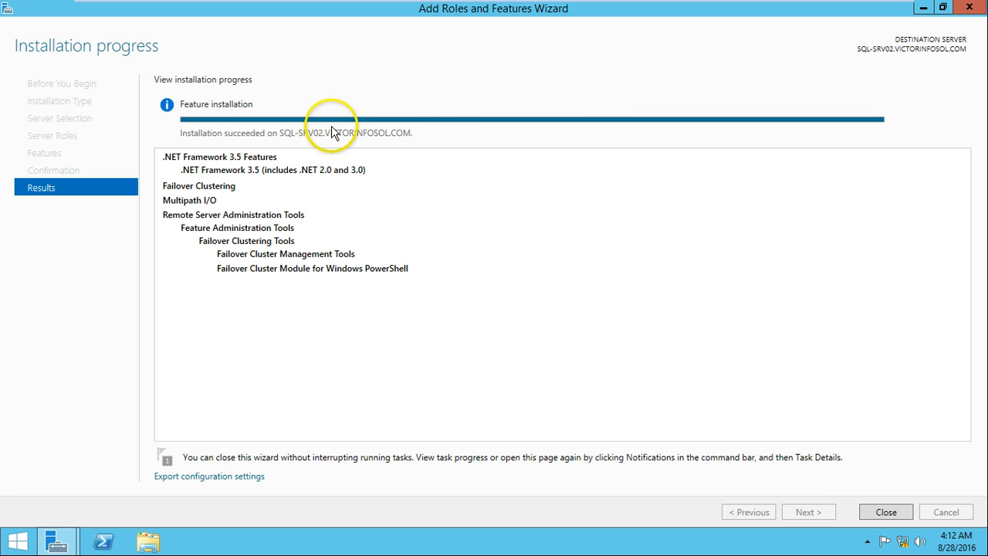
{"action": "left_click", "coordinate": [887, 512]}
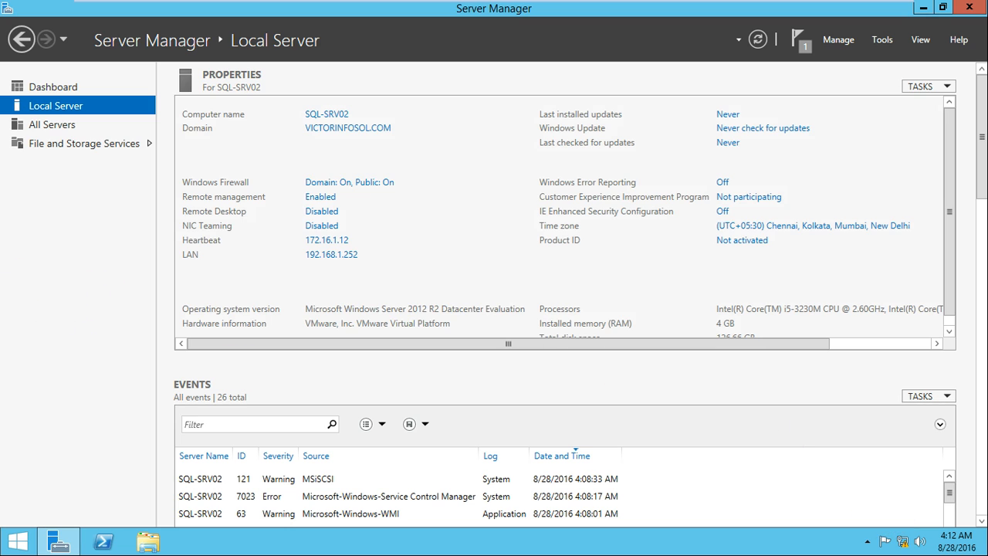
Show the Server Manager dashboard on SQL-SRV02 and open Disk Management there.
{"action": "left_click", "coordinate": [62, 93]}
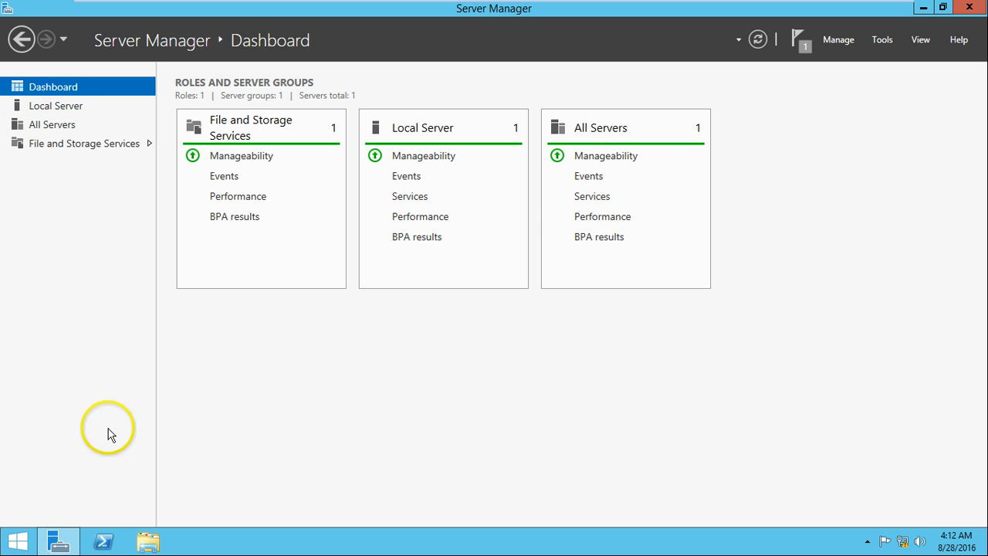
{"action": "left_click", "coordinate": [18, 540]}
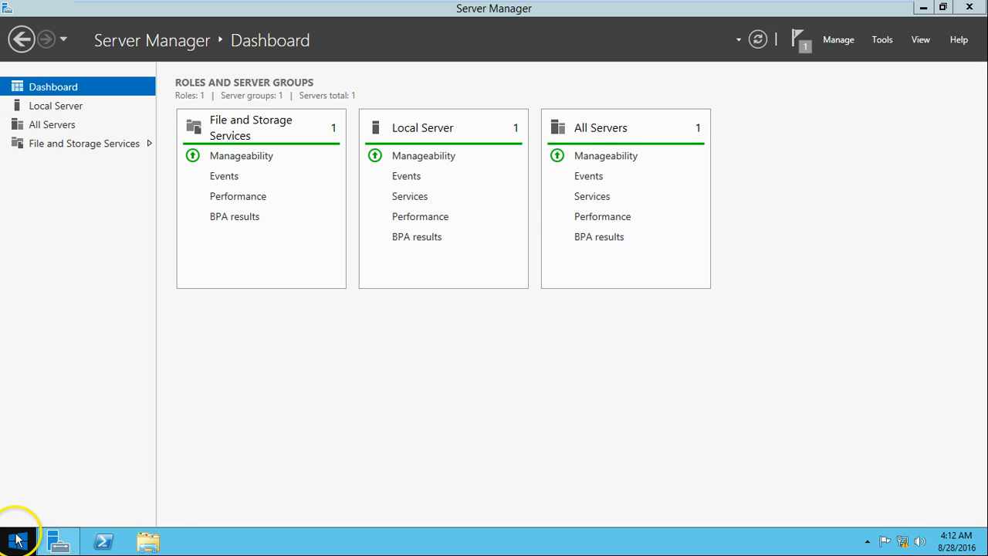
{"action": "right_click", "coordinate": [19, 540]}
{"action": "left_click", "coordinate": [90, 360]}
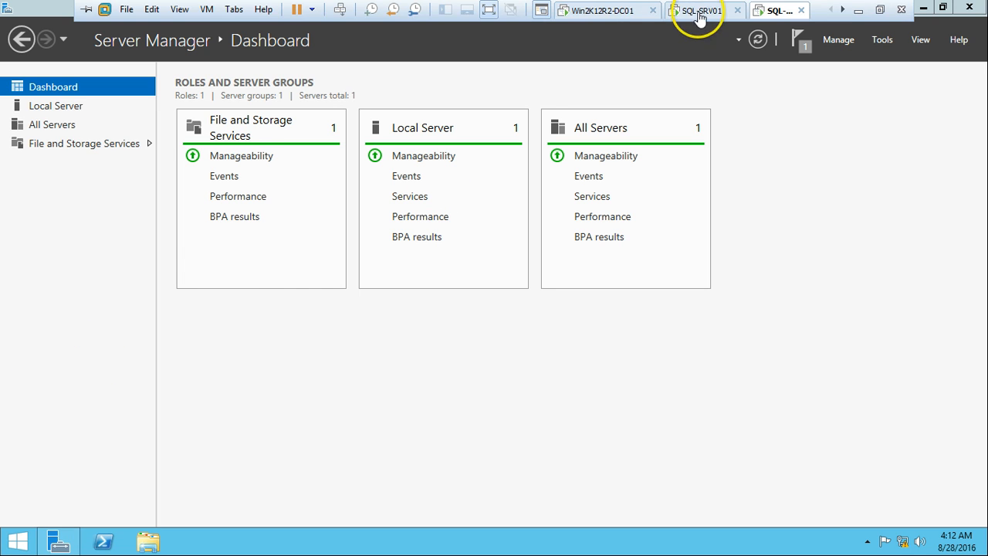
Close the finished Add Roles and Features Wizard on SQL-SRV01 and open Disk Management on that server.
{"action": "left_click", "coordinate": [698, 17]}
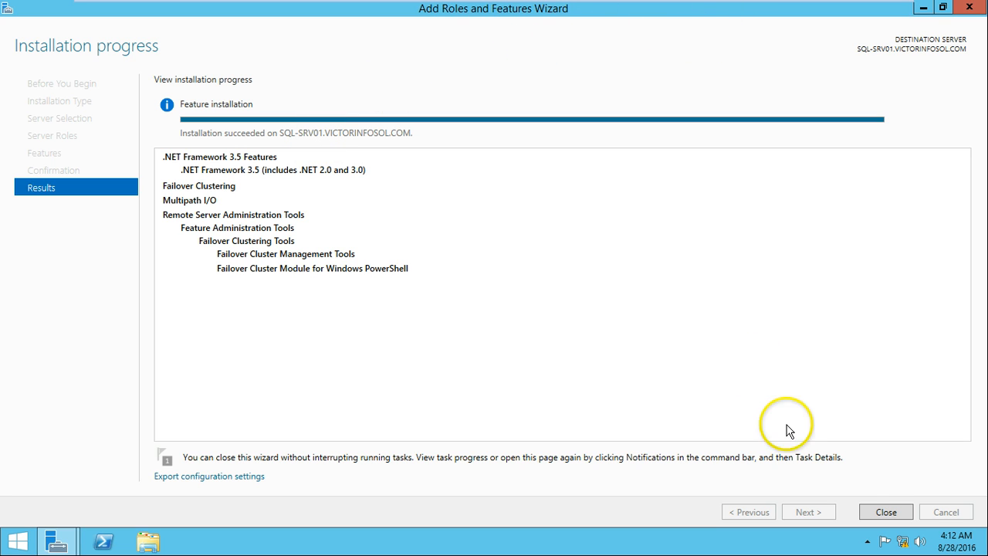
{"action": "left_click", "coordinate": [887, 512]}
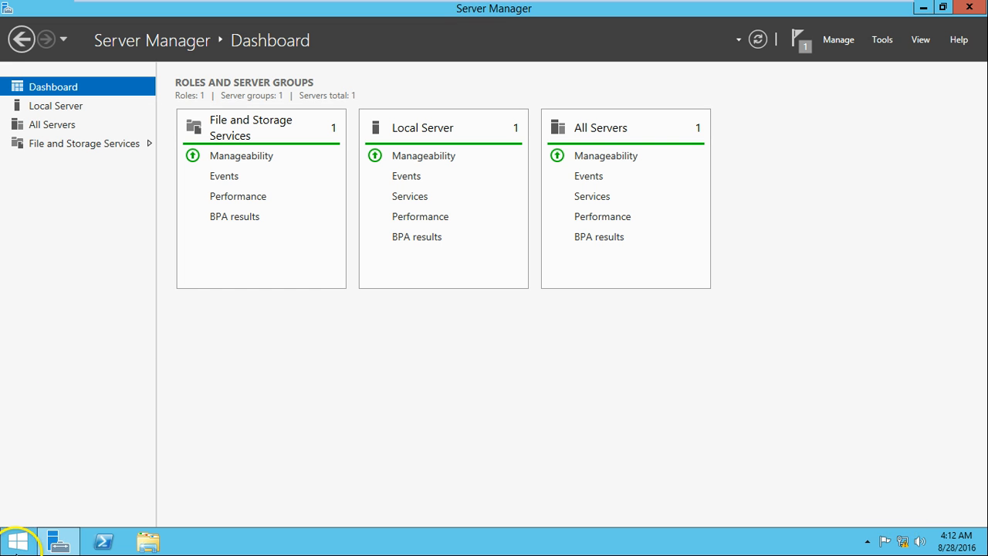
{"action": "left_click", "coordinate": [17, 545]}
{"action": "key", "text": "super+x"}
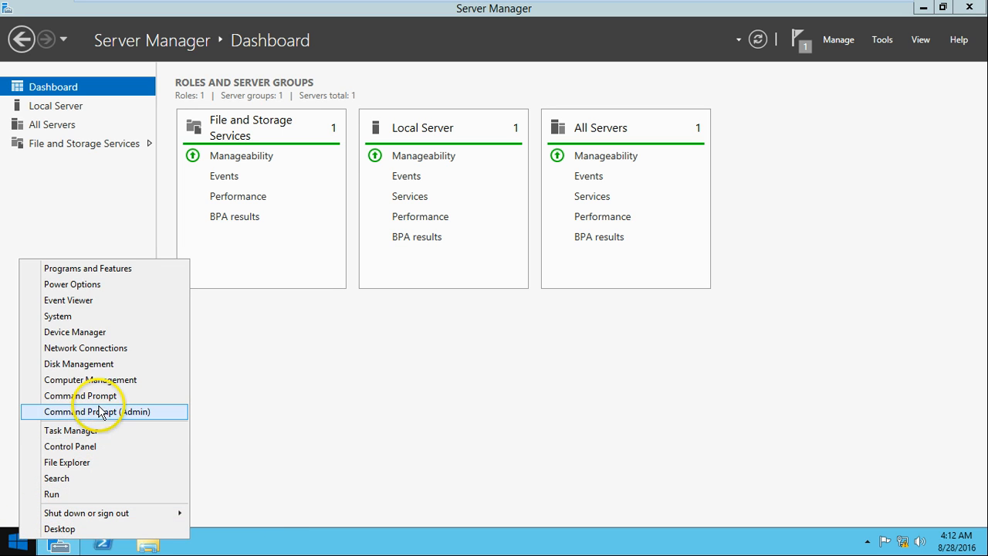
{"action": "left_click", "coordinate": [105, 364]}
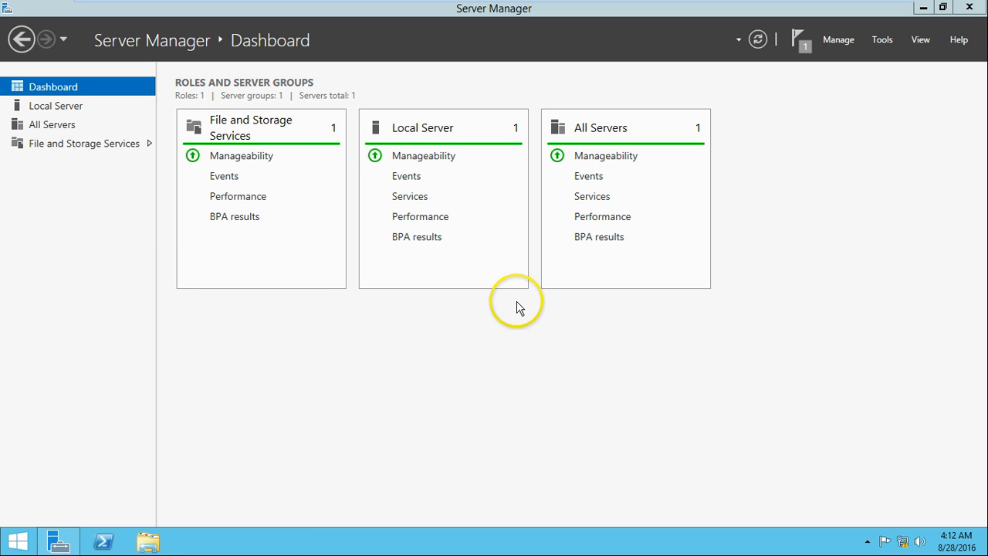
Examine the disks attached to SQL-SRV02 in the maximized Disk Management window and minimize it.
{"action": "mouse_move", "coordinate": [783, 9]}
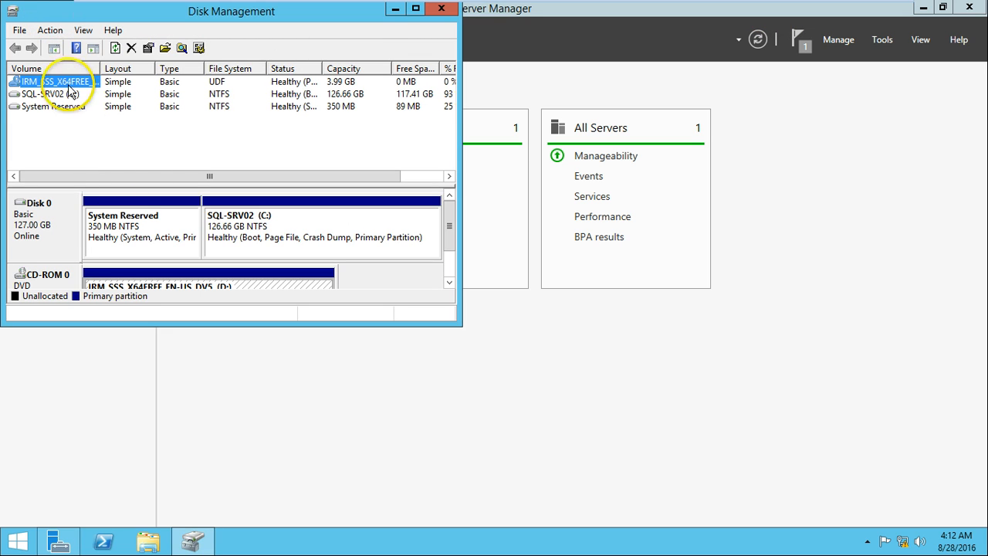
{"action": "left_click", "coordinate": [416, 9]}
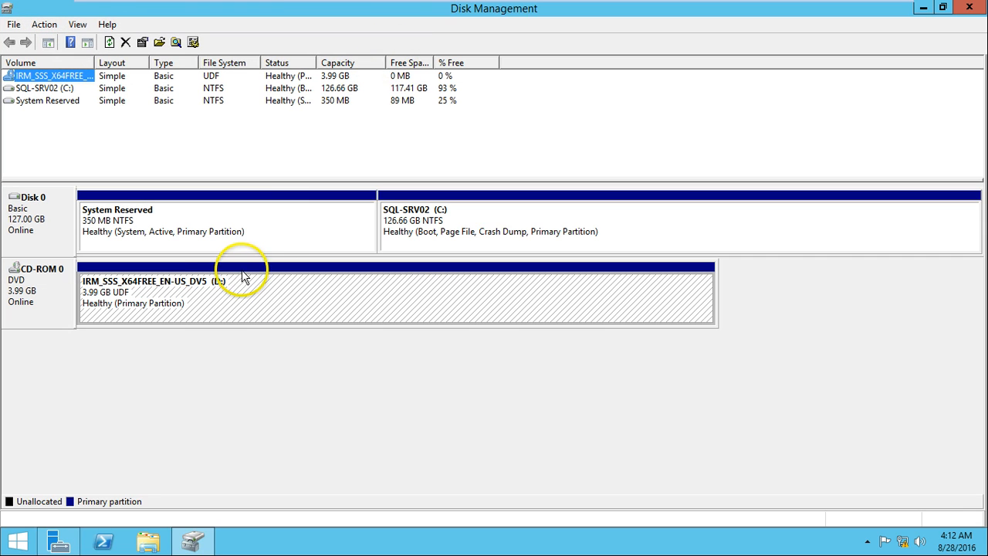
{"action": "right_click", "coordinate": [50, 294]}
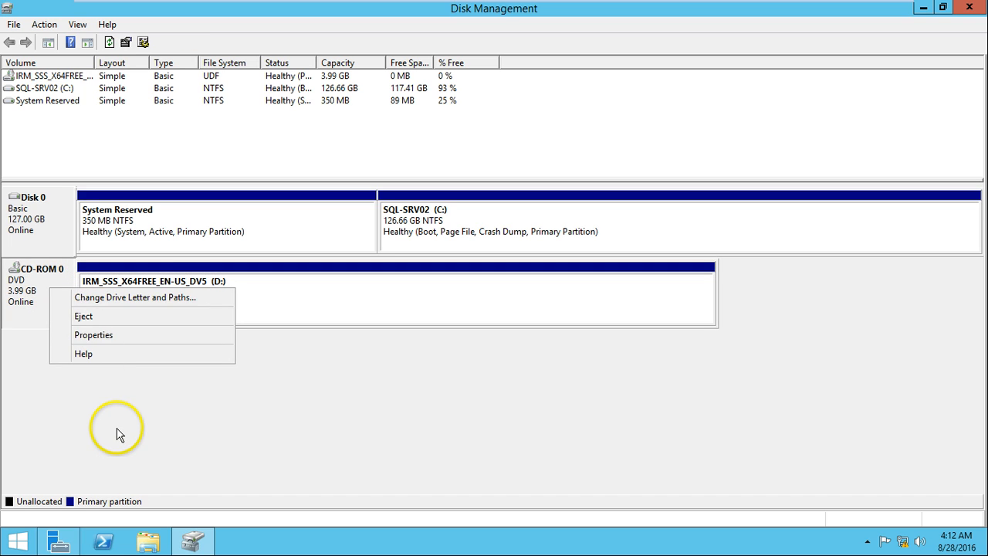
{"action": "left_click", "coordinate": [148, 390]}
{"action": "right_click", "coordinate": [177, 294]}
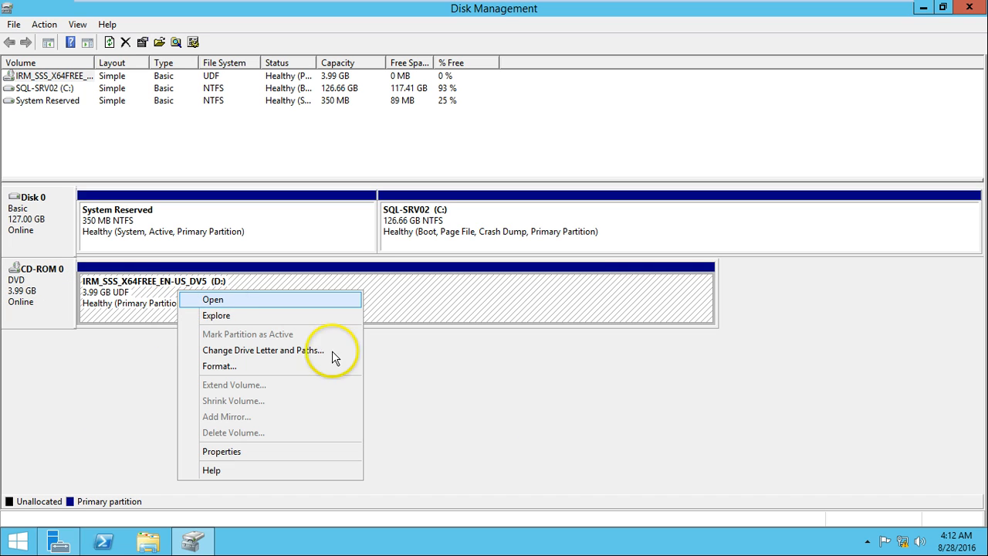
{"action": "left_click", "coordinate": [606, 459]}
{"action": "left_click", "coordinate": [588, 251]}
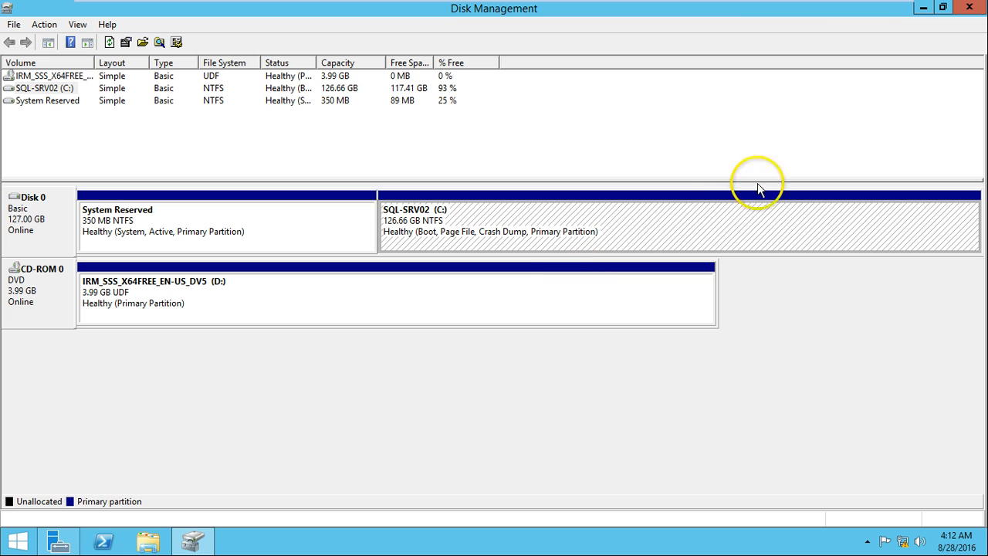
{"action": "left_click", "coordinate": [924, 11]}
Examine the disks attached to SQL-SRV01 in the maximized Disk Management window and minimize it.
{"action": "left_click", "coordinate": [706, 10]}
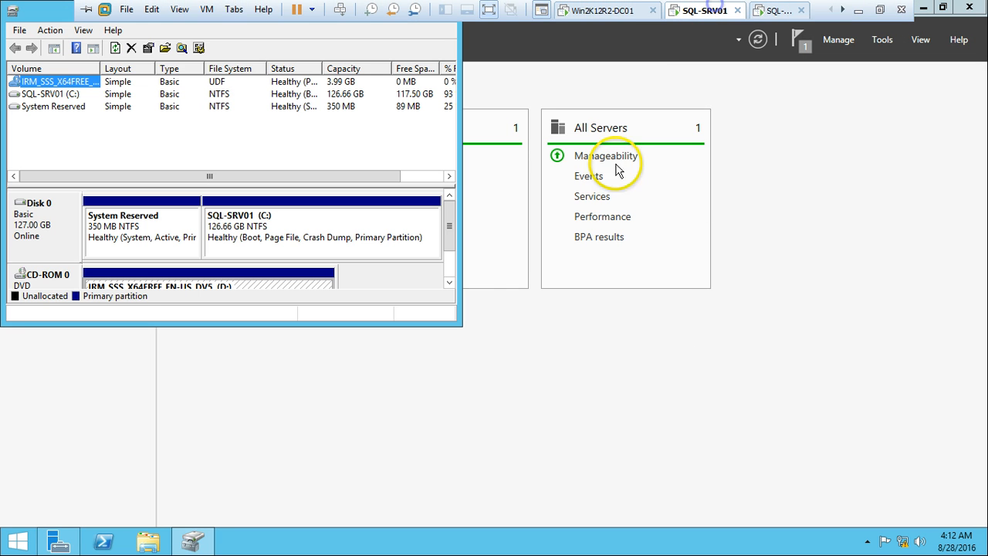
{"action": "double_click", "coordinate": [83, 13]}
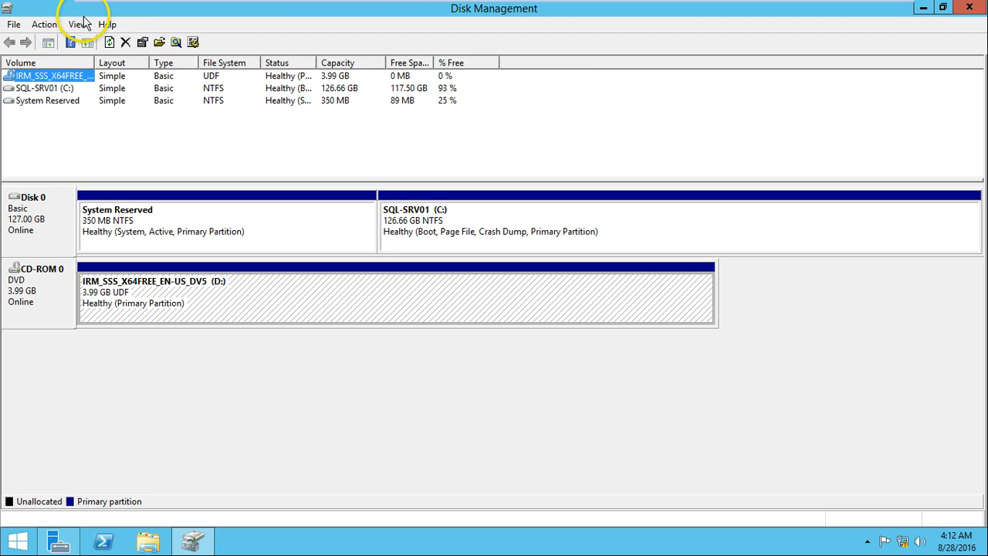
{"action": "left_click", "coordinate": [924, 9]}
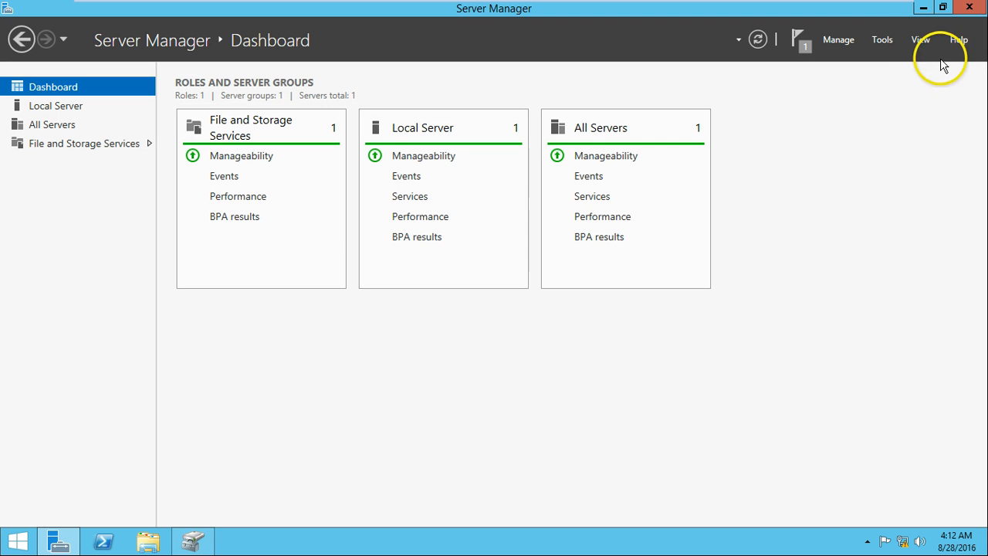
Open iSCSI Initiator on SQL-SRV01 and SQL-SRV02, starting the Microsoft iSCSI service on each server.
{"action": "left_click", "coordinate": [883, 39]}
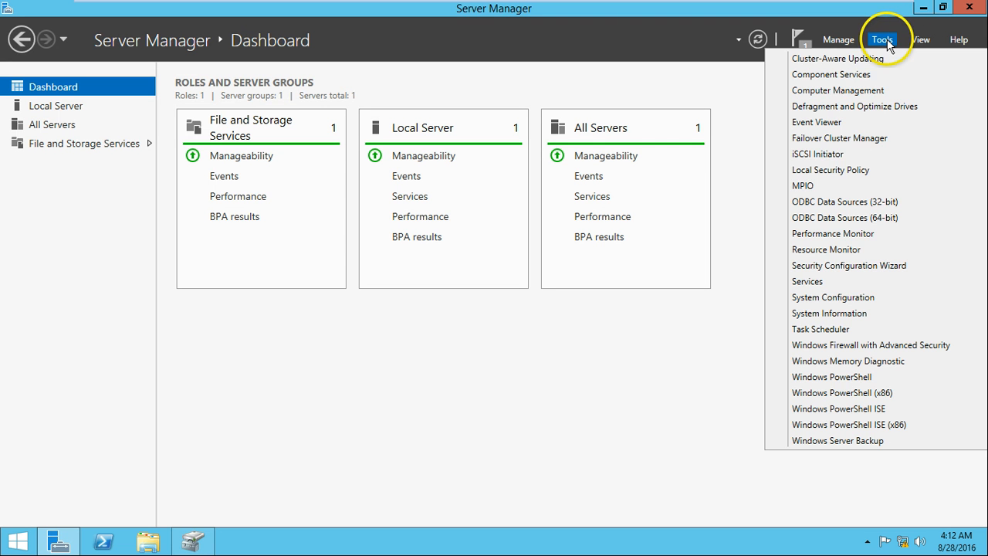
{"action": "left_click", "coordinate": [843, 155]}
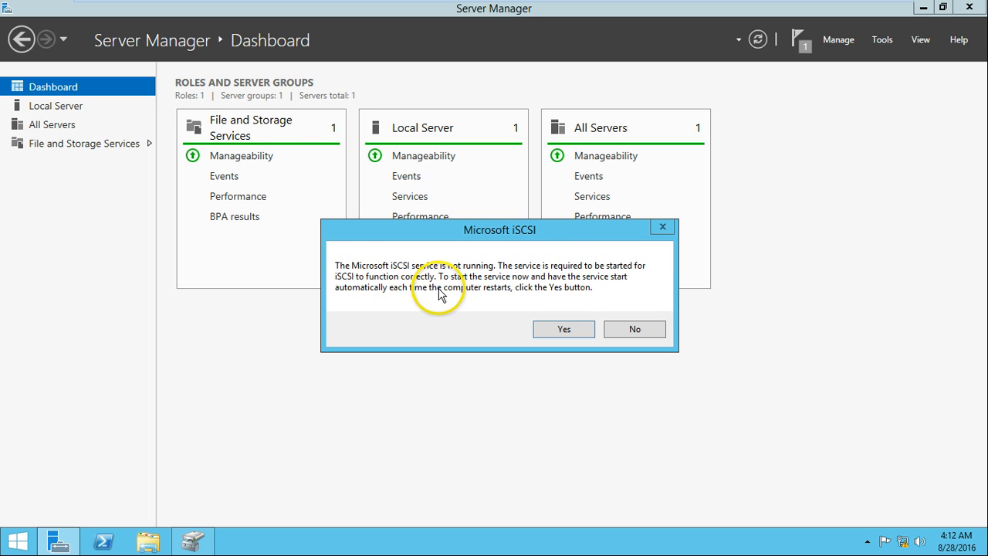
{"action": "left_click", "coordinate": [560, 327]}
{"action": "mouse_move", "coordinate": [786, 11]}
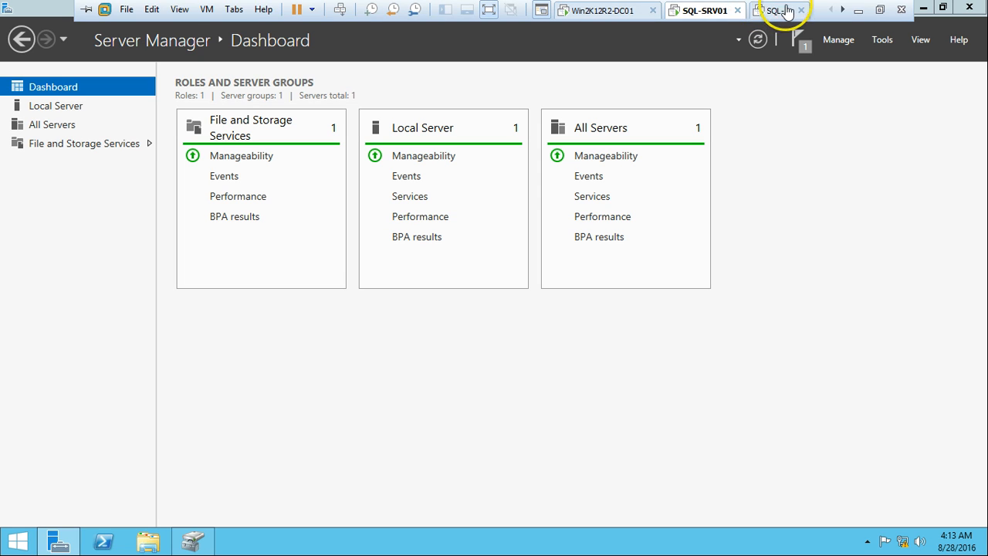
{"action": "left_click", "coordinate": [884, 40]}
{"action": "left_click", "coordinate": [849, 160]}
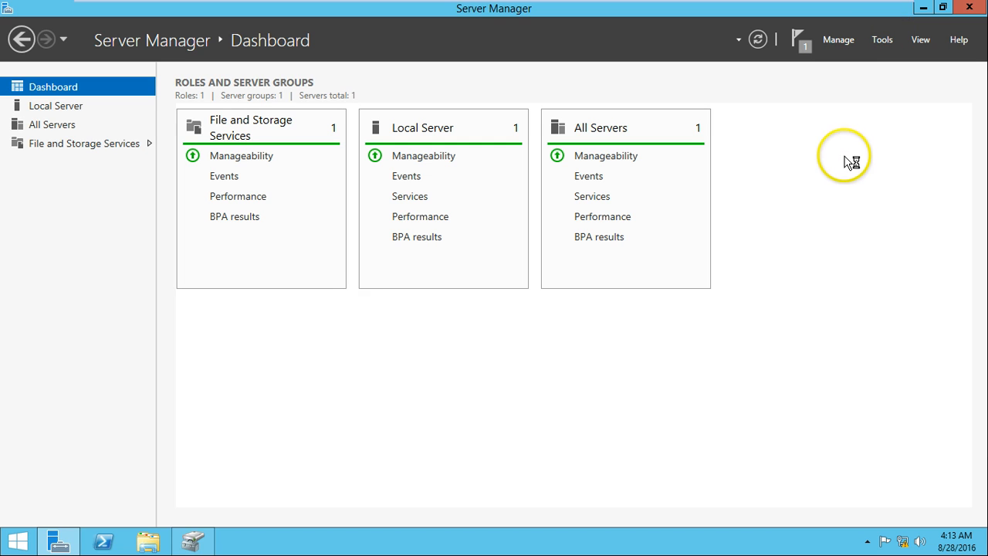
{"action": "left_click", "coordinate": [564, 327]}
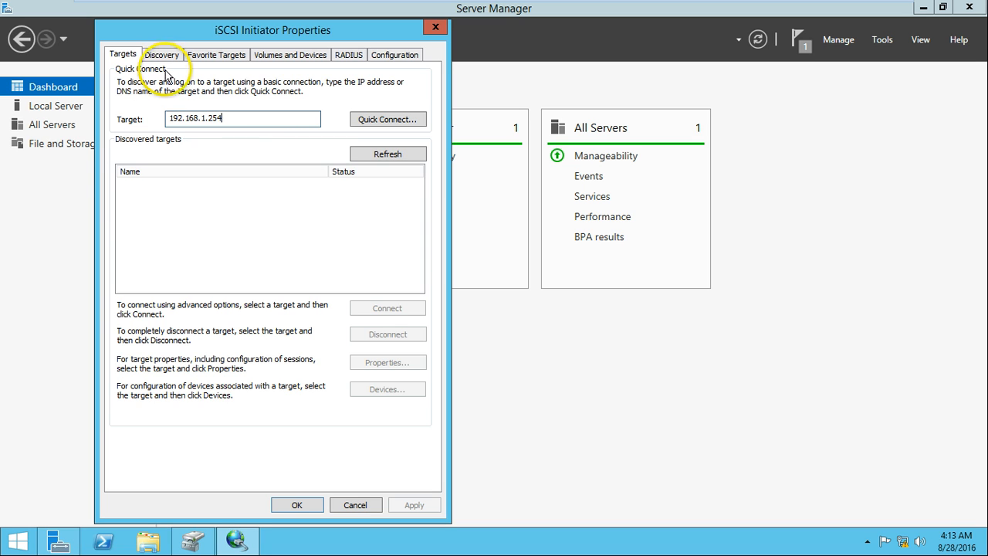
Quick-connect SQL-SRV01 to the portal 192.168.1.254 and log on to both the vd01 and vd02 targets.
{"action": "left_click", "coordinate": [365, 123]}
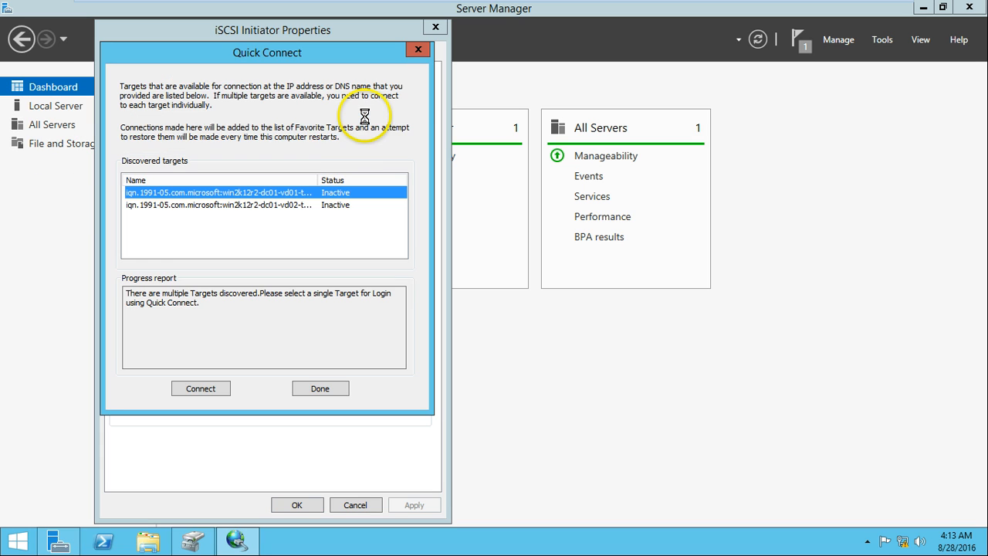
{"action": "left_click", "coordinate": [284, 204]}
{"action": "left_click", "coordinate": [283, 193]}
{"action": "left_click", "coordinate": [283, 205]}
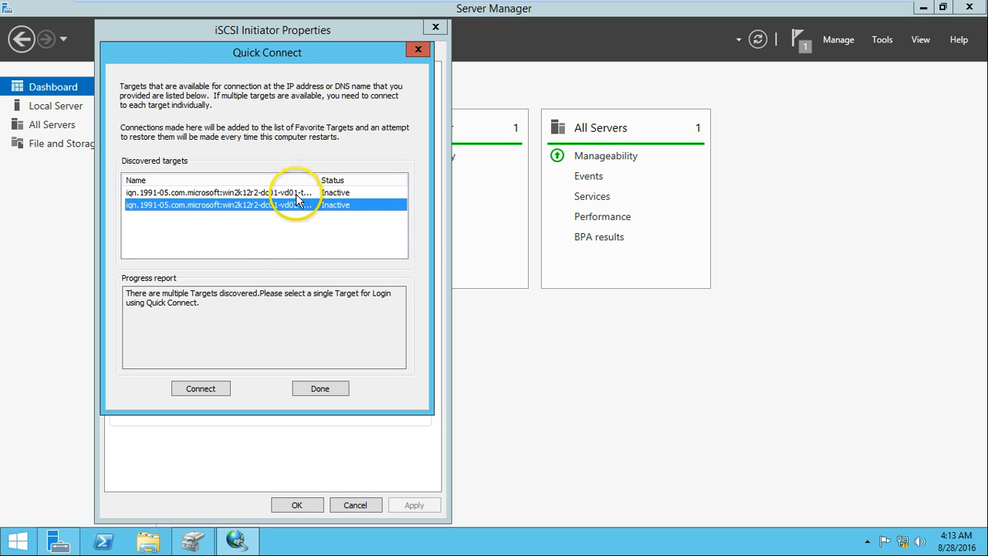
{"action": "left_click", "coordinate": [298, 194]}
{"action": "left_click", "coordinate": [213, 392]}
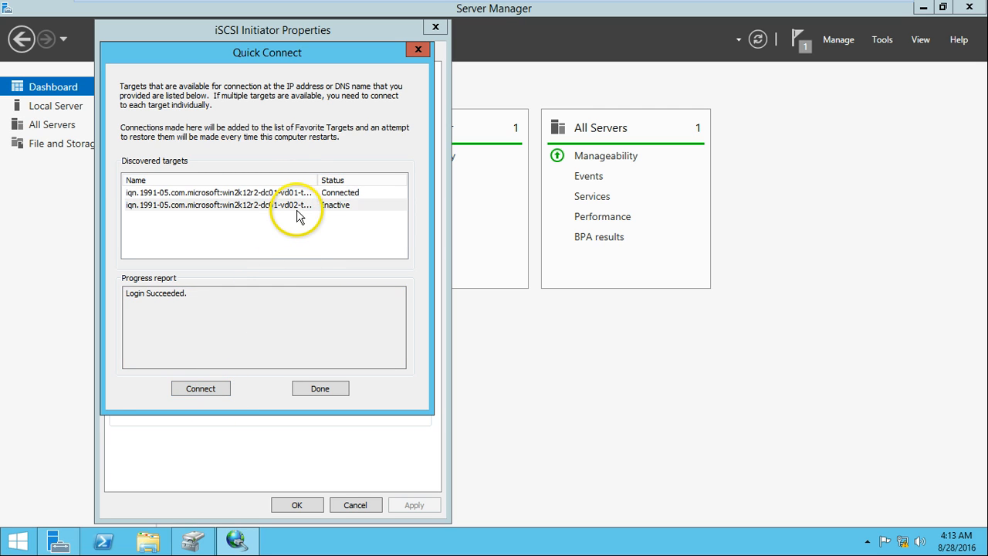
{"action": "left_click", "coordinate": [292, 205]}
{"action": "left_click", "coordinate": [209, 390]}
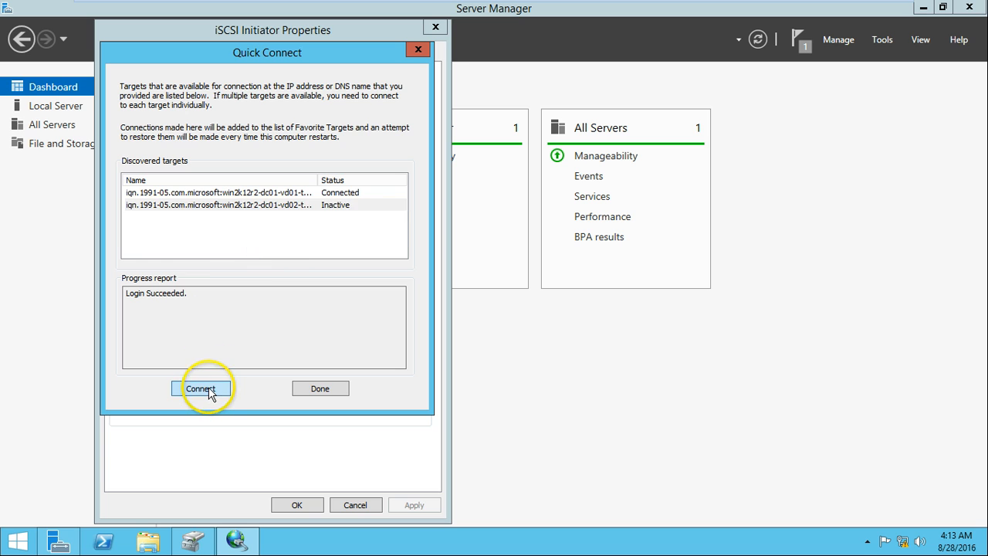
{"action": "left_click", "coordinate": [320, 390]}
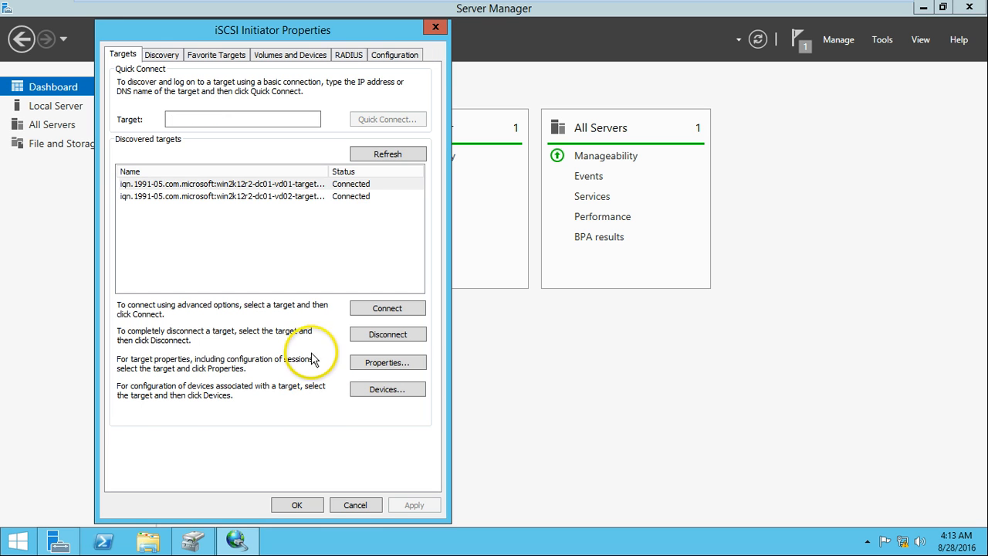
Review the discovery portal and favorite targets on SQL-SRV01, and auto-configure the iSCSI volume list.
{"action": "left_click", "coordinate": [344, 185]}
{"action": "left_click", "coordinate": [348, 197]}
{"action": "left_click", "coordinate": [162, 55]}
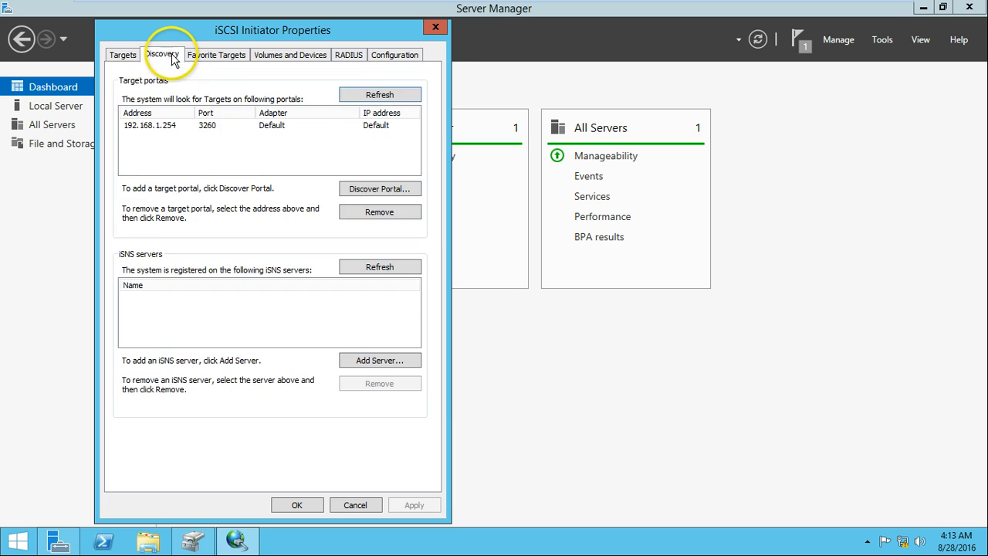
{"action": "left_click", "coordinate": [229, 60]}
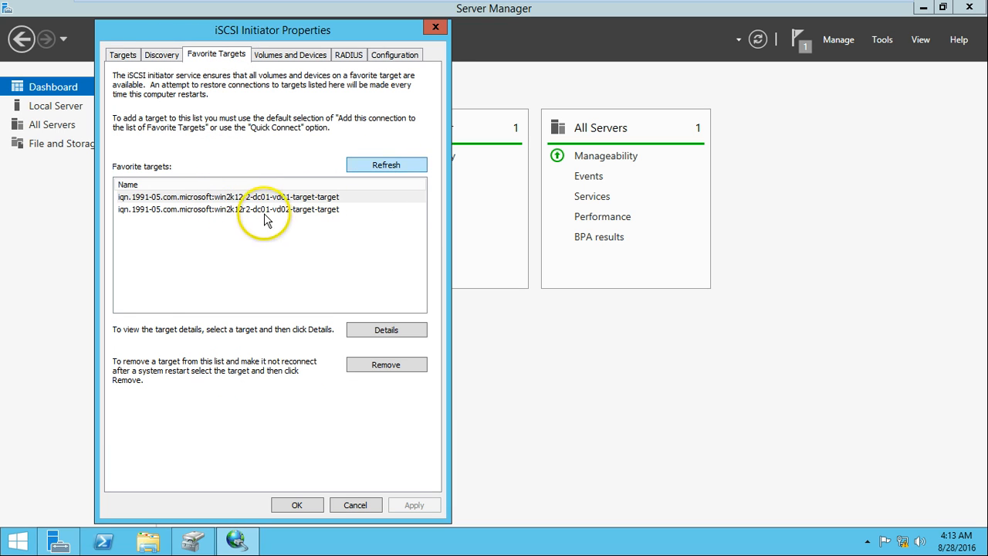
{"action": "left_click", "coordinate": [293, 209]}
{"action": "left_click", "coordinate": [286, 55]}
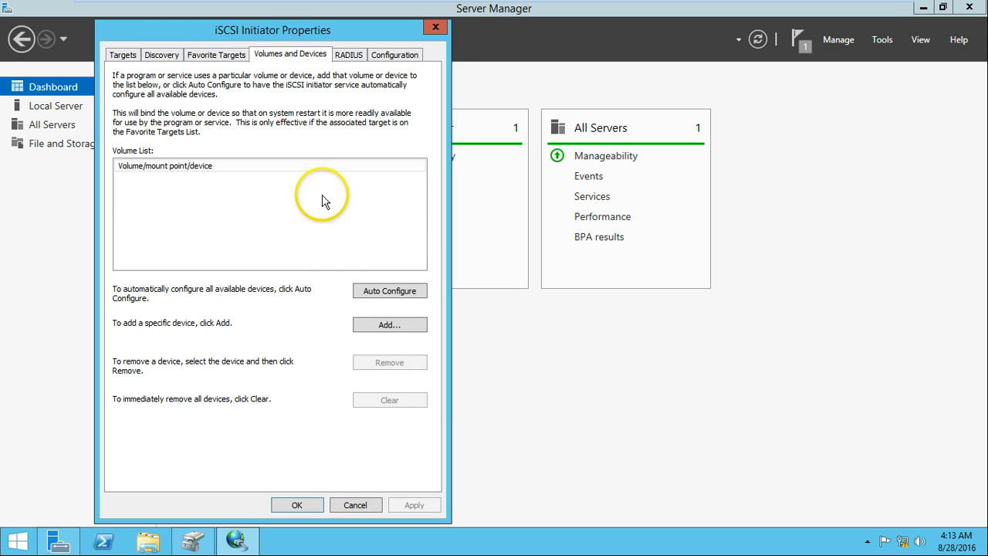
{"action": "left_click", "coordinate": [376, 293]}
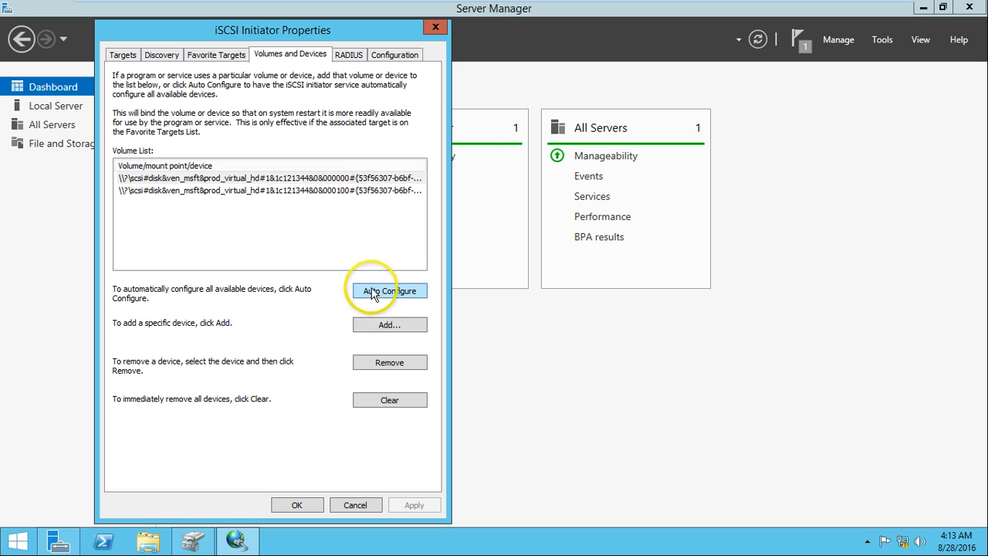
{"action": "left_click", "coordinate": [298, 505]}
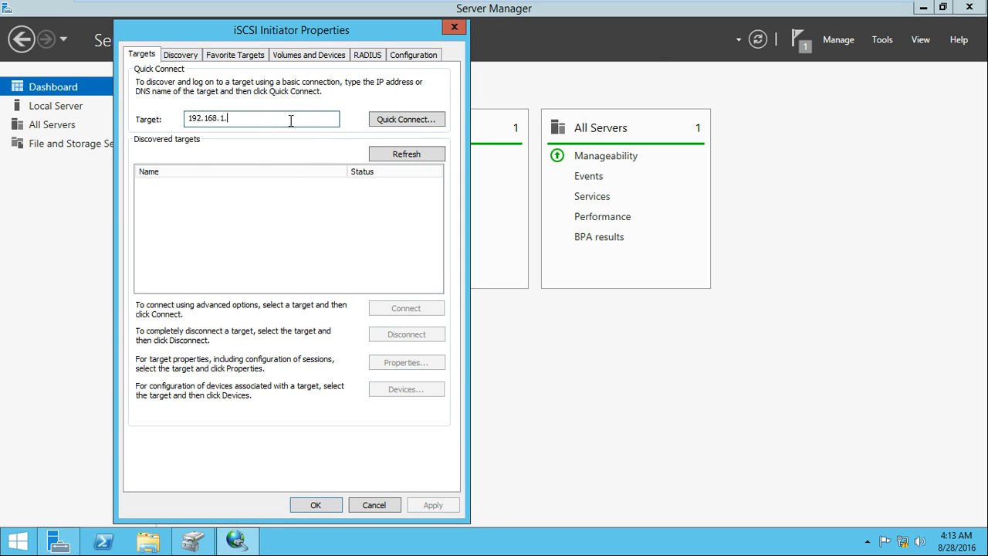
Quick-connect SQL-SRV02 to the iSCSI portal and log on to both the vd01 and vd02 targets.
{"action": "left_click", "coordinate": [417, 120]}
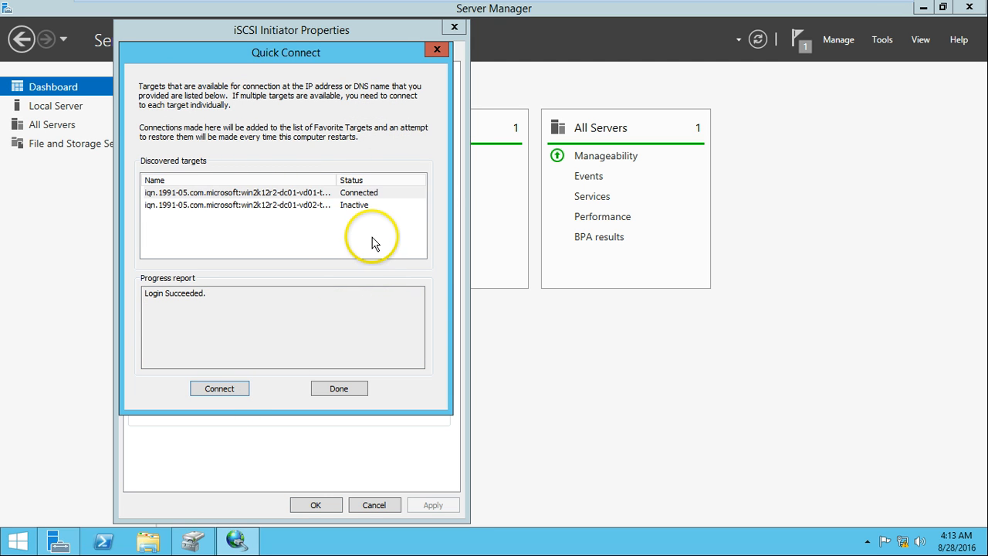
{"action": "left_click", "coordinate": [289, 206]}
{"action": "left_click", "coordinate": [225, 395]}
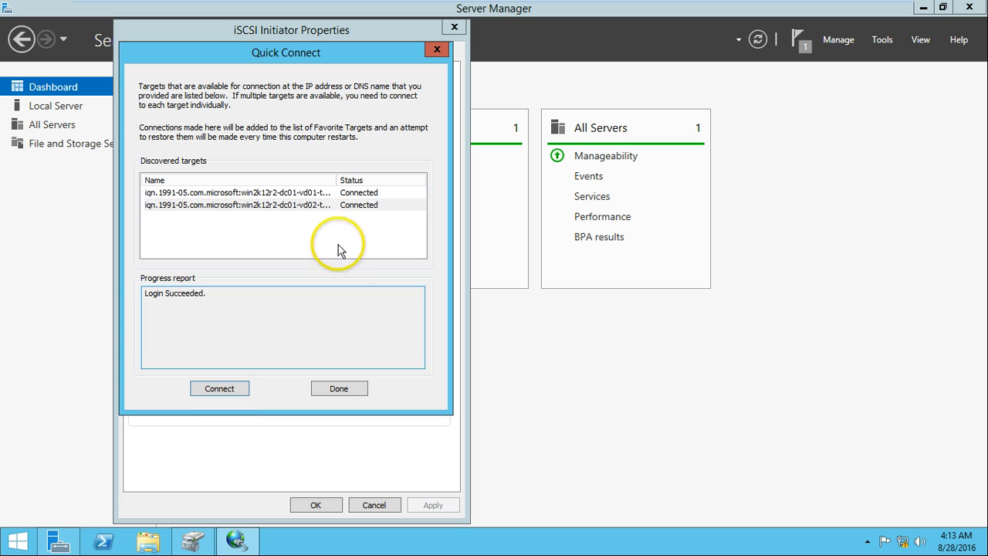
{"action": "left_click", "coordinate": [317, 206]}
{"action": "left_click", "coordinate": [316, 393]}
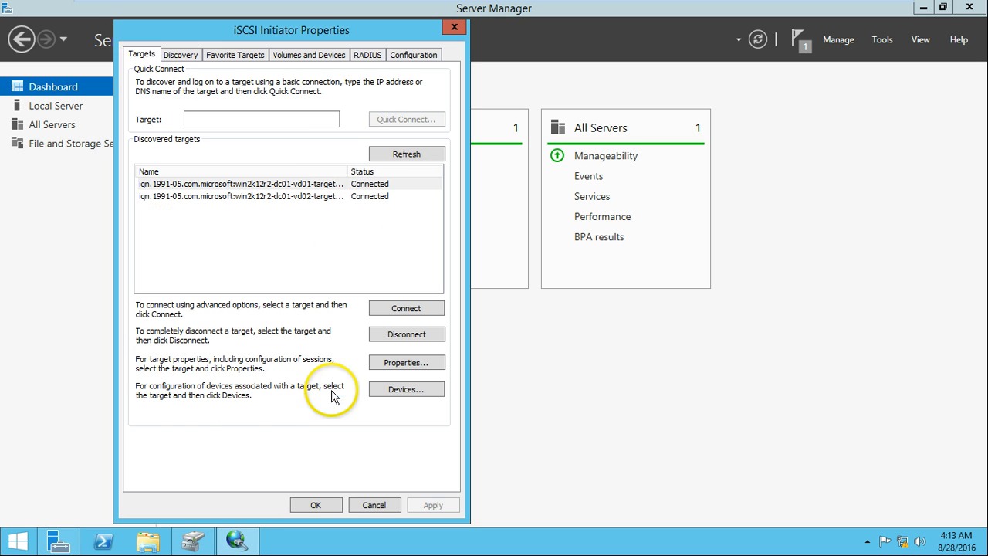
Check the favorite targets on SQL-SRV02 and auto-configure its iSCSI volume list.
{"action": "left_click", "coordinate": [179, 54]}
{"action": "left_click", "coordinate": [222, 54]}
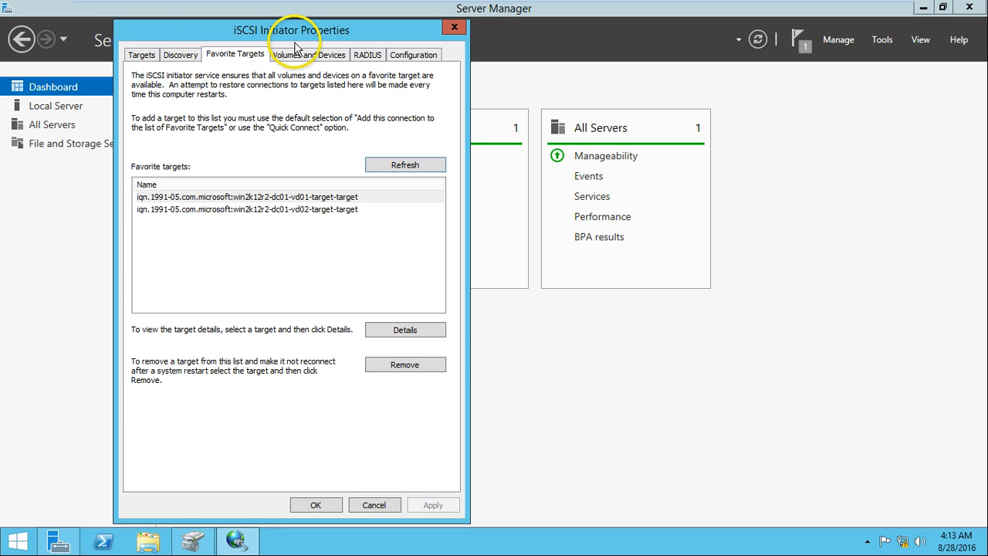
{"action": "left_click", "coordinate": [300, 56]}
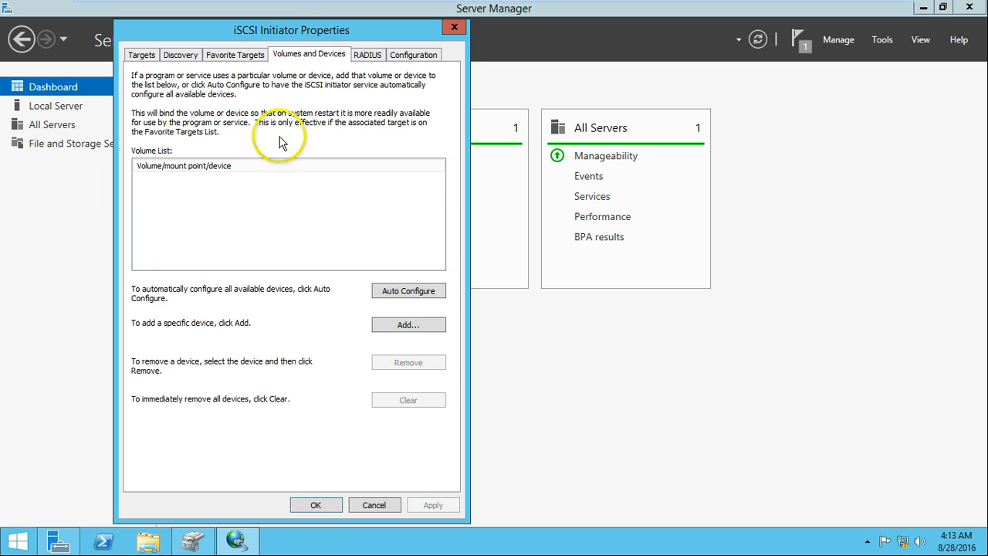
{"action": "left_click", "coordinate": [414, 293]}
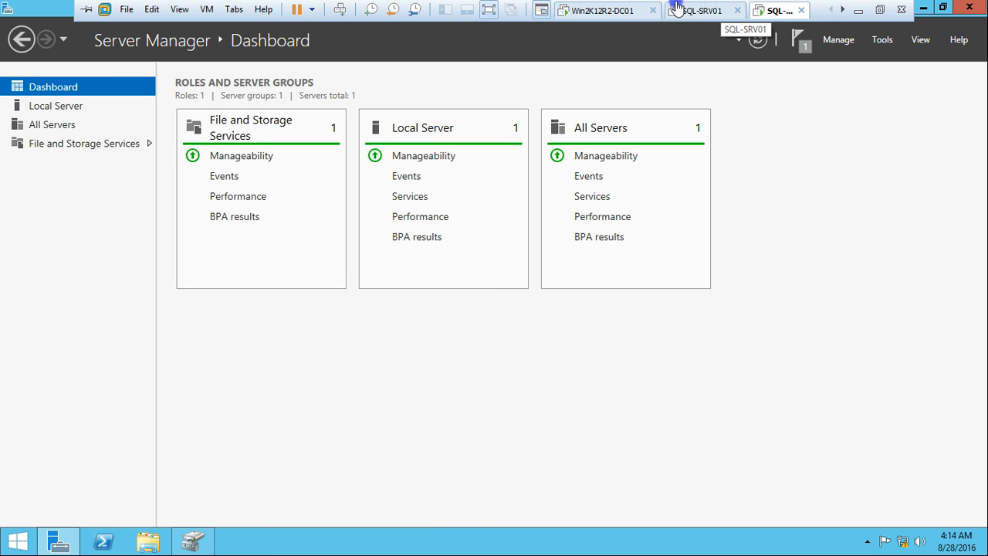
Bring Disk 1 and Disk 2 online in Disk Management on SQL-SRV01.
{"action": "left_click", "coordinate": [197, 543]}
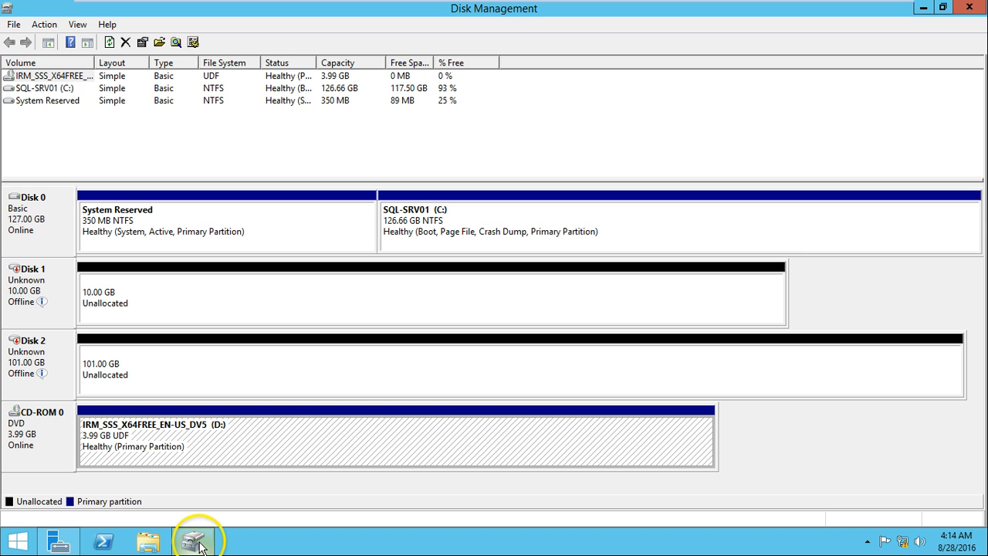
{"action": "left_click", "coordinate": [172, 369]}
{"action": "left_click", "coordinate": [98, 313]}
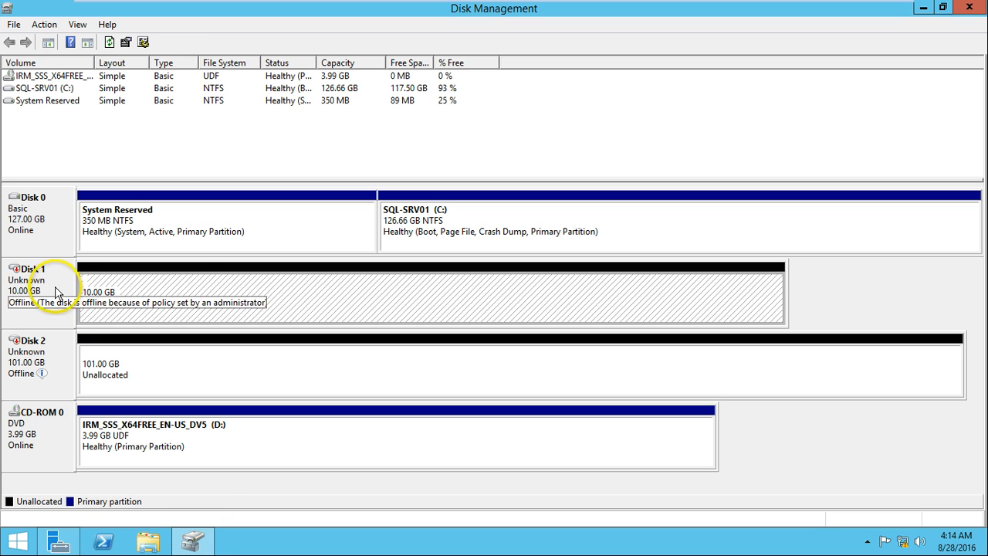
{"action": "right_click", "coordinate": [56, 290]}
{"action": "left_click", "coordinate": [85, 293]}
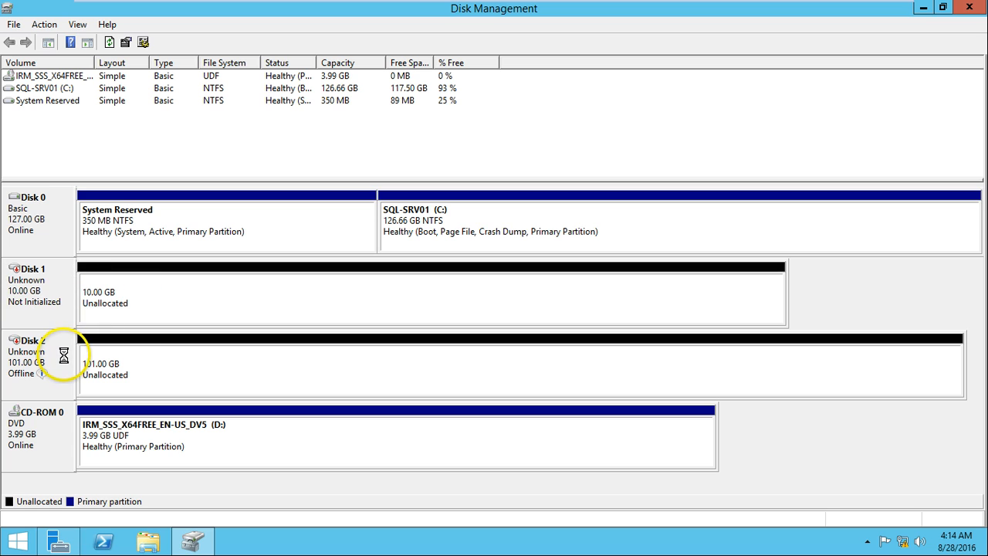
{"action": "right_click", "coordinate": [64, 361]}
{"action": "left_click", "coordinate": [81, 367]}
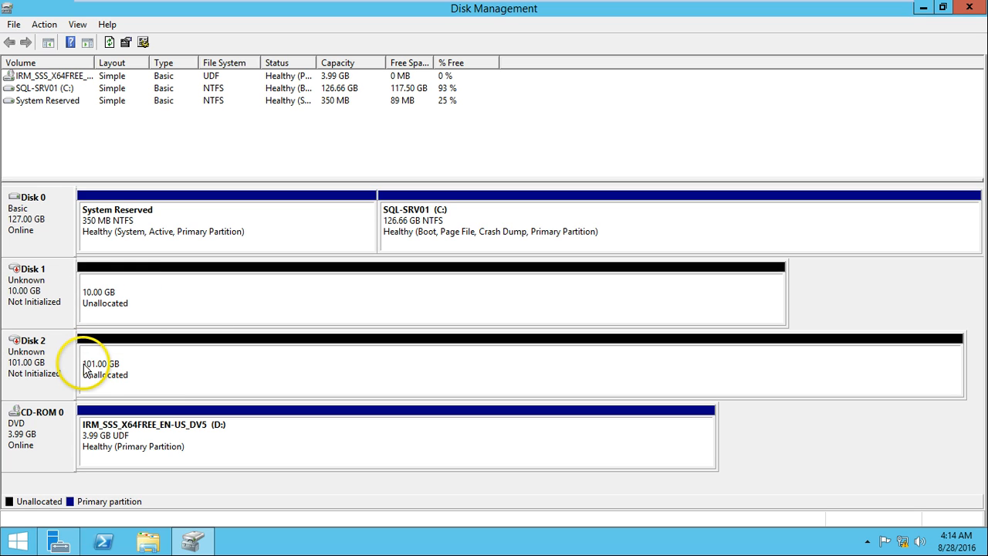
Initialize Disk 1 and Disk 2 with the MBR (Master Boot Record) partition style.
{"action": "left_click", "coordinate": [165, 305]}
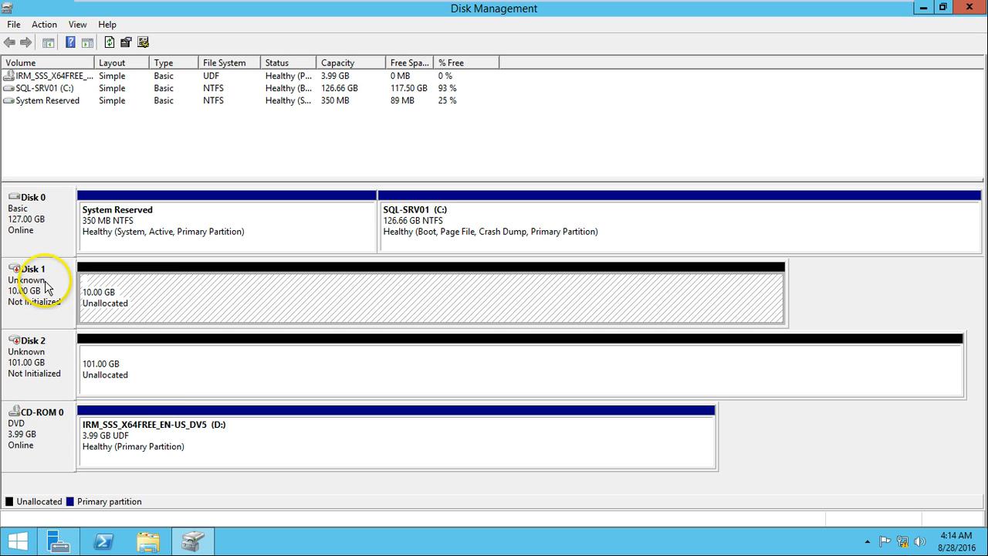
{"action": "right_click", "coordinate": [66, 284]}
{"action": "left_click", "coordinate": [86, 291]}
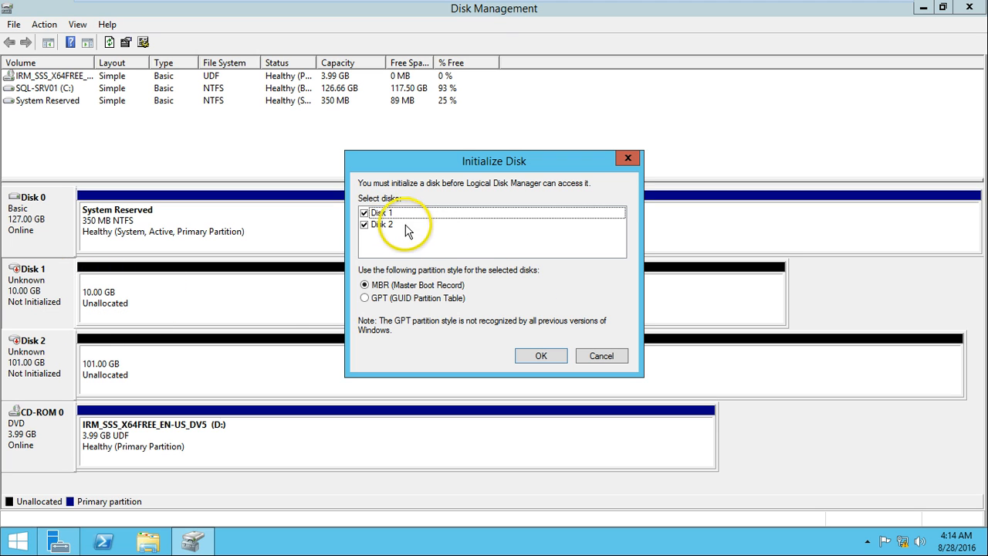
{"action": "left_click_drag", "start_coordinate": [448, 164], "coordinate": [552, 124]}
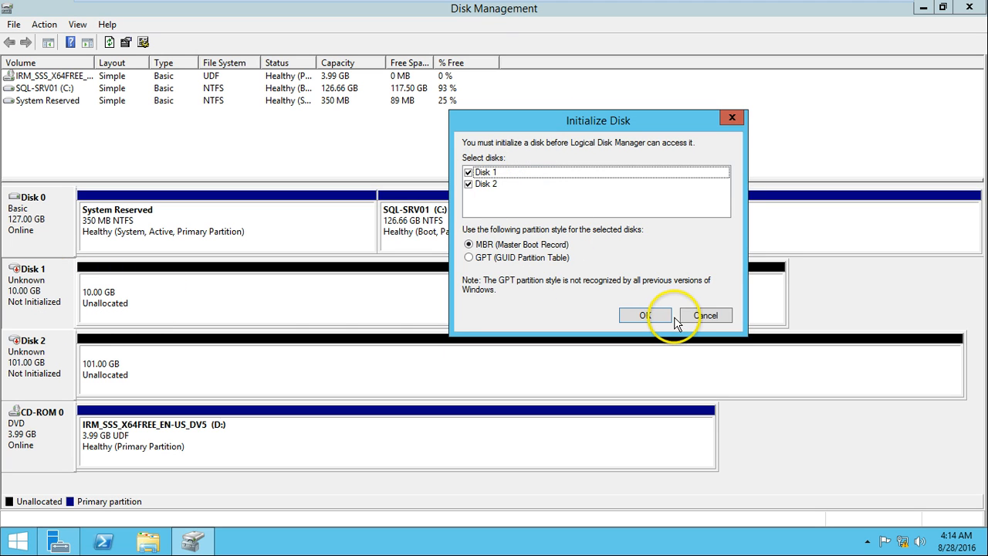
{"action": "left_click", "coordinate": [645, 316]}
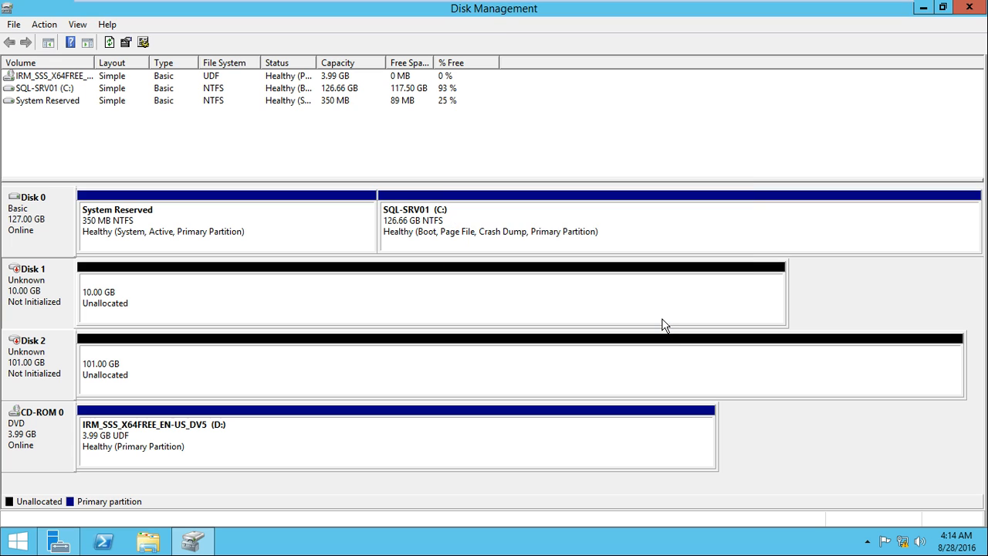
Start a new simple volume of 10237 MB on Disk 1 and advance to its drive letter assignment.
{"action": "left_click", "coordinate": [262, 307]}
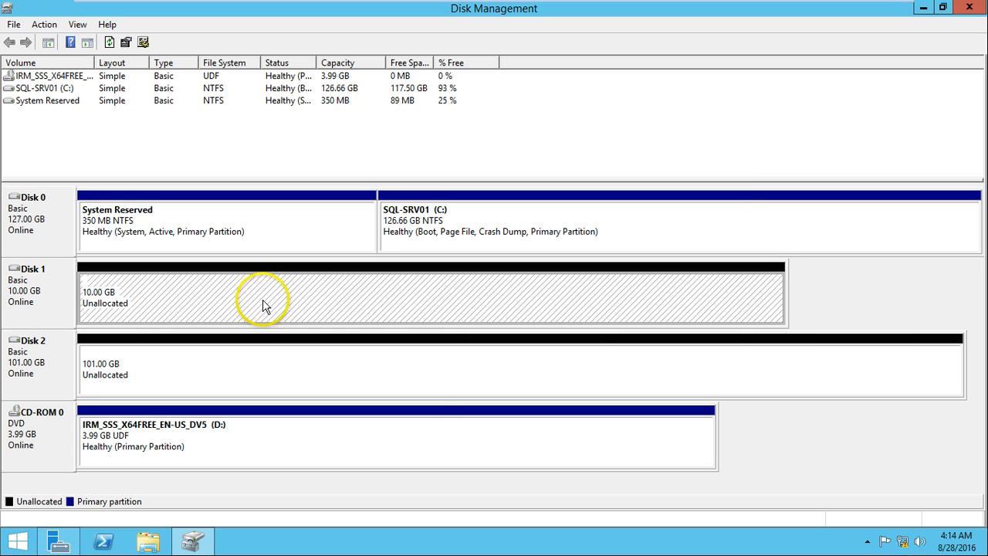
{"action": "right_click", "coordinate": [294, 292]}
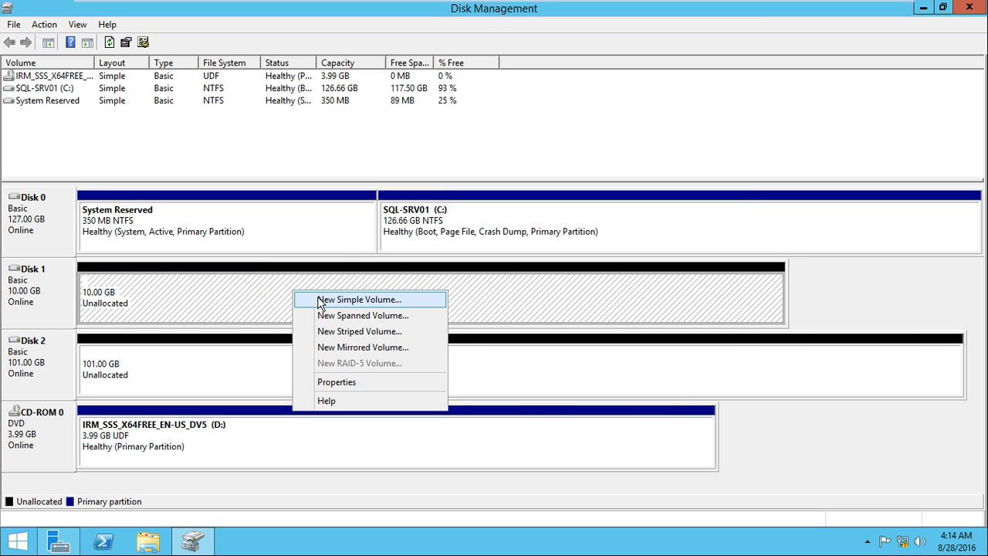
{"action": "left_click", "coordinate": [321, 300]}
{"action": "left_click", "coordinate": [281, 335]}
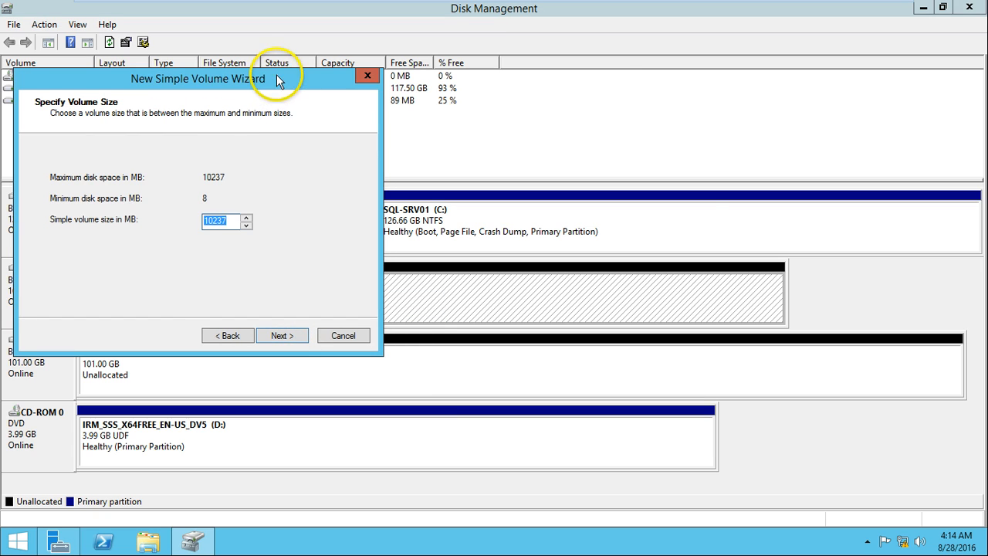
{"action": "left_click_drag", "start_coordinate": [278, 81], "coordinate": [618, 101]}
{"action": "left_click", "coordinate": [618, 359]}
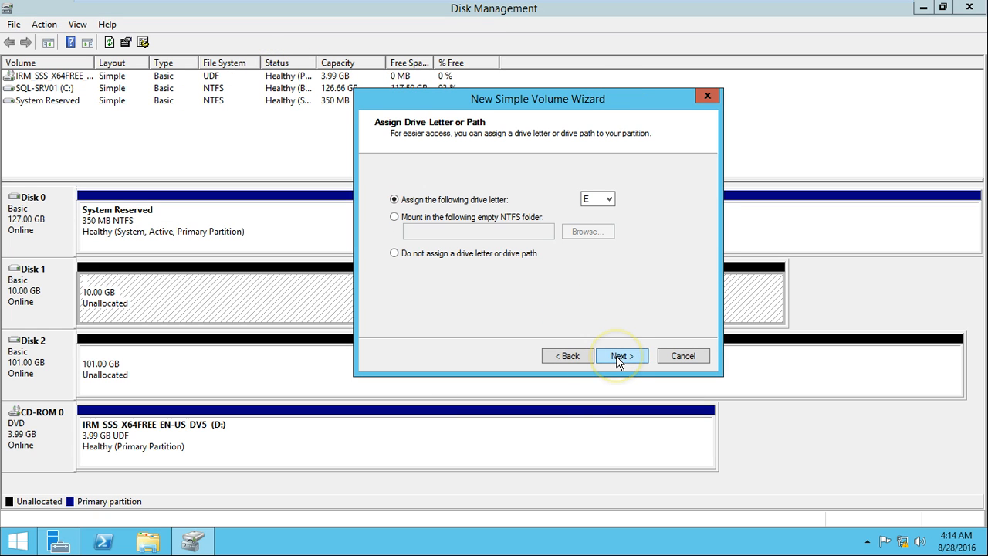
Take the SQL-SRV01 virtual machine out of full-screen mode in VMware Workstation.
{"action": "mouse_move", "coordinate": [528, 6]}
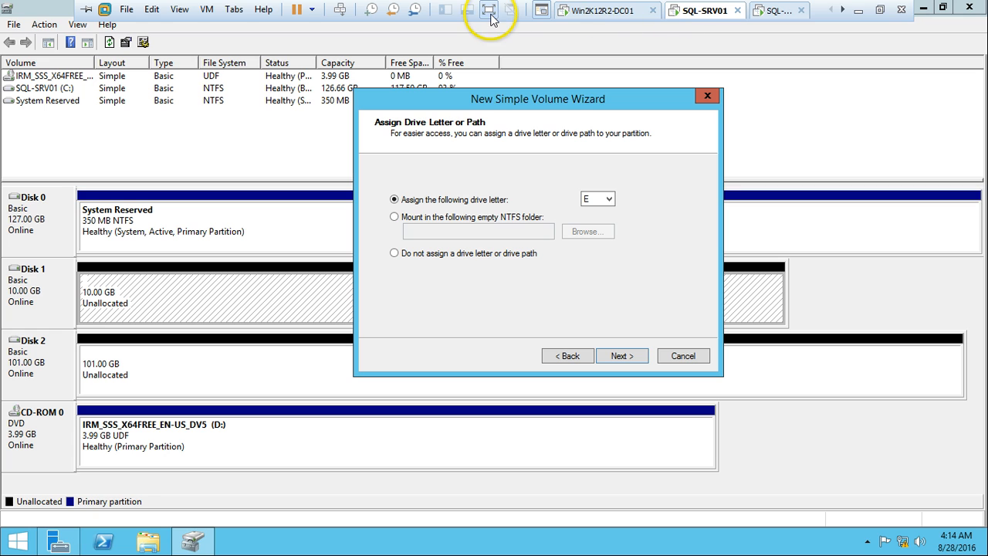
{"action": "left_click", "coordinate": [490, 10]}
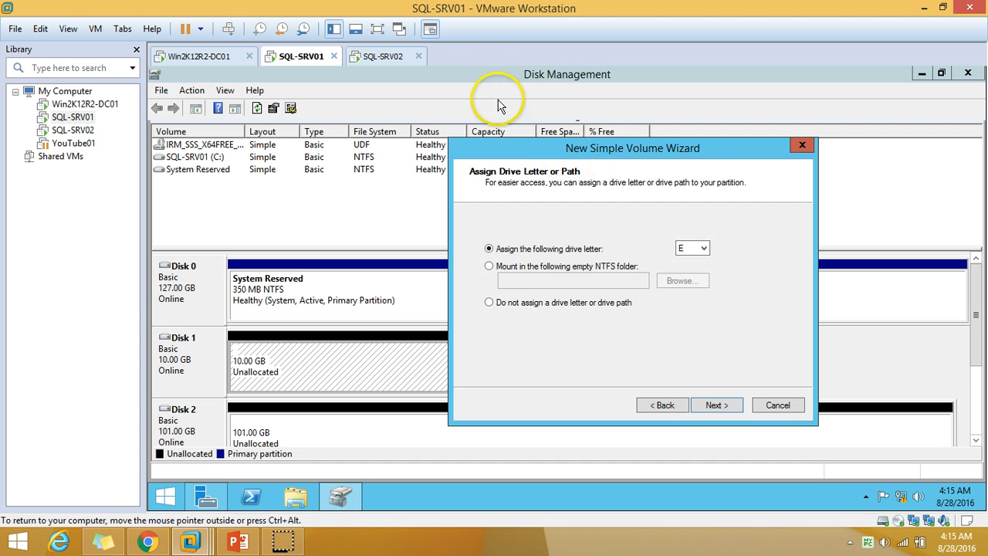
Return the SQL-SRV01 virtual machine to full screen and assign drive letter Q to the new volume on Disk 1.
{"action": "left_click", "coordinate": [376, 29]}
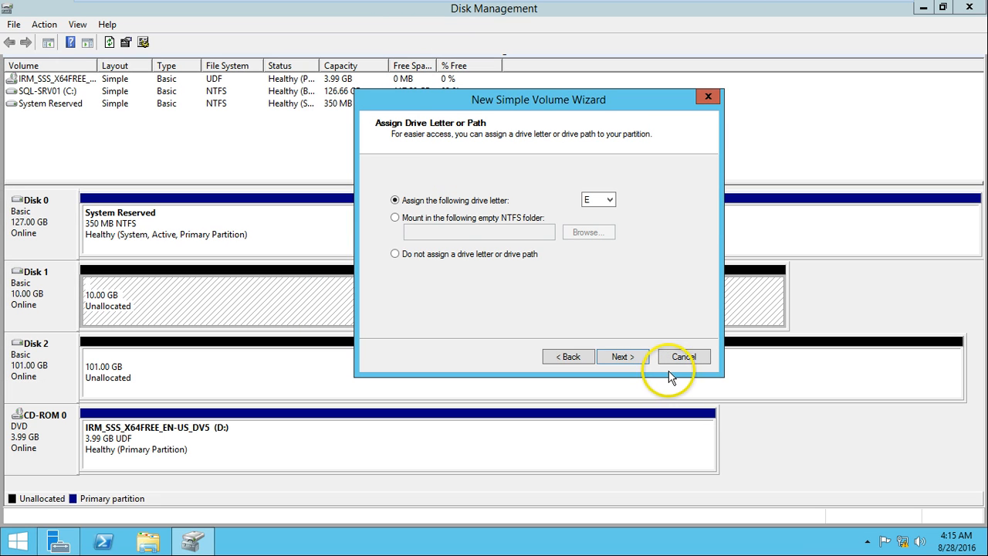
{"action": "left_click", "coordinate": [569, 356]}
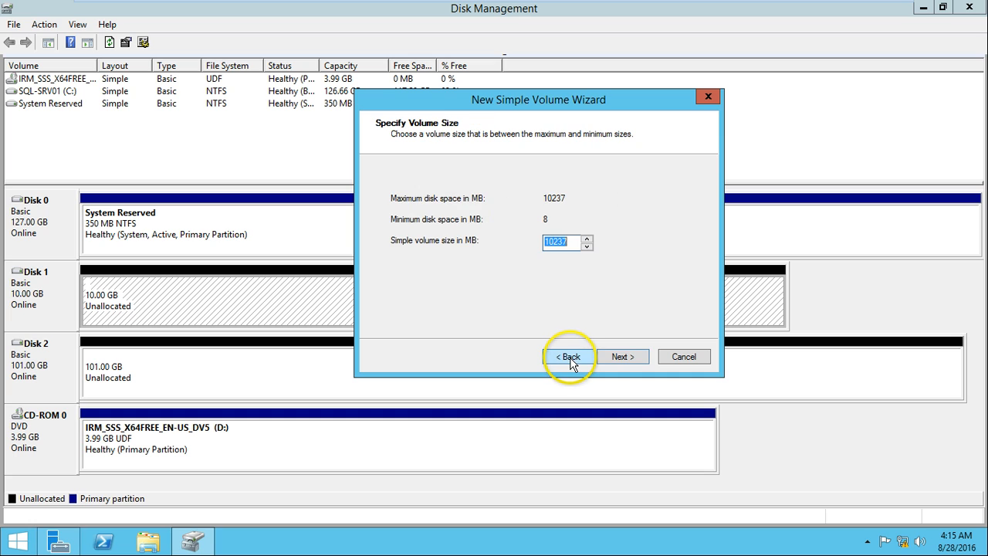
{"action": "left_click", "coordinate": [620, 351]}
{"action": "left_click", "coordinate": [600, 200]}
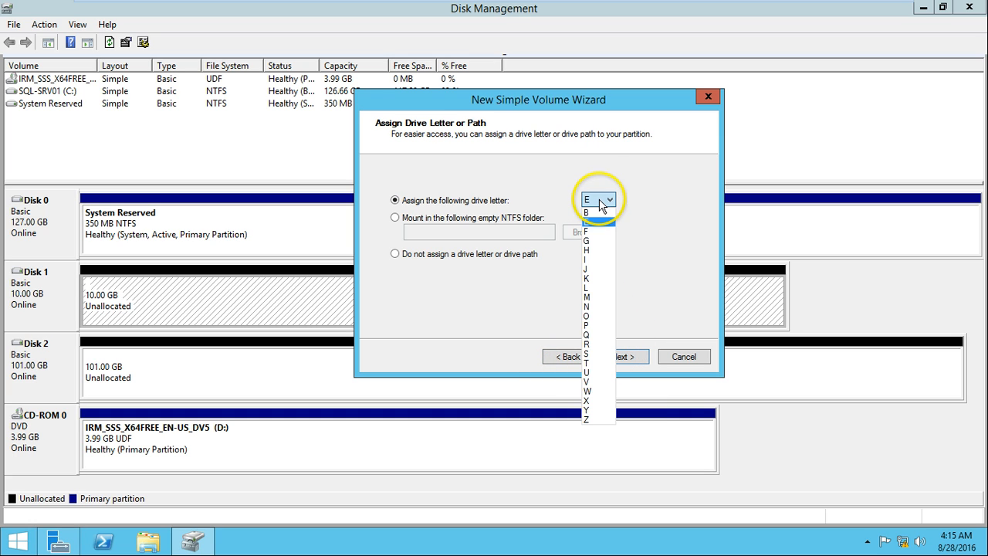
{"action": "left_click", "coordinate": [593, 336]}
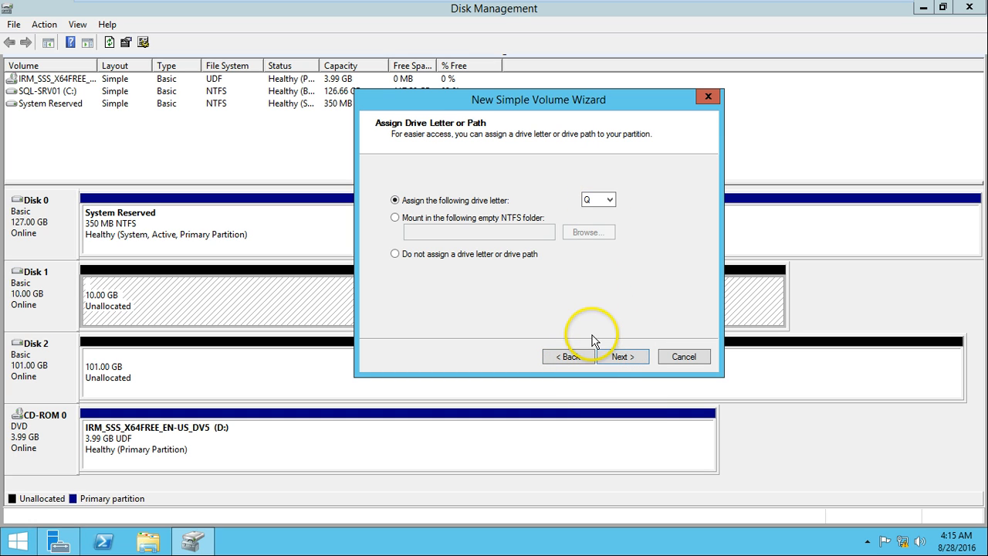
{"action": "left_click", "coordinate": [614, 357]}
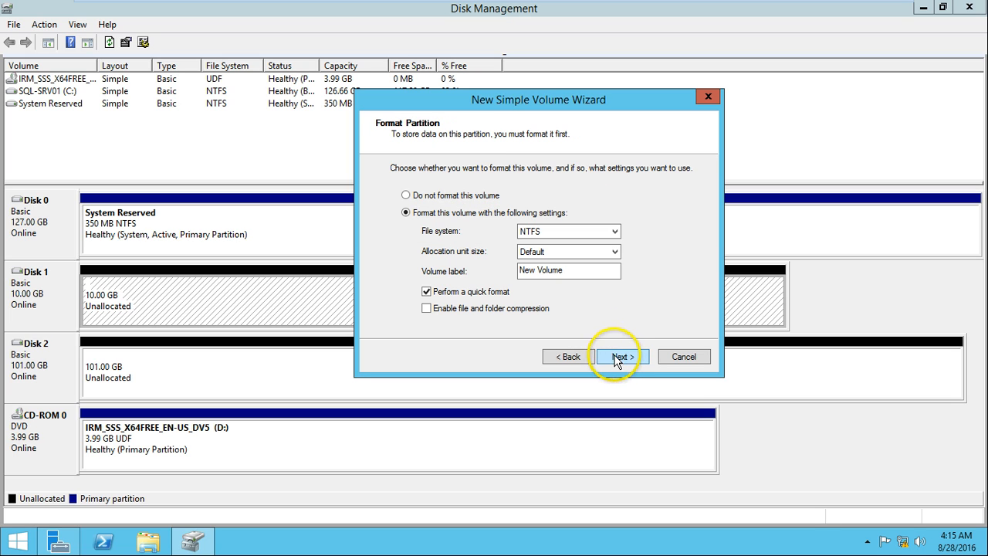
Create the Disk 1 volume with a quick NTFS format and the label Quorum-Disk, declining the extra format prompt.
{"action": "left_click", "coordinate": [573, 270]}
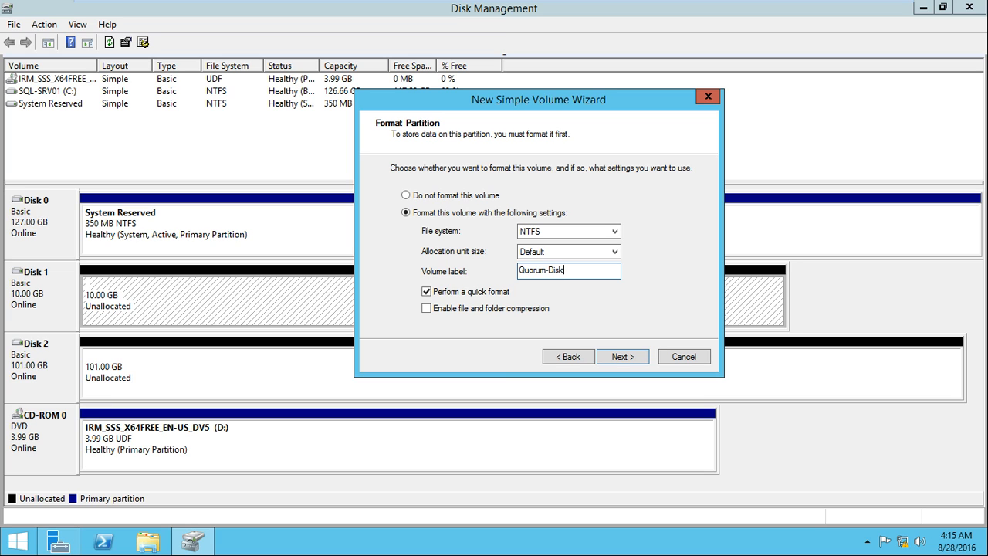
{"action": "left_click", "coordinate": [619, 360]}
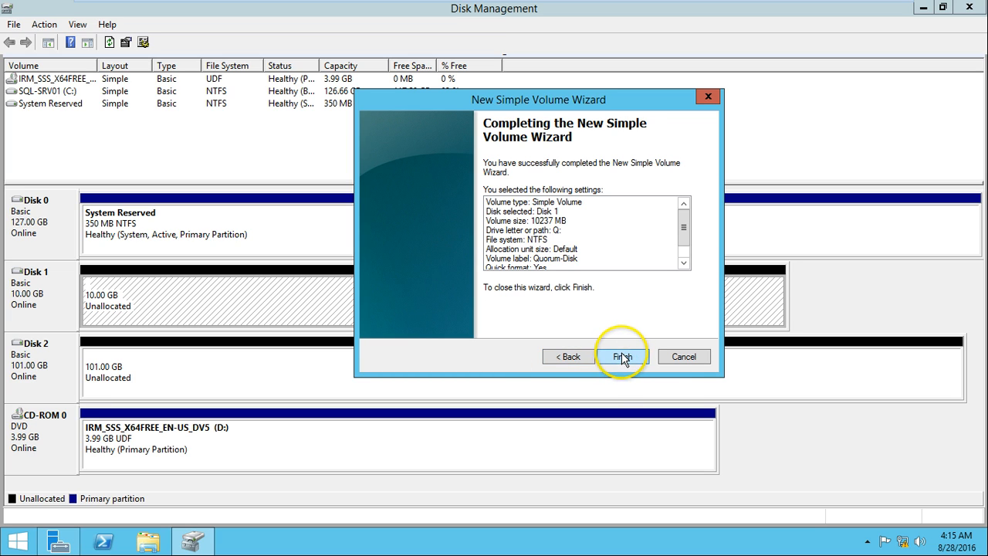
{"action": "left_click", "coordinate": [622, 358]}
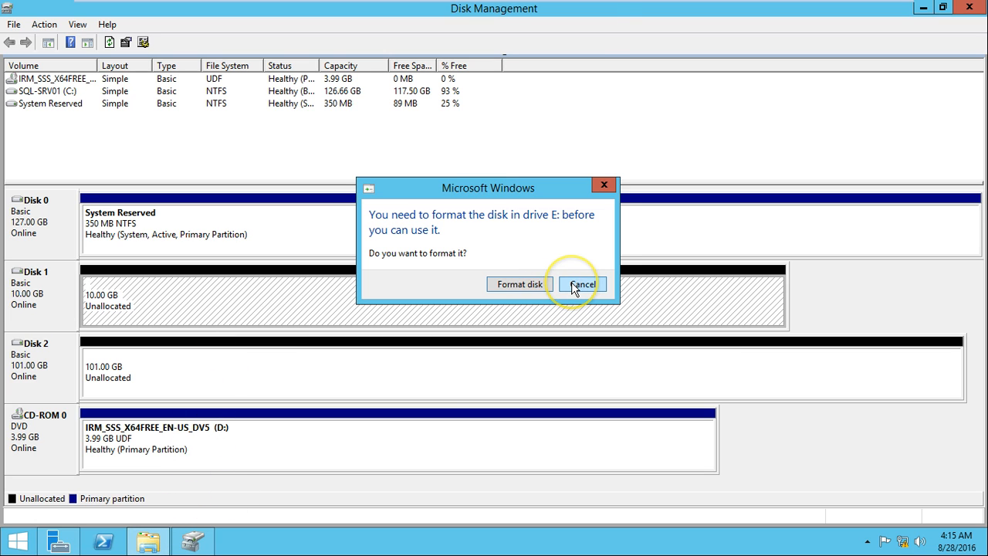
{"action": "left_click", "coordinate": [581, 284]}
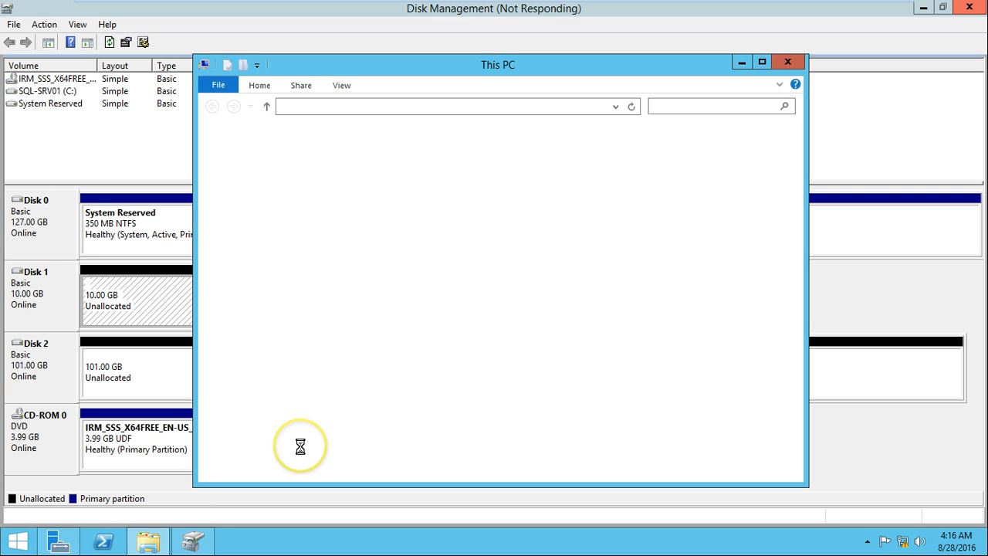
Refresh This PC in File Explorer, check the drive list for the Quorum-Disk volume, and return to Disk Management.
{"action": "right_click", "coordinate": [589, 380]}
{"action": "left_click", "coordinate": [627, 439]}
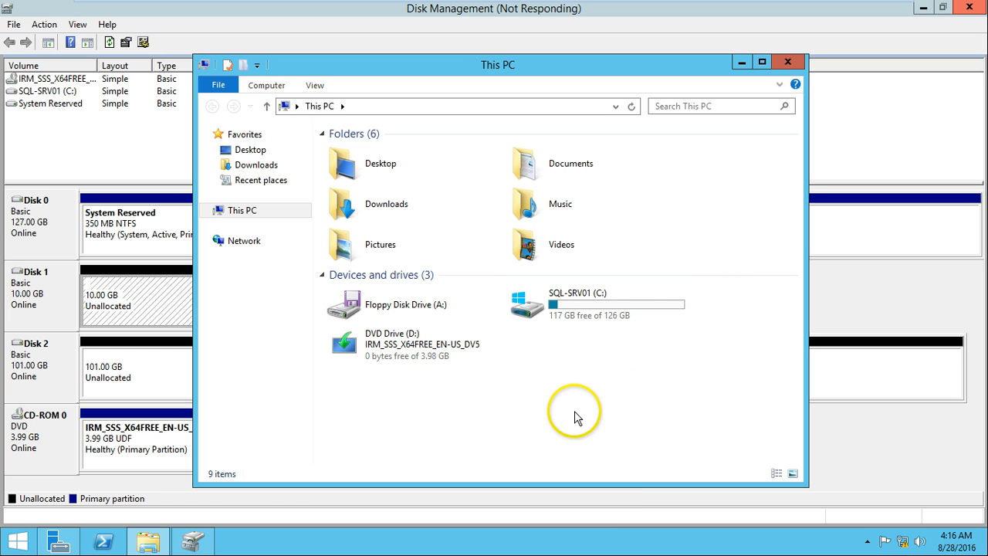
{"action": "left_click", "coordinate": [149, 544]}
{"action": "left_click", "coordinate": [149, 543]}
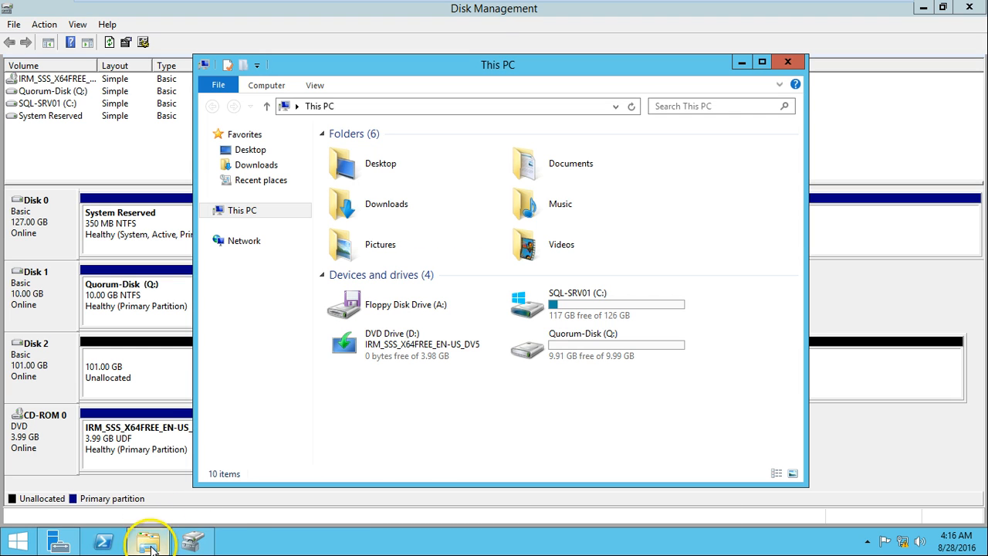
{"action": "left_click", "coordinate": [587, 308]}
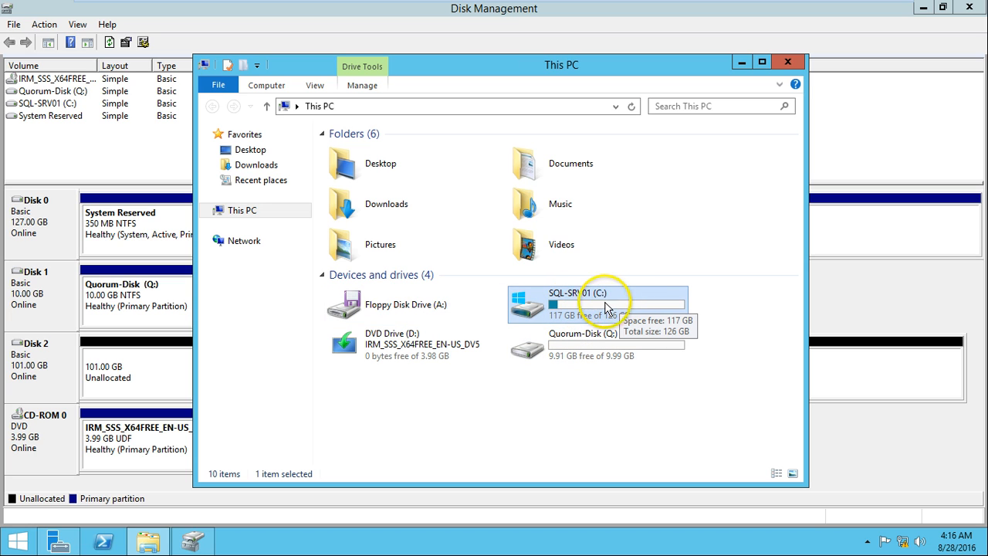
{"action": "key", "text": "ctrl+a"}
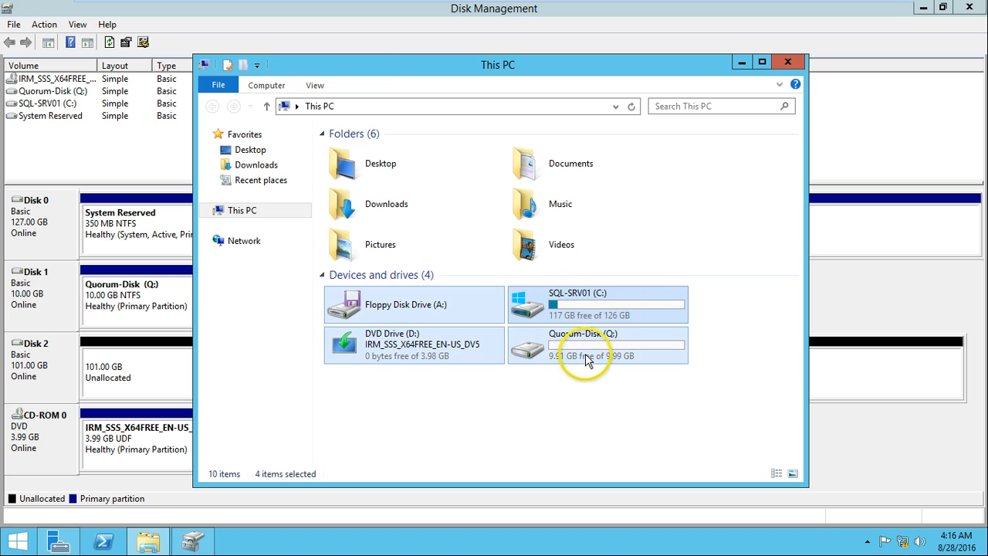
{"action": "left_click", "coordinate": [148, 538]}
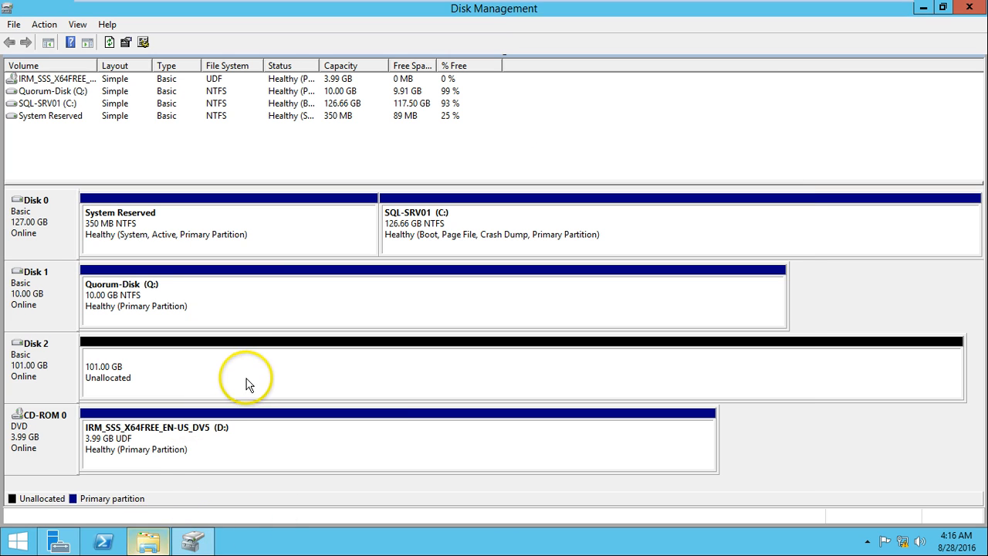
{"action": "right_click", "coordinate": [248, 382]}
{"action": "left_click", "coordinate": [275, 380]}
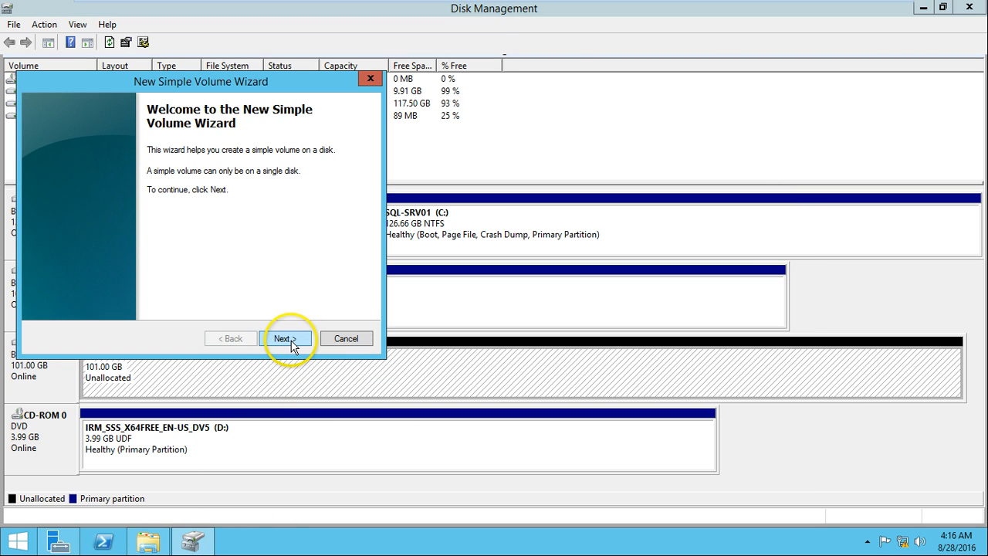
{"action": "left_click", "coordinate": [291, 343]}
{"action": "left_click", "coordinate": [291, 342]}
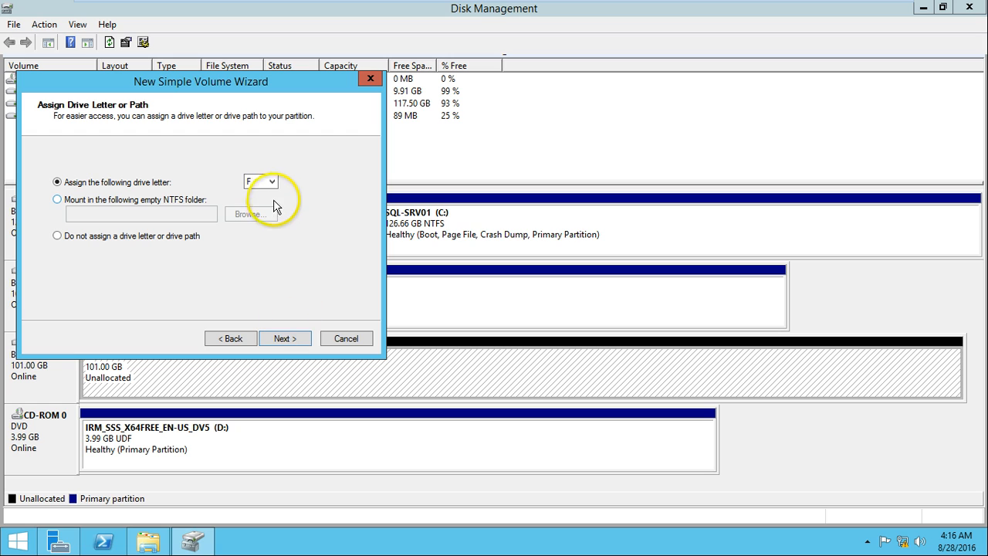
{"action": "left_click", "coordinate": [268, 182]}
{"action": "left_click", "coordinate": [380, 77]}
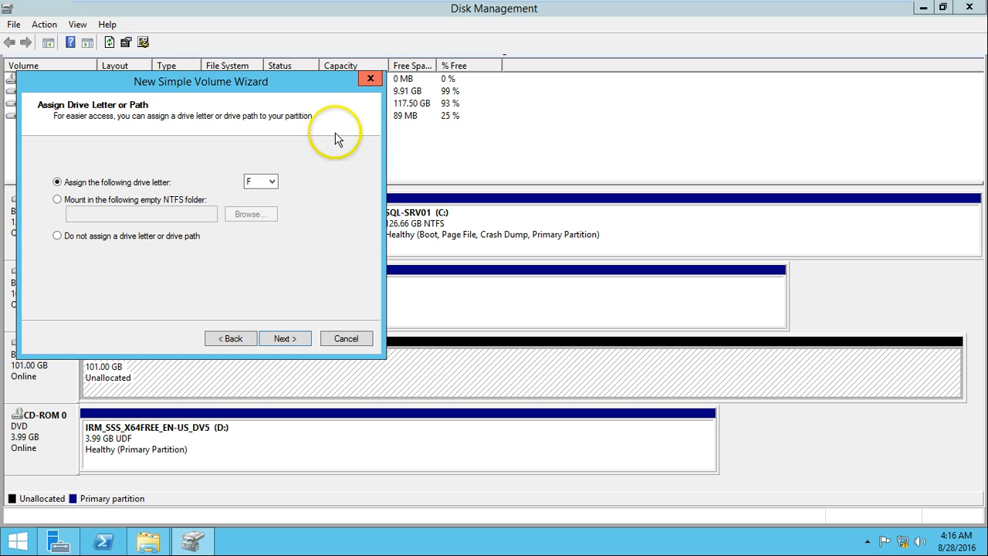
{"action": "left_click", "coordinate": [374, 83]}
Change the CD-ROM 0 drive letter to Z and accept the warning about programs that rely on drive letters.
{"action": "right_click", "coordinate": [200, 437]}
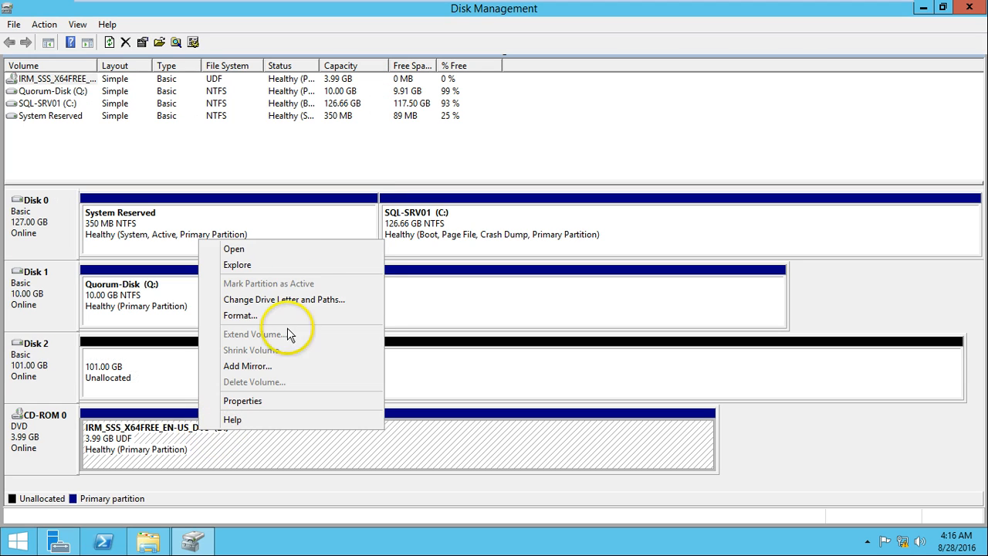
{"action": "left_click", "coordinate": [281, 300]}
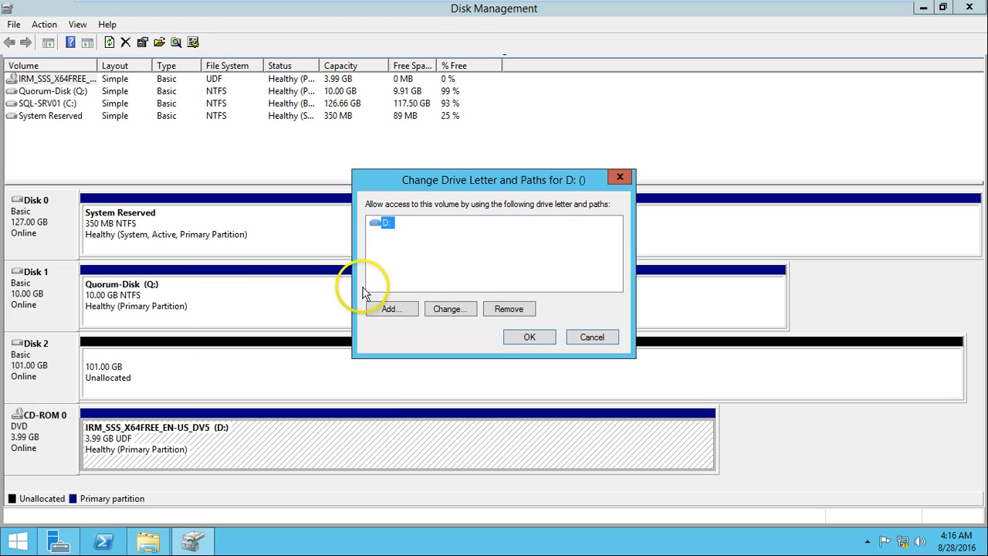
{"action": "left_click", "coordinate": [450, 309]}
{"action": "left_click", "coordinate": [606, 244]}
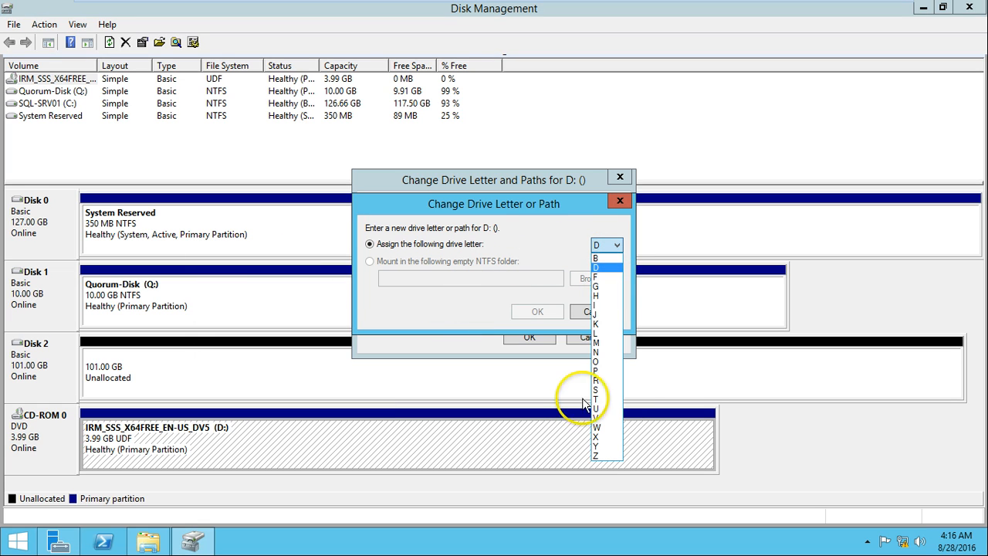
{"action": "left_click", "coordinate": [600, 455]}
{"action": "left_click", "coordinate": [541, 312]}
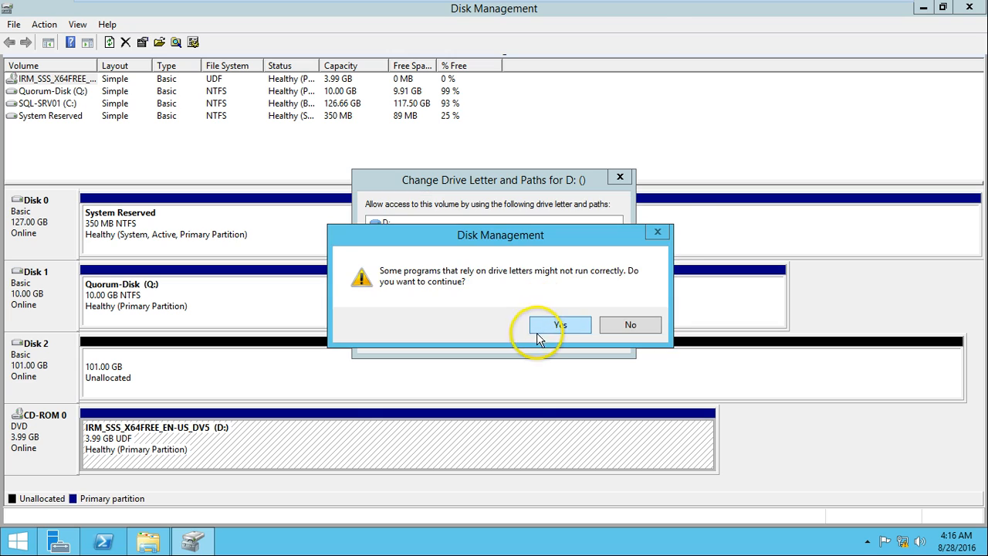
{"action": "left_click", "coordinate": [546, 326]}
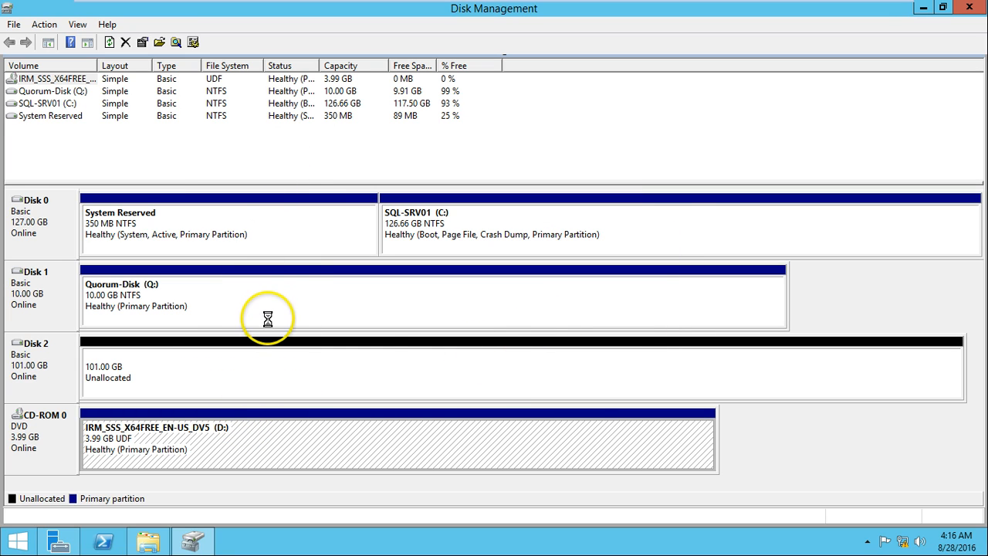
Start a new simple volume of 103421 MB on Disk 2 and assign it drive letter D.
{"action": "left_click", "coordinate": [271, 369]}
{"action": "right_click", "coordinate": [270, 370]}
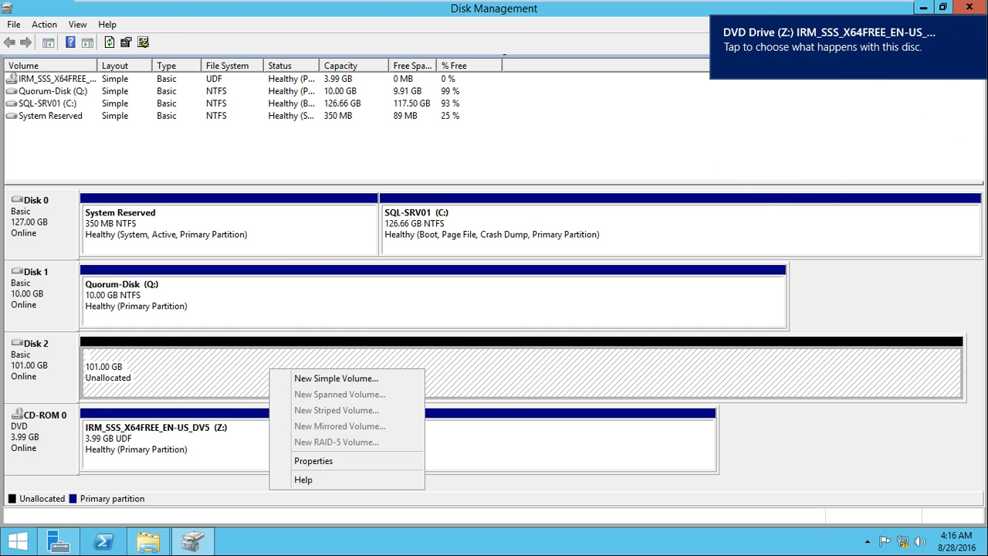
{"action": "right_click", "coordinate": [328, 369]}
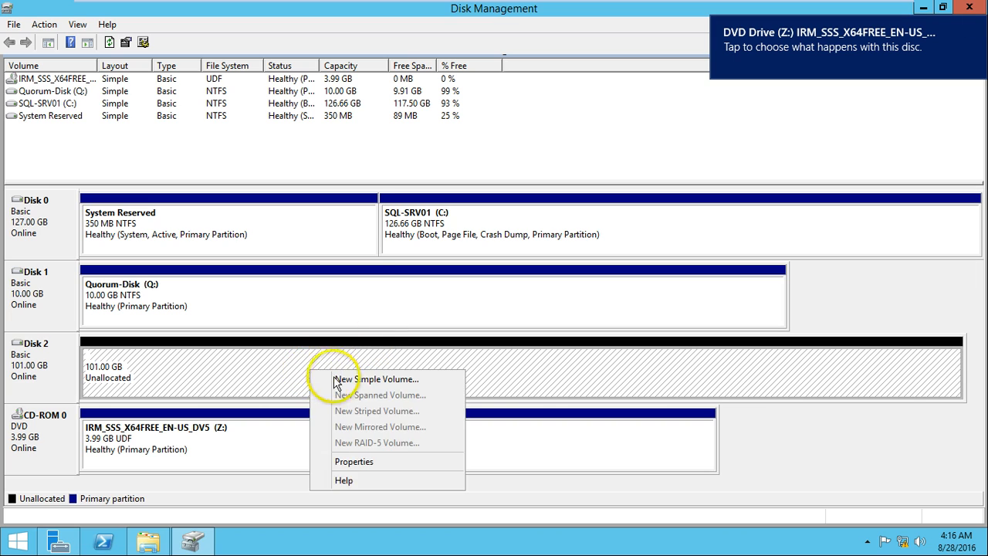
{"action": "left_click", "coordinate": [335, 379]}
{"action": "left_click", "coordinate": [283, 339]}
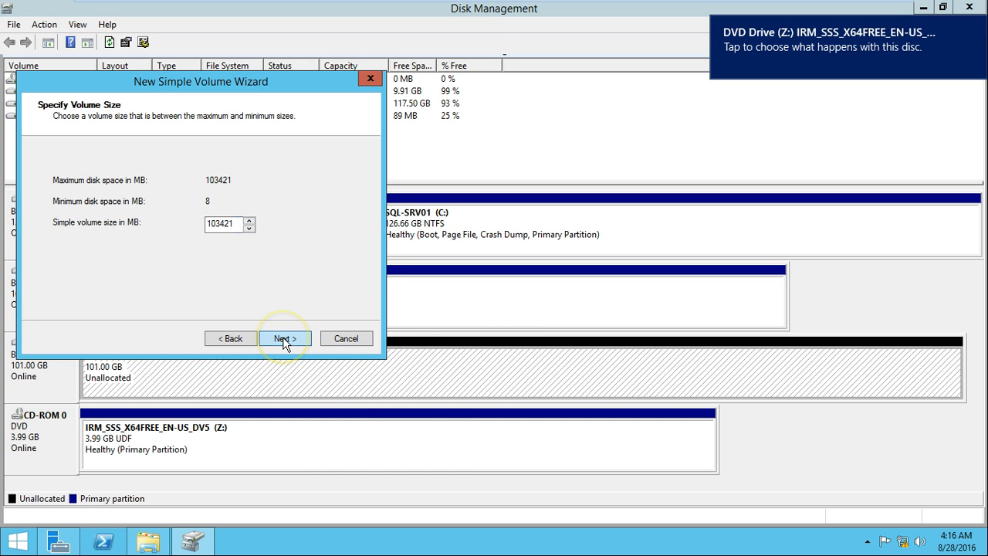
{"action": "left_click", "coordinate": [284, 339]}
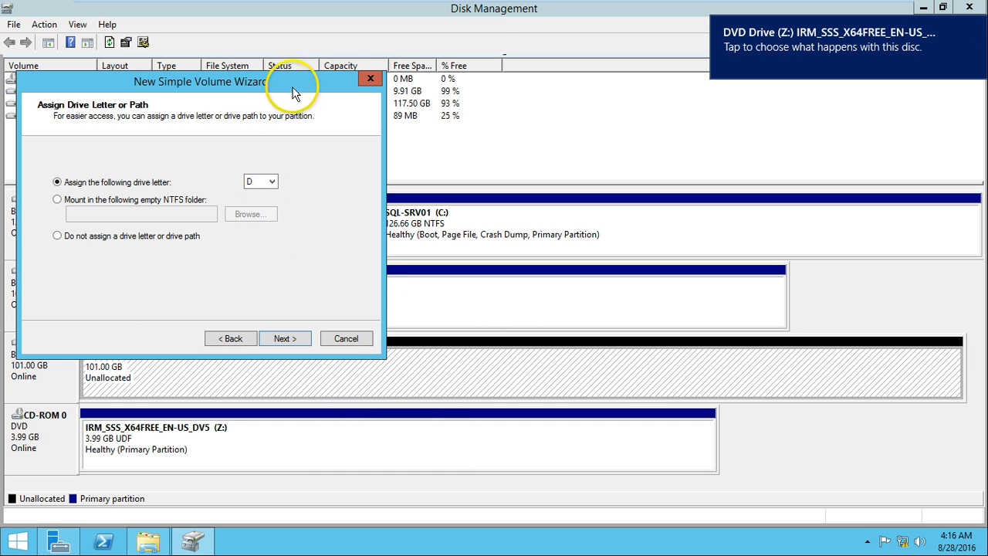
{"action": "left_click_drag", "start_coordinate": [293, 88], "coordinate": [516, 122]}
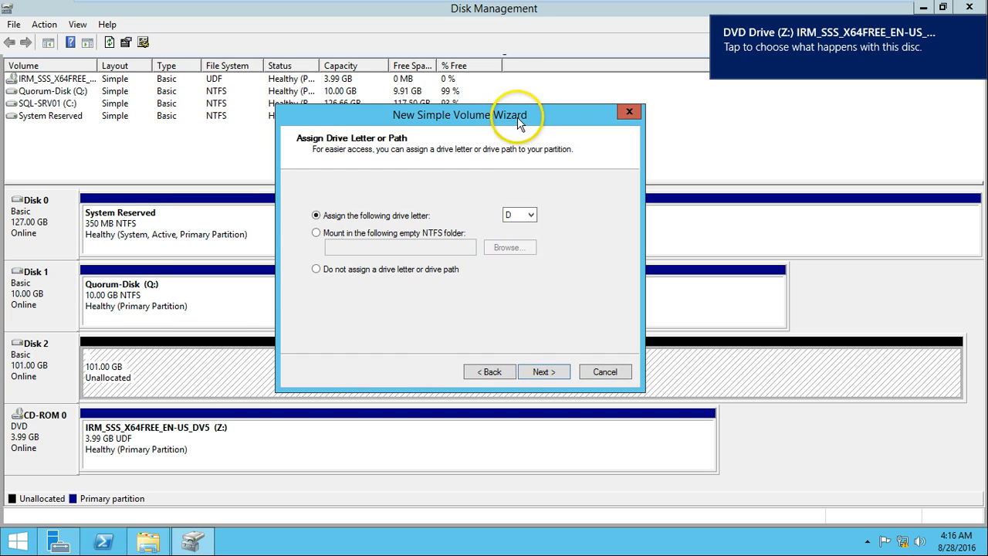
{"action": "left_click", "coordinate": [544, 371]}
Create the Disk 2 volume with a quick NTFS format and the label SQL-Disk, declining the extra format prompt.
{"action": "left_click_drag", "start_coordinate": [510, 286], "coordinate": [360, 295]}
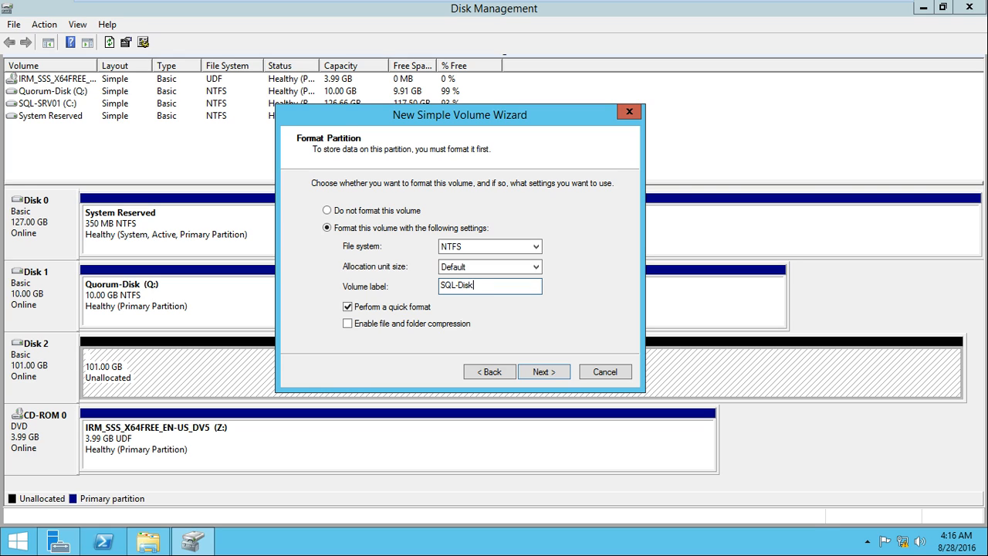
{"action": "left_click", "coordinate": [552, 375]}
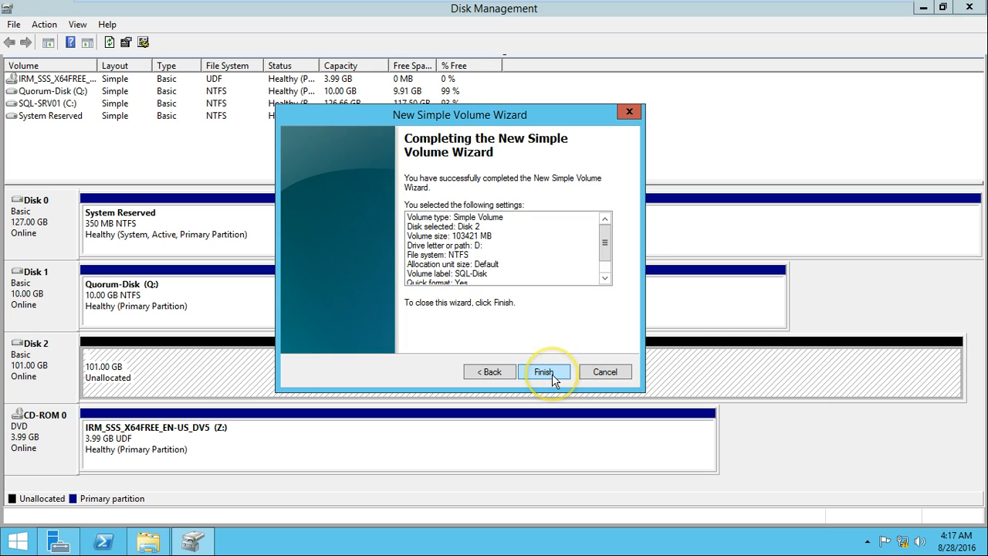
{"action": "left_click", "coordinate": [552, 374]}
{"action": "left_click", "coordinate": [104, 338]}
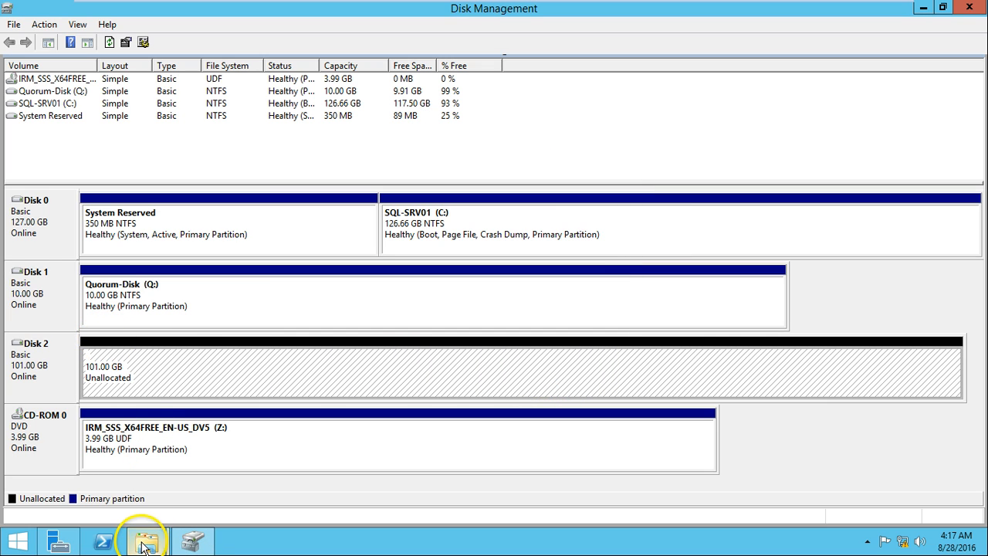
{"action": "mouse_move", "coordinate": [149, 533]}
{"action": "left_click", "coordinate": [208, 468]}
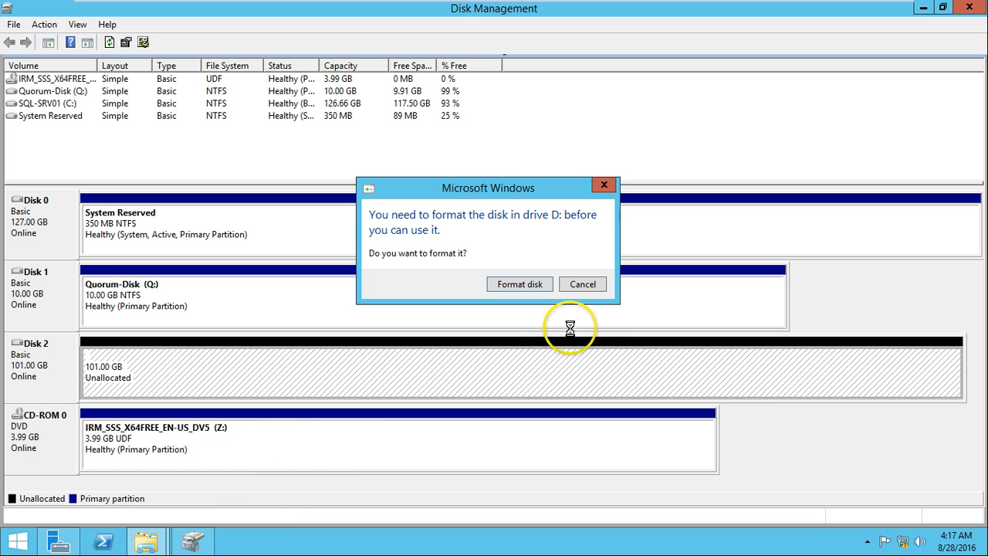
{"action": "left_click", "coordinate": [584, 285]}
Maximize This PC in File Explorer and refresh it to check the drive list for the SQL-Disk volume.
{"action": "left_click", "coordinate": [147, 540]}
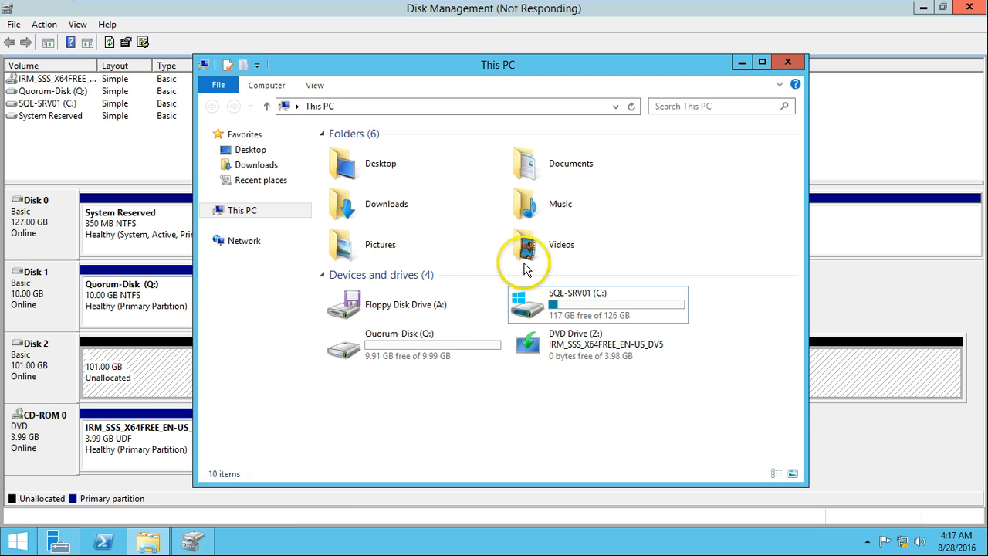
{"action": "double_click", "coordinate": [654, 68]}
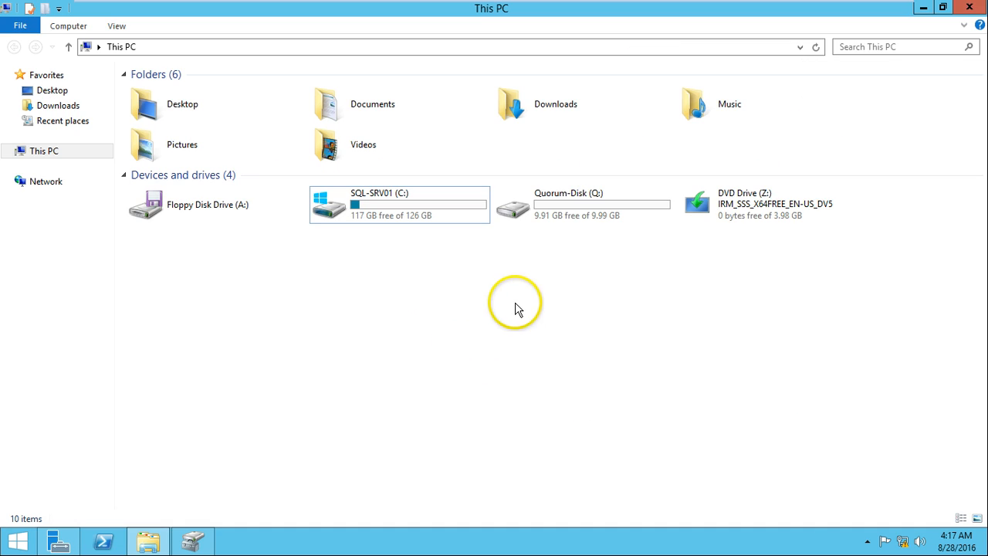
{"action": "right_click", "coordinate": [517, 309]}
{"action": "left_click", "coordinate": [554, 363]}
{"action": "right_click", "coordinate": [438, 311]}
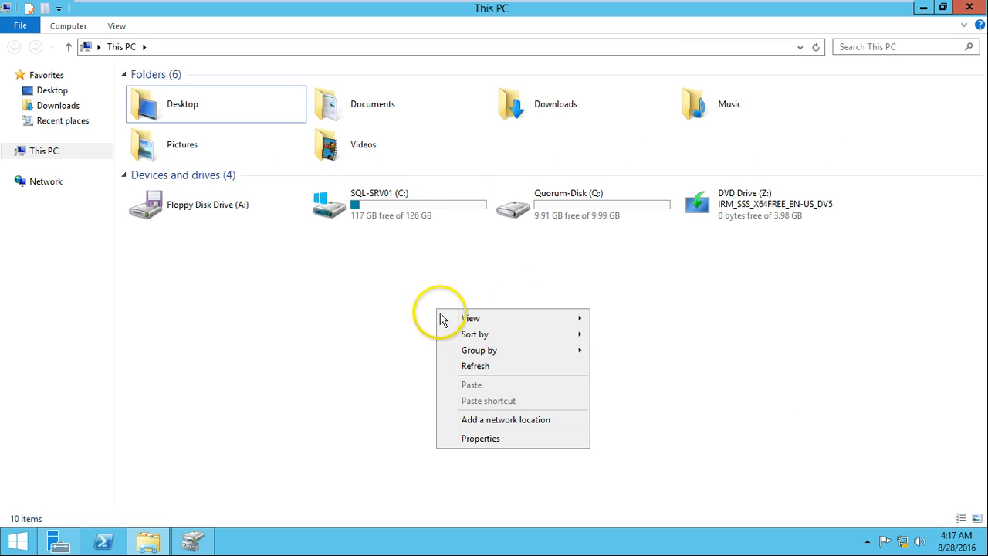
{"action": "left_click", "coordinate": [476, 368]}
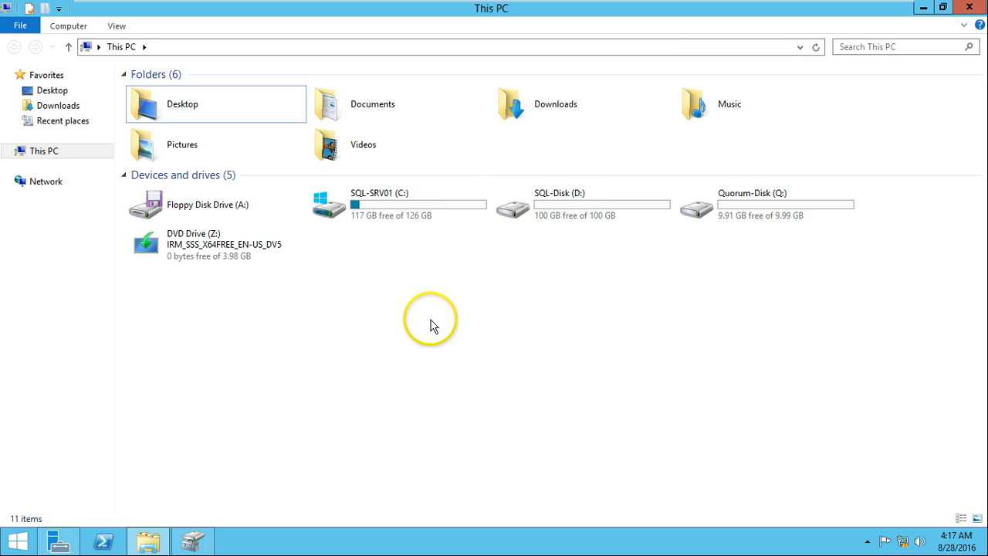
Check the SQL-SRV01, SQL-Disk, Quorum-Disk and DVD drives in This PC, refresh the list and return to Disk Management.
{"action": "left_click", "coordinate": [432, 215]}
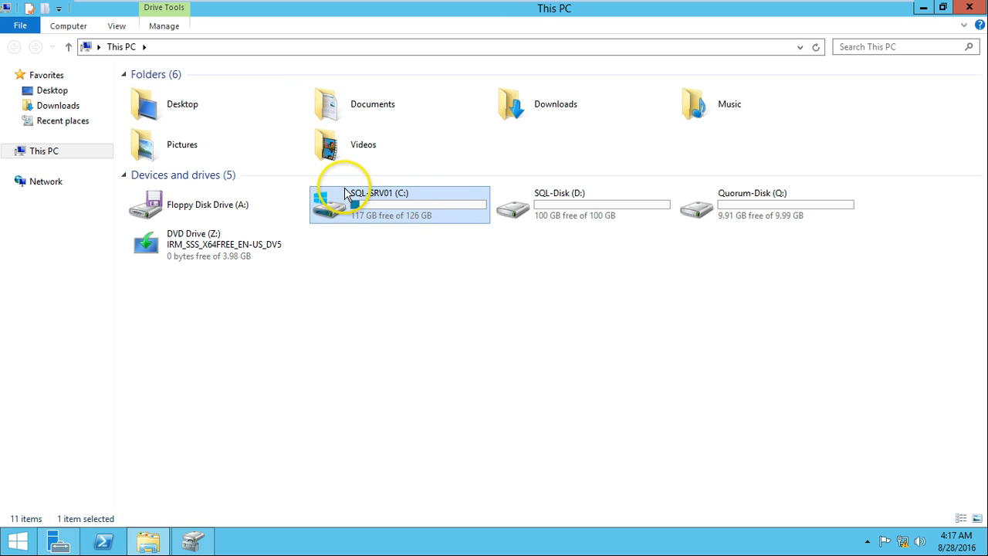
{"action": "left_click", "coordinate": [550, 219]}
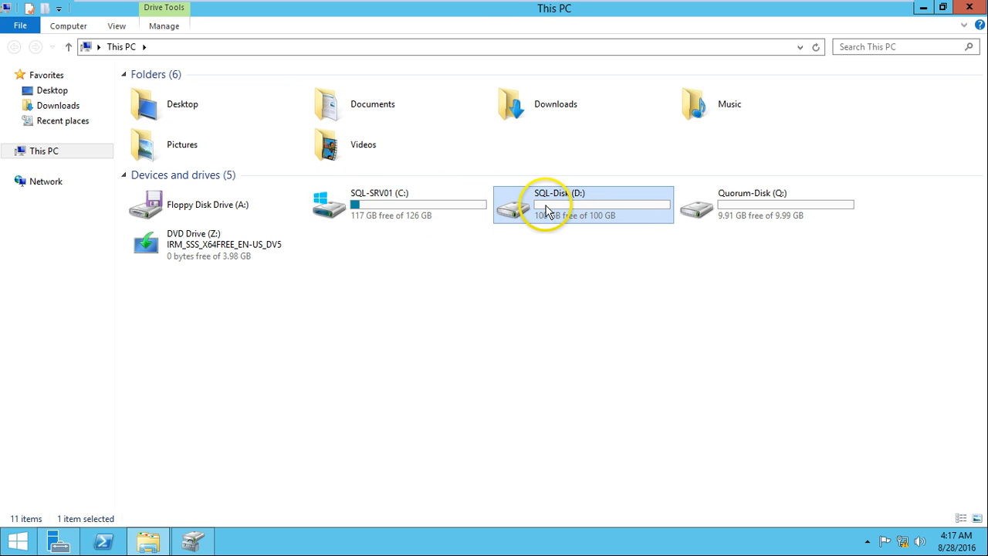
{"action": "left_click", "coordinate": [720, 202]}
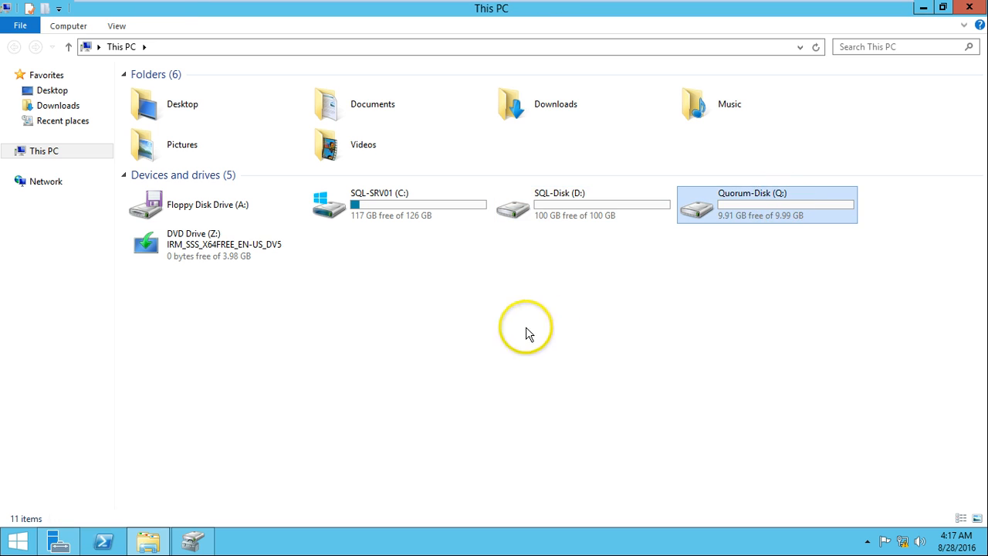
{"action": "left_click", "coordinate": [151, 247]}
{"action": "right_click", "coordinate": [364, 340]}
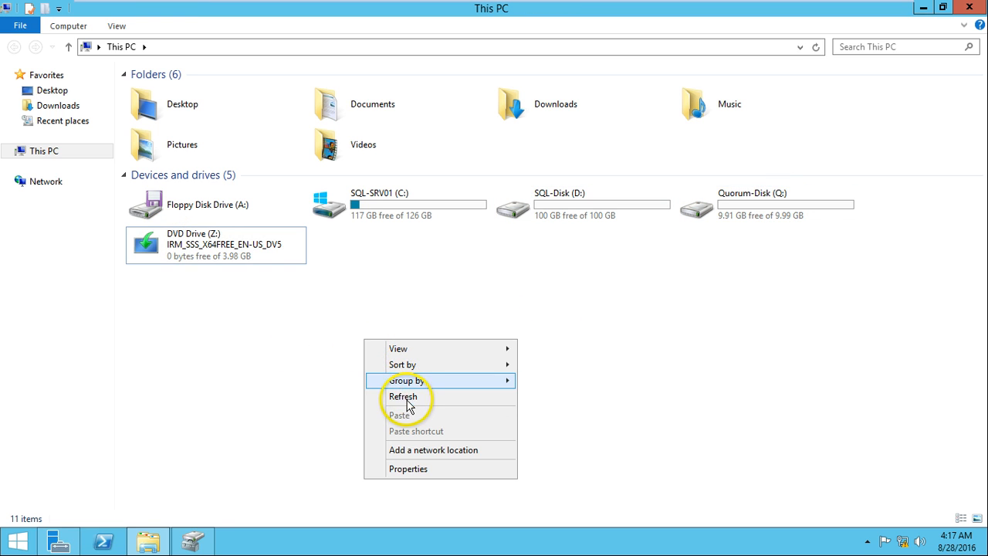
{"action": "left_click", "coordinate": [407, 400]}
{"action": "left_click", "coordinate": [154, 538]}
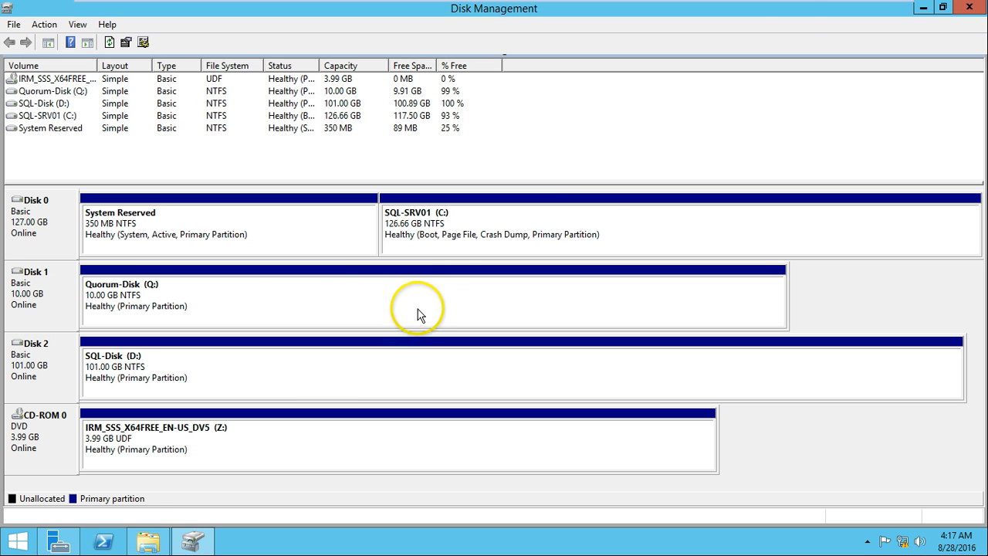
Switch to the SQL-SRV02 virtual machine, show its Disk Management and try to bring Disk 1 online.
{"action": "left_click", "coordinate": [774, 10]}
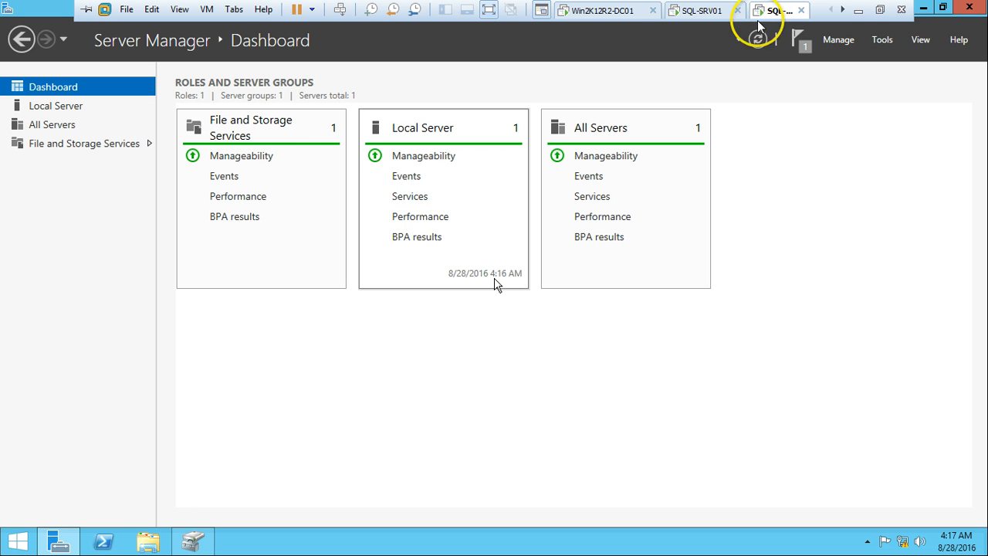
{"action": "left_click", "coordinate": [192, 539]}
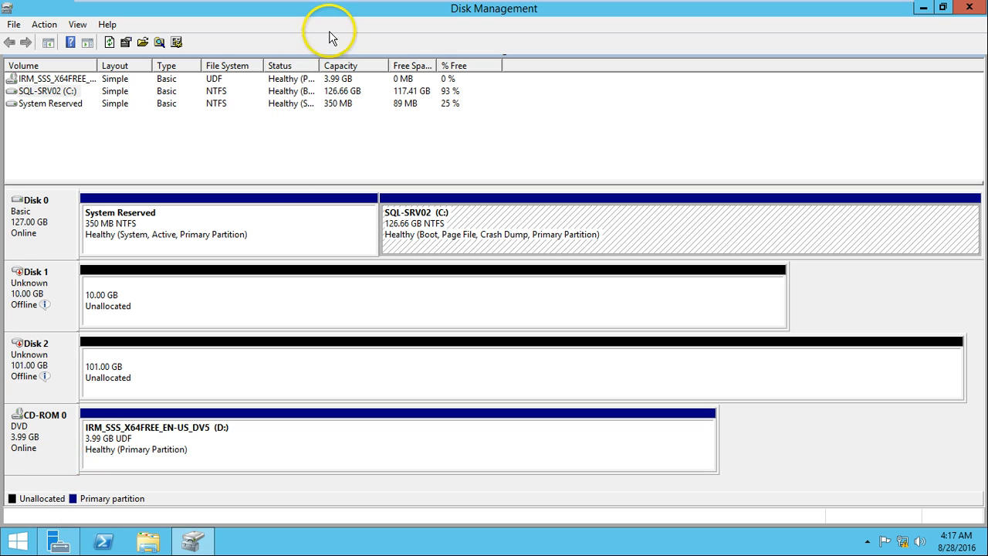
{"action": "right_click", "coordinate": [76, 278]}
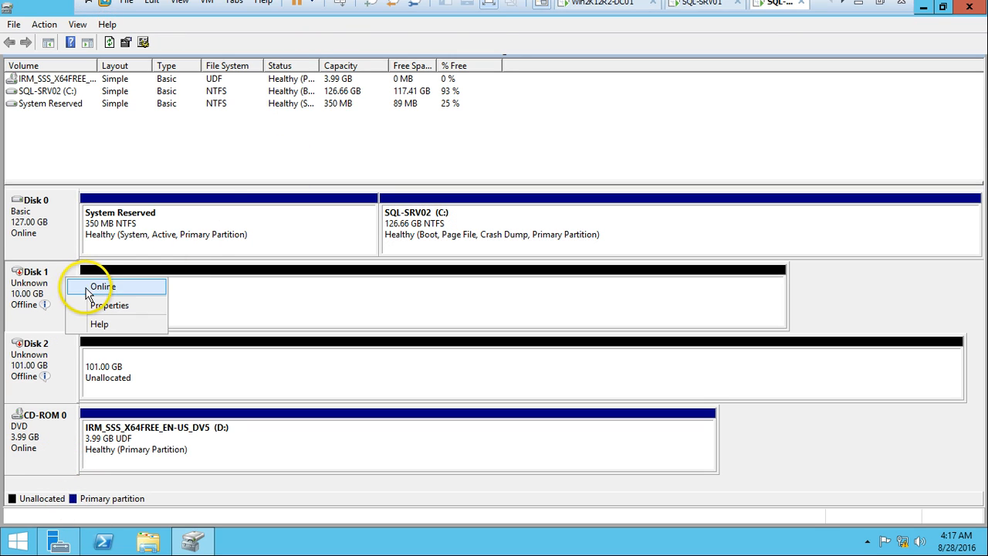
{"action": "left_click", "coordinate": [87, 284]}
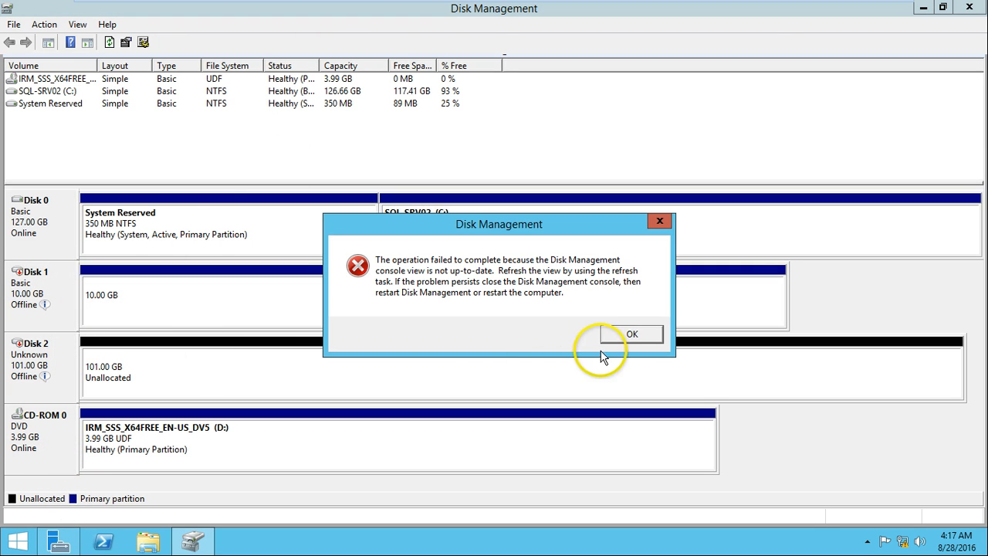
{"action": "left_click", "coordinate": [631, 335]}
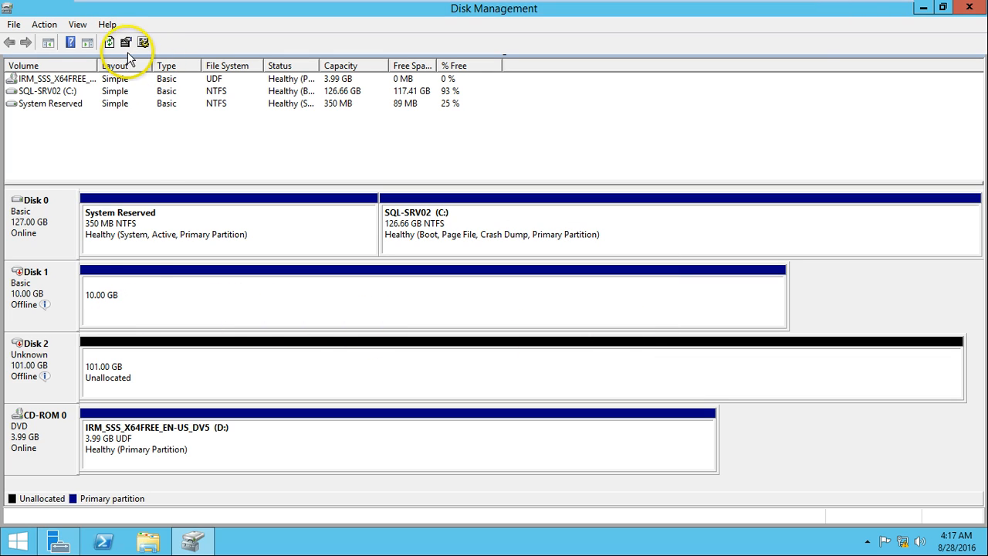
Refresh the disk view on SQL-SRV02 and bring Disk 1 and Disk 2 online.
{"action": "left_click", "coordinate": [112, 44]}
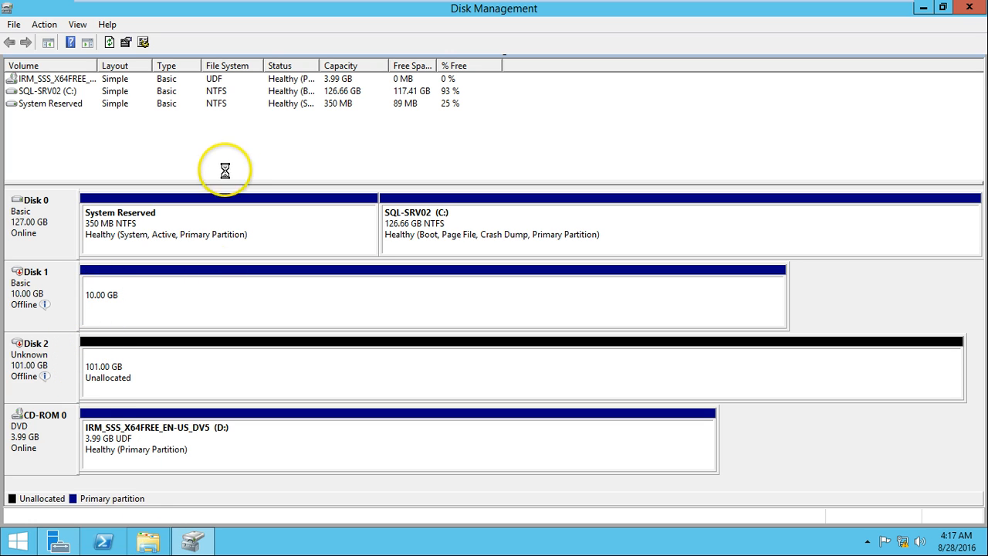
{"action": "right_click", "coordinate": [73, 289]}
{"action": "left_click", "coordinate": [100, 300]}
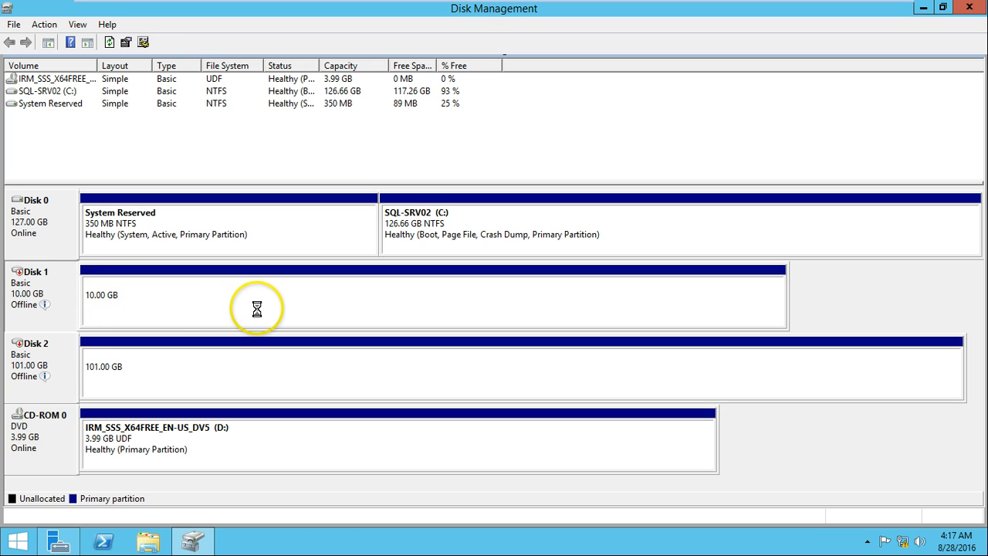
{"action": "right_click", "coordinate": [65, 356]}
{"action": "left_click", "coordinate": [101, 363]}
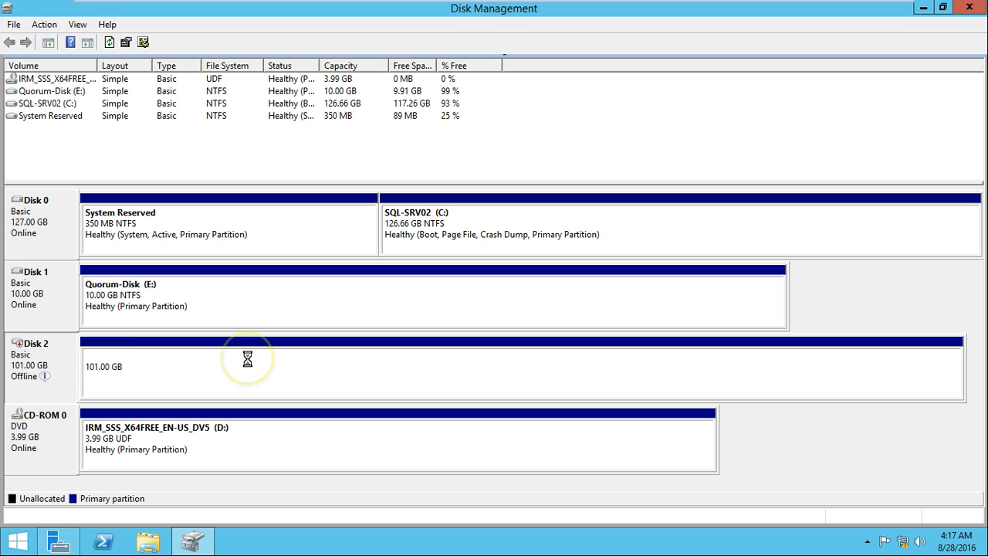
Open the drive letter and path settings of the CD-ROM 0 volume on SQL-SRV02.
{"action": "right_click", "coordinate": [270, 436]}
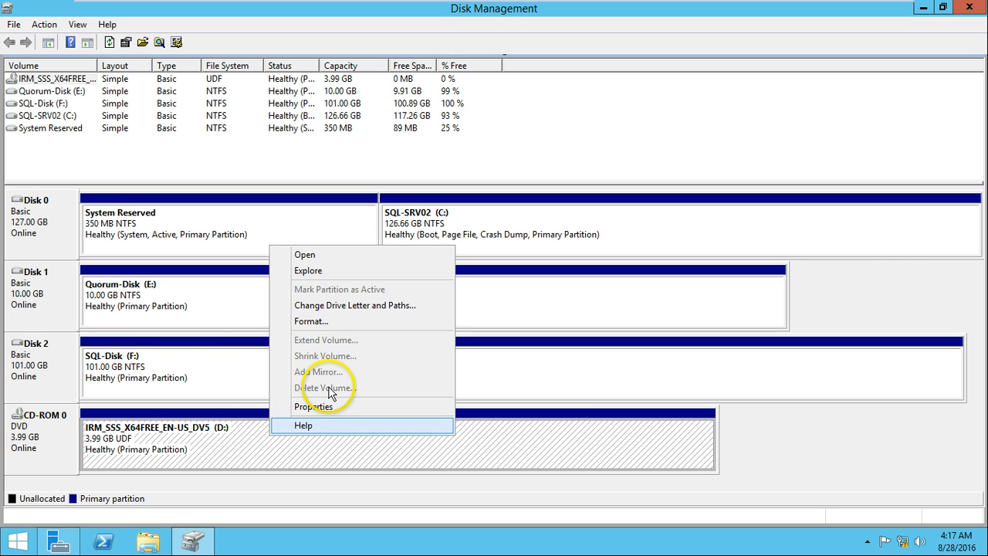
{"action": "left_click", "coordinate": [332, 306]}
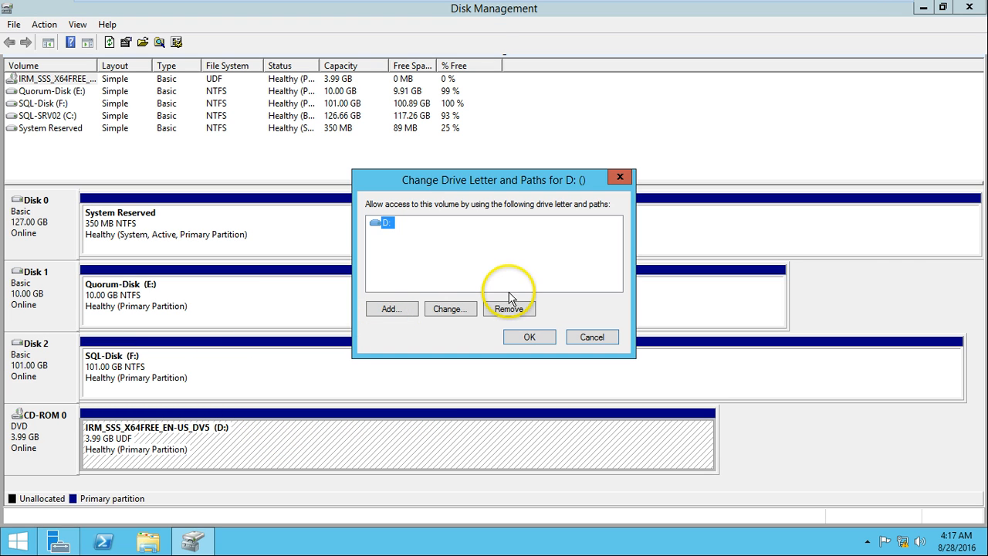
Assign drive letter Q to the CD-ROM volume and accept the drive-letter warning.
{"action": "left_click", "coordinate": [452, 311]}
{"action": "left_click", "coordinate": [612, 244]}
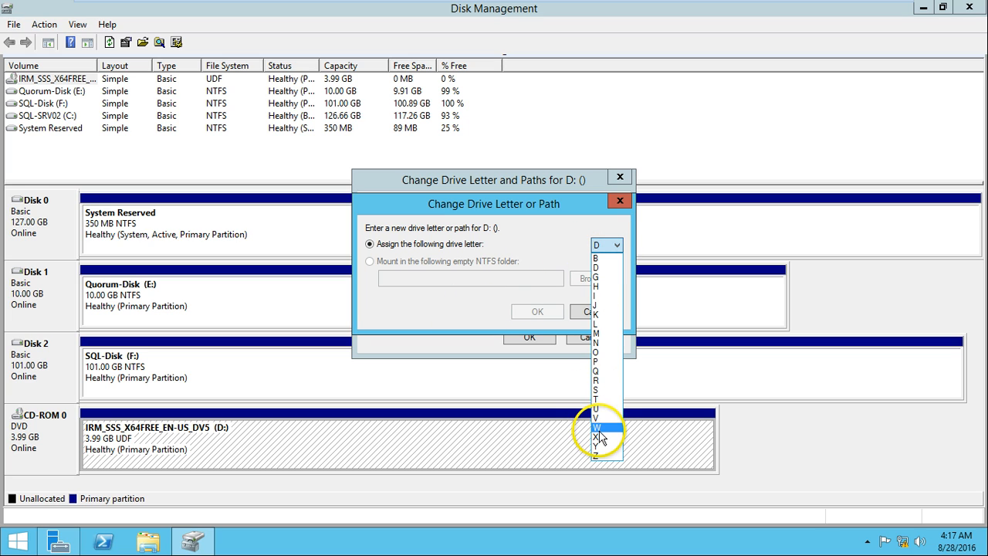
{"action": "left_click", "coordinate": [601, 371]}
{"action": "left_click", "coordinate": [538, 313]}
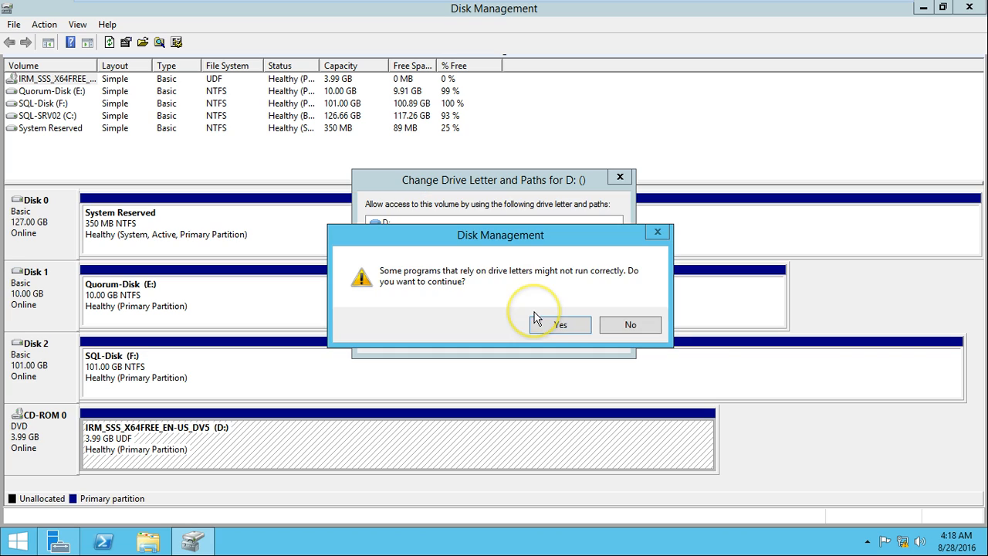
{"action": "left_click", "coordinate": [559, 325]}
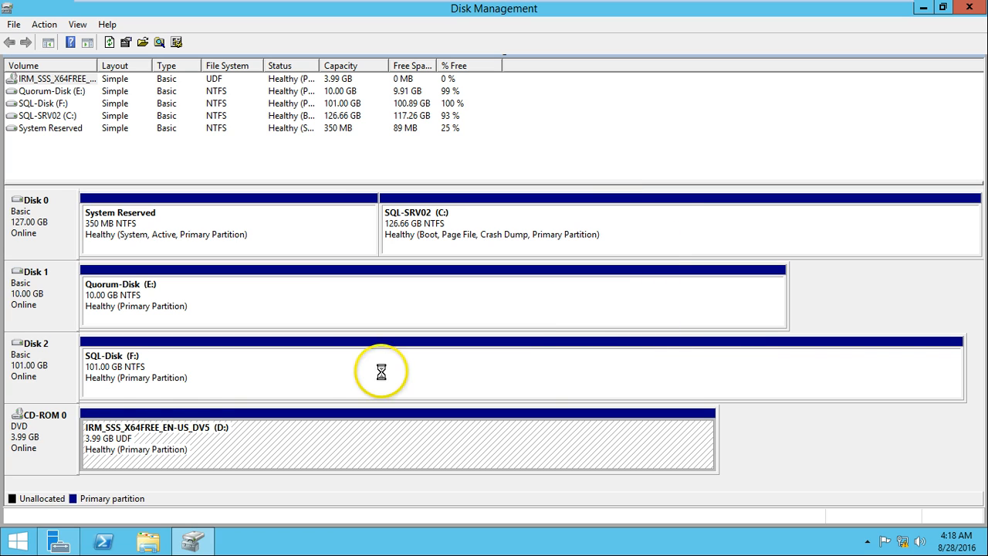
Change the CD-ROM volume's drive letter to Z, accept the volume-in-use warning and dismiss the disc notification.
{"action": "right_click", "coordinate": [243, 445]}
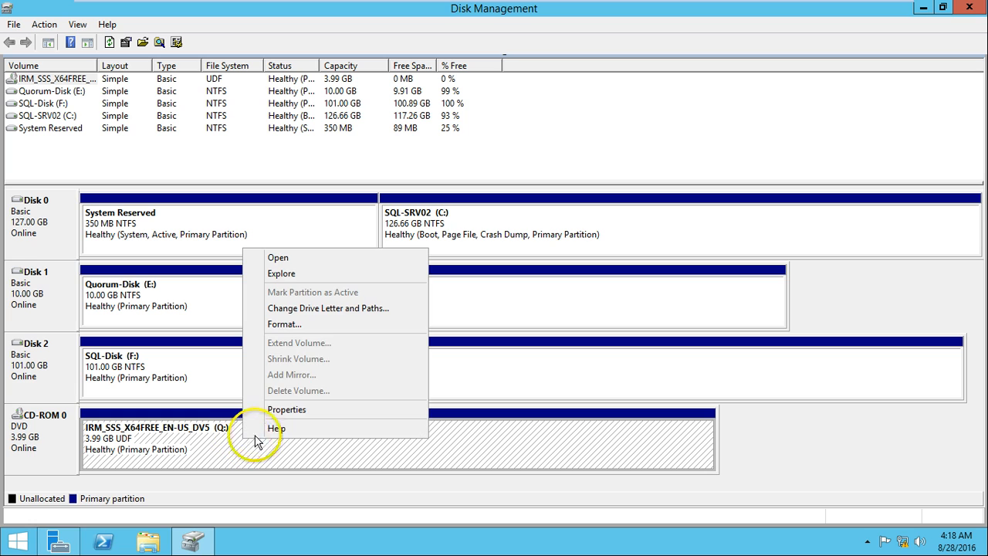
{"action": "left_click", "coordinate": [328, 309]}
{"action": "left_click", "coordinate": [451, 308]}
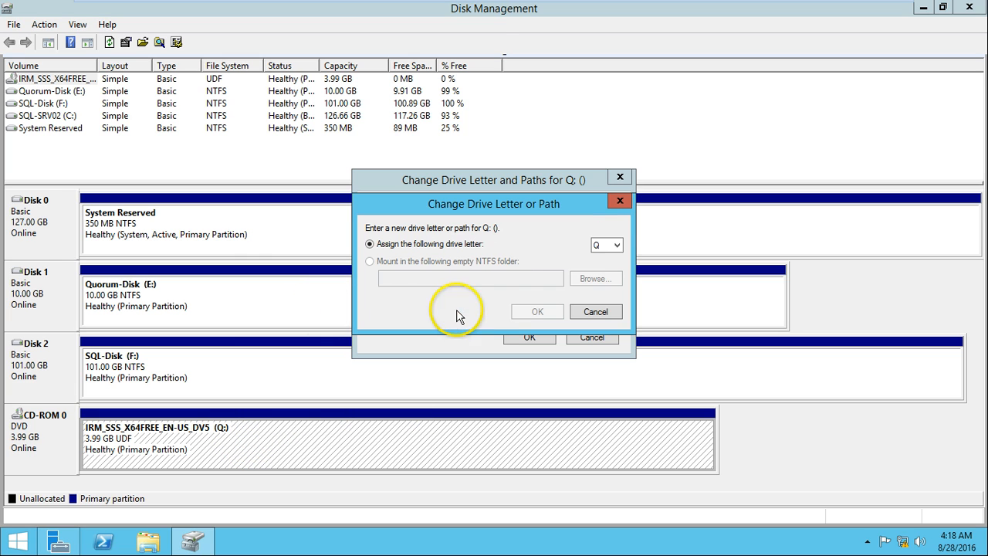
{"action": "left_click", "coordinate": [610, 245]}
{"action": "left_click", "coordinate": [600, 447]}
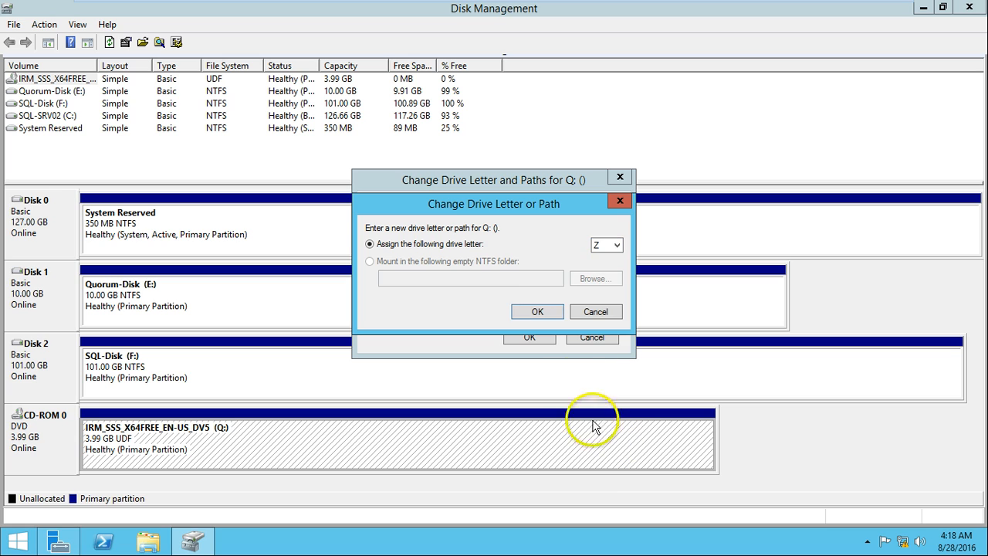
{"action": "left_click", "coordinate": [536, 313]}
{"action": "left_click", "coordinate": [490, 326]}
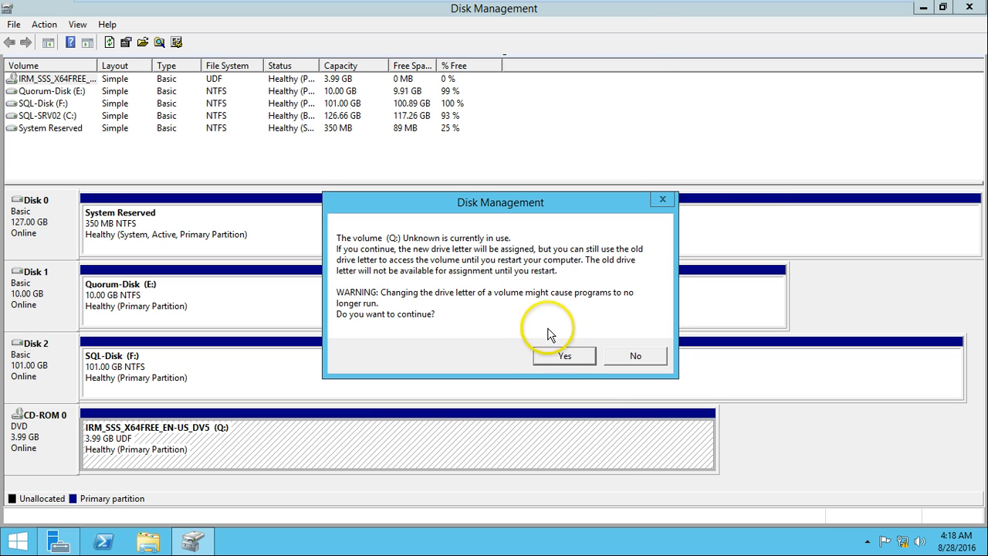
{"action": "left_click", "coordinate": [564, 356]}
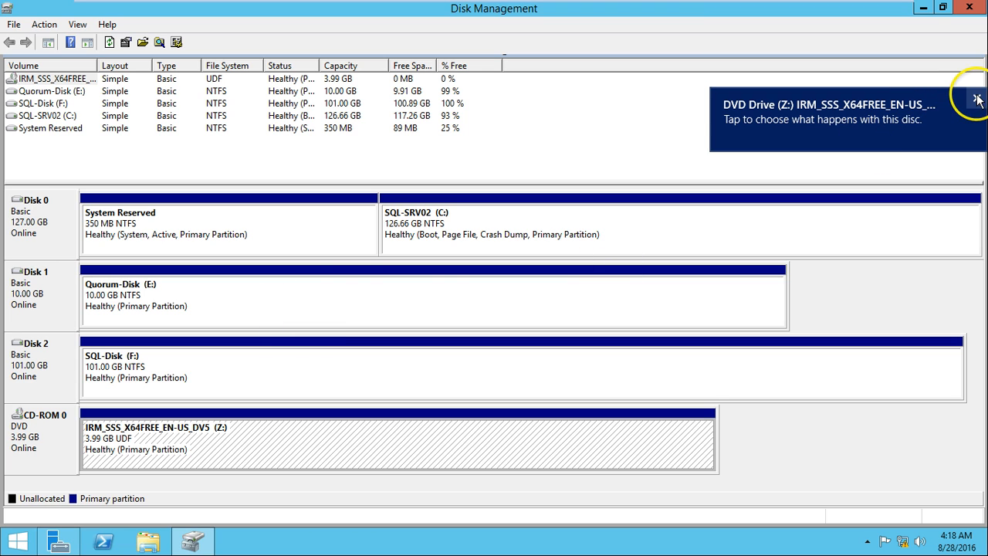
{"action": "left_click", "coordinate": [976, 98]}
Change the drive letter of the Quorum-Disk volume on Disk 1 to Q, accepting the warning.
{"action": "left_click", "coordinate": [304, 295]}
{"action": "right_click", "coordinate": [304, 294]}
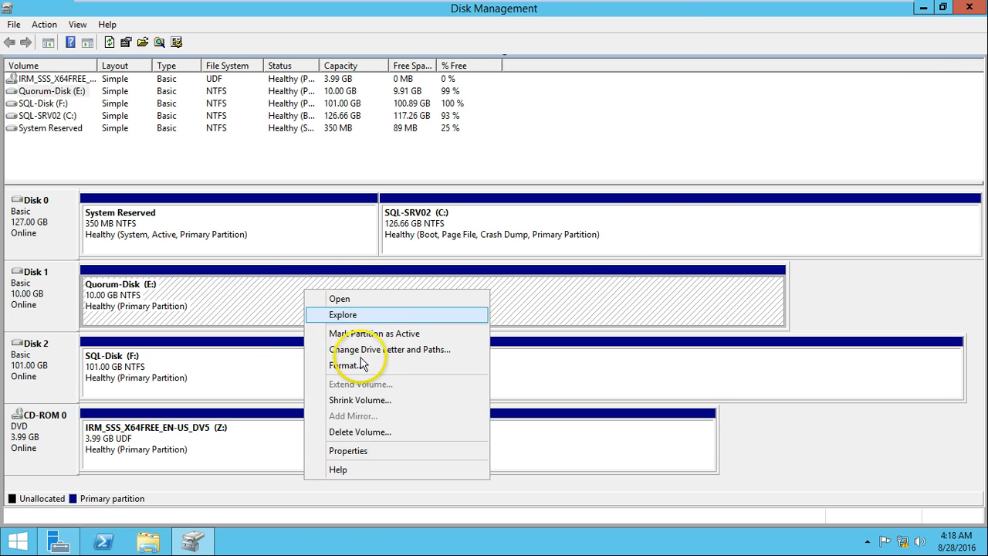
{"action": "left_click", "coordinate": [363, 351]}
{"action": "left_click", "coordinate": [454, 308]}
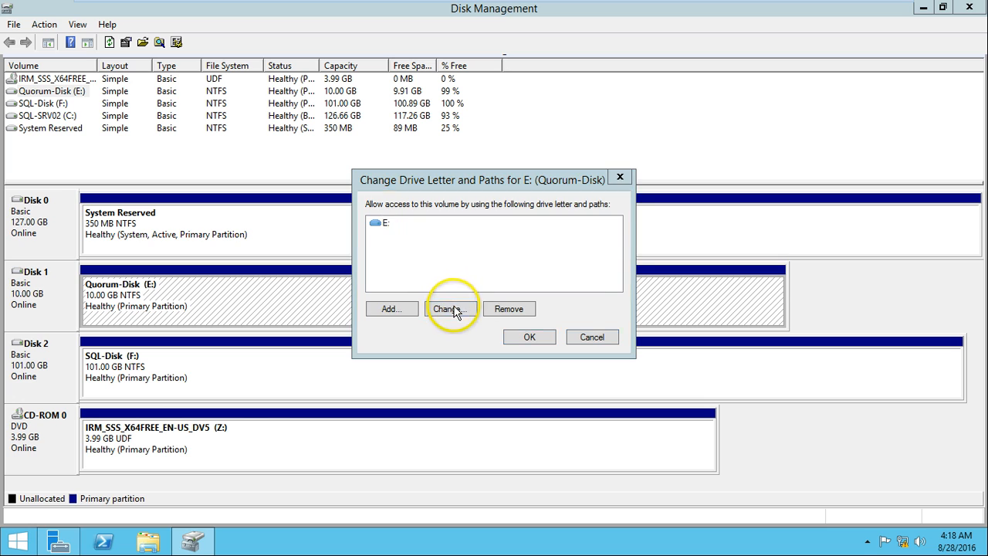
{"action": "left_click", "coordinate": [606, 245]}
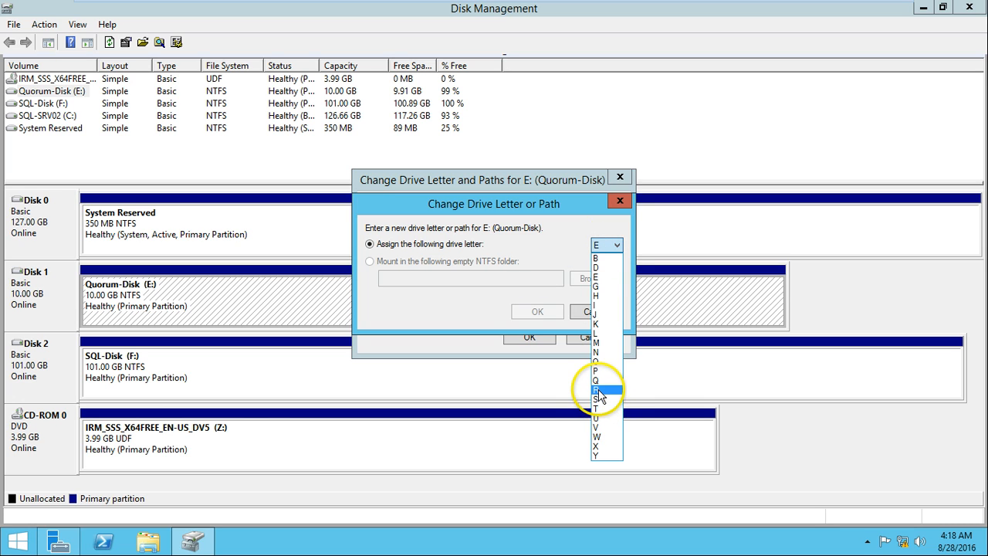
{"action": "left_click", "coordinate": [601, 394]}
{"action": "left_click", "coordinate": [538, 310]}
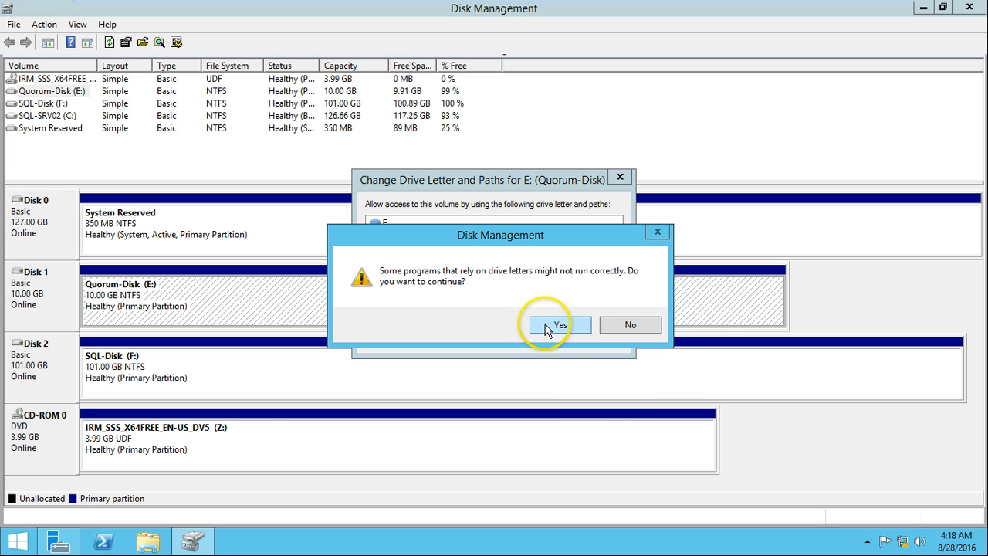
{"action": "left_click", "coordinate": [549, 325]}
Change the drive letter of the SQL-Disk volume on Disk 2 to D, accepting the warning.
{"action": "right_click", "coordinate": [329, 375]}
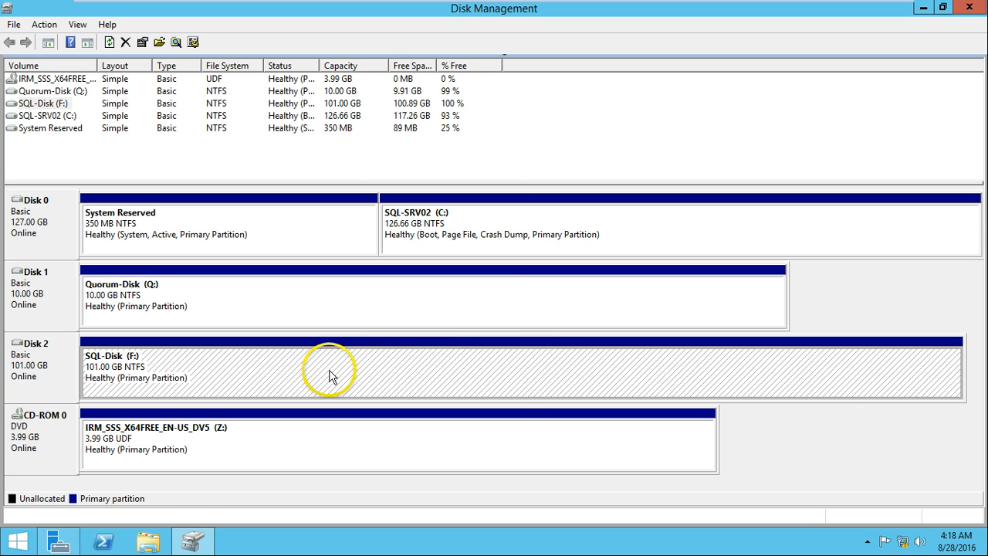
{"action": "left_click", "coordinate": [389, 246]}
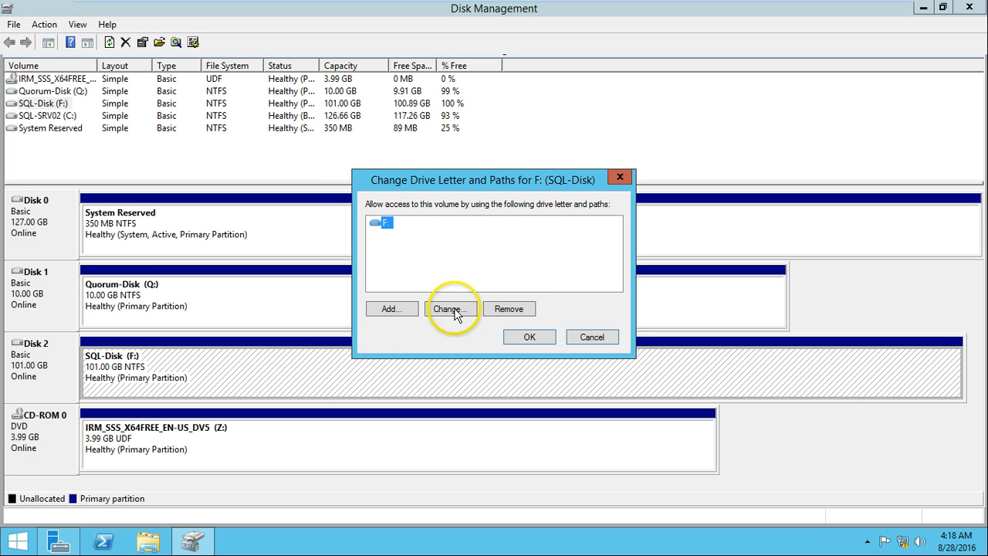
{"action": "left_click", "coordinate": [384, 307]}
{"action": "left_click", "coordinate": [607, 246]}
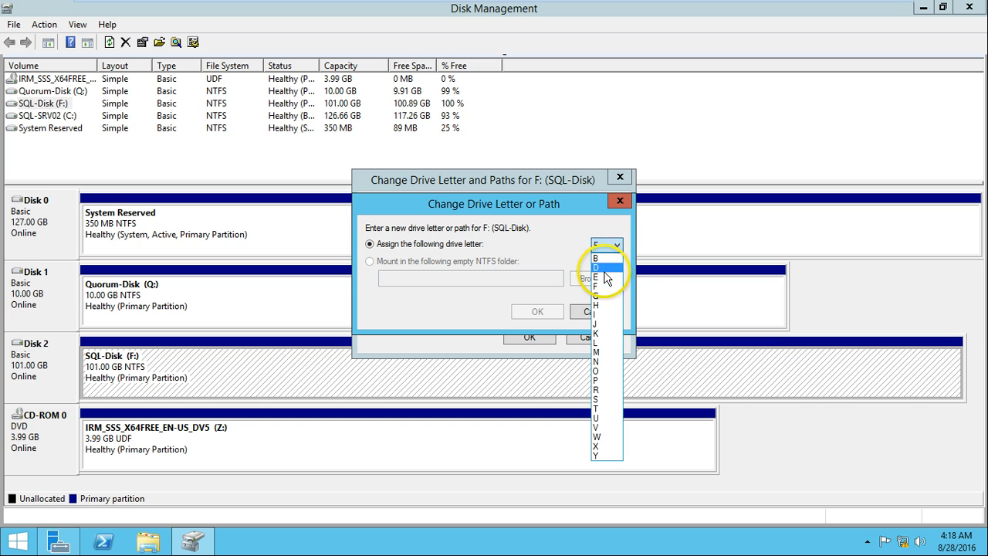
{"action": "left_click", "coordinate": [609, 267]}
{"action": "left_click", "coordinate": [537, 311]}
{"action": "left_click", "coordinate": [555, 327]}
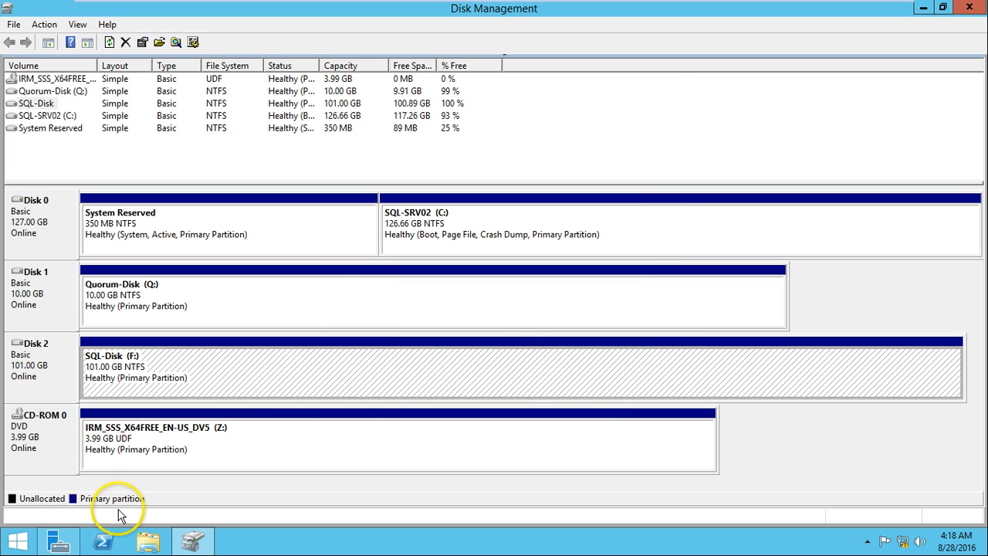
Open This PC in a maximized File Explorer window and refresh it to check the drive letters on SQL-SRV02.
{"action": "left_click", "coordinate": [150, 546]}
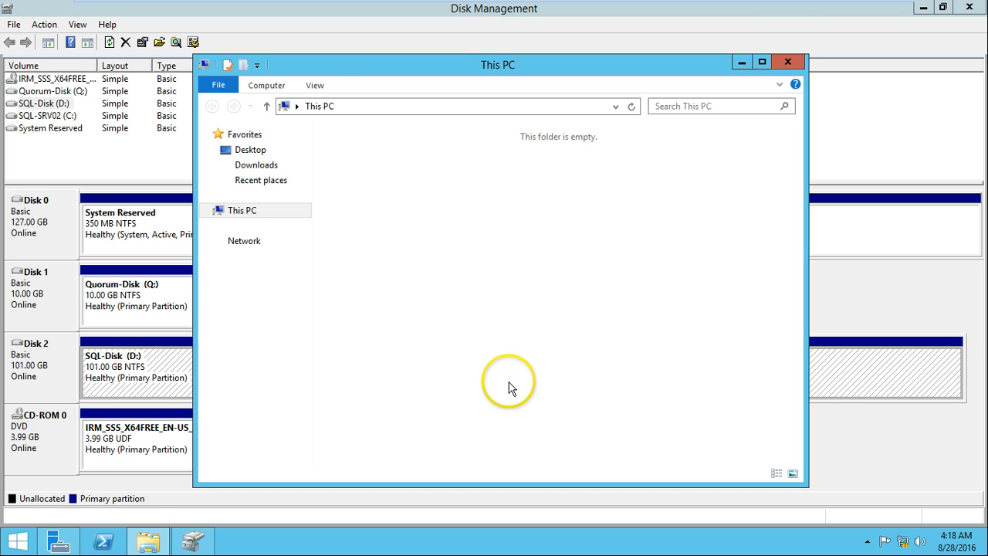
{"action": "double_click", "coordinate": [602, 65]}
{"action": "right_click", "coordinate": [443, 376]}
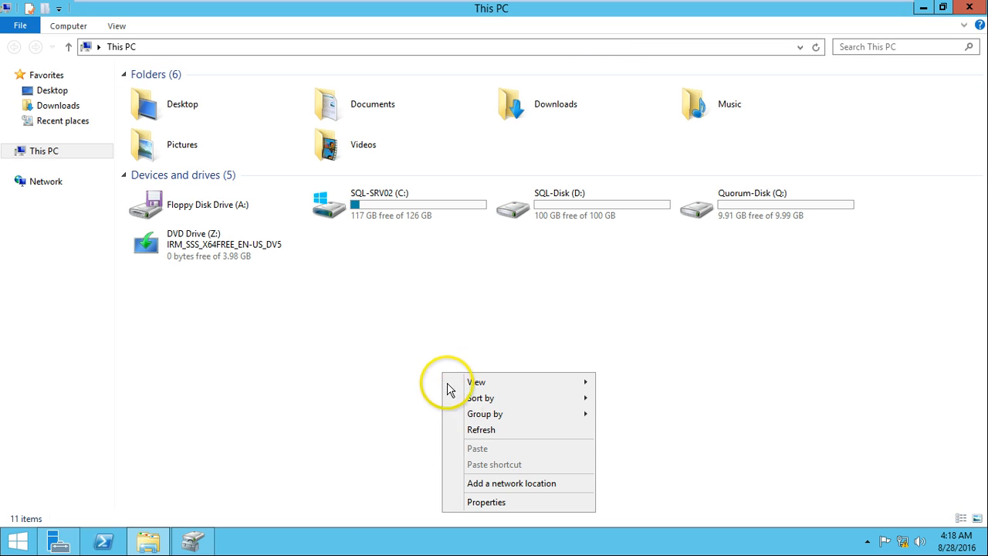
{"action": "left_click", "coordinate": [479, 429]}
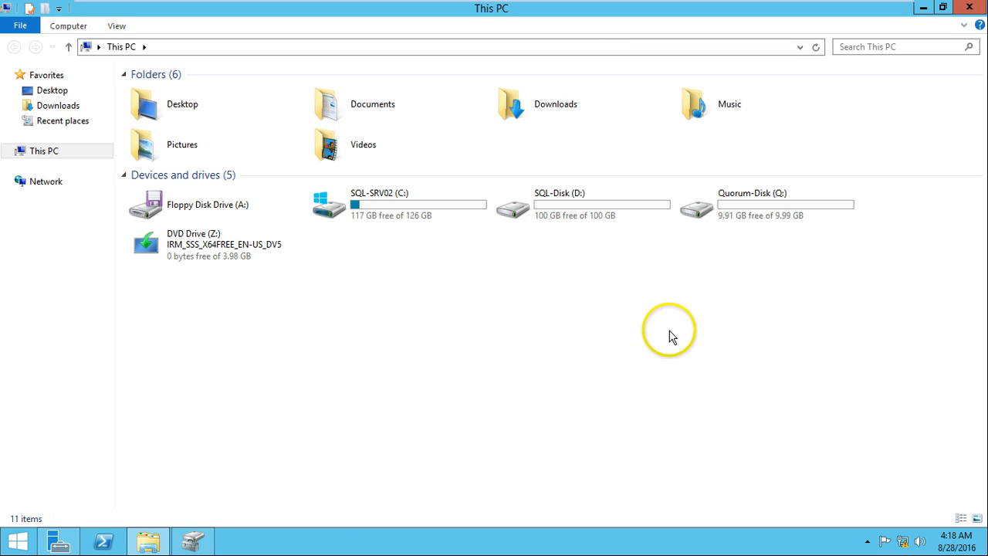
{"action": "left_click", "coordinate": [761, 222]}
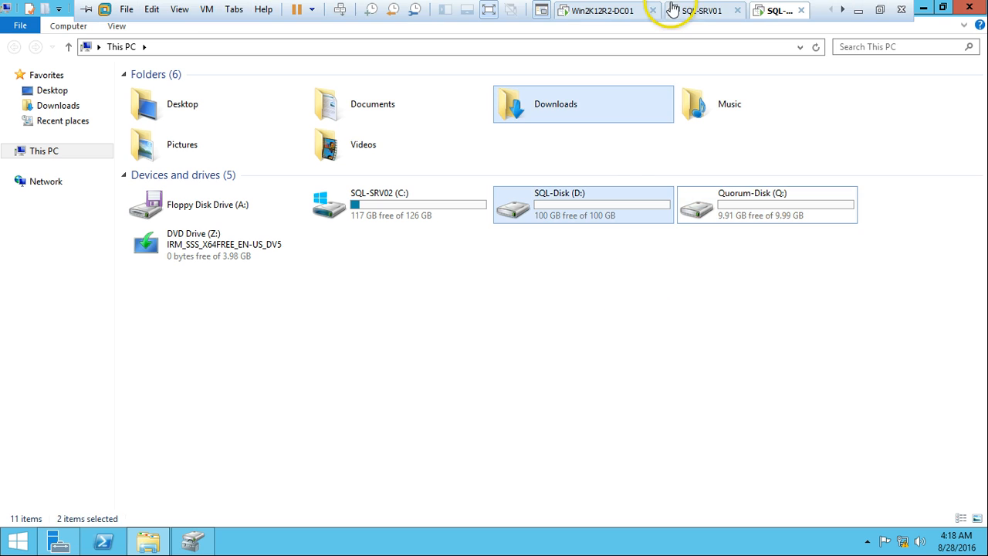
Switch to SQL-SRV01, close Disk Management, check the drive letters in This PC and close File Explorer.
{"action": "left_click", "coordinate": [706, 12]}
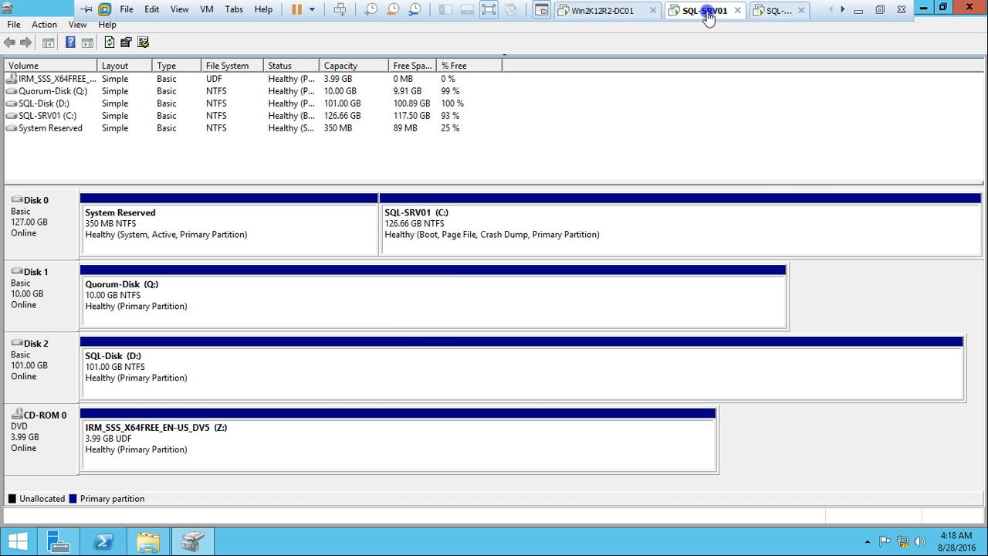
{"action": "left_click", "coordinate": [969, 7]}
{"action": "left_click", "coordinate": [147, 541]}
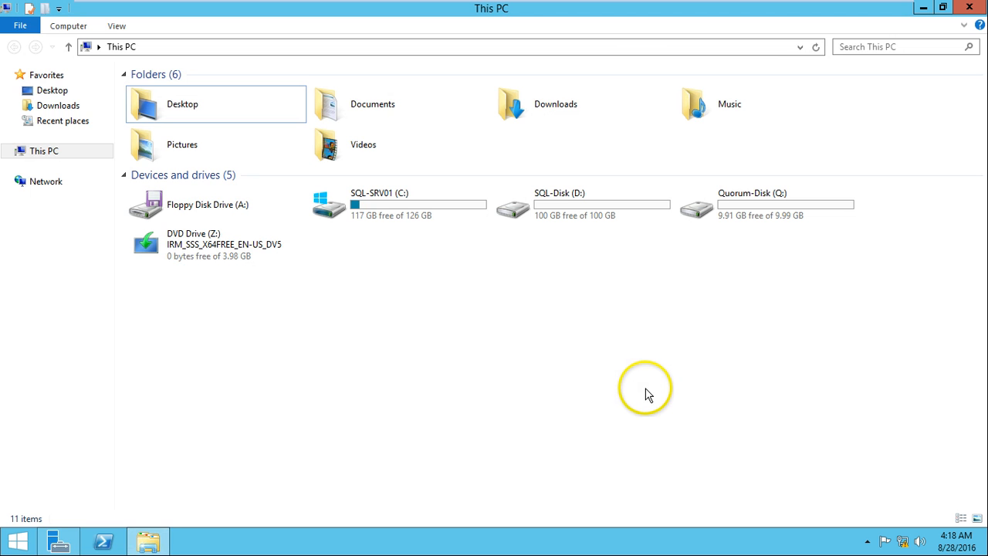
{"action": "right_click", "coordinate": [534, 332]}
{"action": "left_click", "coordinate": [545, 384]}
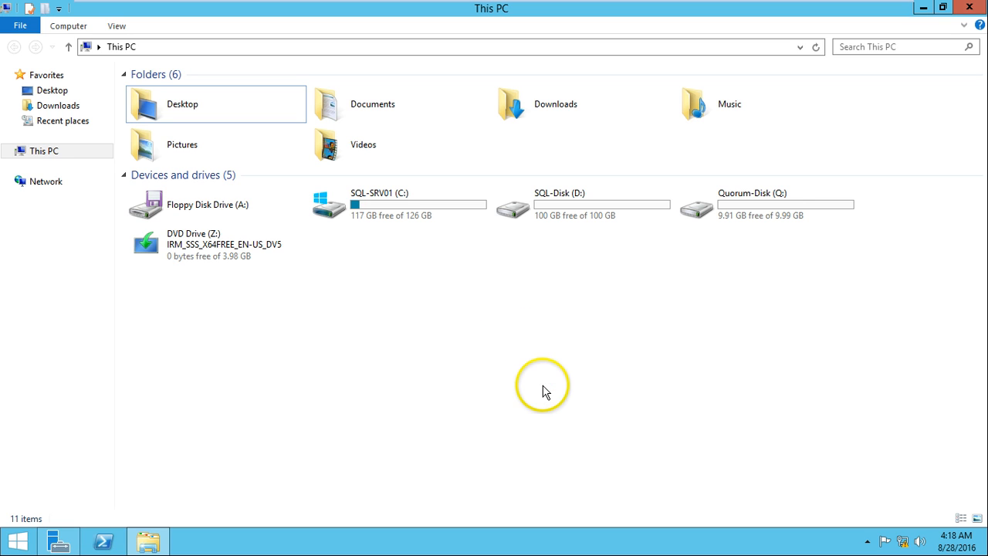
{"action": "left_click_drag", "start_coordinate": [545, 393], "coordinate": [946, 31]}
{"action": "left_click", "coordinate": [970, 14]}
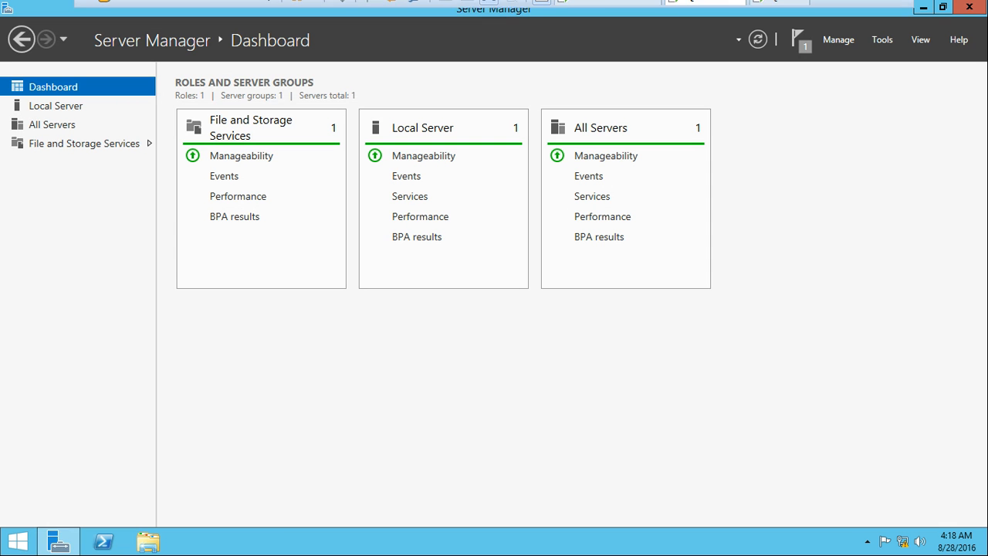
Switch back to SQL-SRV02 and close its File Explorer and Disk Management windows.
{"action": "left_click", "coordinate": [759, 11]}
{"action": "left_click_drag", "start_coordinate": [494, 397], "coordinate": [971, 40]}
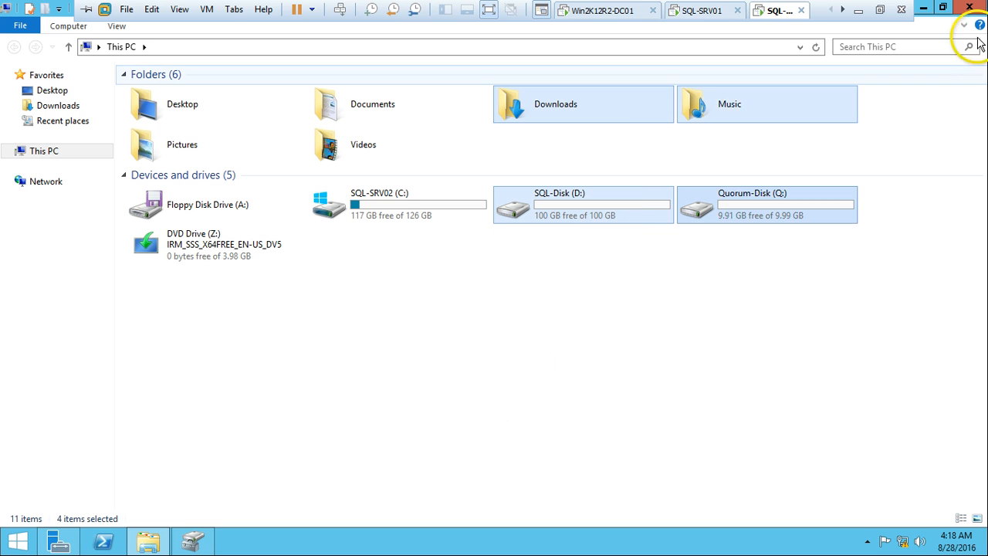
{"action": "left_click", "coordinate": [971, 8]}
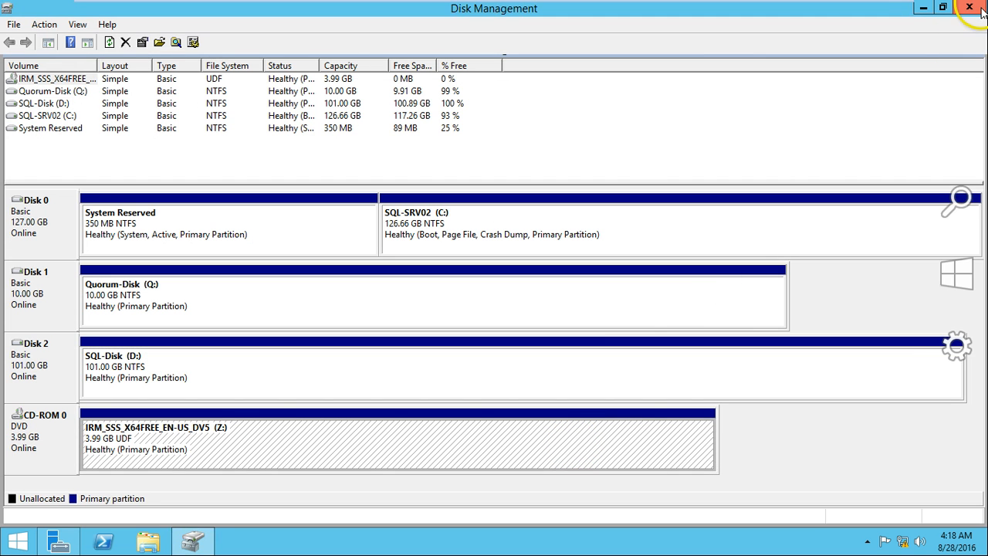
{"action": "left_click", "coordinate": [970, 7]}
Exit the VM's full-screen view and review the SQL Server 2012 cluster steps slide in PowerPoint before returning to VMware Workstation.
{"action": "mouse_move", "coordinate": [721, 8]}
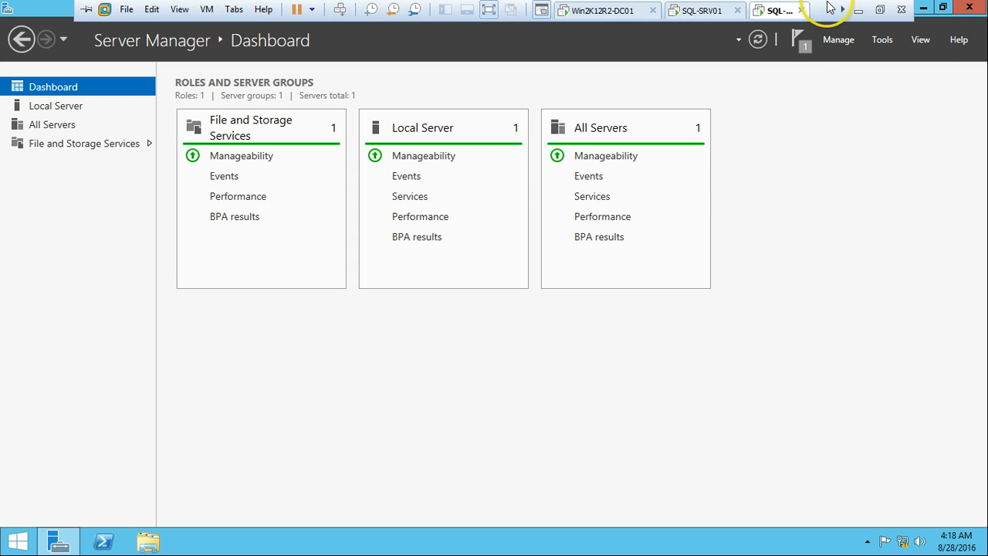
{"action": "left_click", "coordinate": [488, 9]}
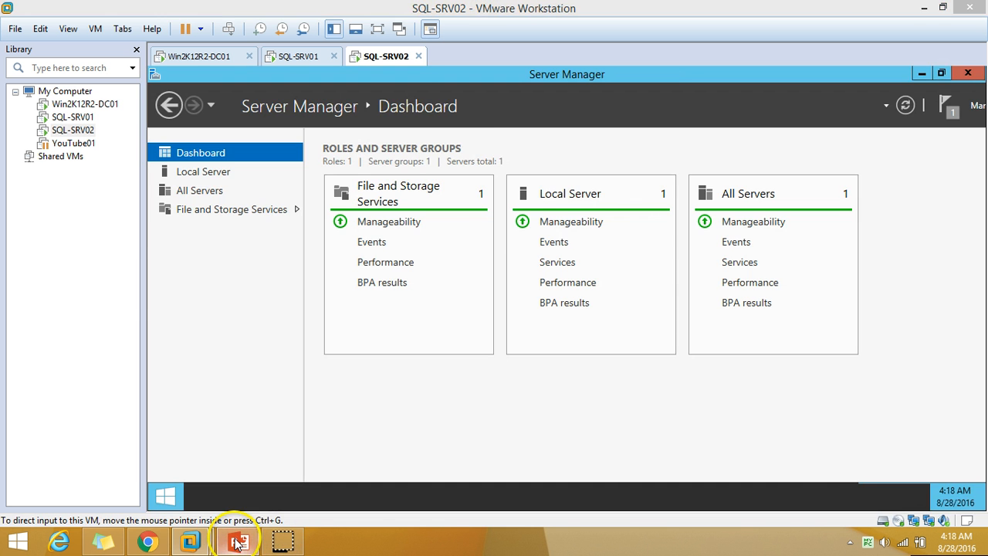
{"action": "left_click", "coordinate": [237, 542]}
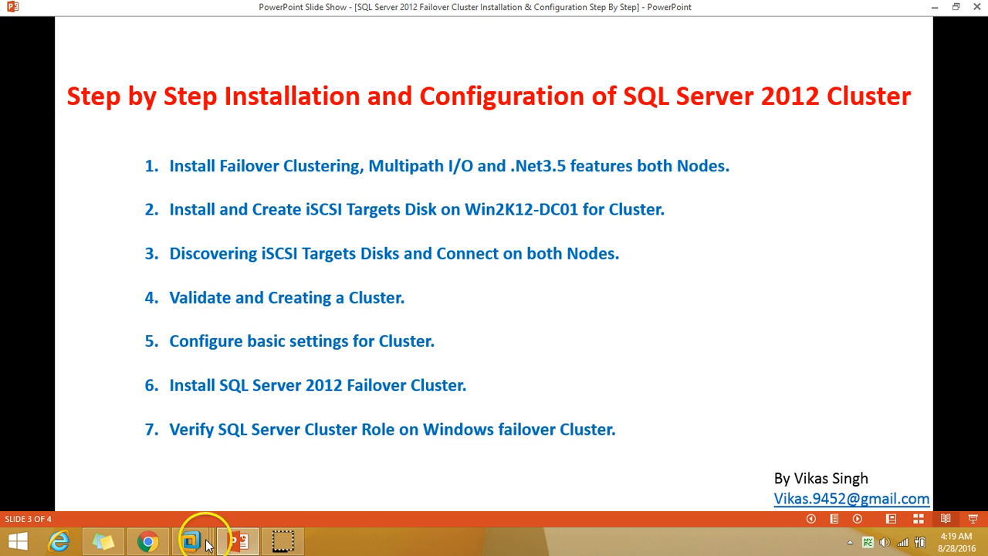
{"action": "left_click", "coordinate": [237, 543]}
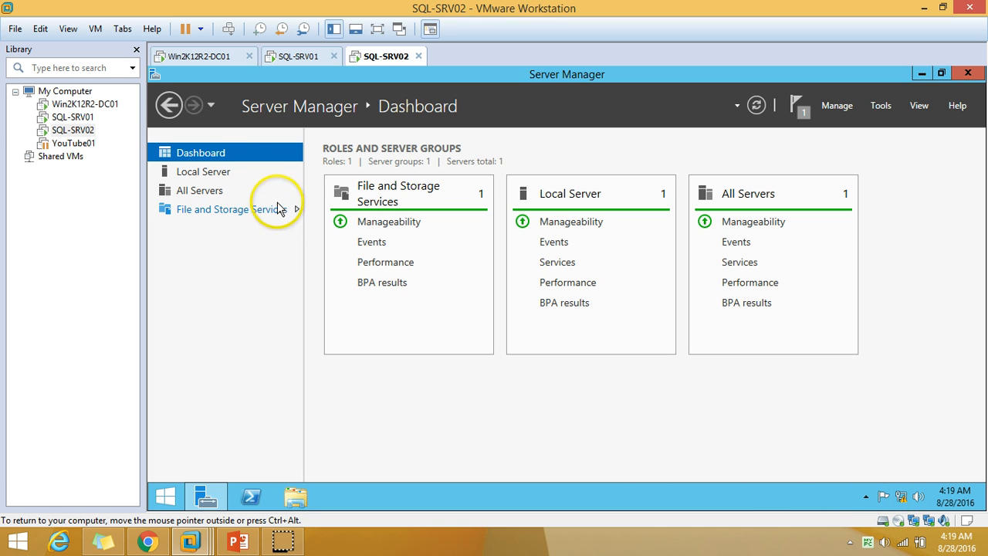
View the Local Server properties in Server Manager on SQL-SRV02 and on SQL-SRV01.
{"action": "left_click", "coordinate": [227, 172]}
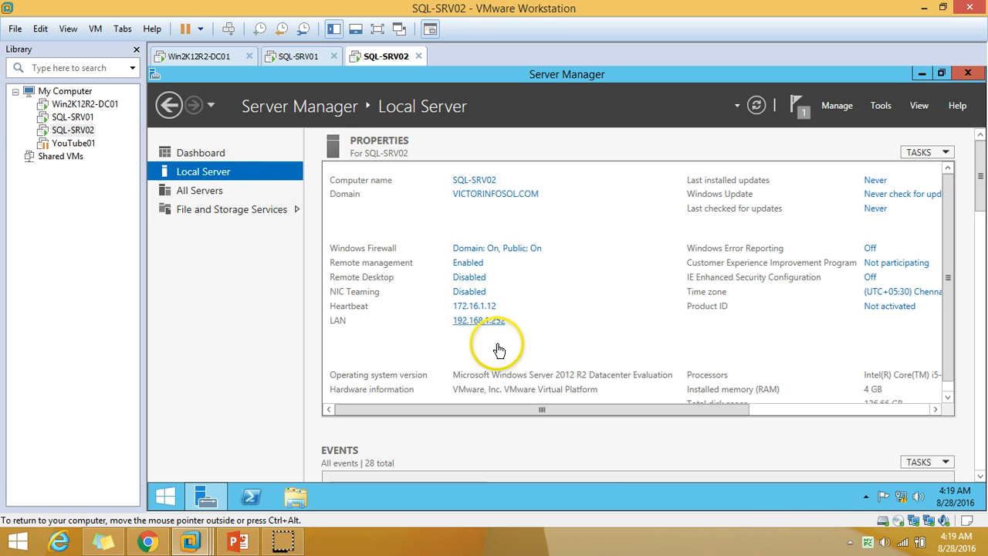
{"action": "left_click", "coordinate": [301, 56]}
{"action": "left_click", "coordinate": [226, 171]}
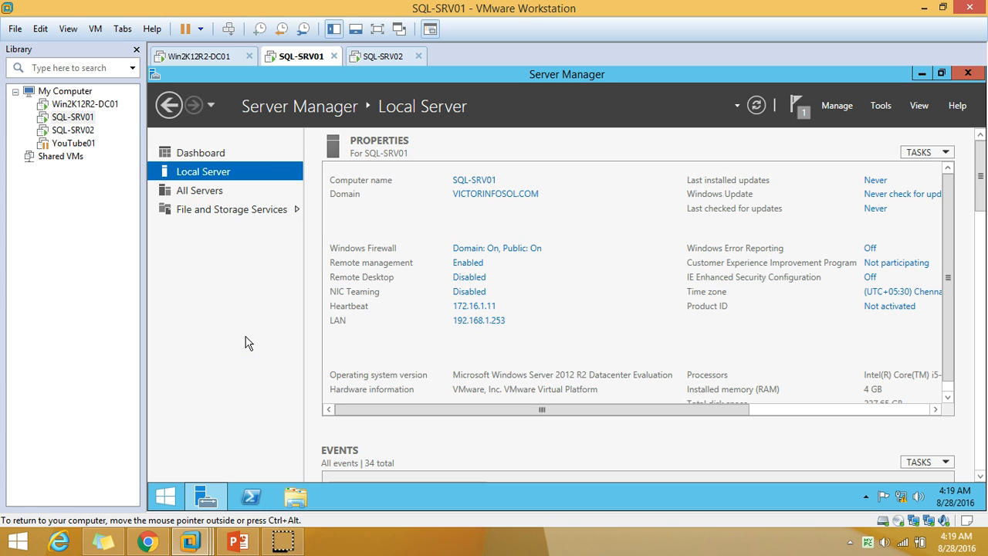
Return to the Server Manager dashboard on SQL-SRV01 and launch Failover Cluster Manager.
{"action": "left_click", "coordinate": [248, 153]}
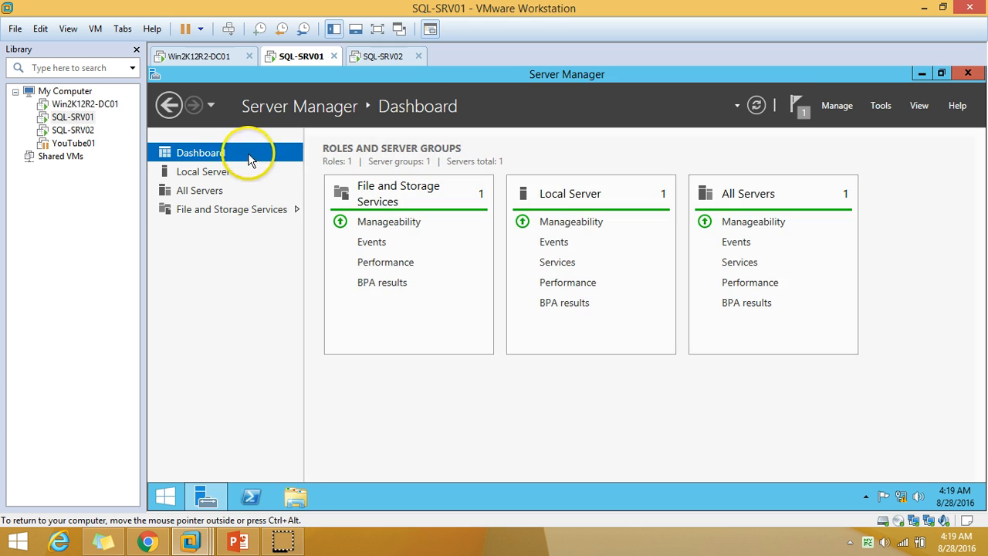
{"action": "left_click", "coordinate": [833, 108]}
{"action": "left_click", "coordinate": [879, 107]}
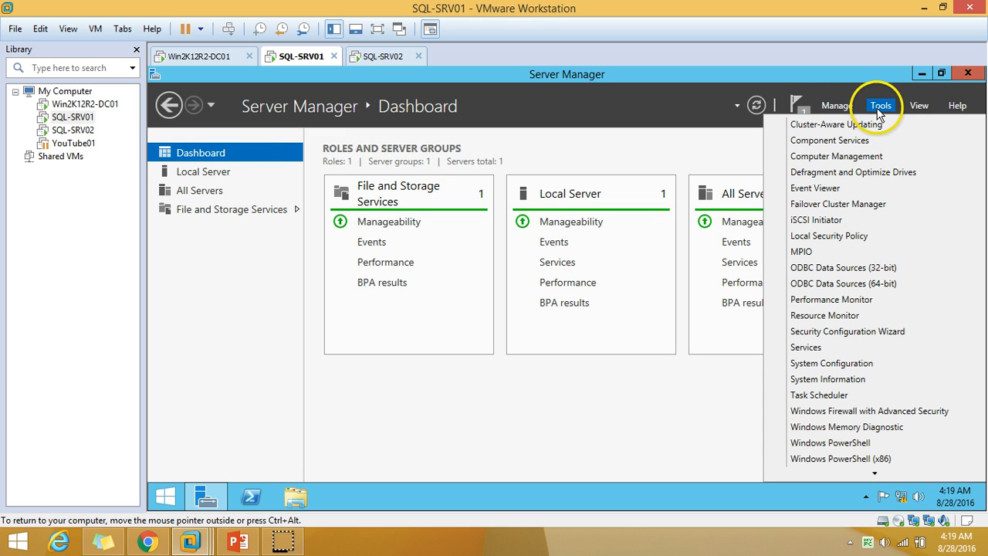
{"action": "left_click", "coordinate": [856, 206]}
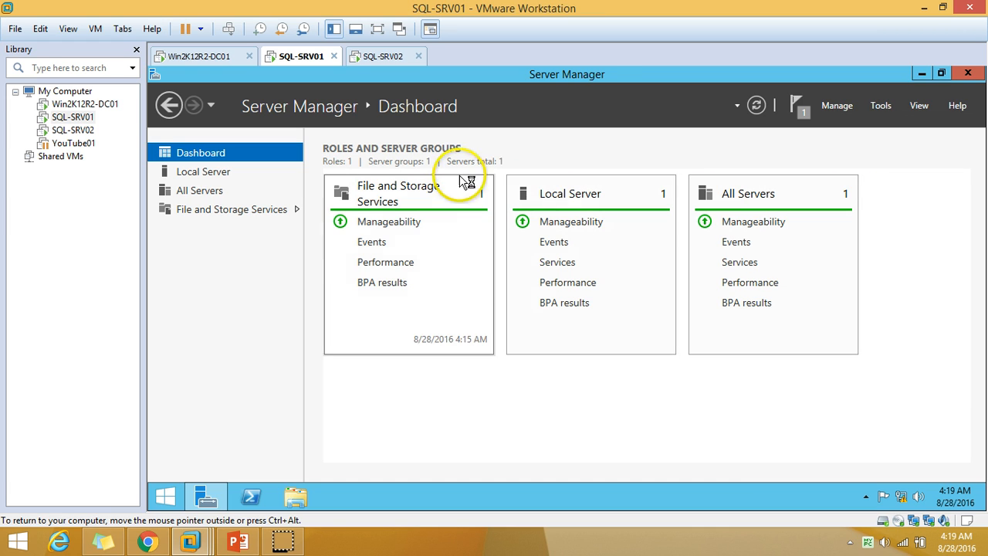
Maximize Failover Cluster Manager and start validating a configuration, continuing past the wizard's introduction to the server selection.
{"action": "left_click", "coordinate": [866, 496]}
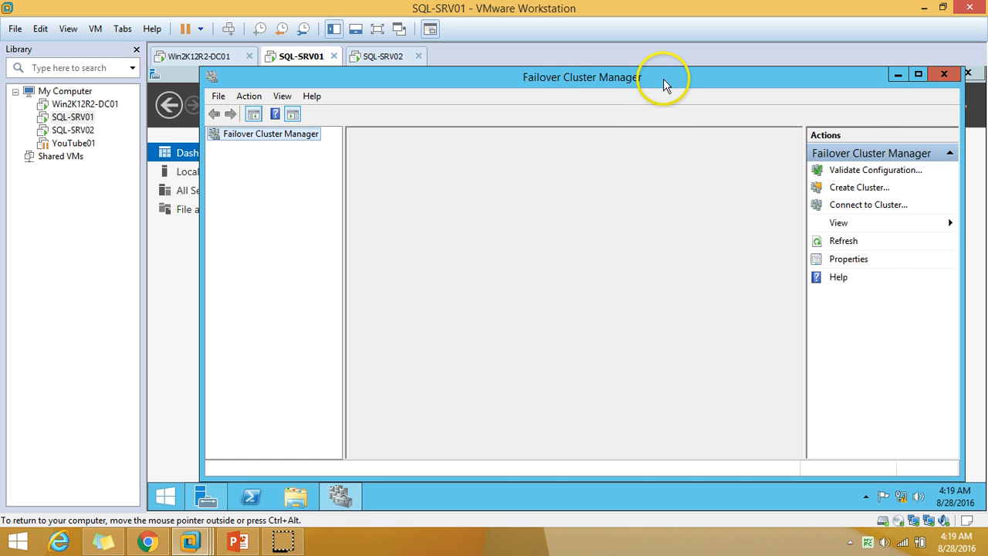
{"action": "double_click", "coordinate": [664, 83]}
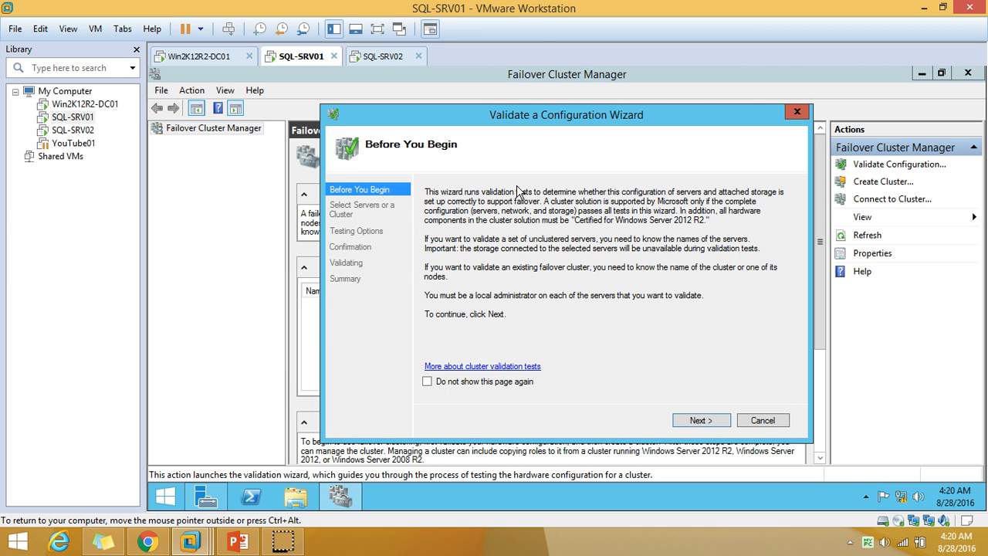
{"action": "left_click", "coordinate": [703, 420]}
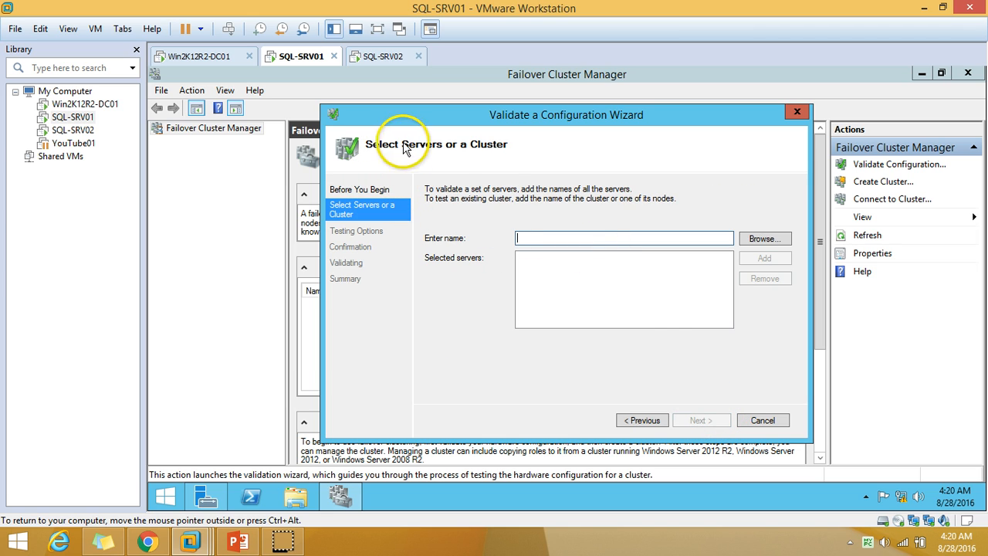
Find SQL-SRV01 in the VICTORINFOSOL.COM domain and add it to the servers for validation.
{"action": "left_click", "coordinate": [767, 240]}
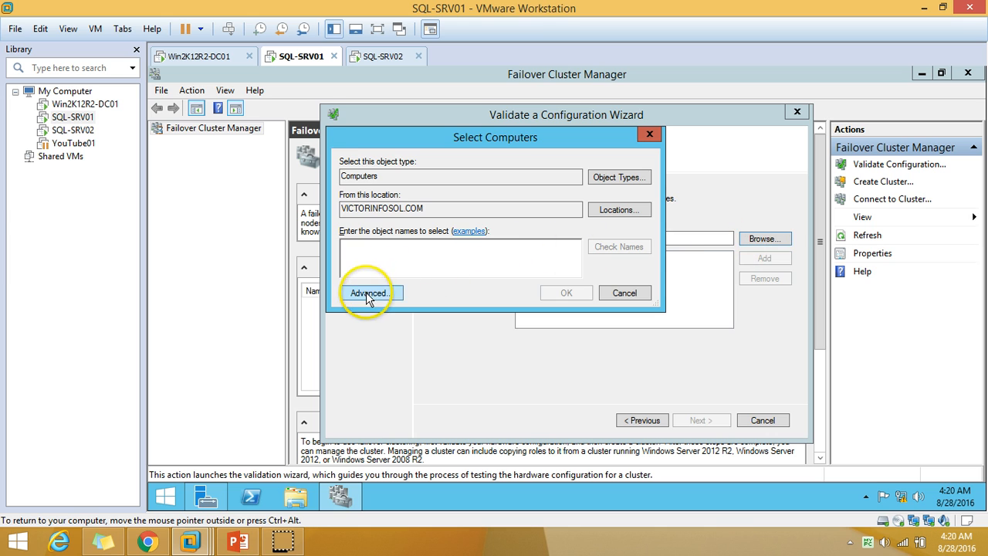
{"action": "left_click", "coordinate": [363, 293]}
{"action": "left_click", "coordinate": [668, 215]}
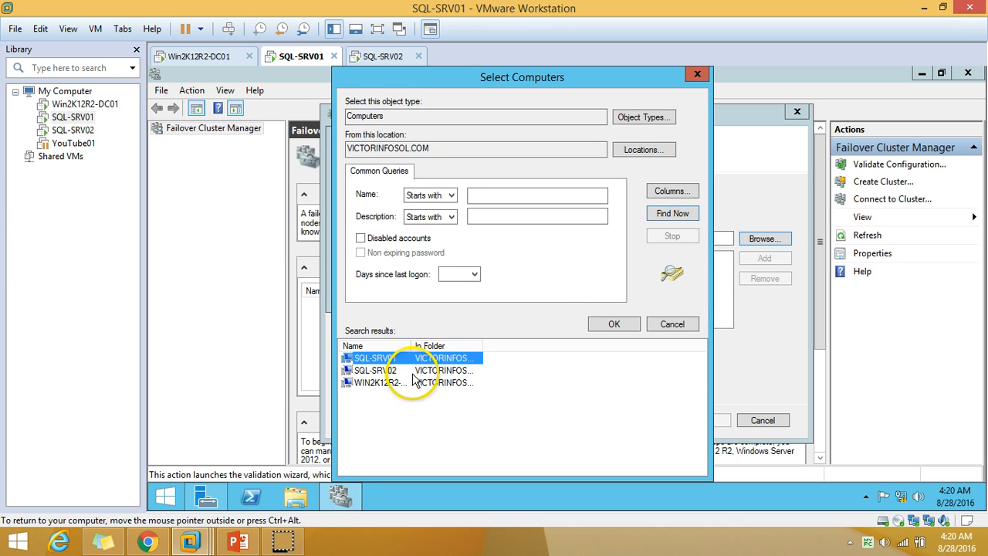
{"action": "left_click", "coordinate": [608, 325]}
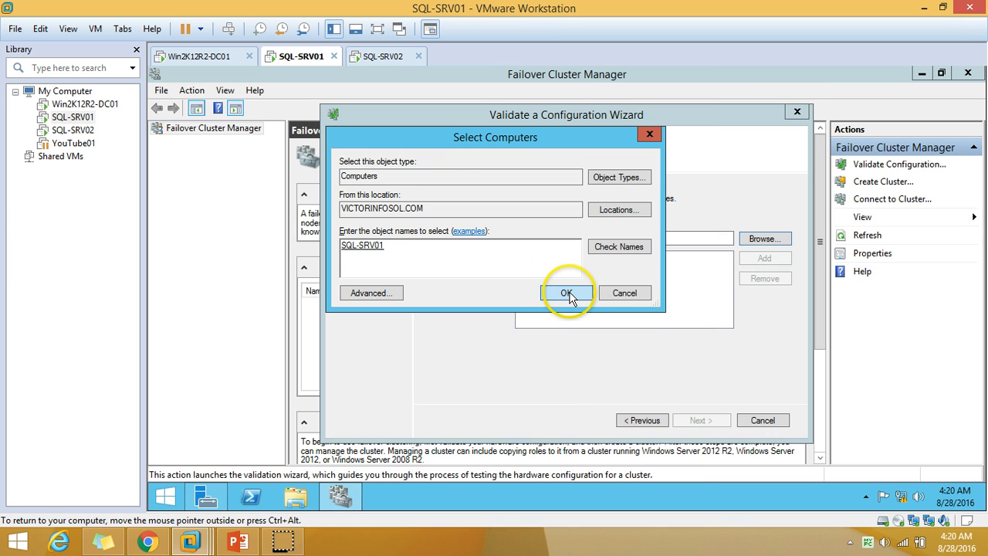
{"action": "left_click", "coordinate": [567, 293]}
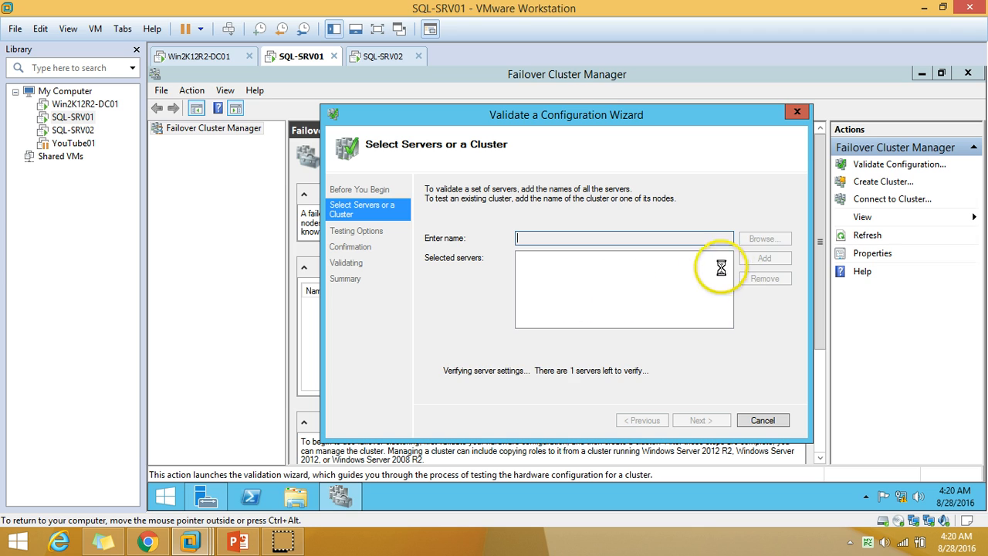
Find SQL-SRV02 in the domain, add it to the servers for validation, and continue to the testing options.
{"action": "left_click", "coordinate": [764, 239]}
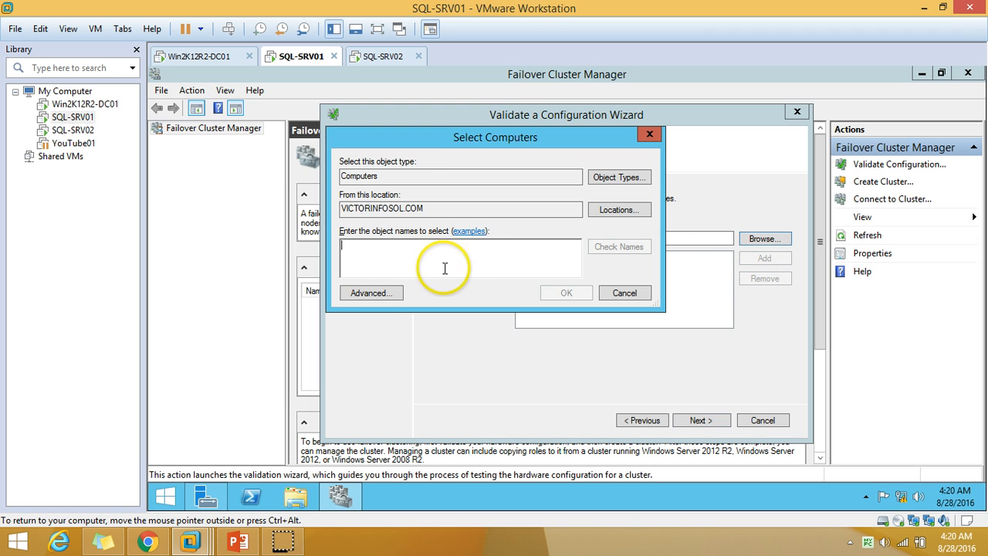
{"action": "left_click", "coordinate": [369, 292]}
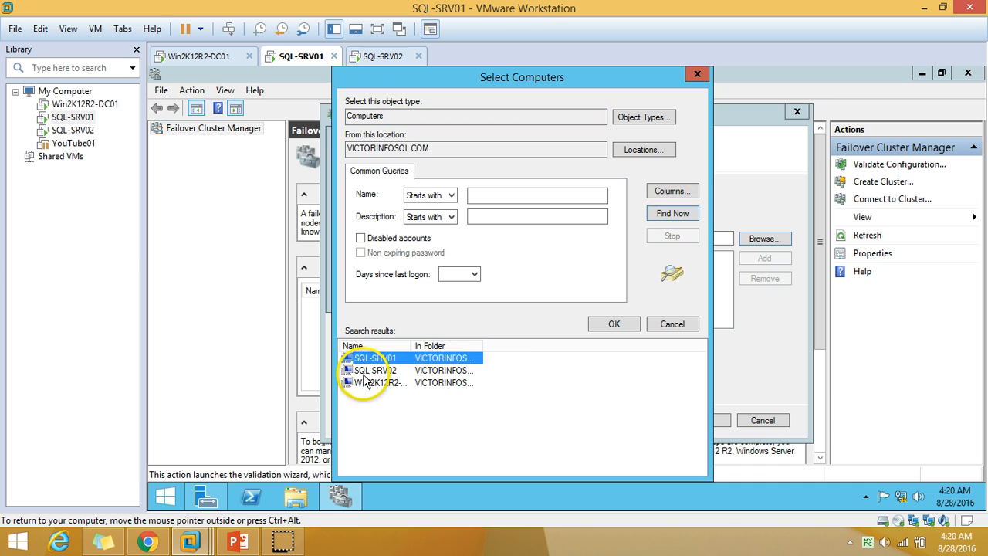
{"action": "left_click", "coordinate": [360, 371]}
{"action": "left_click", "coordinate": [614, 324]}
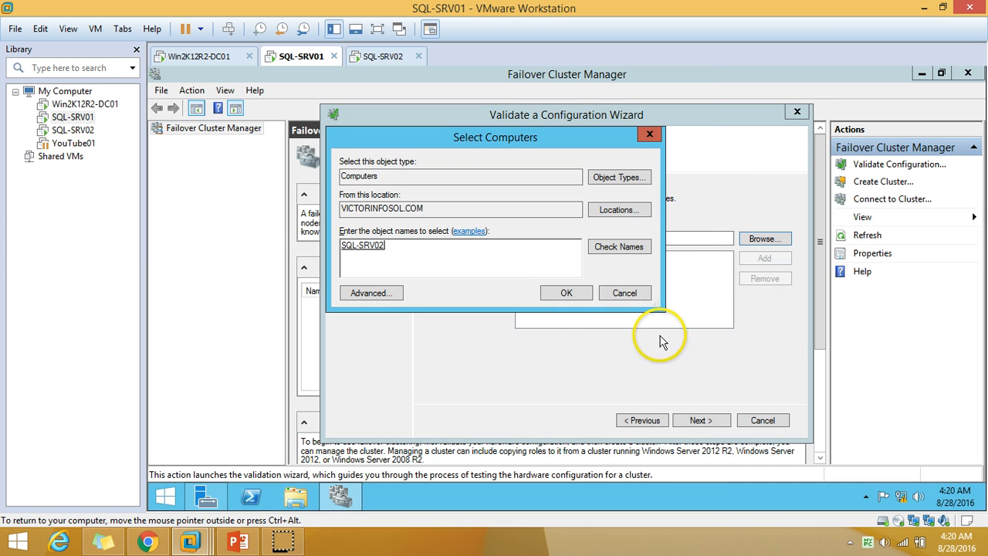
{"action": "left_click", "coordinate": [566, 292]}
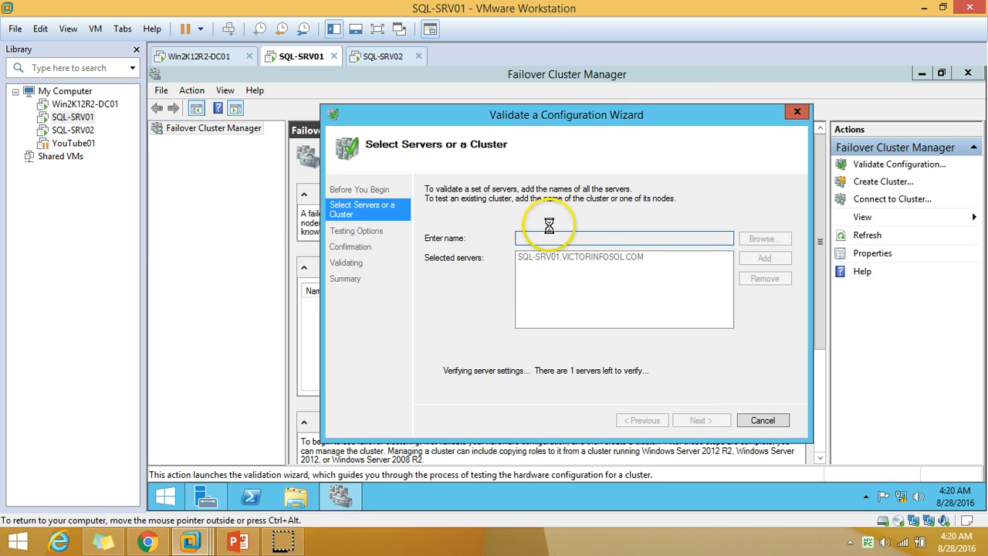
{"action": "left_click", "coordinate": [587, 266]}
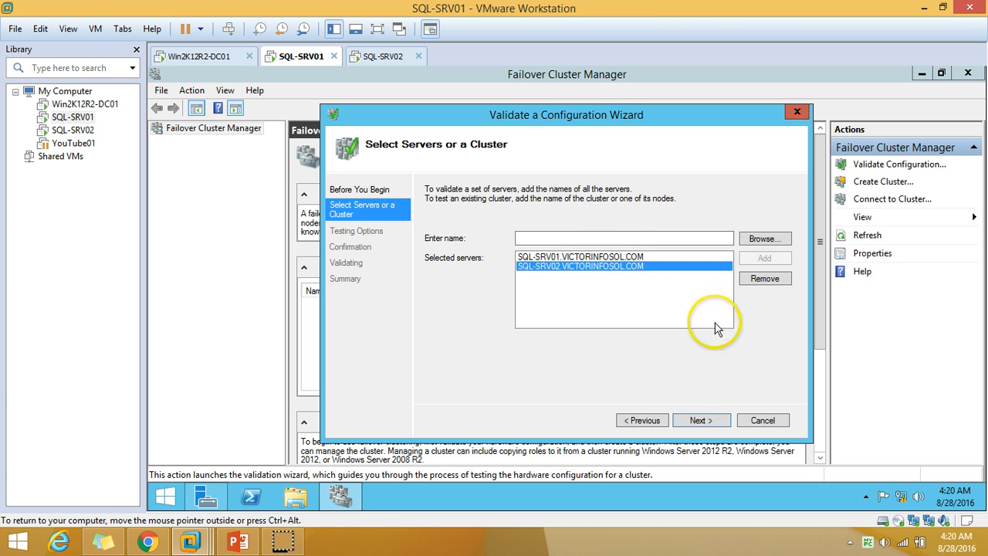
{"action": "left_click", "coordinate": [700, 421]}
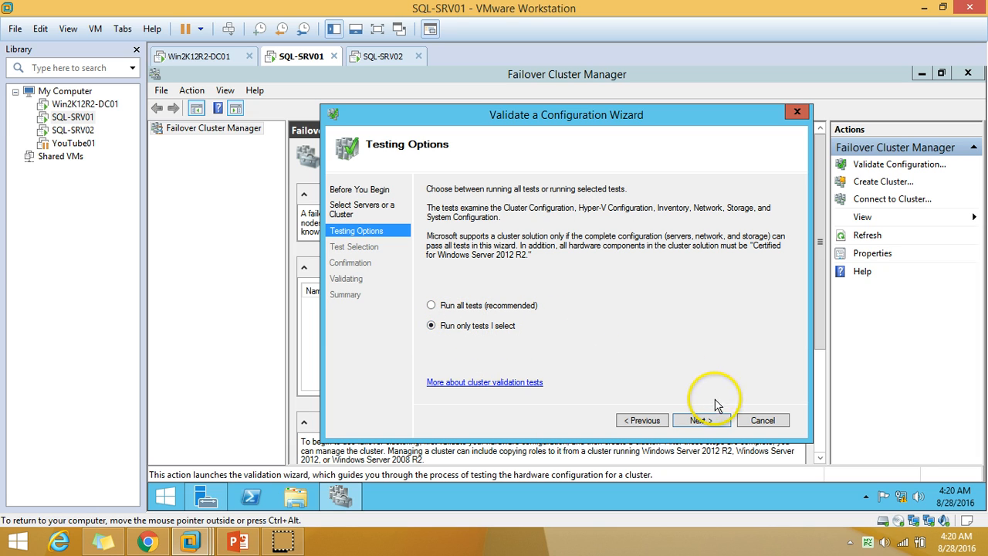
Examine the test categories offered for running only selected tests and return to the testing options.
{"action": "left_click", "coordinate": [699, 421]}
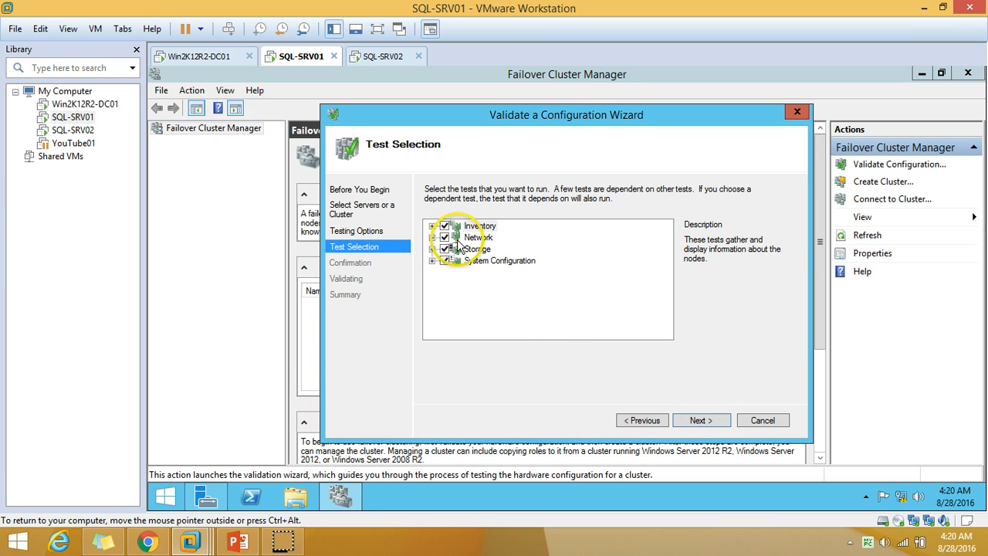
{"action": "left_click", "coordinate": [432, 225]}
{"action": "left_click", "coordinate": [432, 225]}
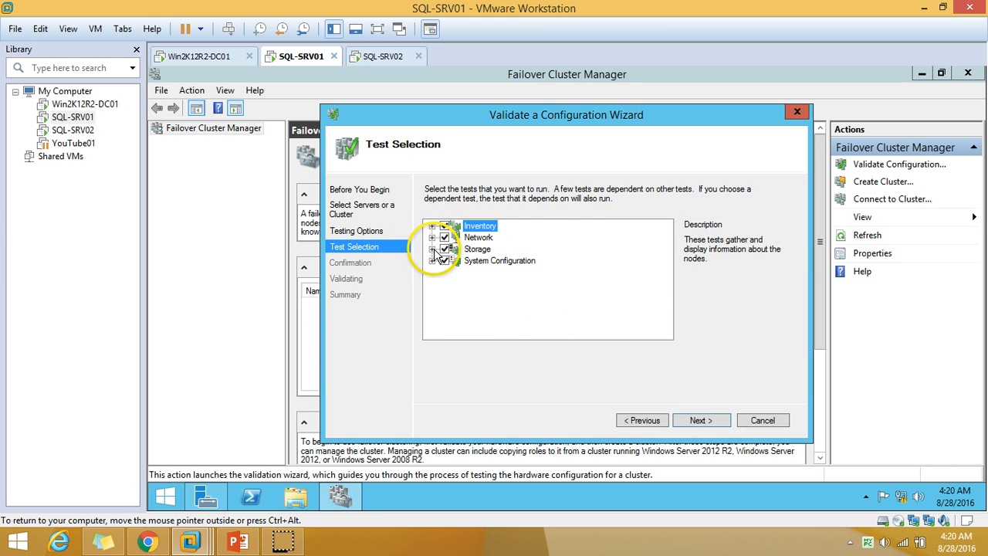
{"action": "left_click", "coordinate": [432, 249]}
{"action": "left_click", "coordinate": [432, 225]}
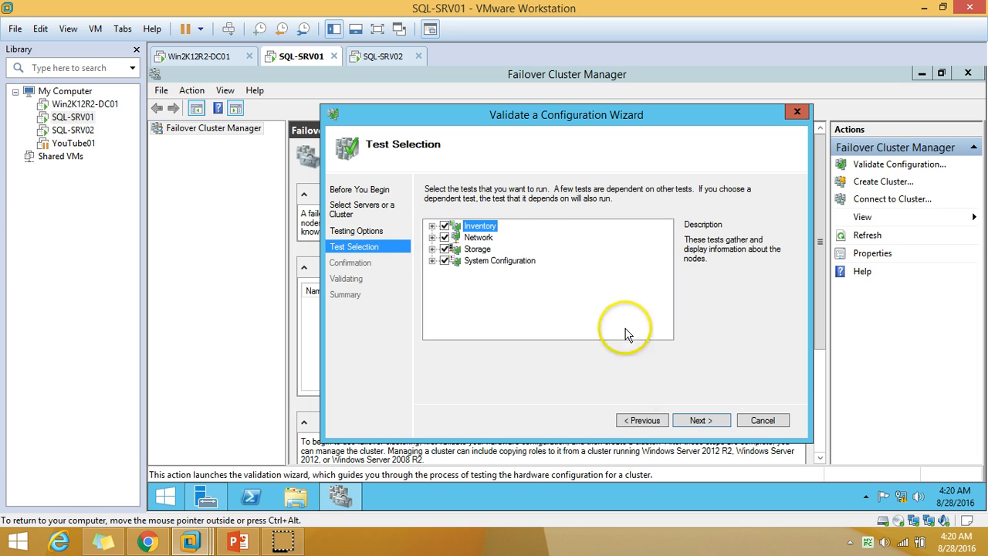
{"action": "left_click", "coordinate": [650, 426]}
Choose to run all recommended tests, review the servers and tests in the confirmation, and start the validation.
{"action": "left_click", "coordinate": [502, 306]}
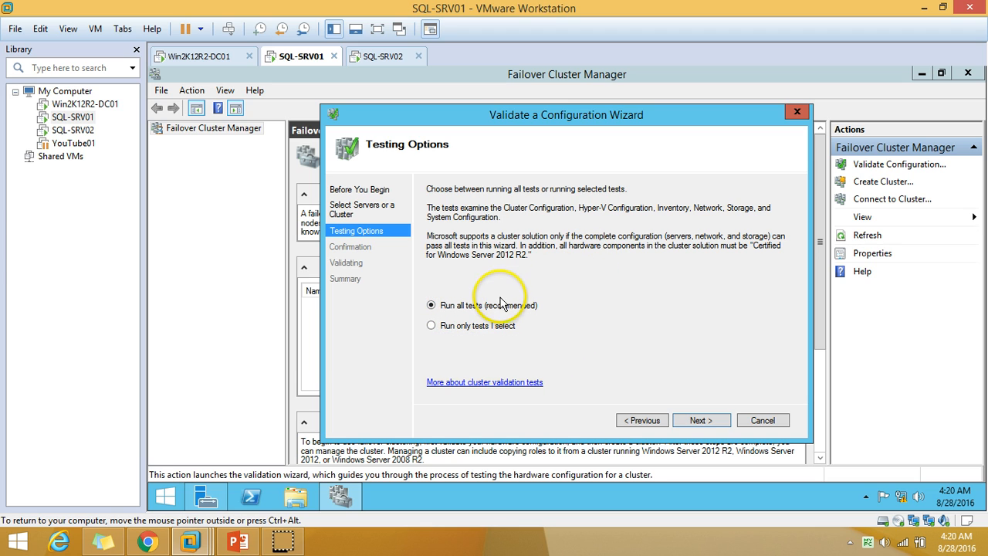
{"action": "left_click", "coordinate": [712, 424]}
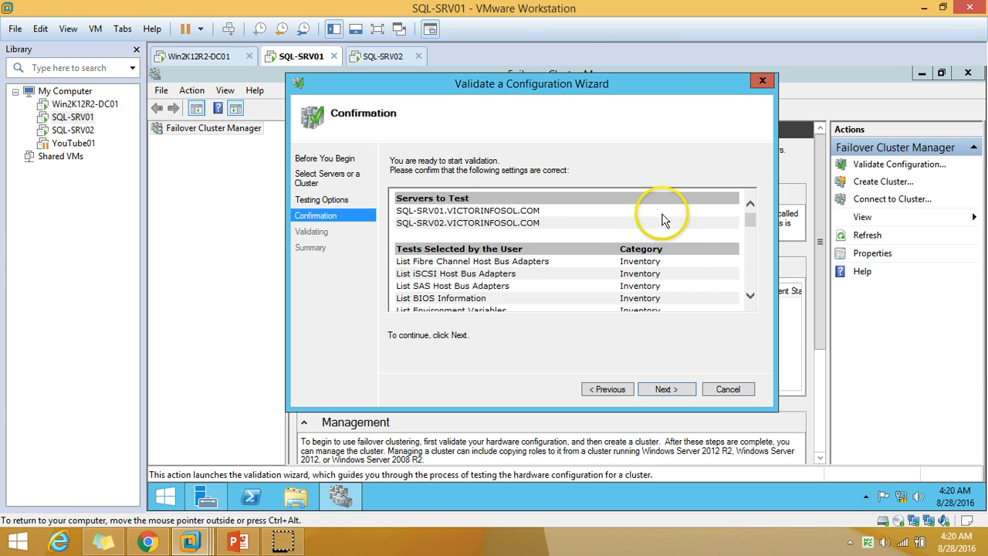
{"action": "left_click_drag", "start_coordinate": [748, 224], "coordinate": [749, 283]}
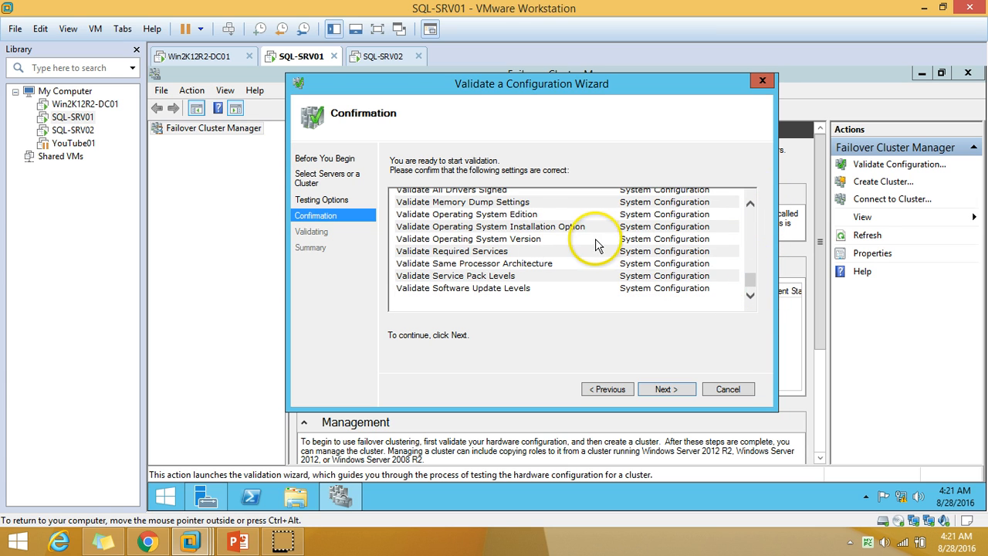
{"action": "left_click", "coordinate": [654, 393]}
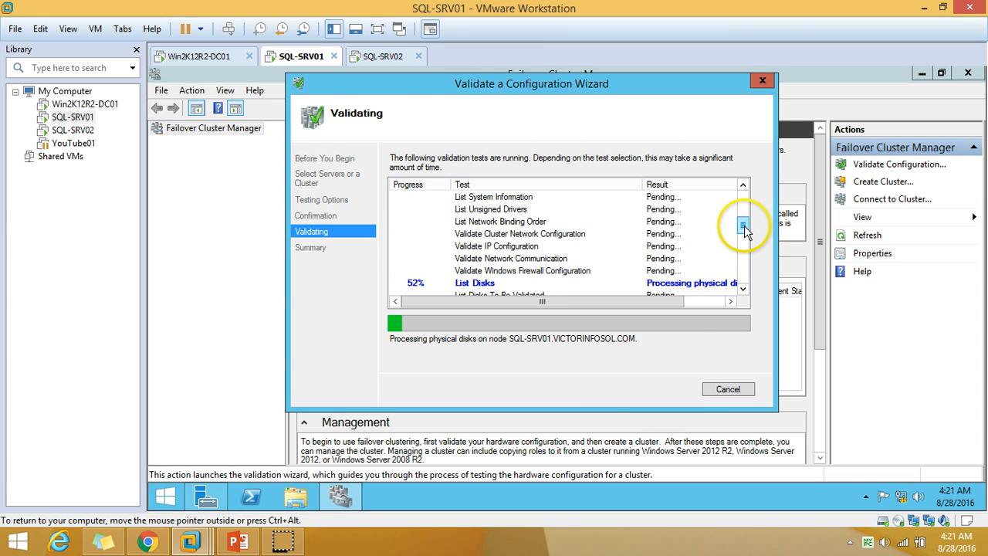
Check the progress and results of the inventory, network, storage and system configuration tests while the validation runs.
{"action": "left_click_drag", "start_coordinate": [744, 230], "coordinate": [743, 203]}
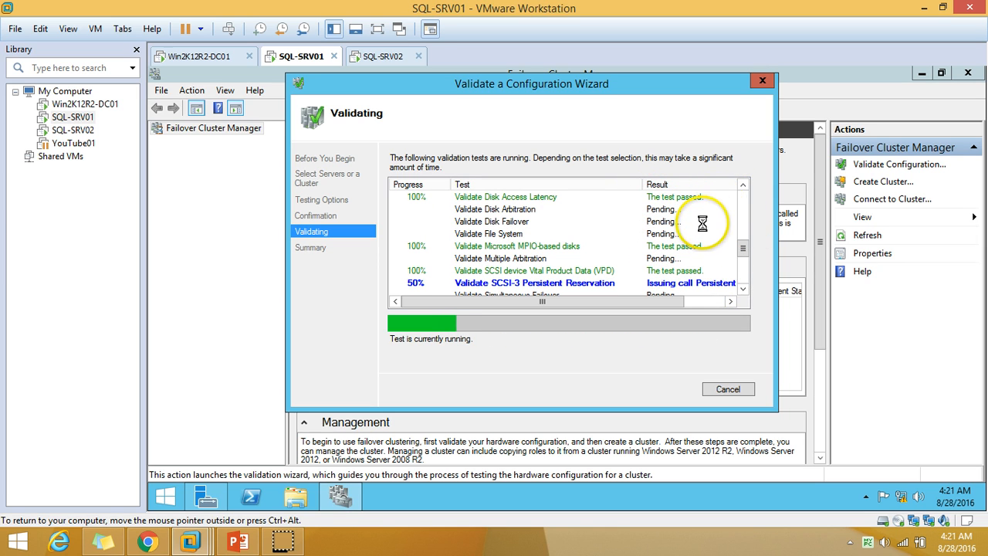
{"action": "left_click_drag", "start_coordinate": [746, 255], "coordinate": [743, 207]}
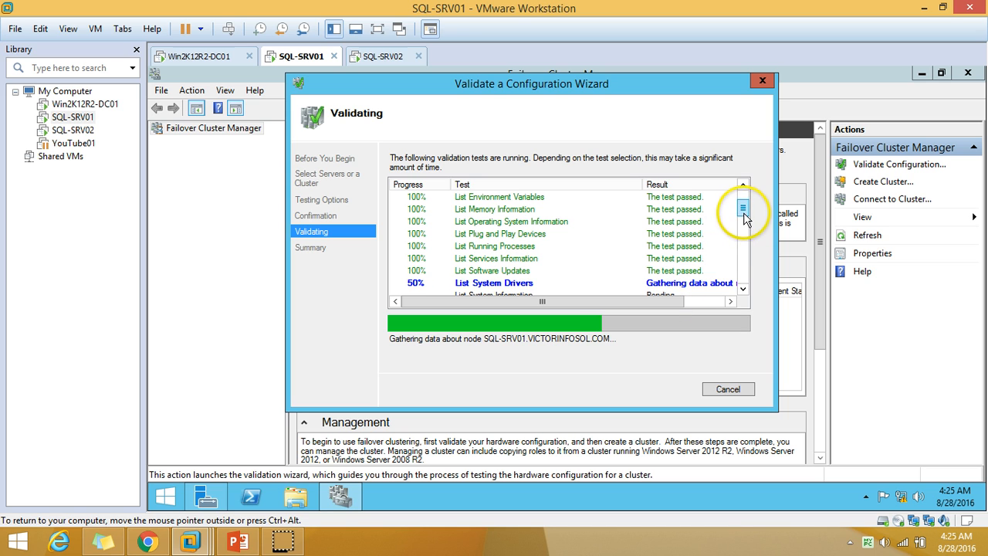
{"action": "scroll", "coordinate": [746, 251], "scroll_direction": "down", "scroll_amount": 10}
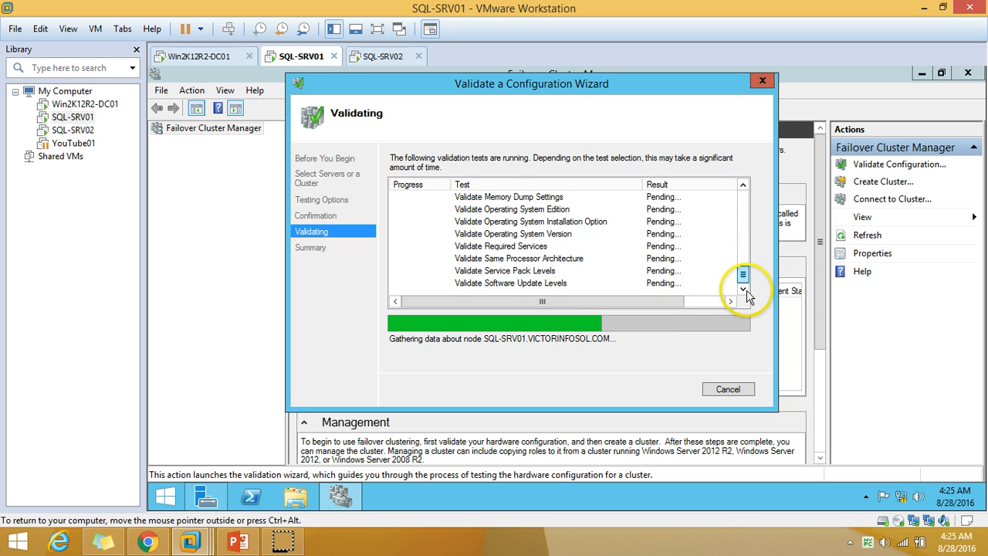
{"action": "scroll", "coordinate": [741, 232], "scroll_direction": "up", "scroll_amount": 10}
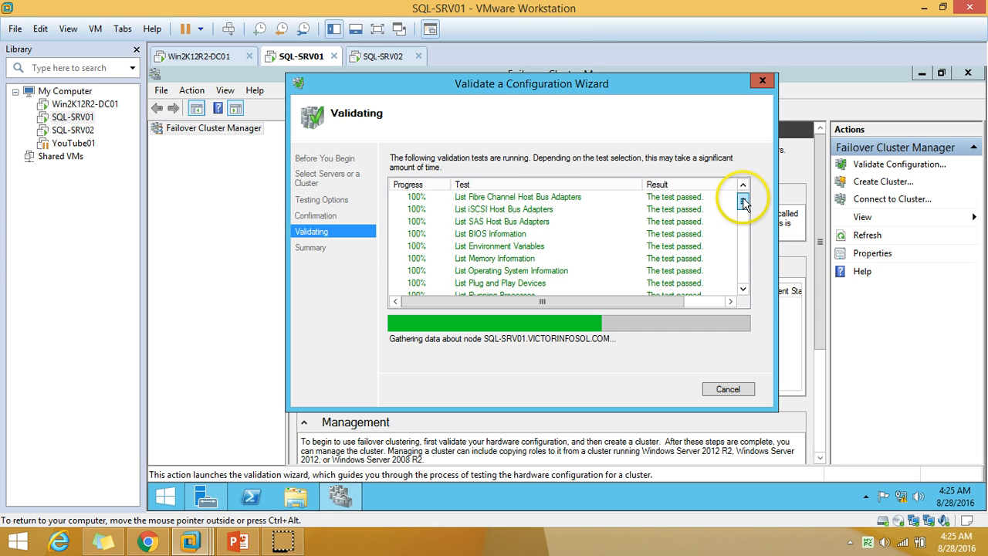
{"action": "left_click_drag", "start_coordinate": [743, 199], "coordinate": [744, 233]}
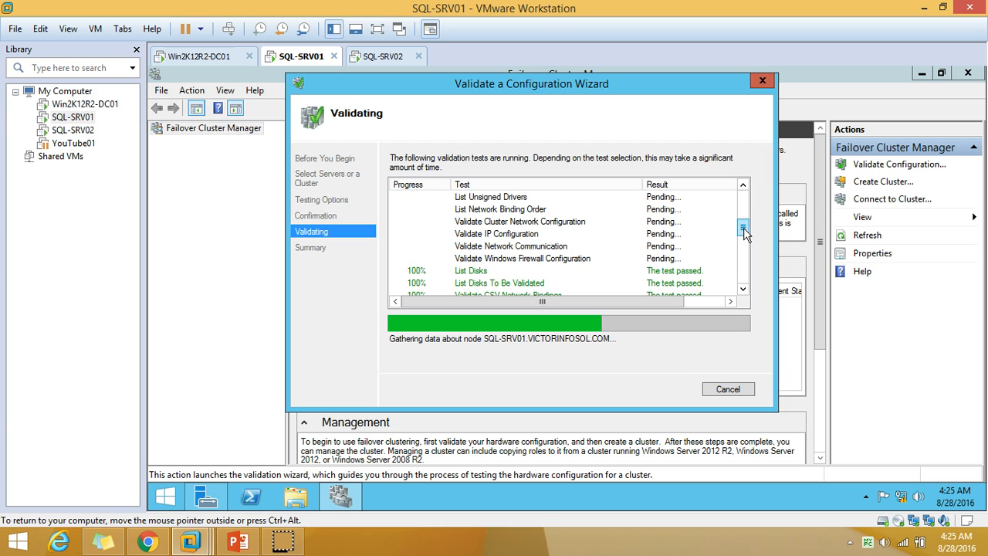
{"action": "left_click", "coordinate": [698, 257]}
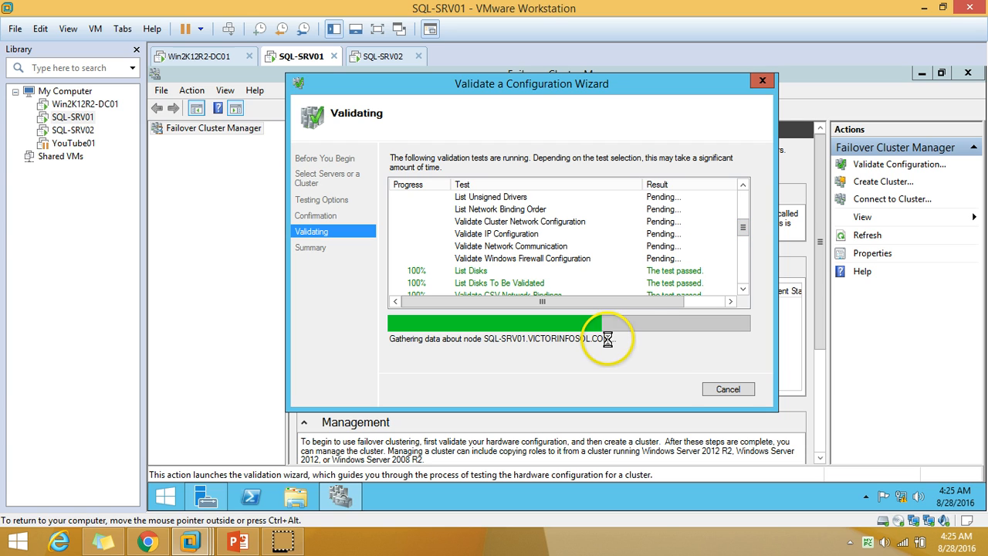
{"action": "left_click", "coordinate": [285, 549]}
{"action": "left_click", "coordinate": [474, 380]}
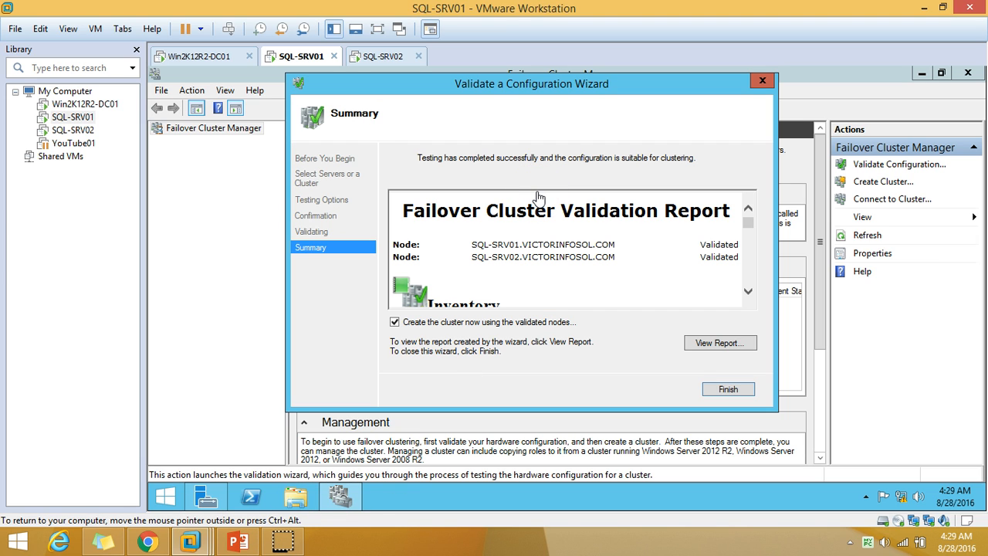
Open the full Failover Cluster Validation Report, maximize its window, and review the results by category and the test details.
{"action": "left_click", "coordinate": [749, 293]}
{"action": "left_click_drag", "start_coordinate": [749, 293], "coordinate": [751, 298]}
{"action": "left_click", "coordinate": [723, 345]}
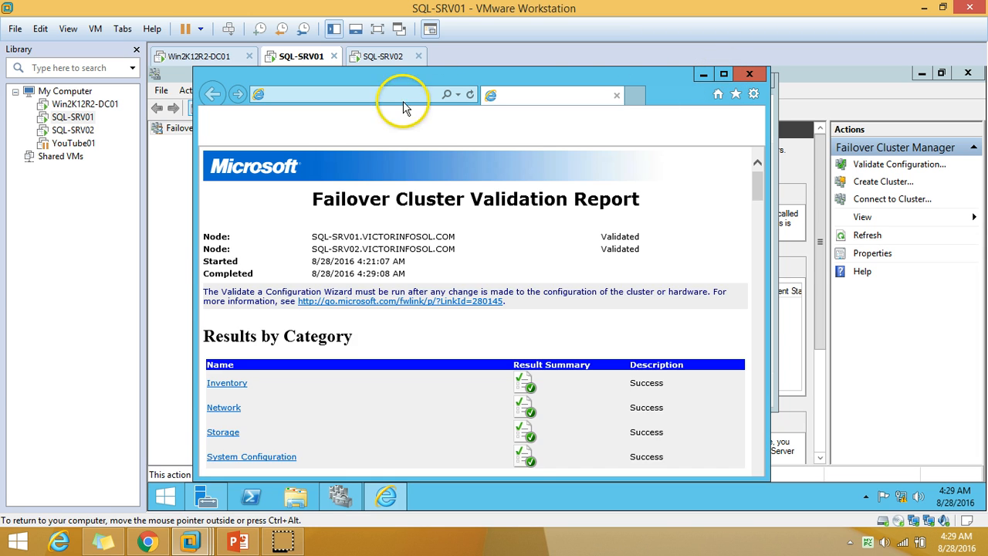
{"action": "left_click", "coordinate": [686, 159]}
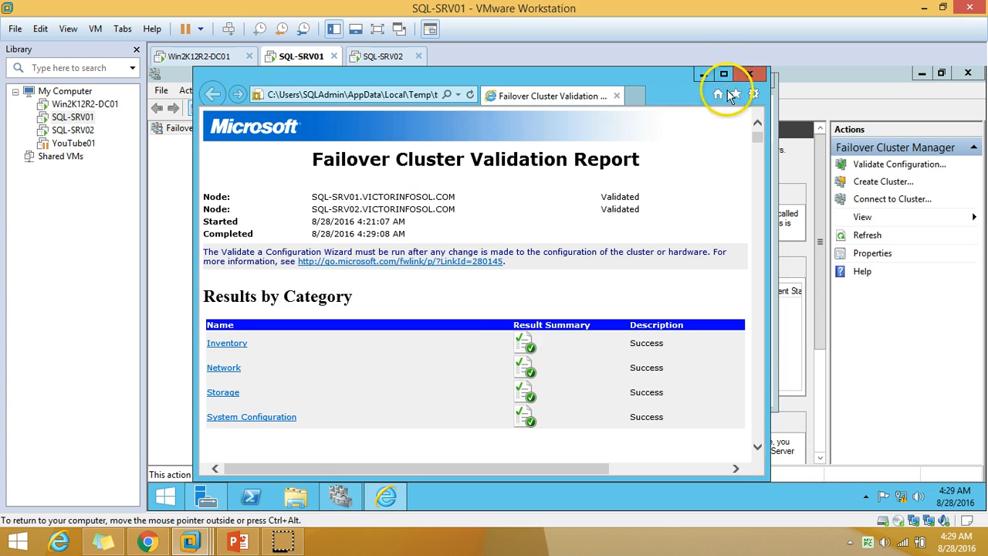
{"action": "left_click", "coordinate": [723, 73]}
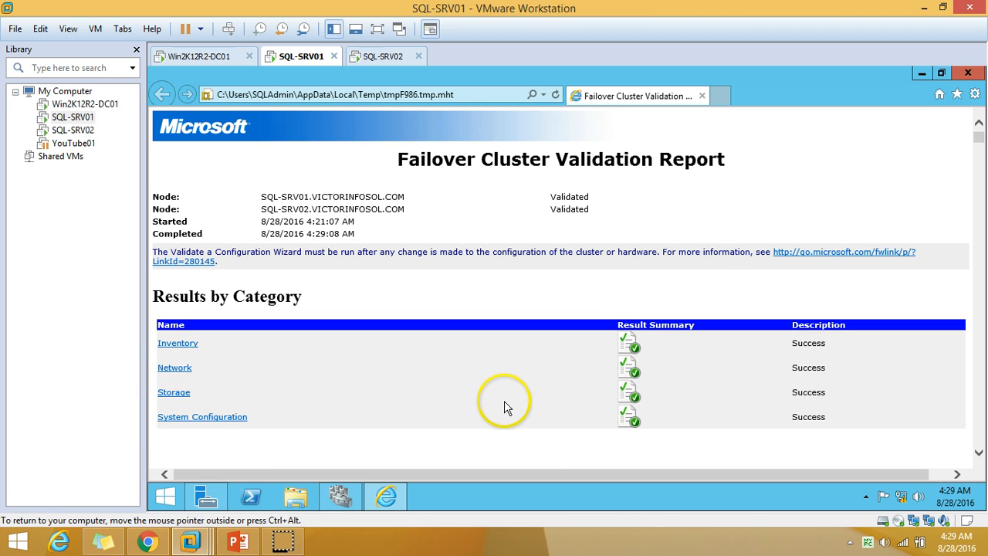
{"action": "scroll", "coordinate": [717, 319], "scroll_direction": "down", "scroll_amount": 20}
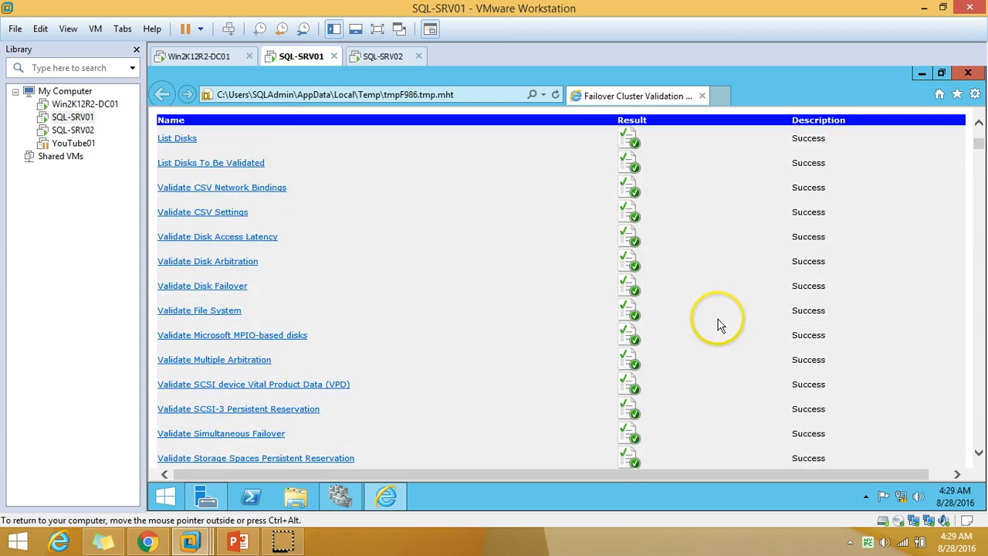
{"action": "scroll", "coordinate": [717, 320], "scroll_direction": "down", "scroll_amount": 20}
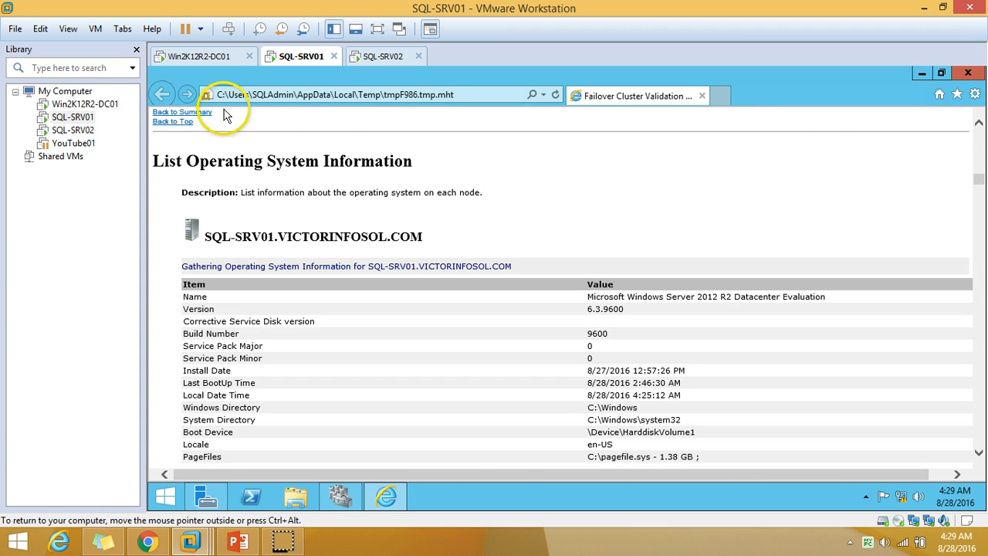
Turn on the menu bar in the browser window showing the validation report.
{"action": "right_click", "coordinate": [777, 99]}
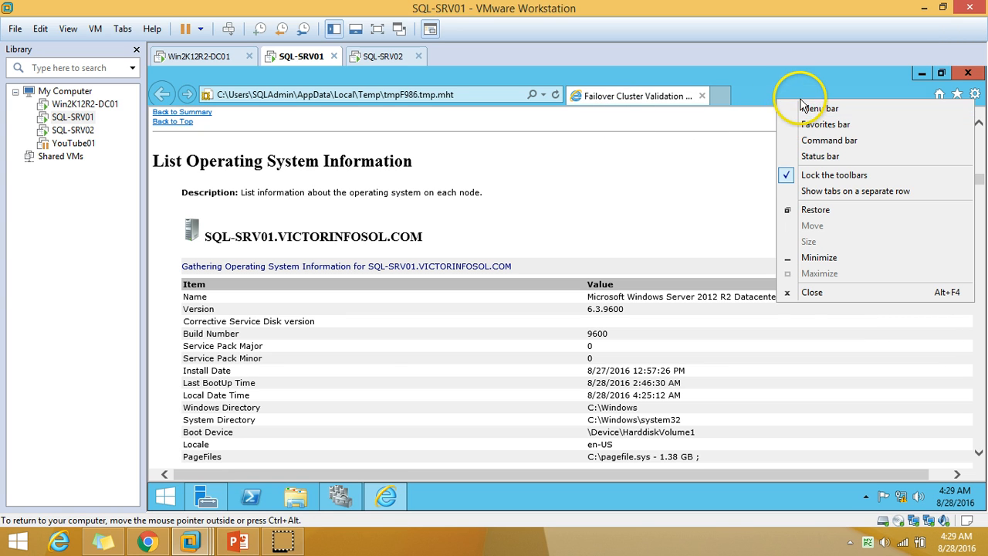
{"action": "left_click", "coordinate": [798, 87]}
{"action": "right_click", "coordinate": [796, 86]}
{"action": "left_click", "coordinate": [811, 95]}
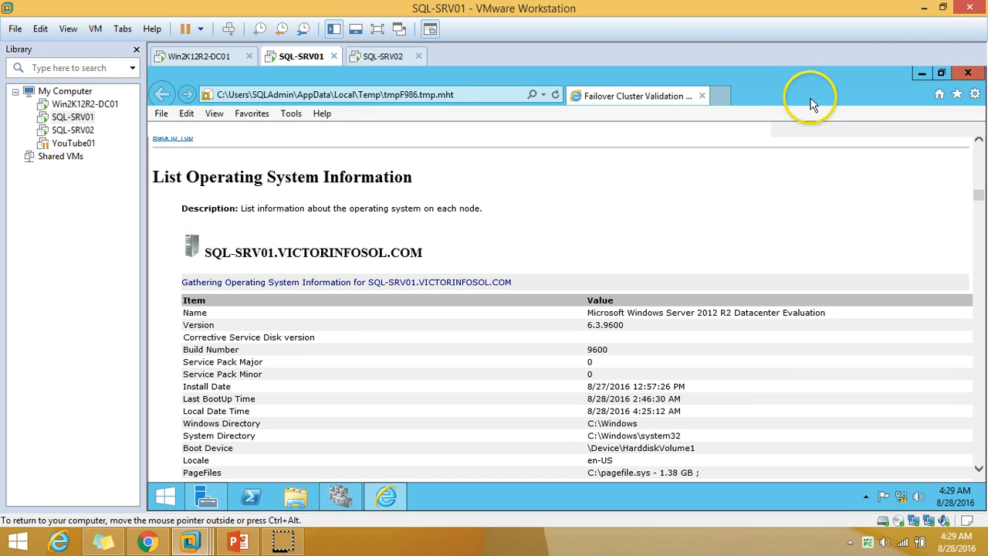
Save the validation report to the Desktop as a complete webpage named Failover Cluster Validation Report, and close the browser window.
{"action": "left_click", "coordinate": [161, 114]}
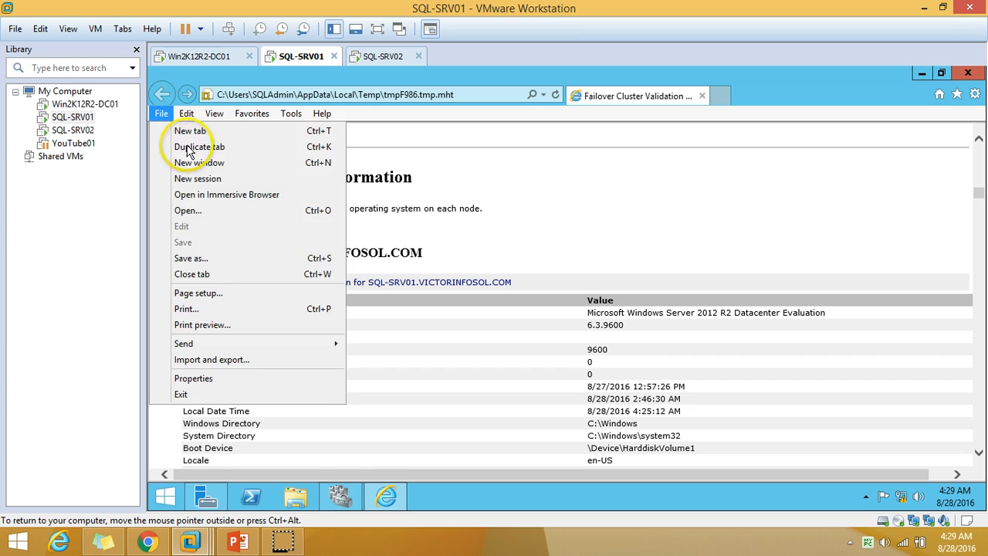
{"action": "left_click", "coordinate": [215, 265]}
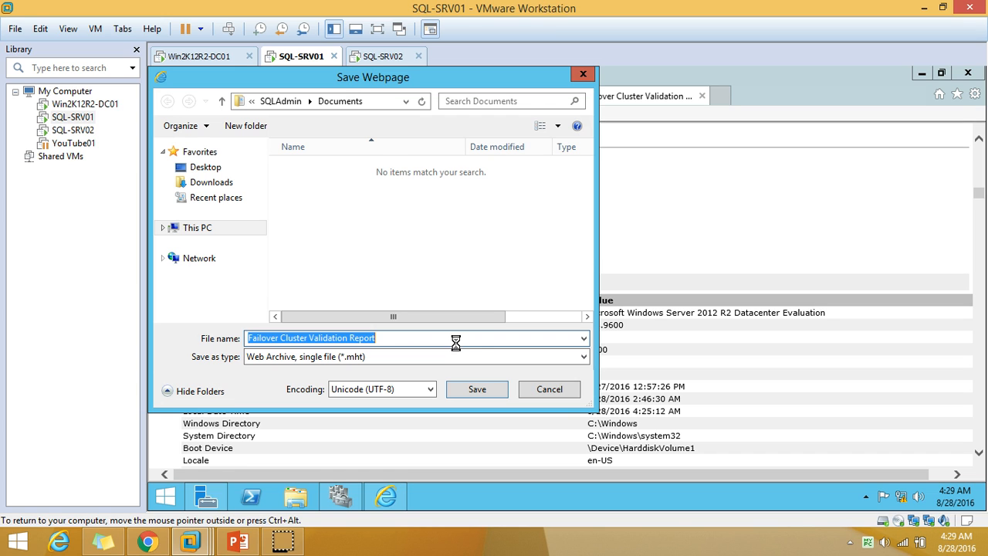
{"action": "left_click", "coordinate": [584, 357]}
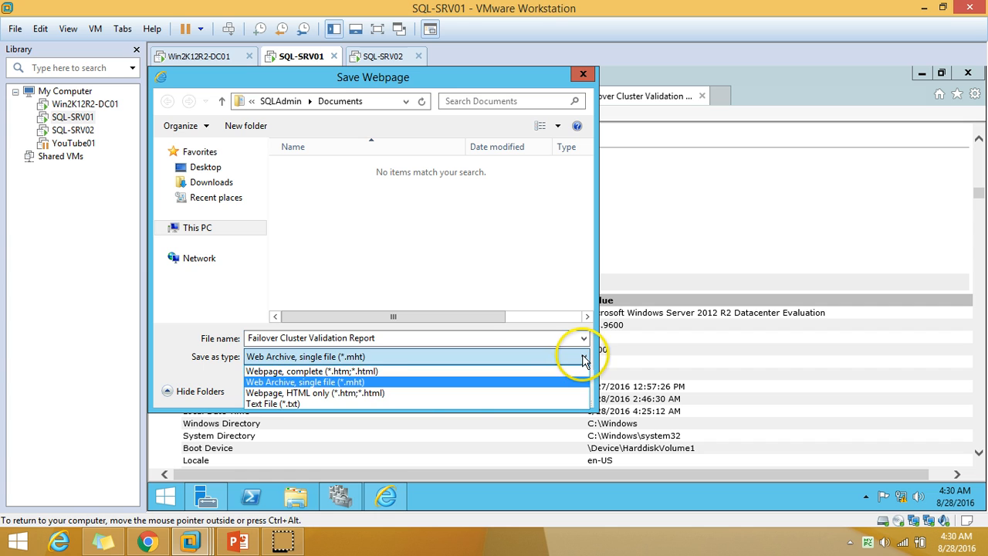
{"action": "left_click", "coordinate": [457, 374]}
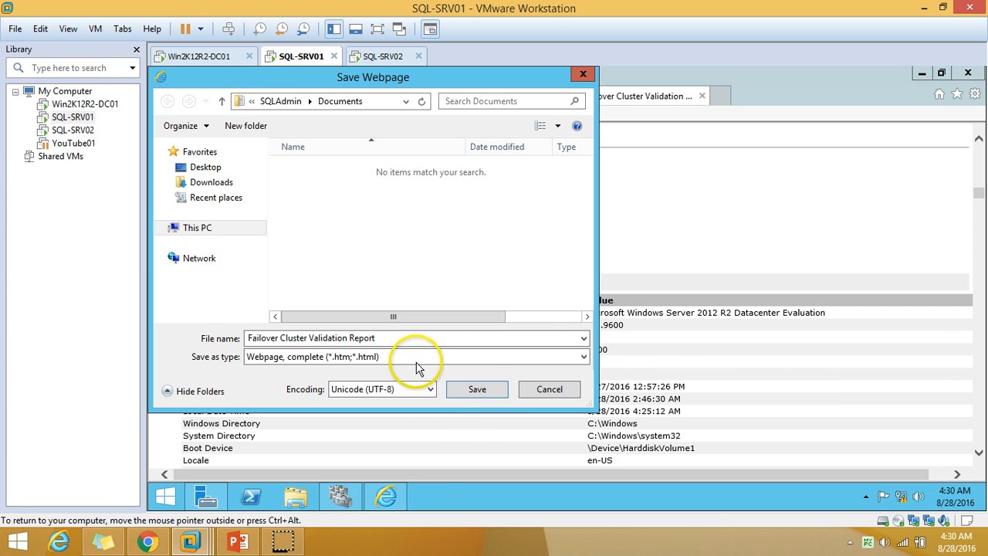
{"action": "left_click", "coordinate": [395, 338]}
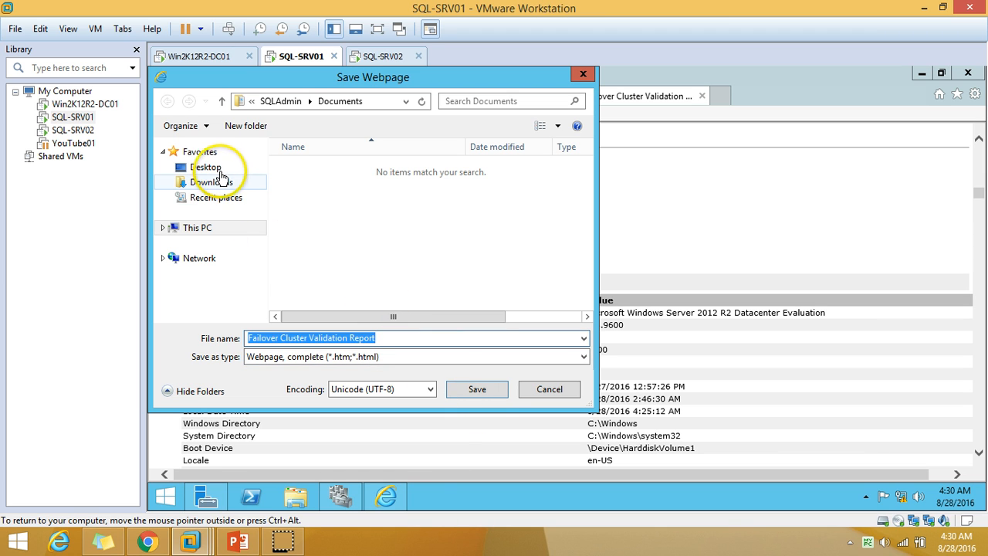
{"action": "left_click", "coordinate": [207, 167]}
{"action": "left_click", "coordinate": [480, 390]}
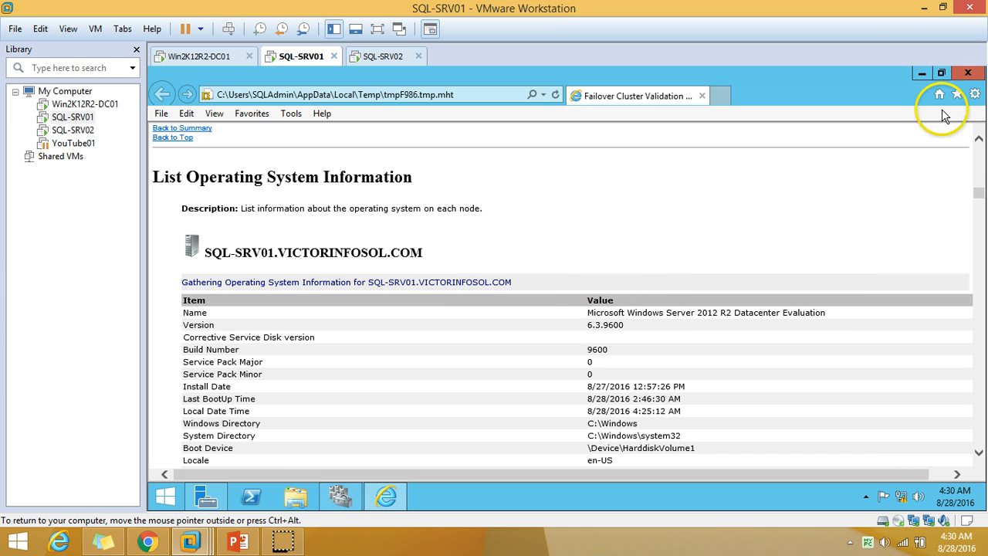
{"action": "left_click", "coordinate": [969, 75]}
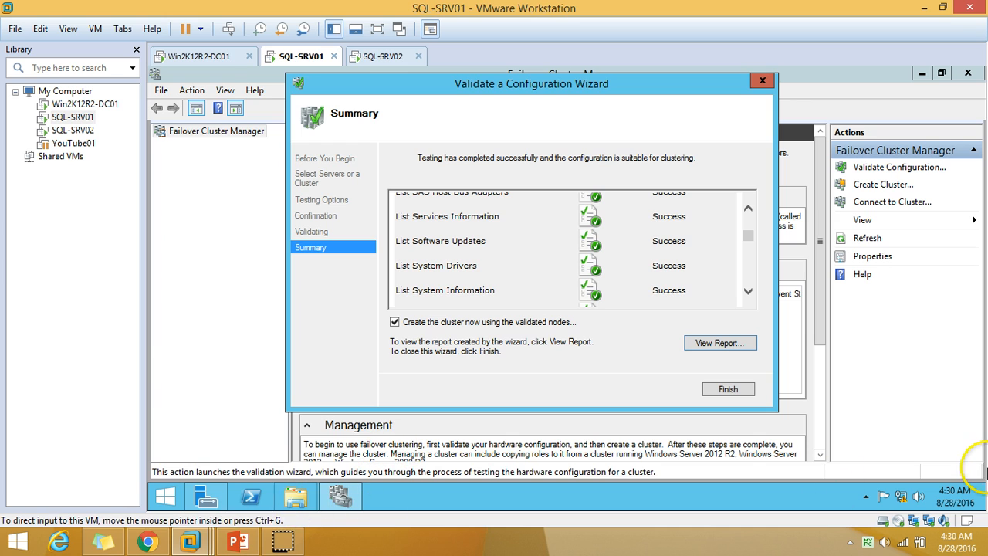
Open the saved Failover Cluster Validation Report from the desktop, check its contents, and close it again.
{"action": "mouse_move", "coordinate": [983, 510]}
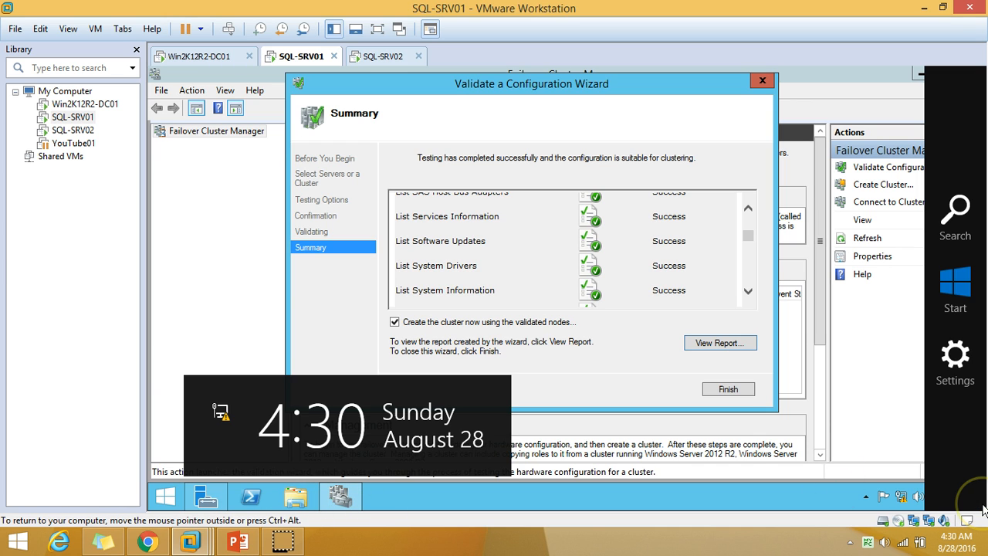
{"action": "right_click", "coordinate": [178, 501]}
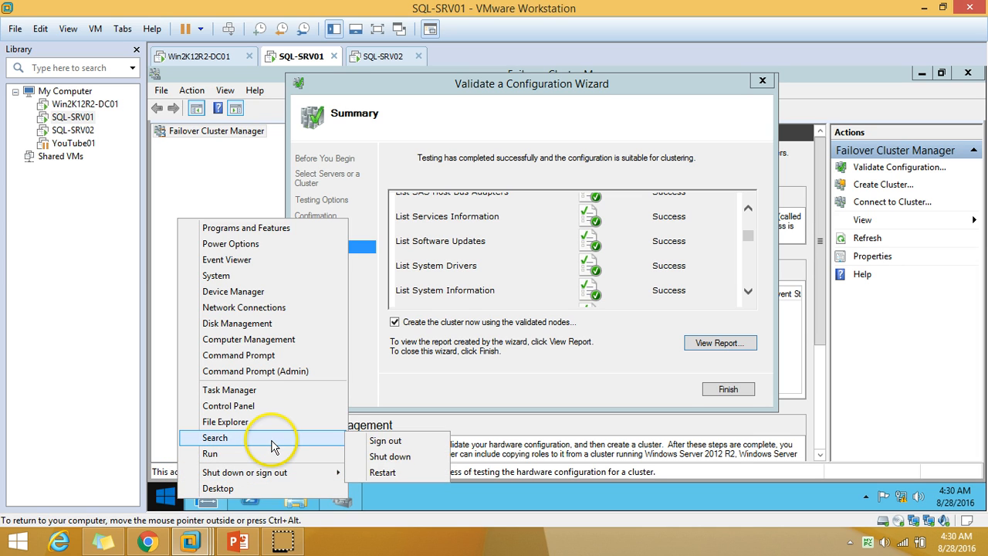
{"action": "left_click", "coordinate": [244, 489]}
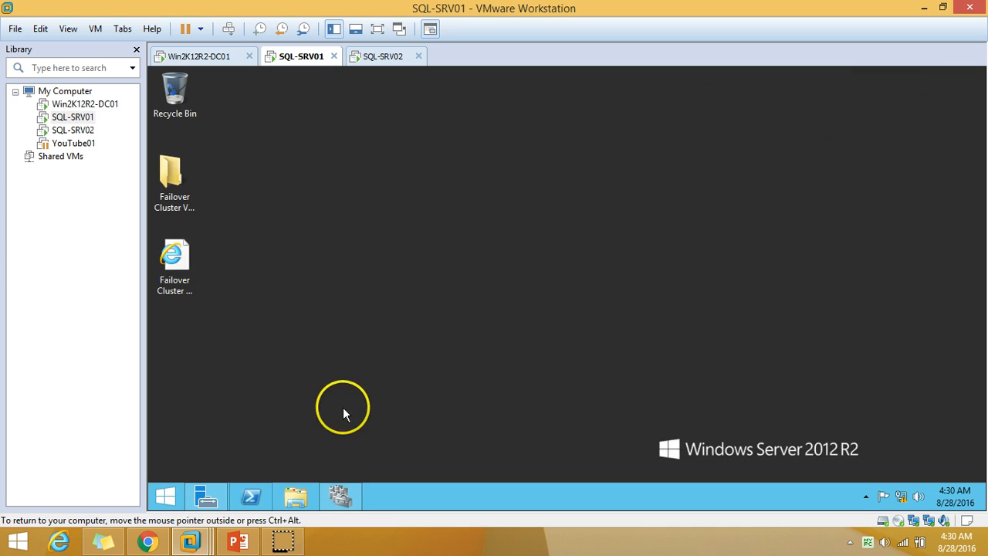
{"action": "double_click", "coordinate": [174, 254]}
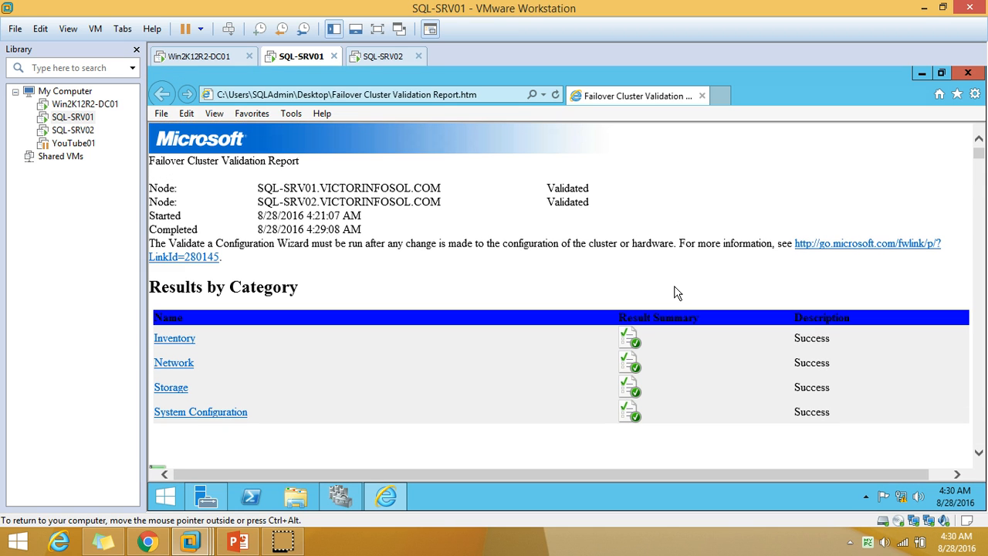
{"action": "scroll", "coordinate": [673, 288], "scroll_direction": "down", "scroll_amount": 5}
{"action": "scroll", "coordinate": [726, 324], "scroll_direction": "down", "scroll_amount": 20}
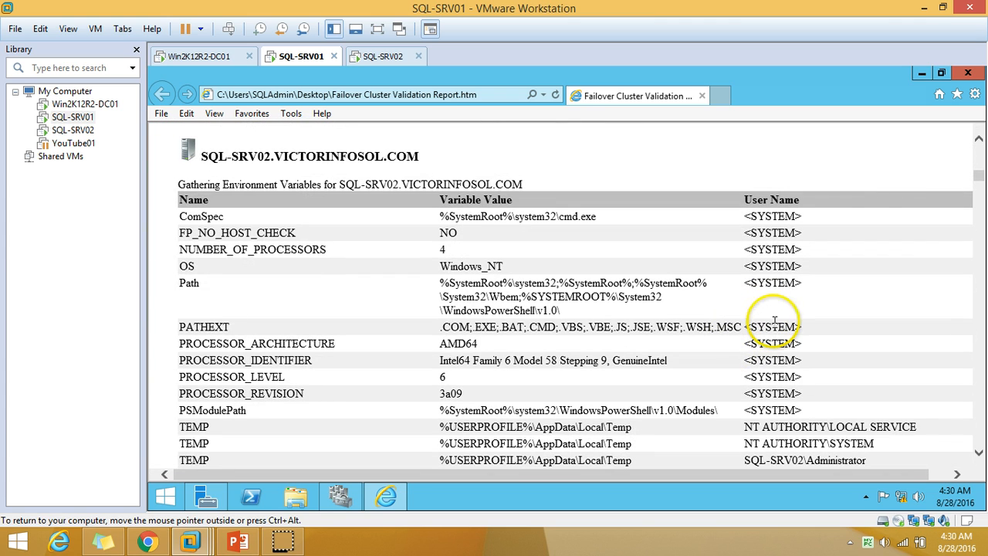
{"action": "left_click", "coordinate": [970, 70]}
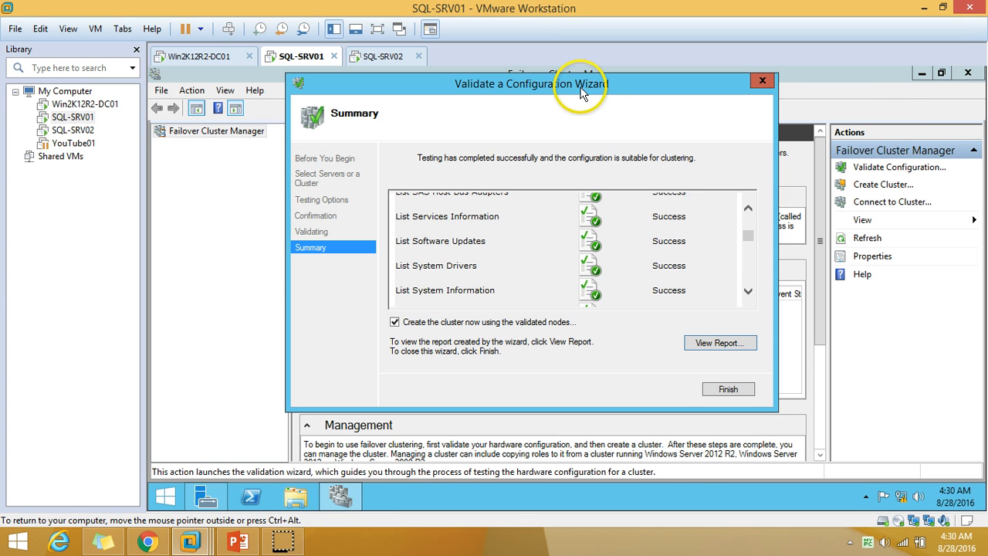
Finish the validation with immediate cluster creation enabled, and name the new cluster WIN-SQL-CLUSTER with the address 192.168.1.251.
{"action": "left_click_drag", "start_coordinate": [605, 85], "coordinate": [620, 89]}
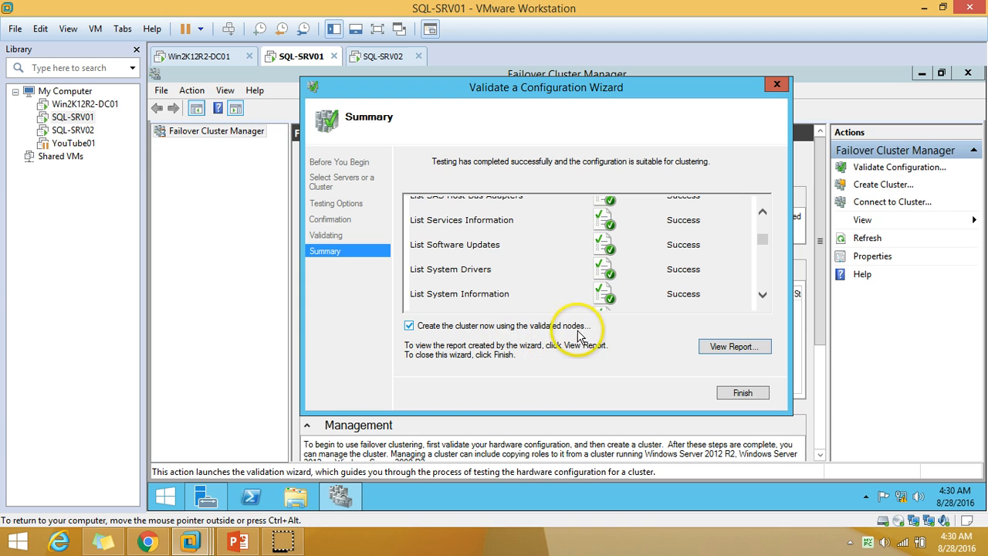
{"action": "left_click", "coordinate": [756, 395]}
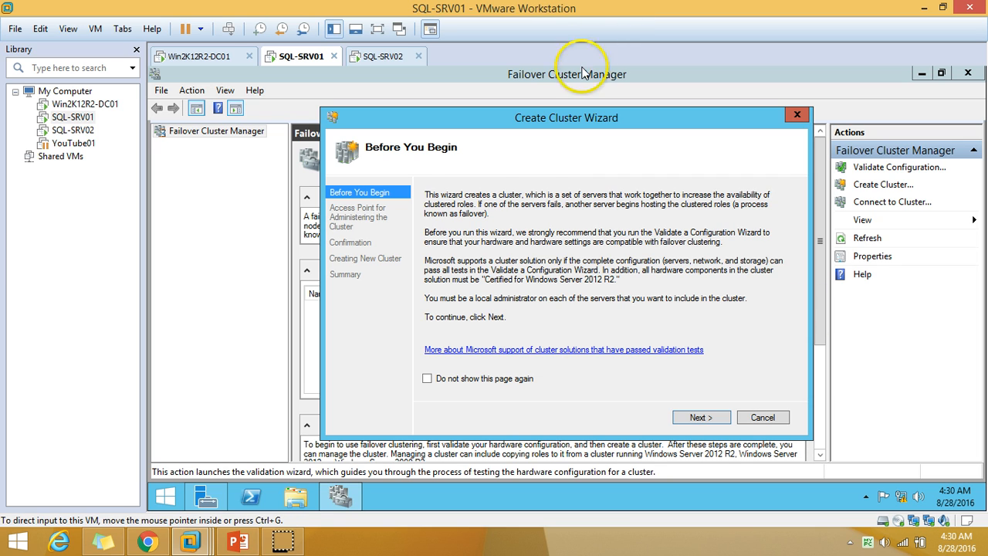
{"action": "left_click", "coordinate": [699, 417]}
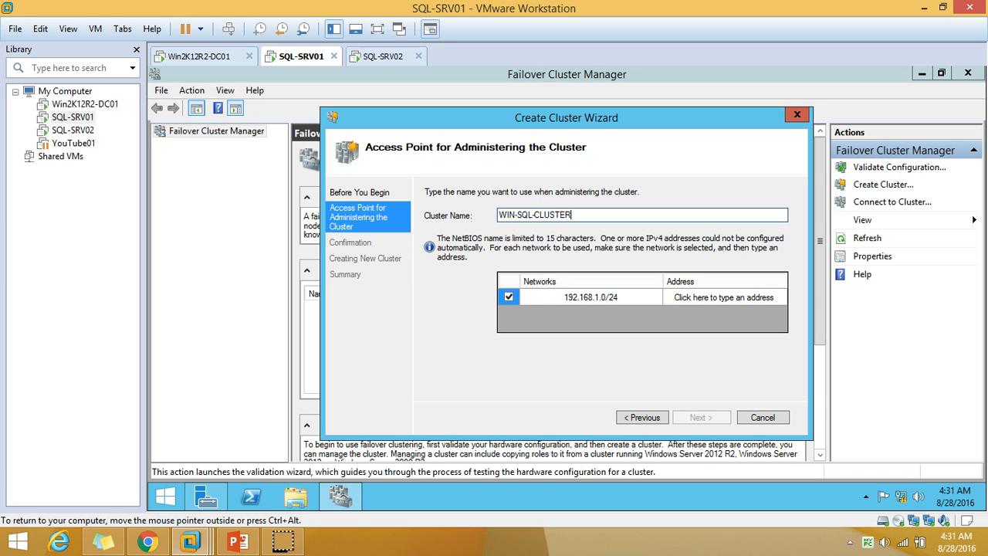
{"action": "left_click", "coordinate": [716, 294]}
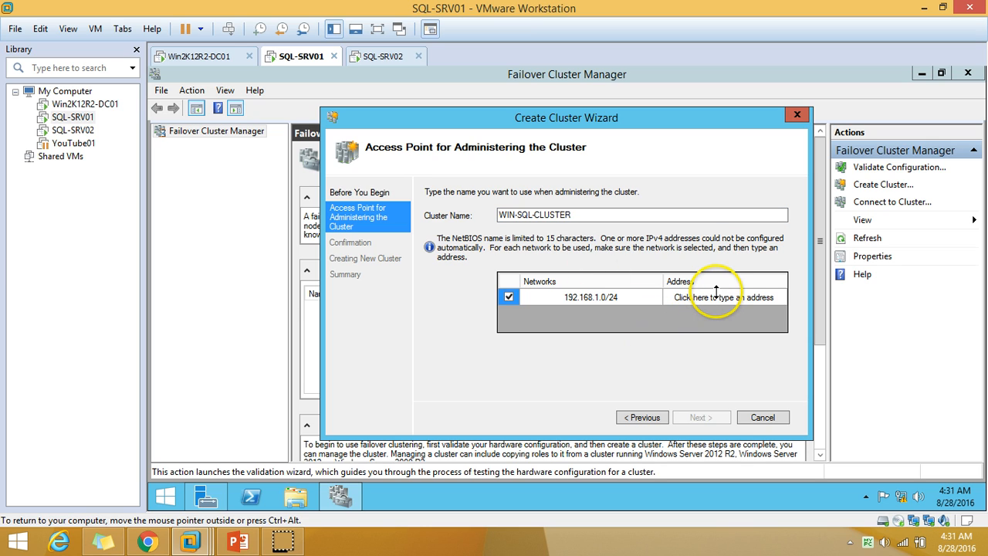
{"action": "left_click", "coordinate": [716, 299]}
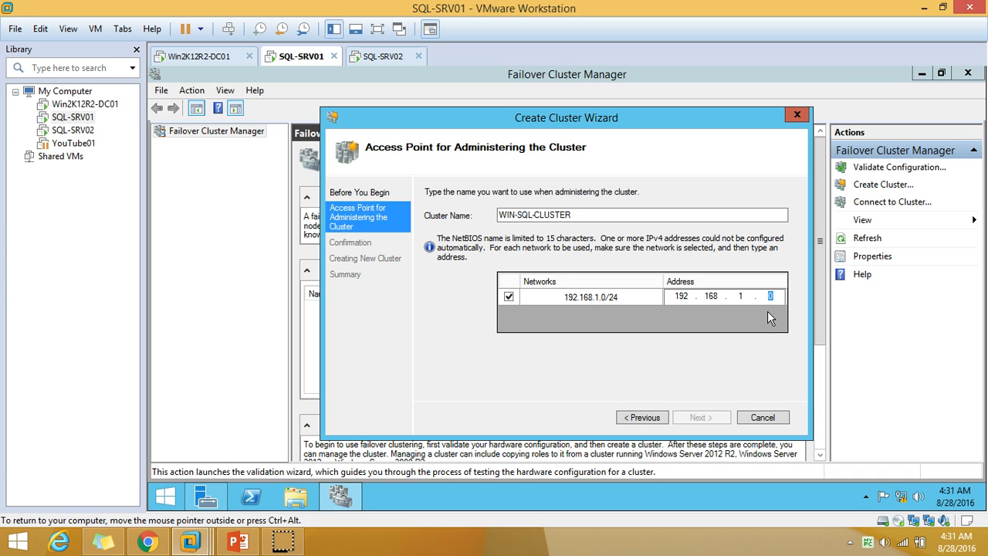
{"action": "type", "text": "251"}
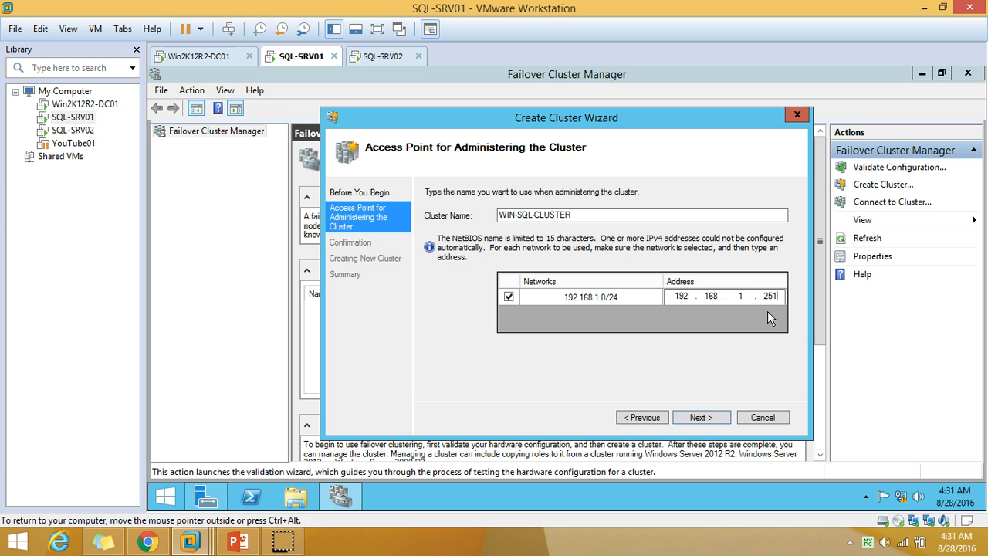
{"action": "left_click", "coordinate": [700, 418]}
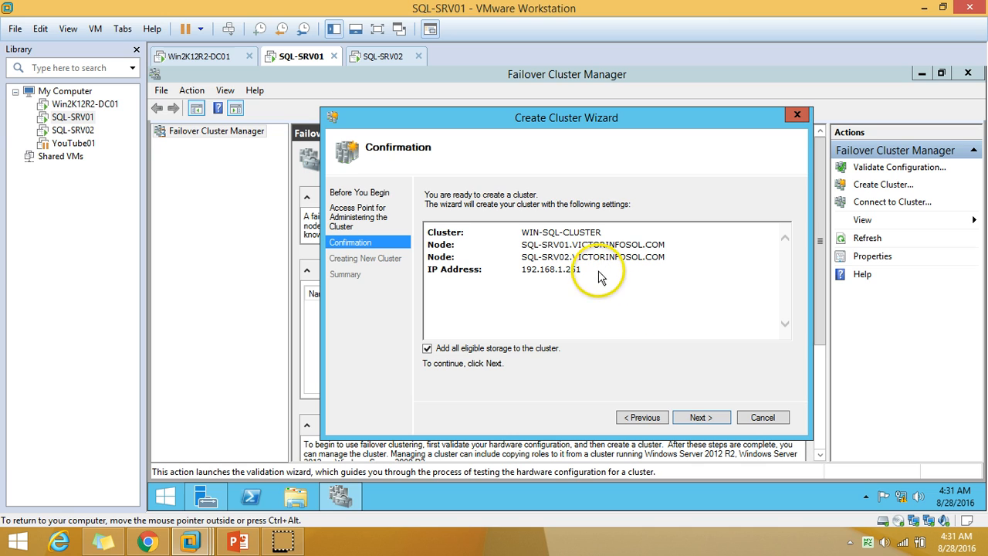
Review the cluster name, nodes and IP address, create the cluster with all eligible storage added, and finish the wizard.
{"action": "left_click_drag", "start_coordinate": [600, 278], "coordinate": [699, 266]}
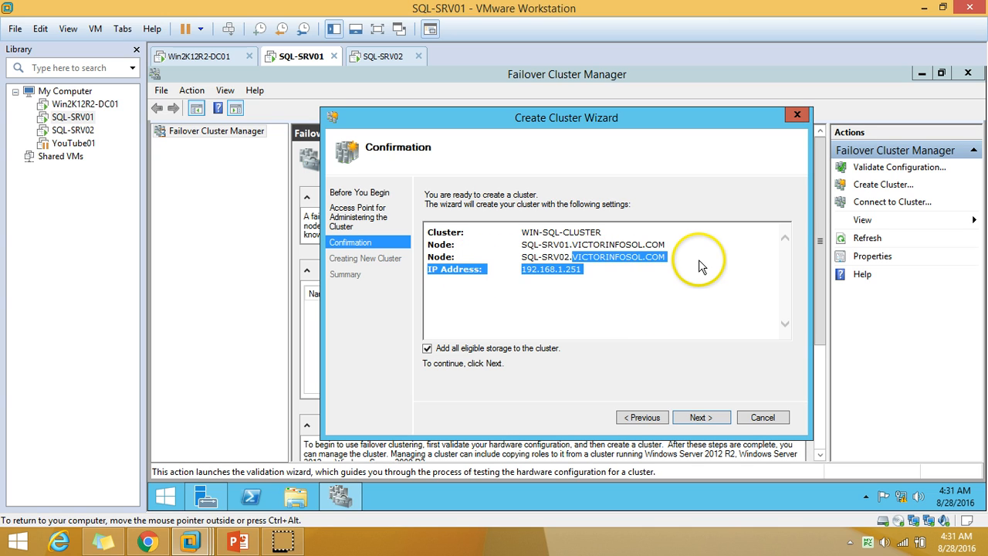
{"action": "left_click", "coordinate": [700, 268]}
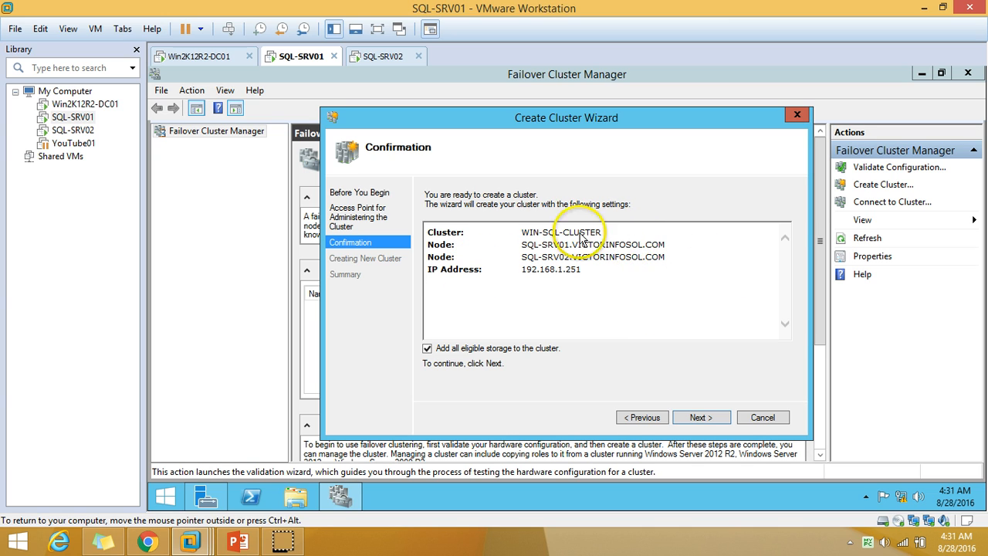
{"action": "left_click_drag", "start_coordinate": [582, 233], "coordinate": [504, 230]}
{"action": "left_click", "coordinate": [566, 256]}
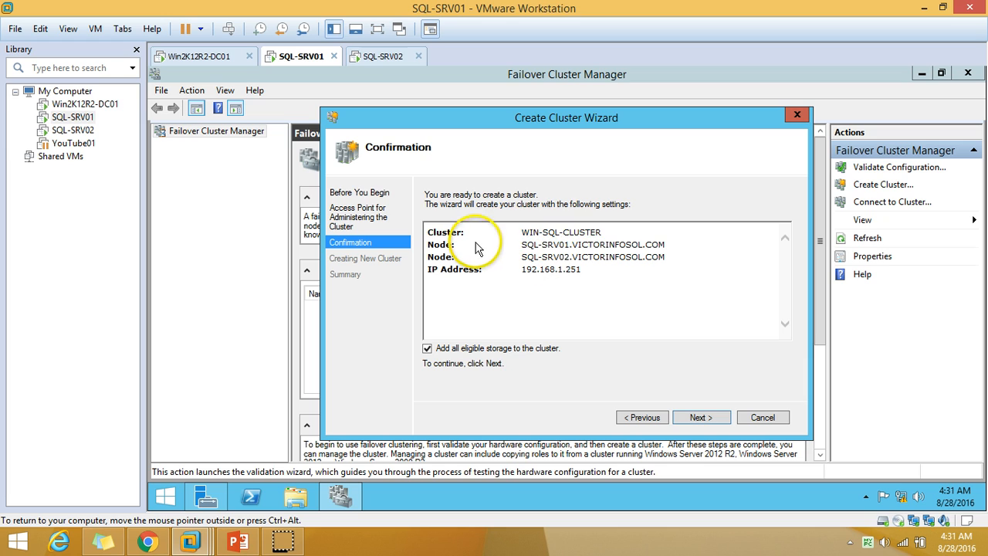
{"action": "left_click", "coordinate": [701, 418]}
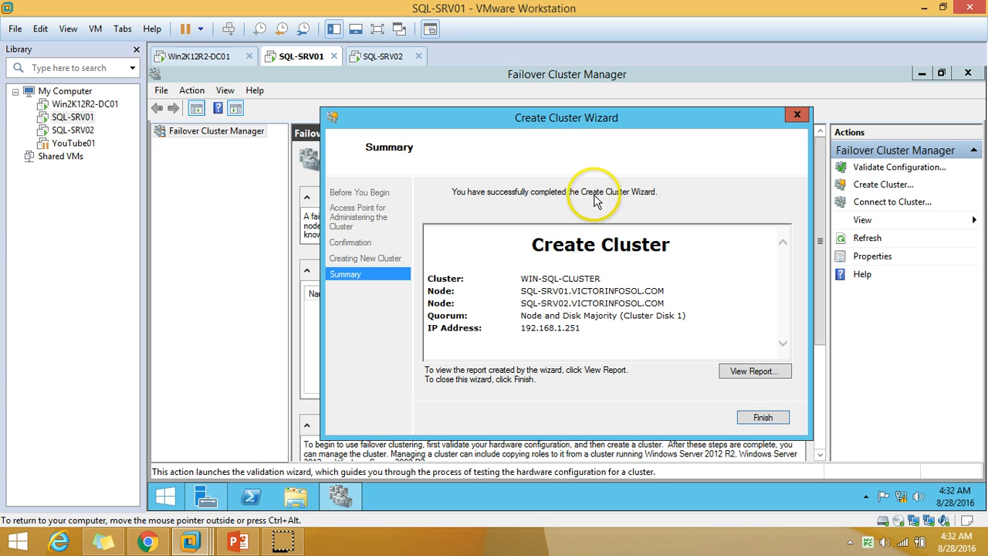
{"action": "left_click", "coordinate": [763, 418]}
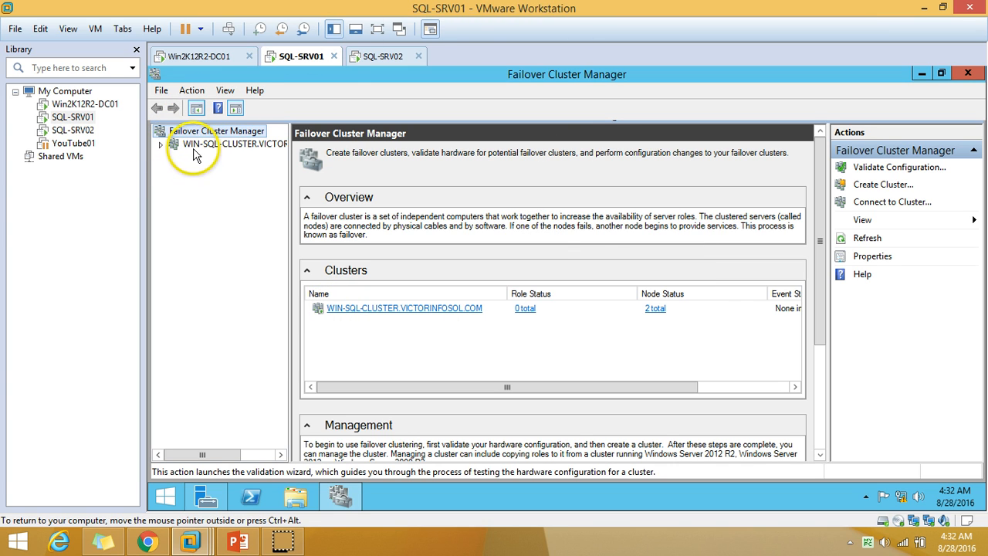
Open the new cluster's summary and examine its core resources, including the server name's IP address and the volume on Cluster Disk 1.
{"action": "left_click", "coordinate": [282, 147]}
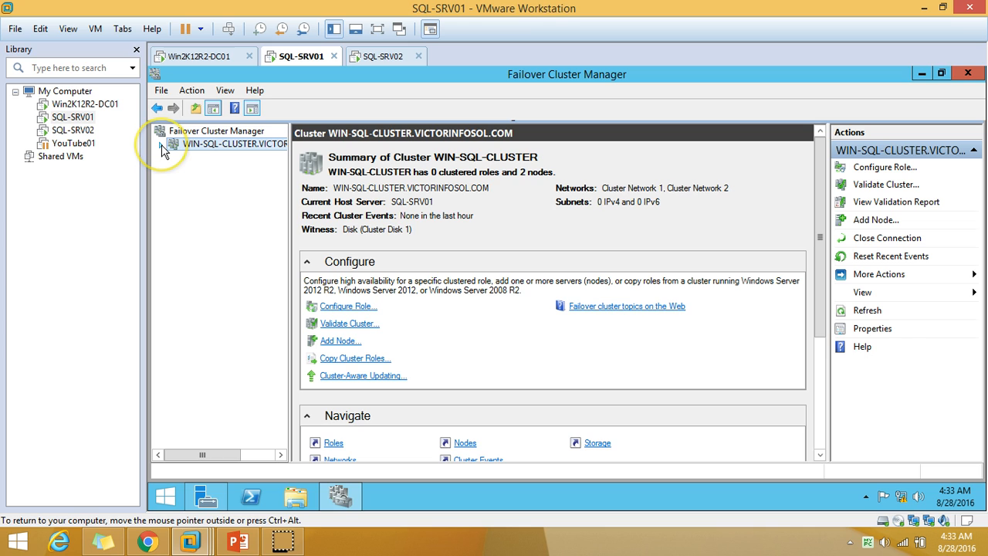
{"action": "left_click_drag", "start_coordinate": [820, 301], "coordinate": [815, 421]}
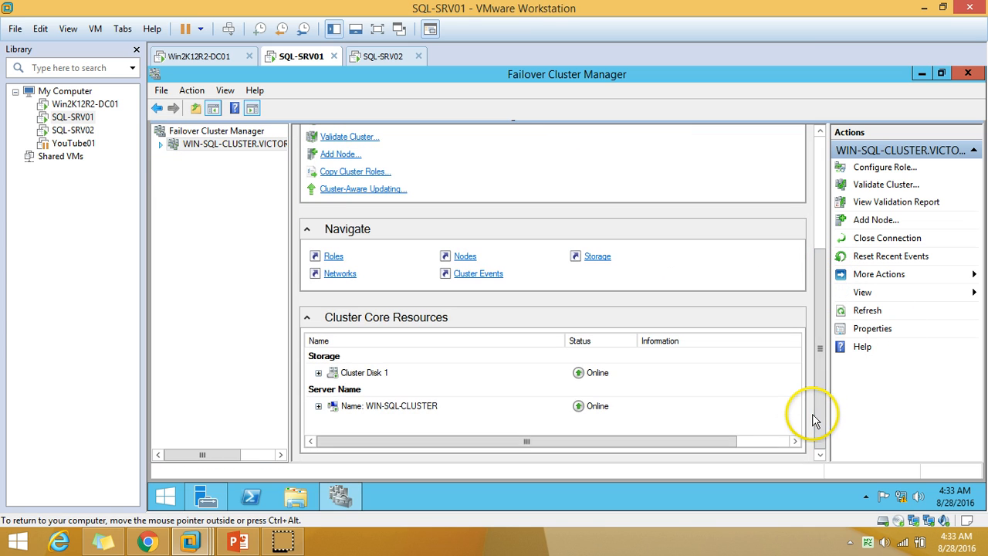
{"action": "left_click", "coordinate": [316, 407]}
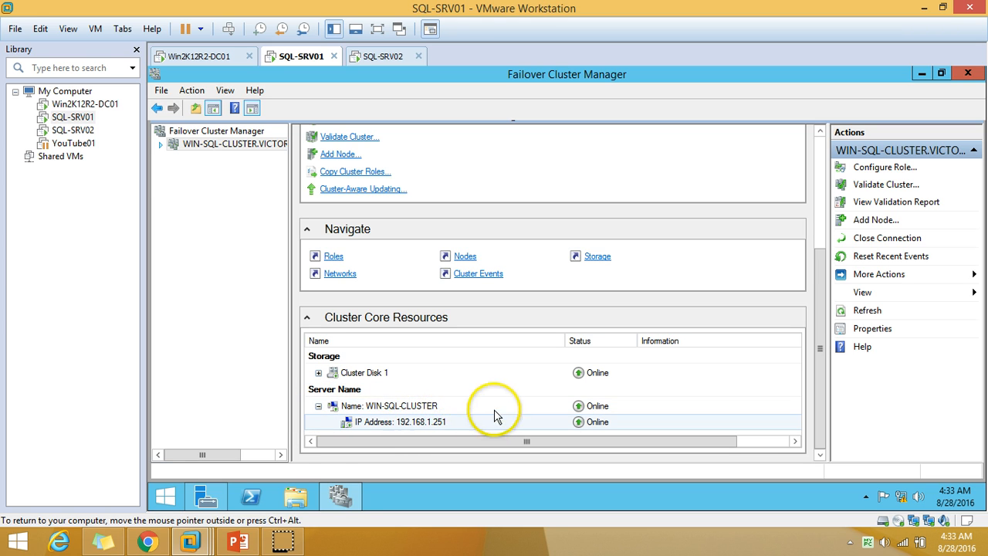
{"action": "left_click", "coordinate": [318, 372]}
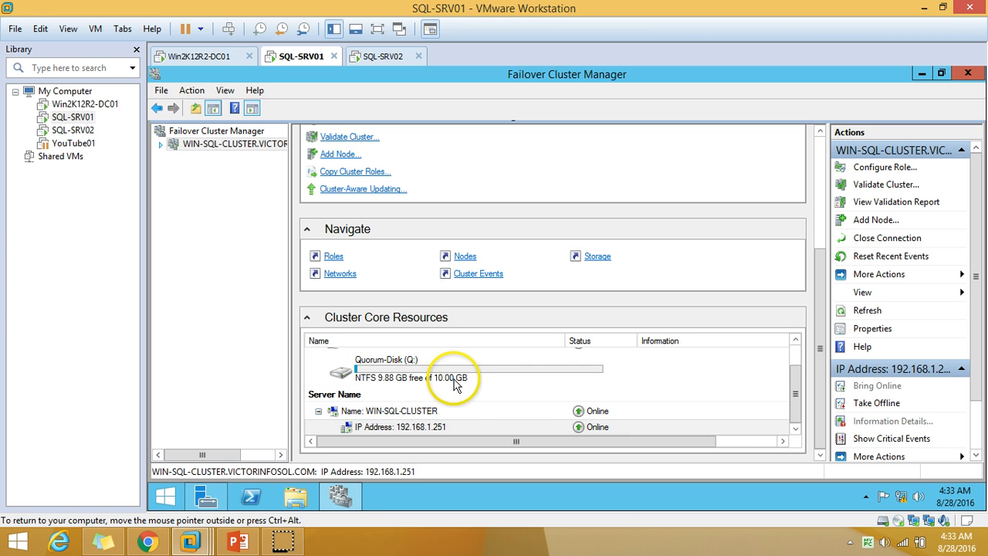
{"action": "left_click", "coordinate": [468, 379]}
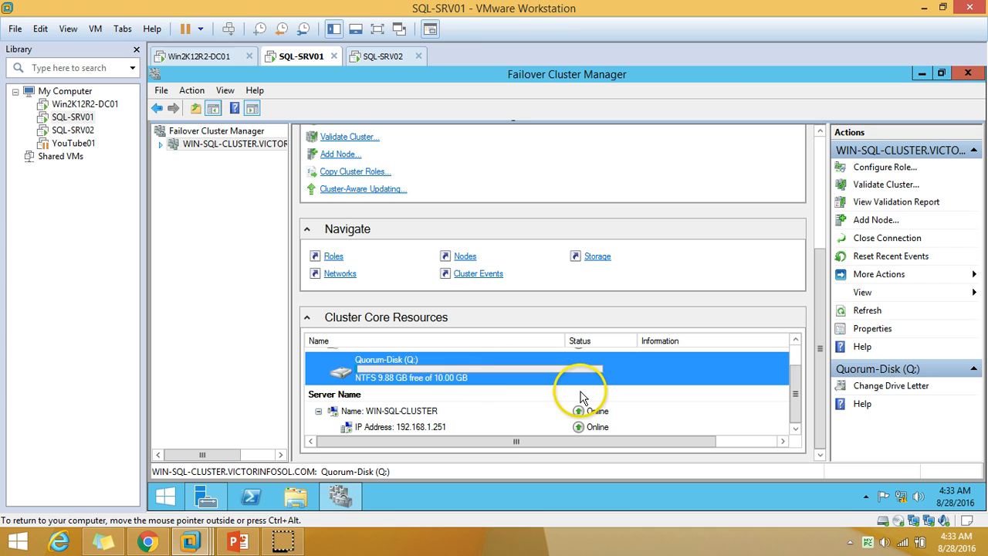
{"action": "scroll", "coordinate": [454, 383], "scroll_direction": "up", "scroll_amount": 1}
{"action": "scroll", "coordinate": [454, 383], "scroll_direction": "down", "scroll_amount": 1}
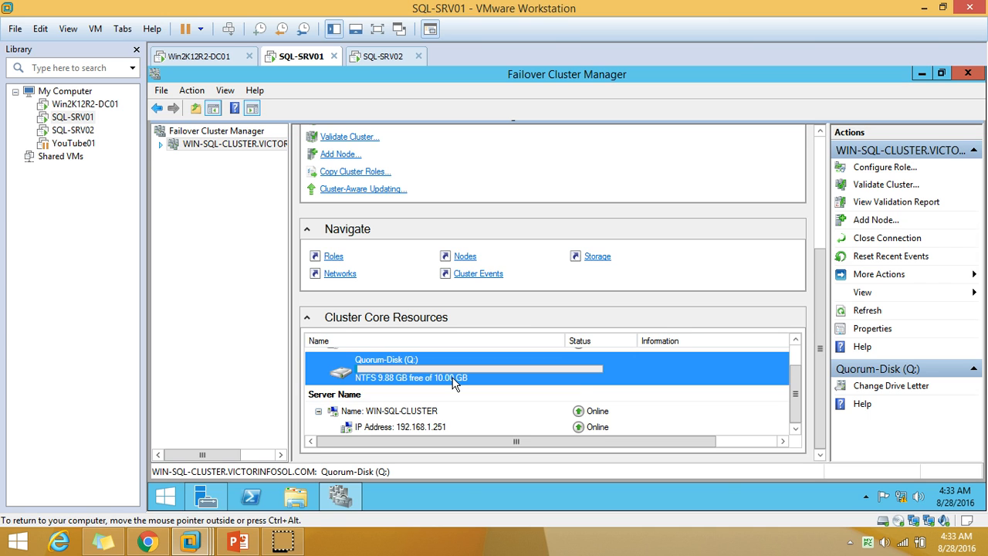
{"action": "scroll", "coordinate": [452, 377], "scroll_direction": "up", "scroll_amount": 1}
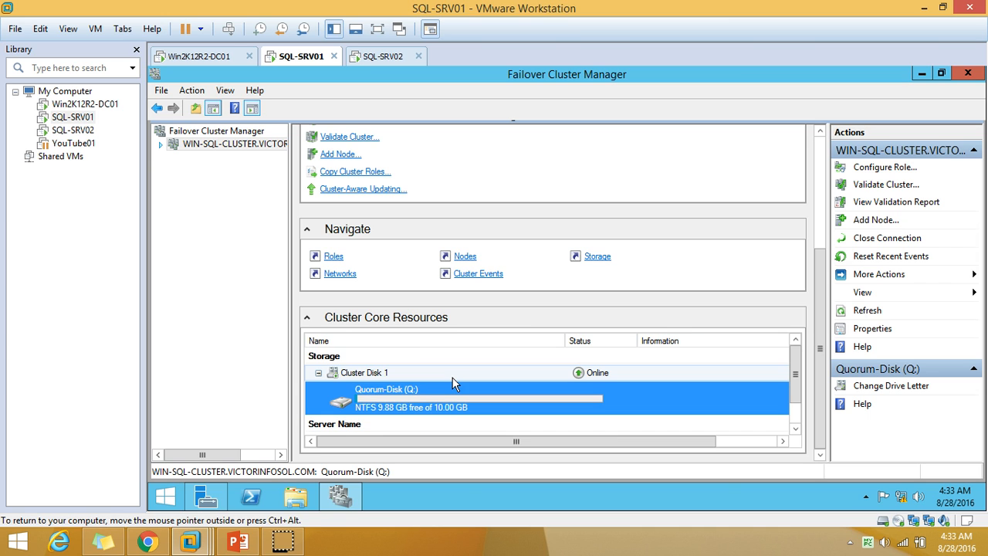
{"action": "left_click", "coordinate": [318, 375]}
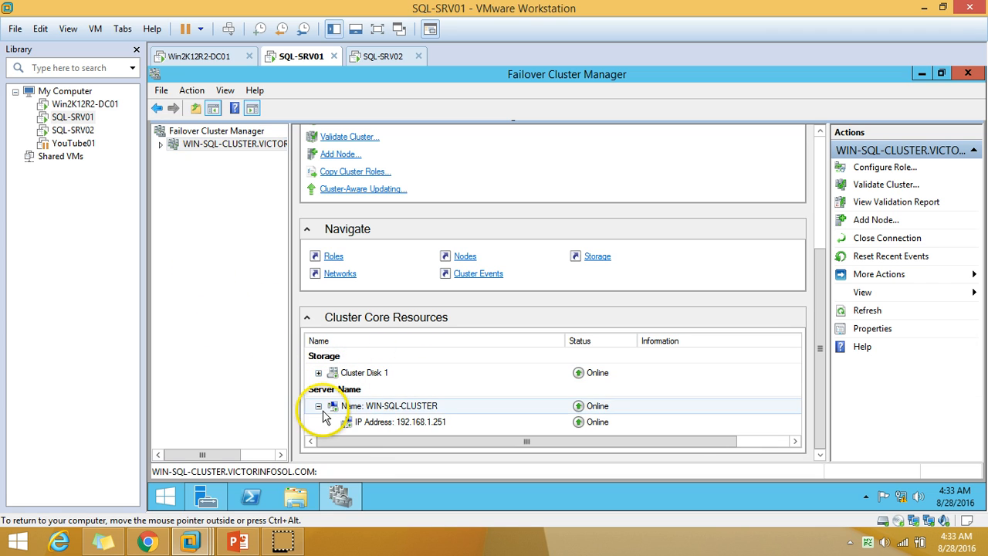
Expand the WIN-SQL-CLUSTER tree and examine its roles and the status and votes of nodes SQL-SRV01 and SQL-SRV02.
{"action": "left_click", "coordinate": [318, 407]}
{"action": "left_click", "coordinate": [159, 144]}
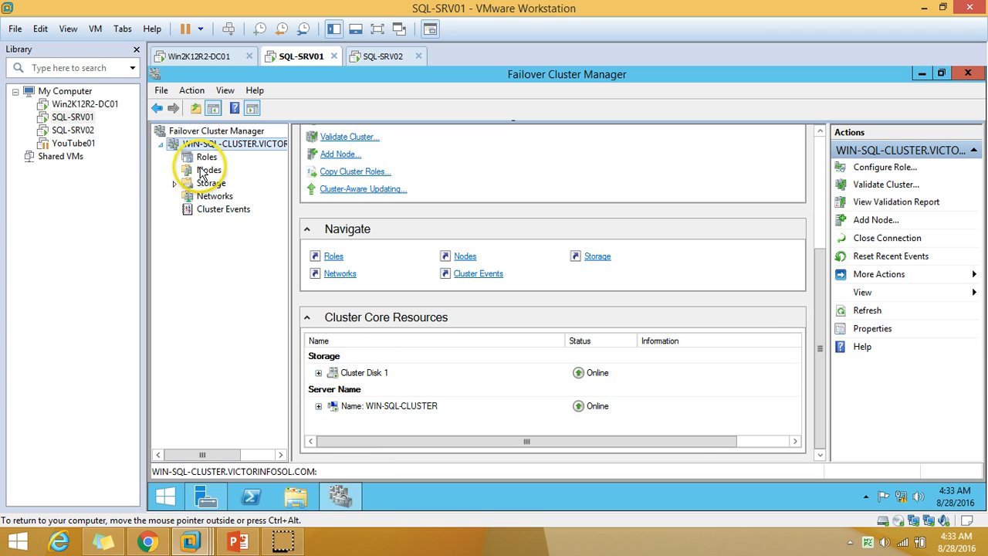
{"action": "left_click", "coordinate": [206, 158]}
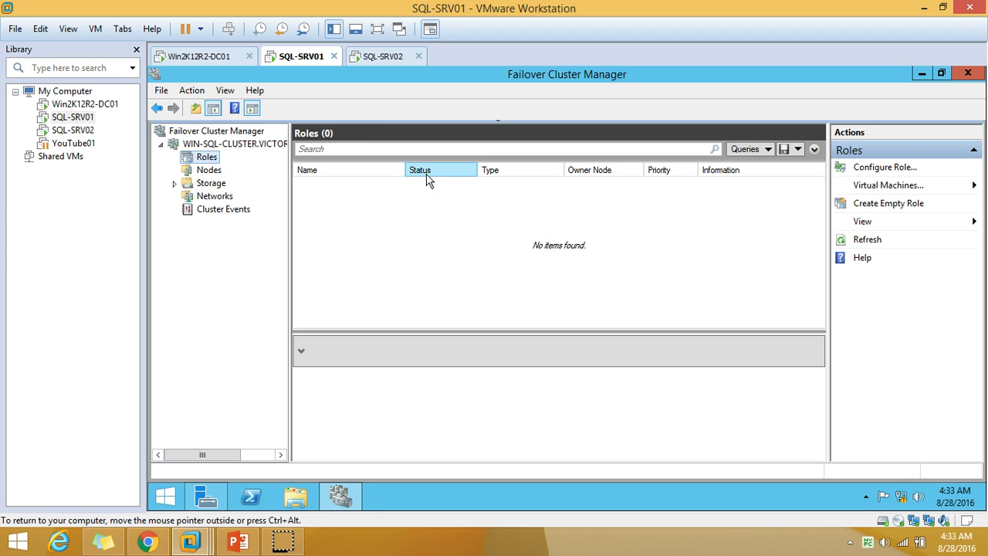
{"action": "left_click", "coordinate": [428, 190]}
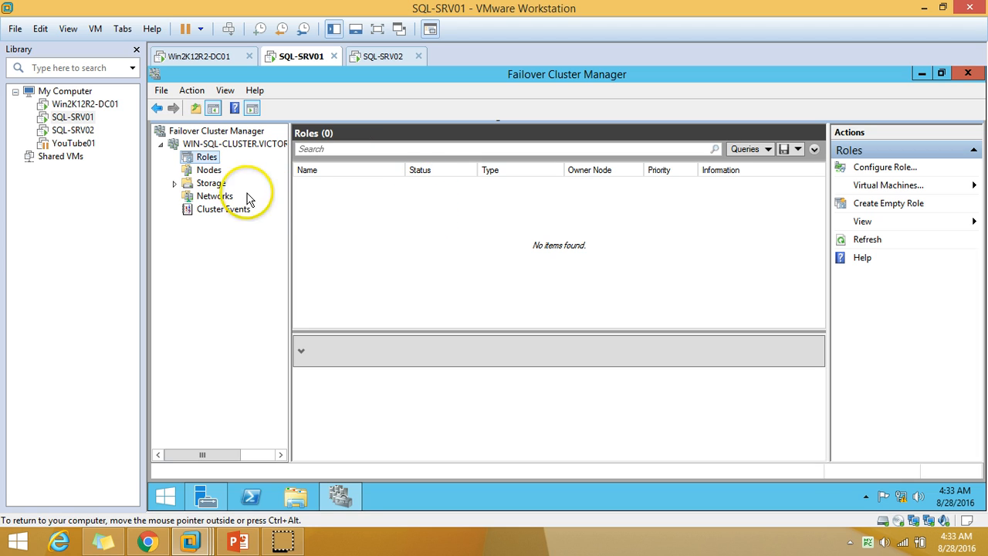
{"action": "left_click", "coordinate": [210, 170]}
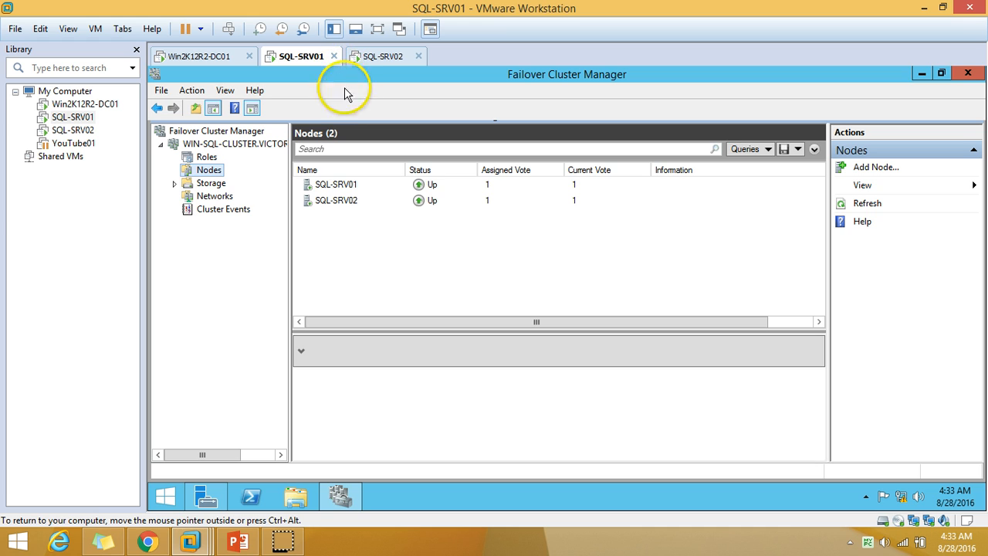
{"action": "left_click", "coordinate": [391, 184]}
{"action": "left_click", "coordinate": [389, 203]}
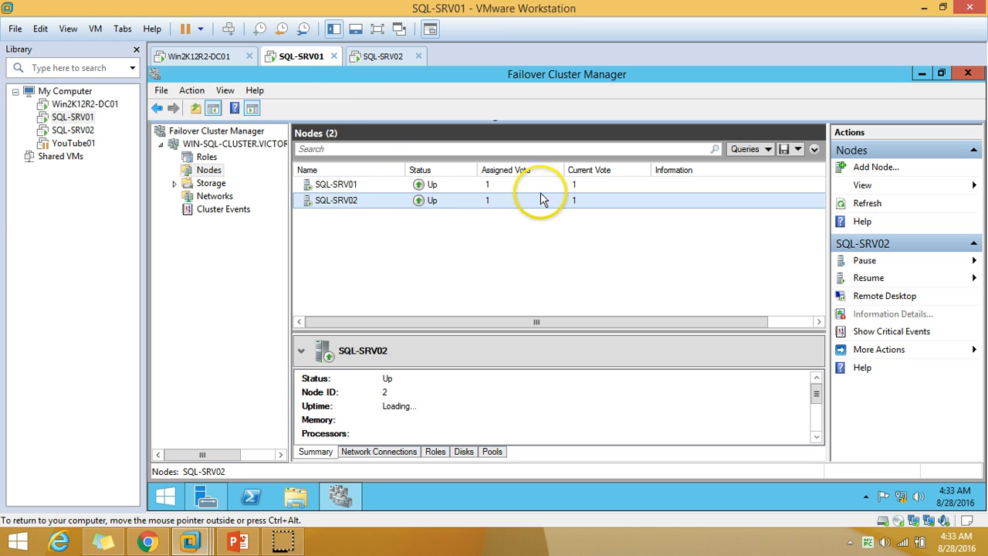
{"action": "left_click", "coordinate": [541, 186]}
Open the cluster's storage disks and examine the assignment and volumes of Cluster Disk 1 and Cluster Disk 2.
{"action": "left_click", "coordinate": [202, 186]}
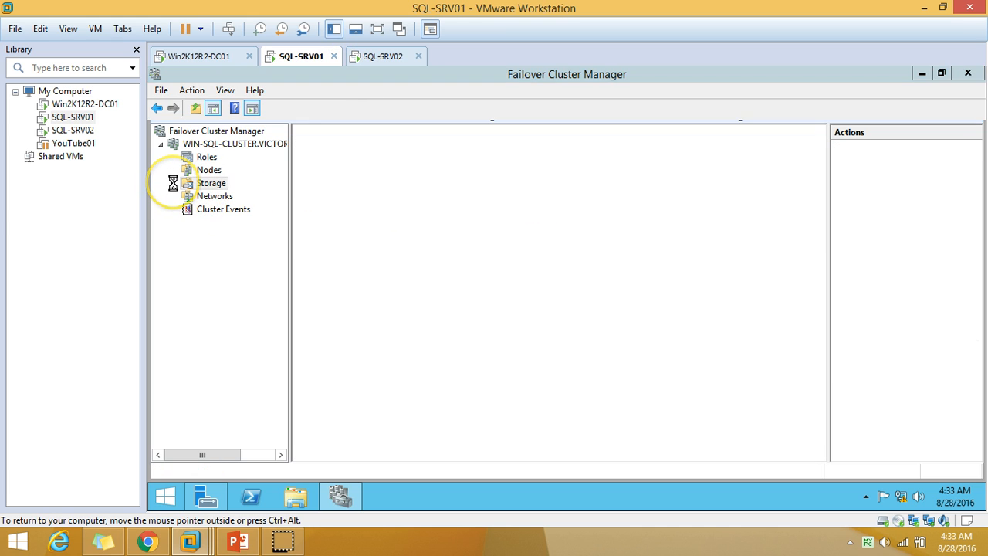
{"action": "left_click", "coordinate": [173, 183]}
{"action": "left_click", "coordinate": [217, 196]}
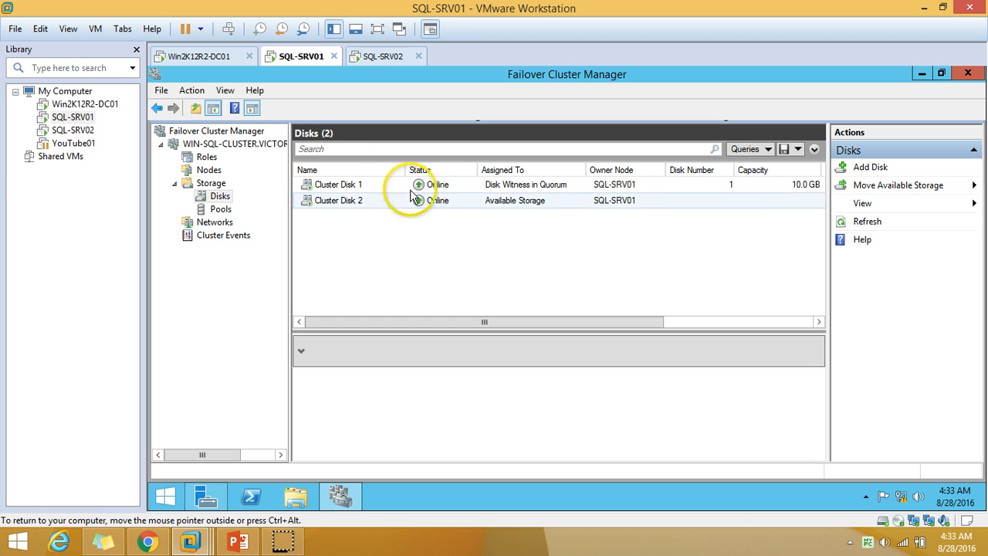
{"action": "left_click", "coordinate": [374, 186]}
{"action": "left_click", "coordinate": [510, 203]}
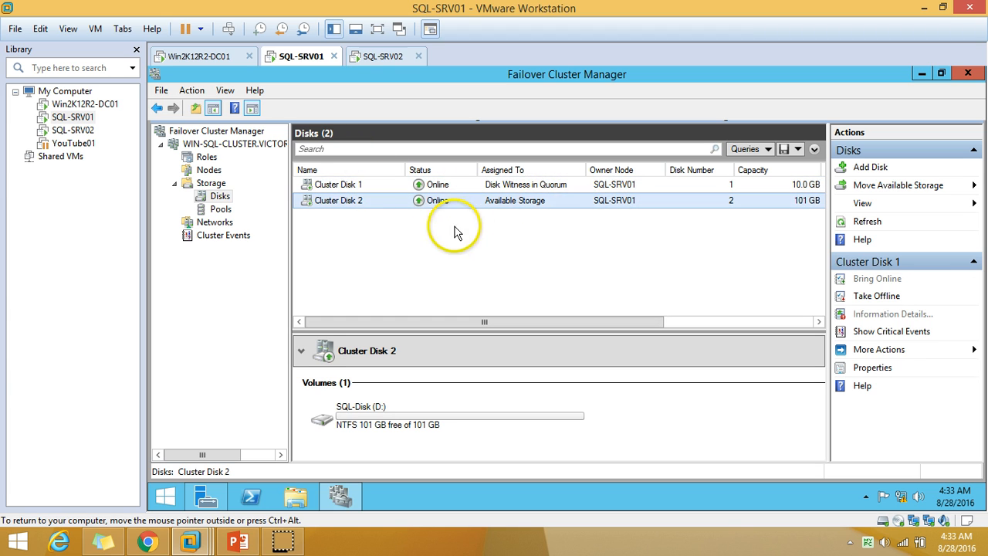
Rename Cluster Disk 1, the disk witness in quorum, as Quorum-Disk in its properties.
{"action": "left_click", "coordinate": [363, 187]}
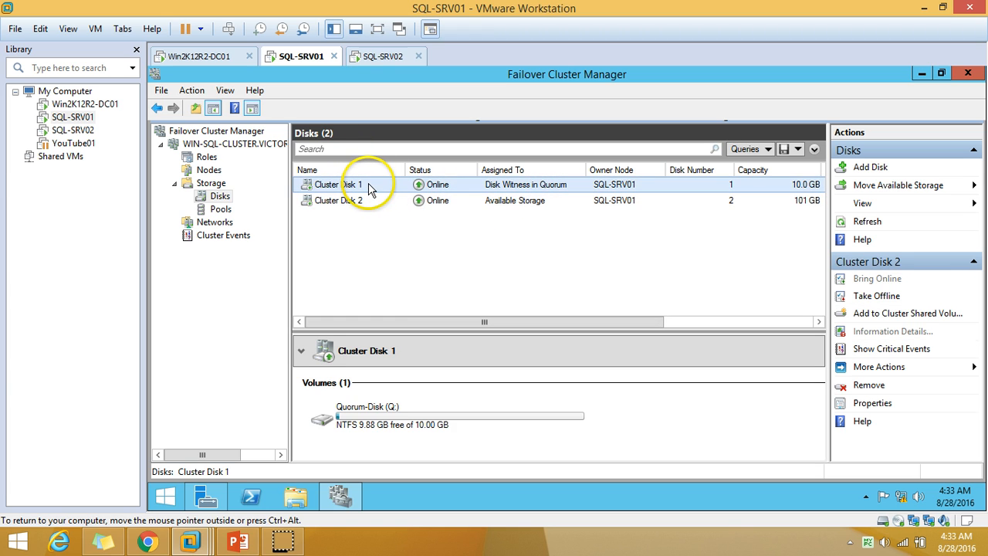
{"action": "right_click", "coordinate": [369, 186]}
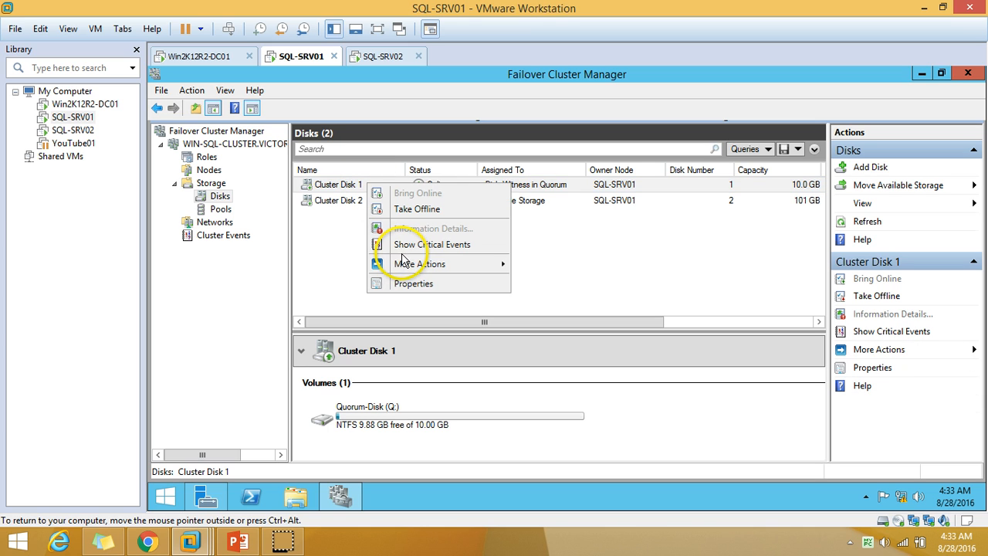
{"action": "left_click", "coordinate": [409, 283]}
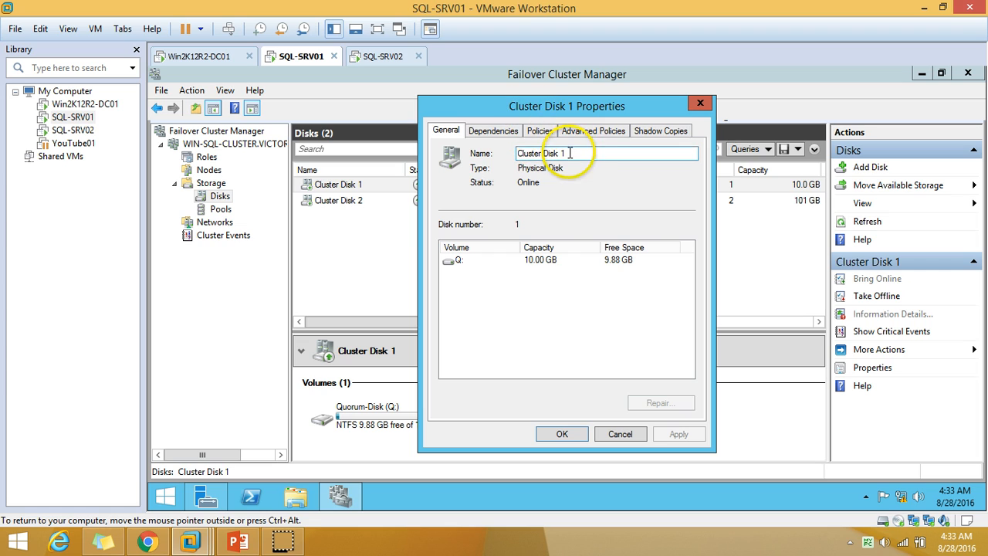
{"action": "left_click_drag", "start_coordinate": [568, 153], "coordinate": [472, 164]}
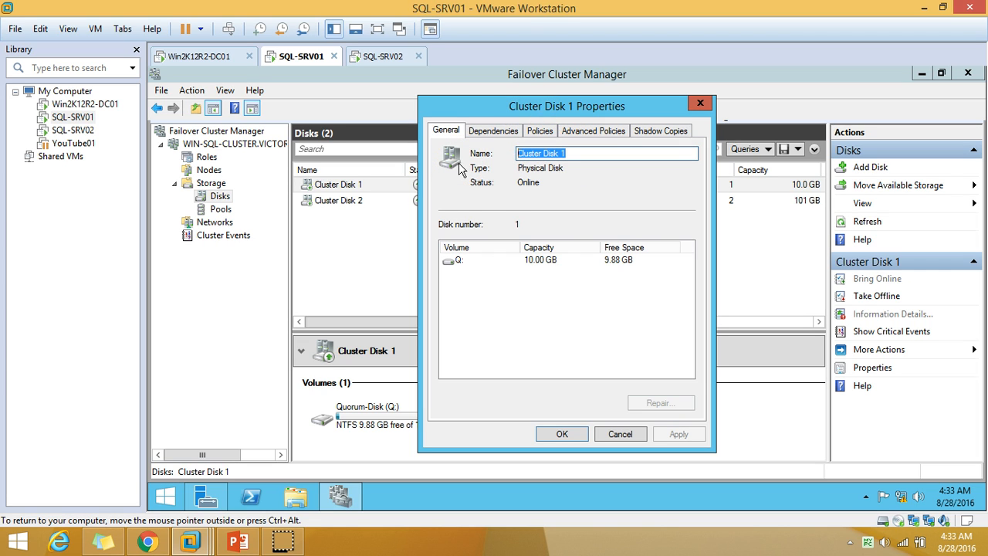
{"action": "type", "text": "qU"}
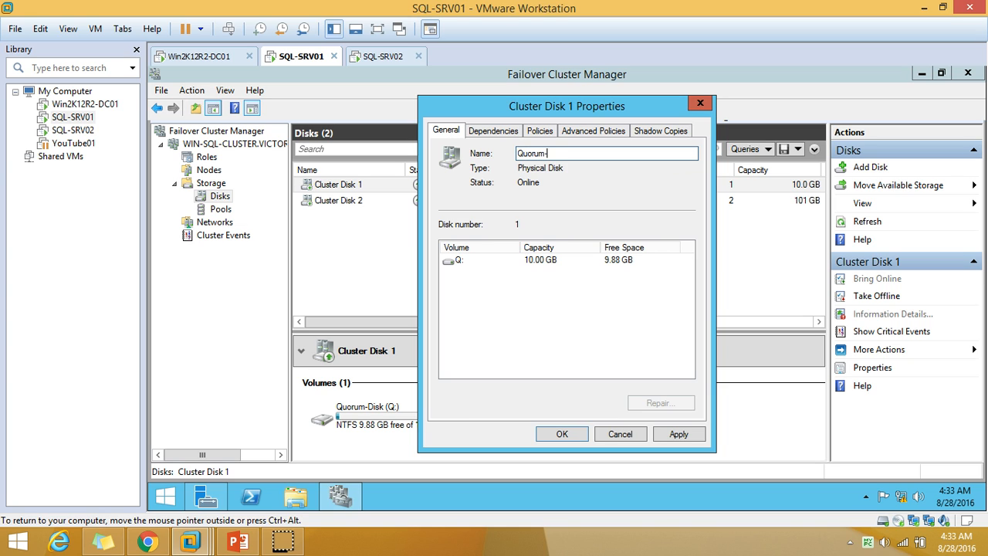
{"action": "left_click", "coordinate": [678, 435]}
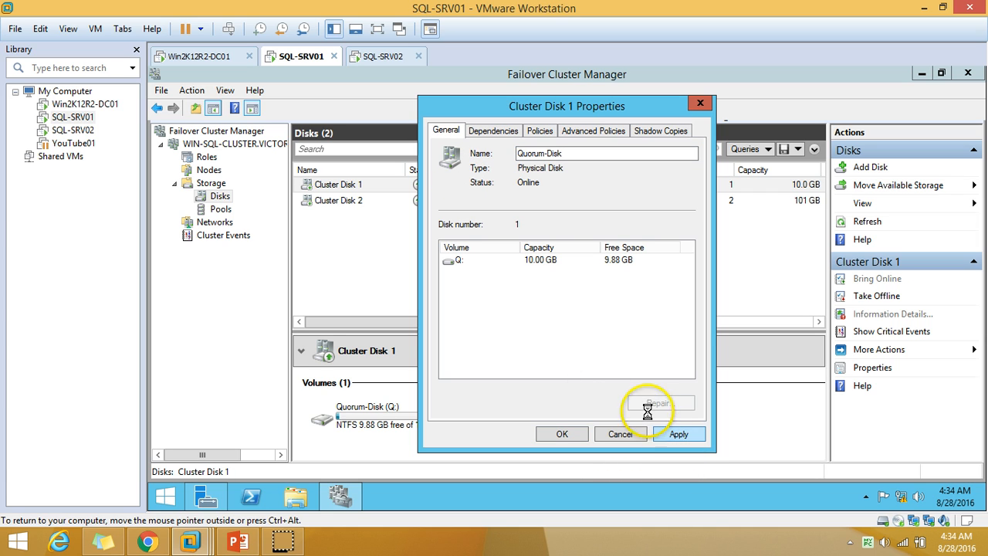
{"action": "left_click", "coordinate": [562, 434]}
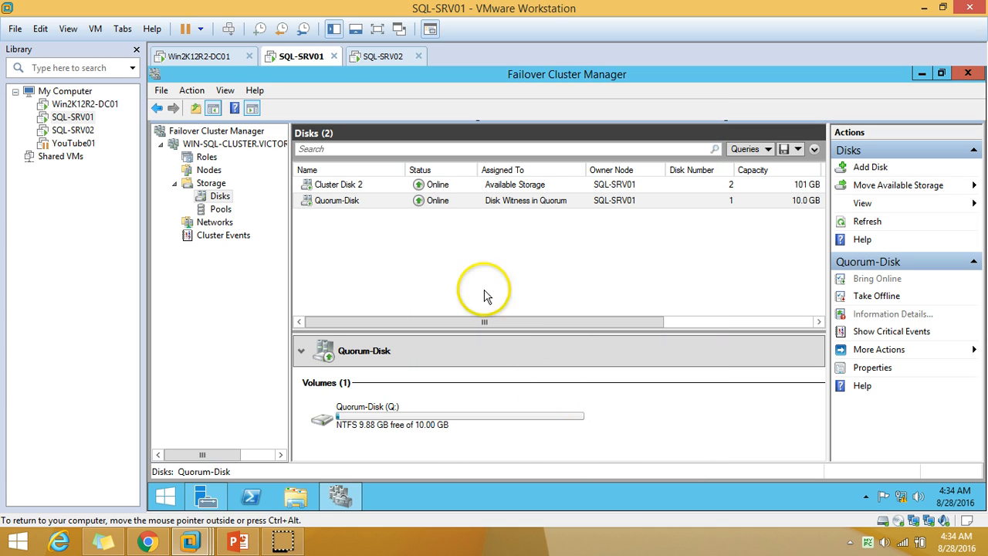
Rename Cluster Disk 2, the available storage disk holding volume D:, as SQL-Disk in its properties.
{"action": "left_click", "coordinate": [378, 193]}
{"action": "right_click", "coordinate": [379, 193]}
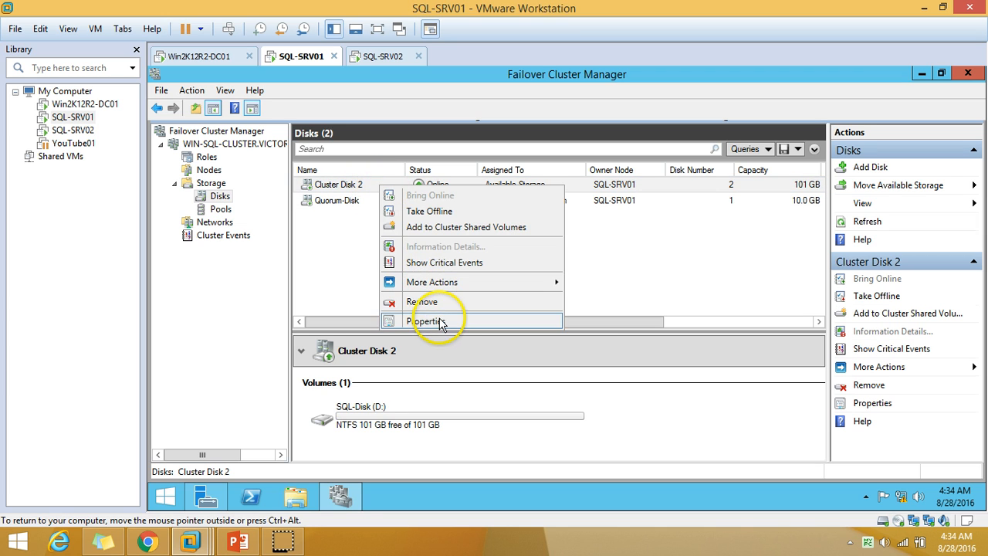
{"action": "left_click", "coordinate": [433, 323]}
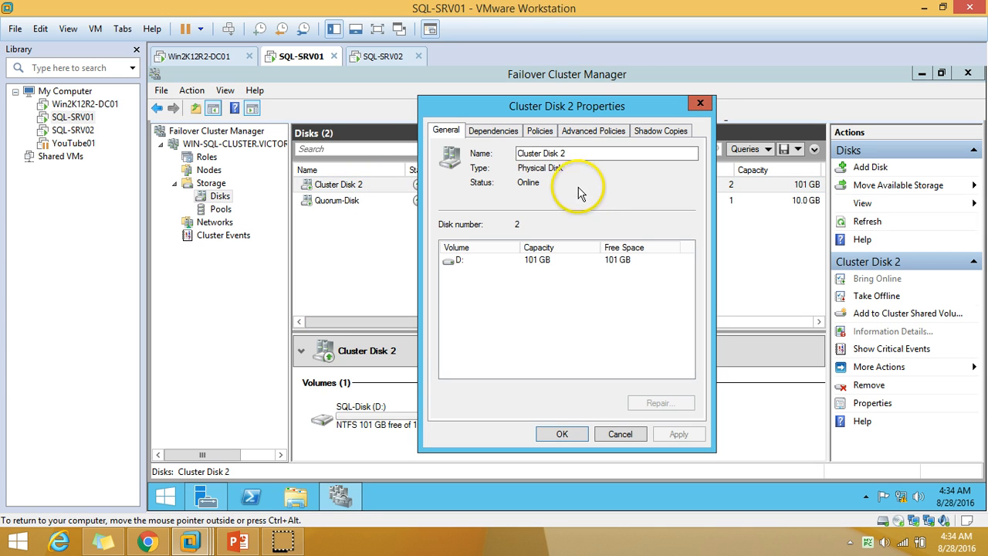
{"action": "left_click", "coordinate": [585, 159]}
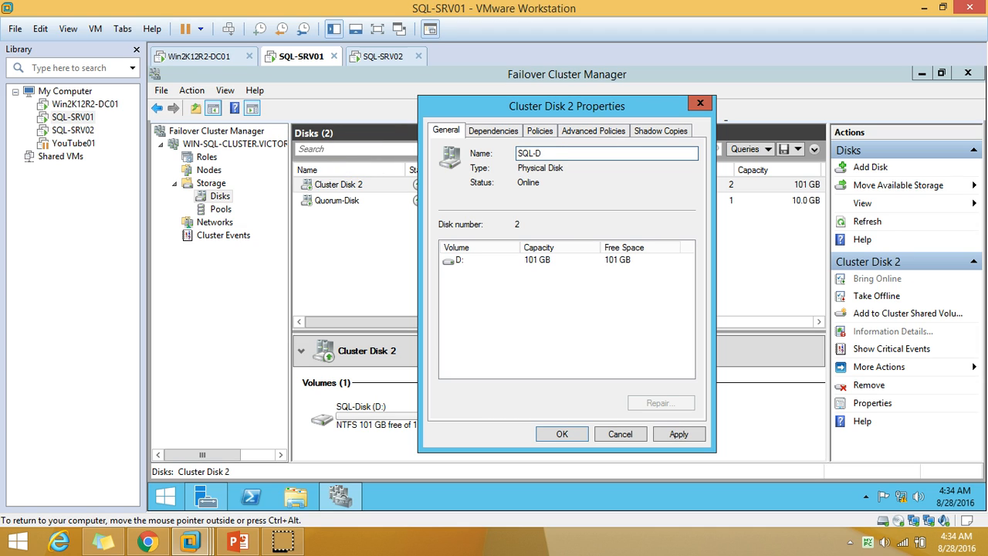
{"action": "type", "text": "SQL-Disk"}
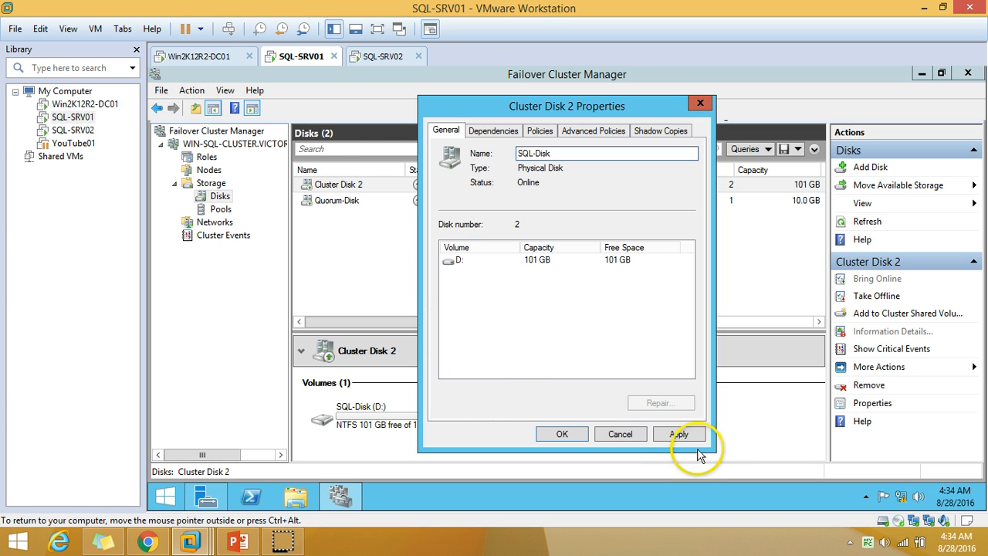
{"action": "left_click", "coordinate": [680, 434]}
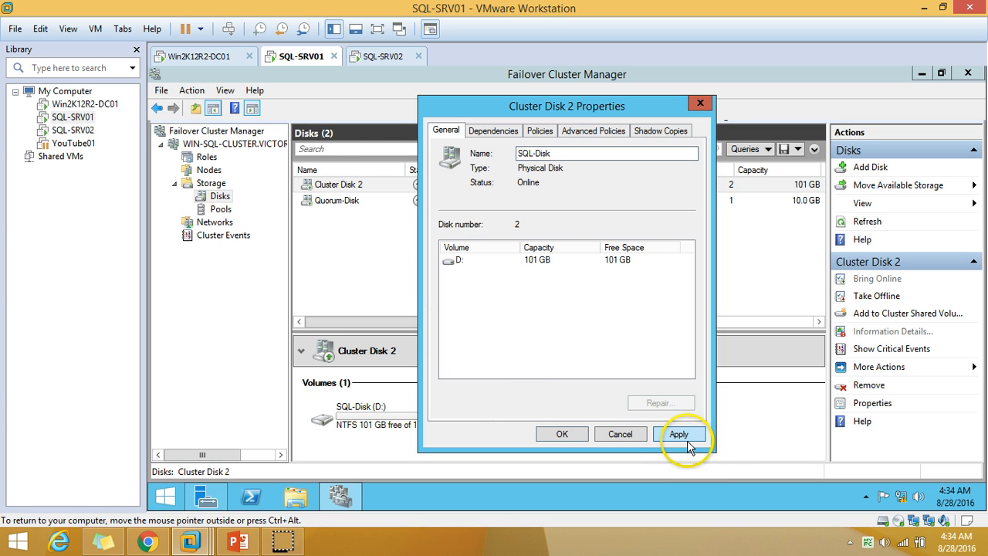
{"action": "left_click", "coordinate": [562, 434]}
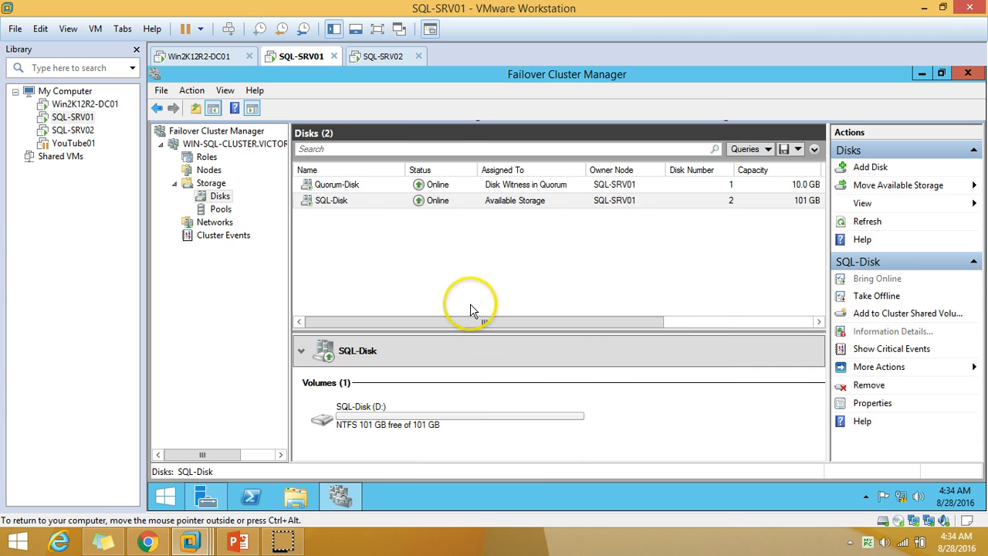
Open the cluster's networks and rename the cluster-only Cluster Network 1 as Heartbert in its properties.
{"action": "left_click", "coordinate": [213, 223]}
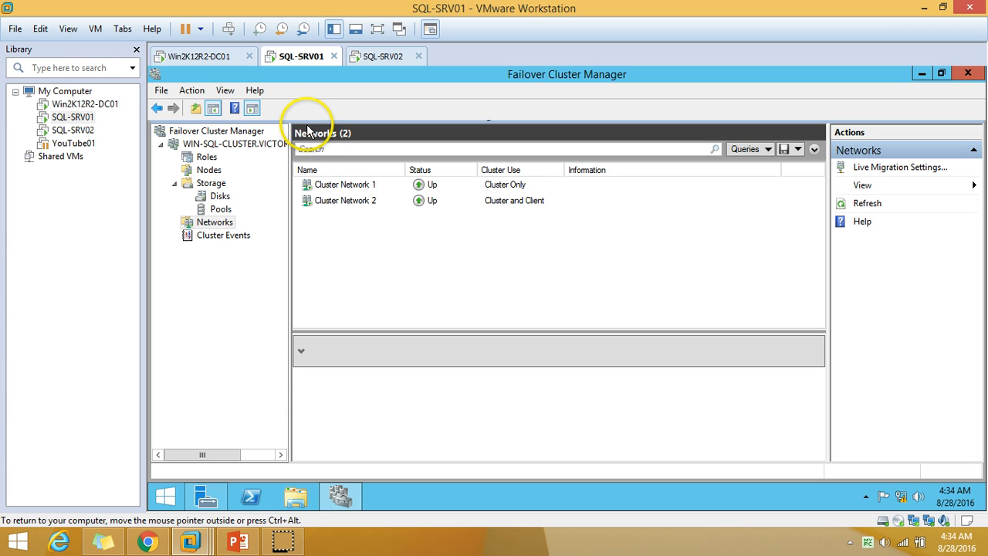
{"action": "left_click", "coordinate": [371, 191]}
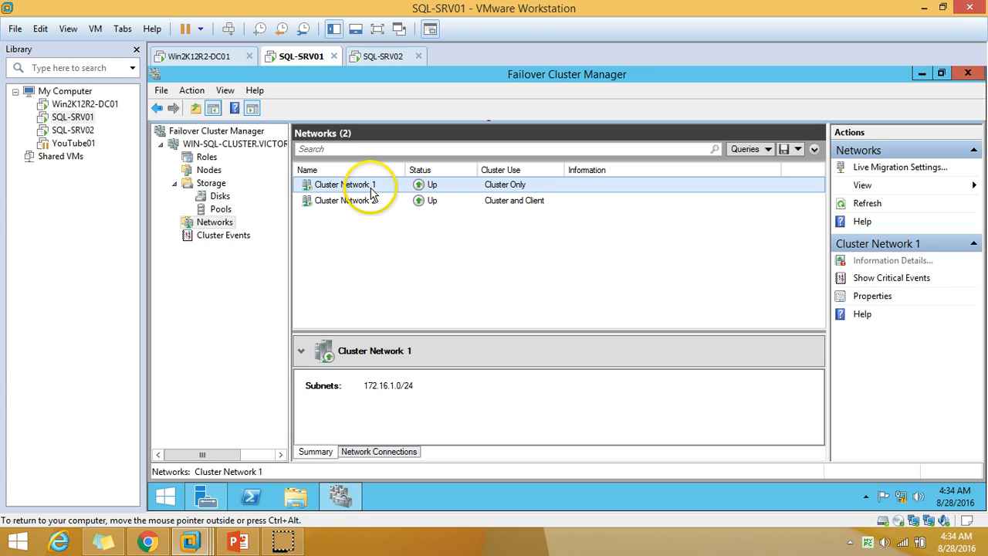
{"action": "right_click", "coordinate": [371, 191]}
{"action": "left_click", "coordinate": [417, 235]}
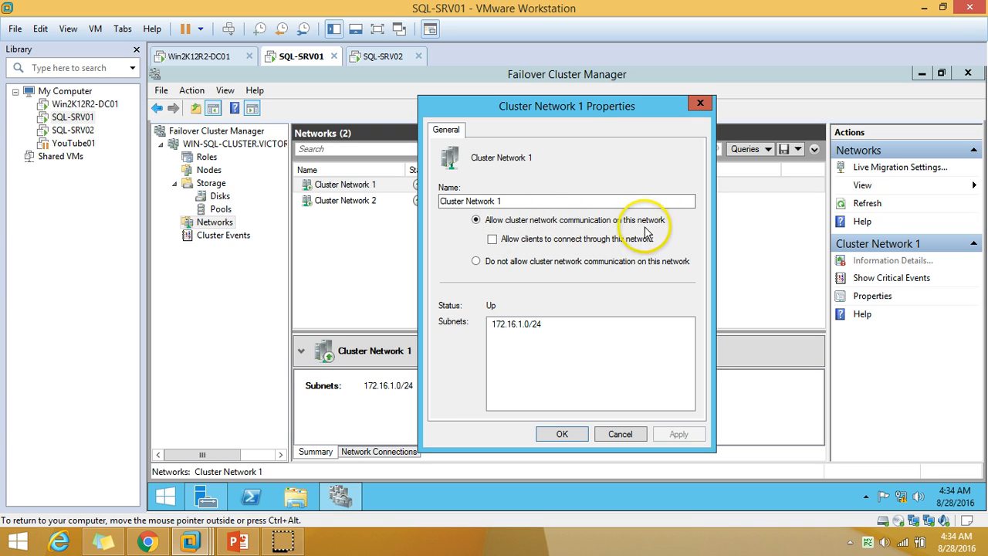
{"action": "left_click_drag", "start_coordinate": [542, 200], "coordinate": [245, 213]}
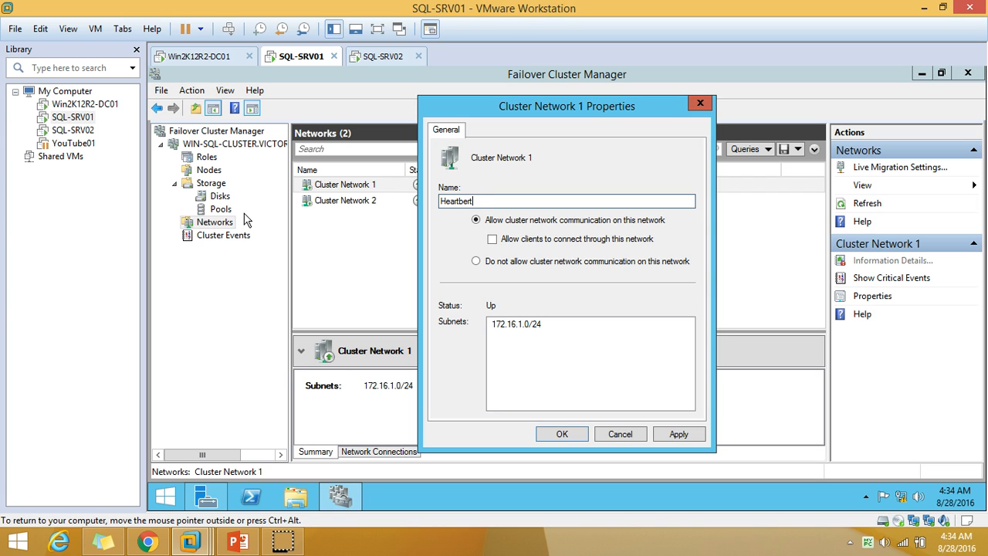
{"action": "left_click", "coordinate": [679, 434]}
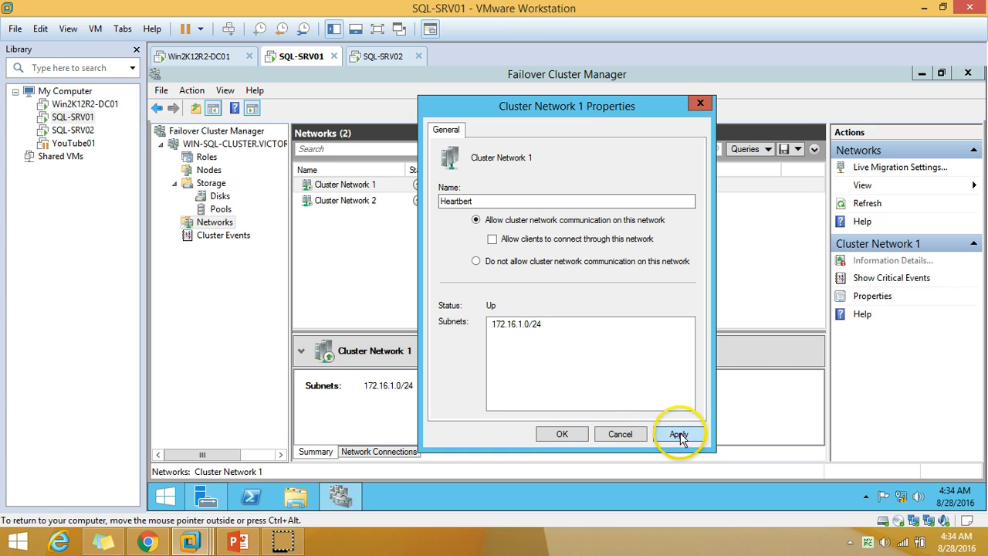
{"action": "left_click", "coordinate": [564, 434]}
Rename Cluster Network 2, used for cluster and client traffic, as LAN in its properties.
{"action": "left_click", "coordinate": [348, 200]}
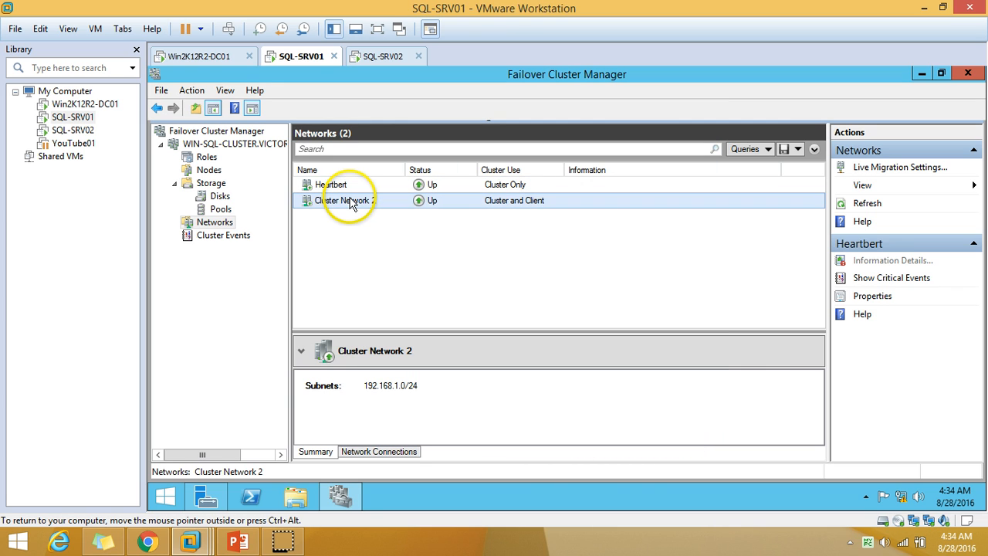
{"action": "right_click", "coordinate": [352, 200]}
{"action": "left_click", "coordinate": [394, 242]}
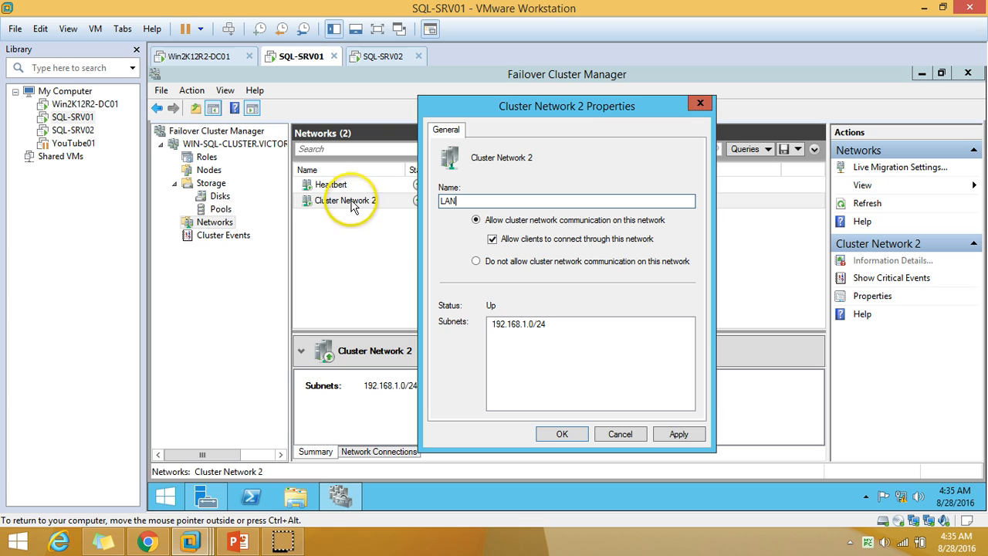
{"action": "type", "text": "LAN"}
{"action": "left_click", "coordinate": [679, 432]}
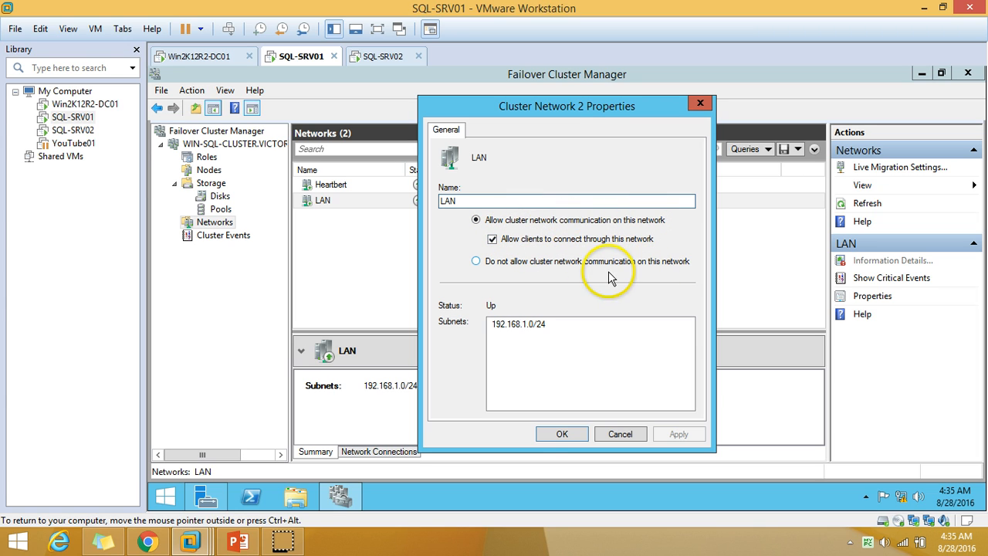
{"action": "left_click", "coordinate": [562, 434]}
Compare the subnets and cluster use of the Heartbert and LAN networks.
{"action": "left_click", "coordinate": [379, 186]}
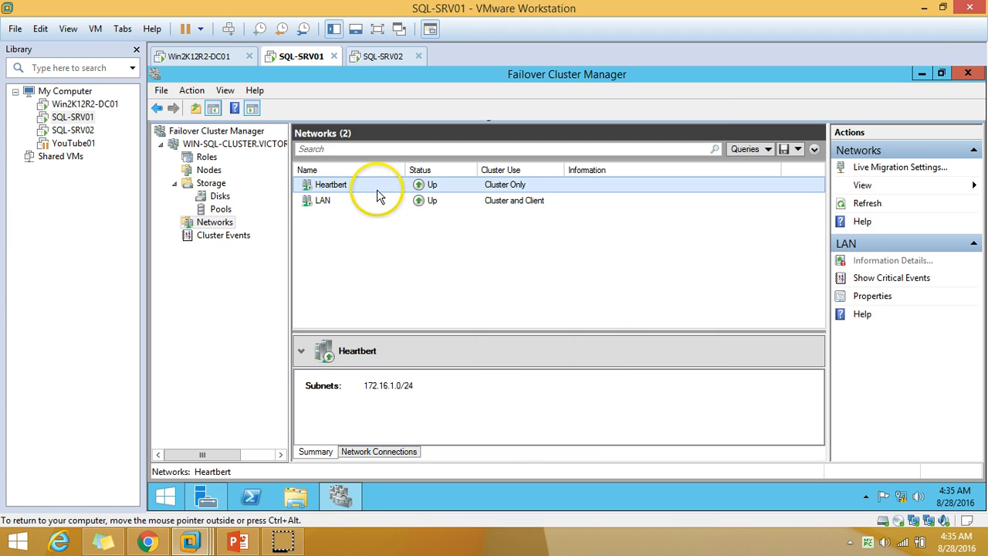
{"action": "left_click", "coordinate": [374, 199]}
{"action": "left_click", "coordinate": [378, 185]}
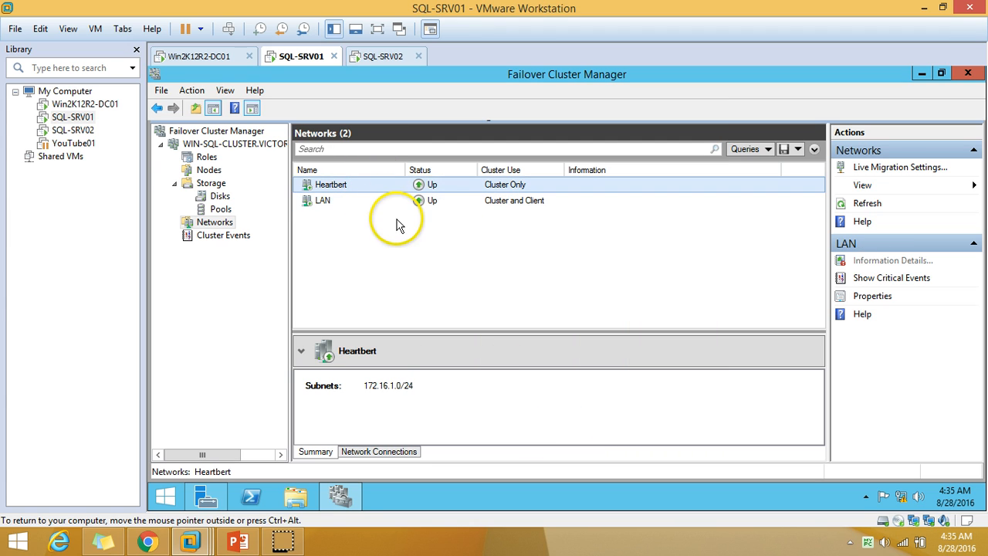
{"action": "left_click", "coordinate": [384, 200]}
Switch to the Win2K12R2-DC01 machine and open the Servers unit under INDIA in Active Directory Users and Computers, selecting WIN-SQL-CLUSTER.
{"action": "left_click", "coordinate": [207, 57]}
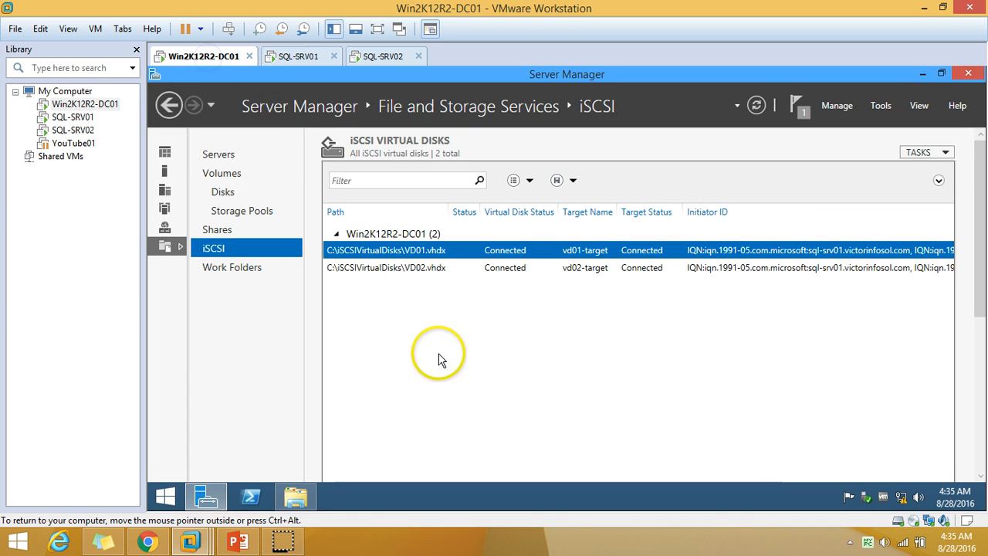
{"action": "left_click", "coordinate": [884, 103]}
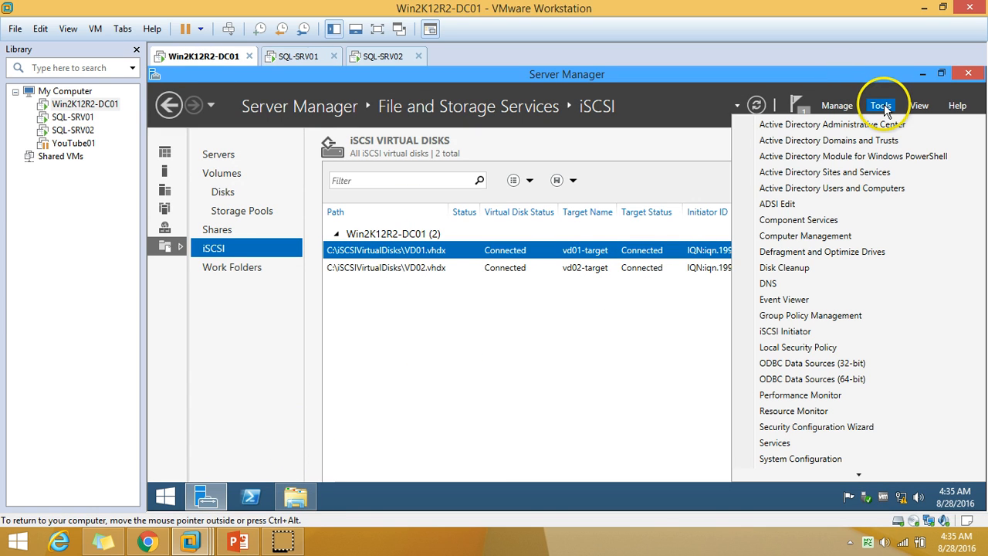
{"action": "left_click", "coordinate": [862, 193]}
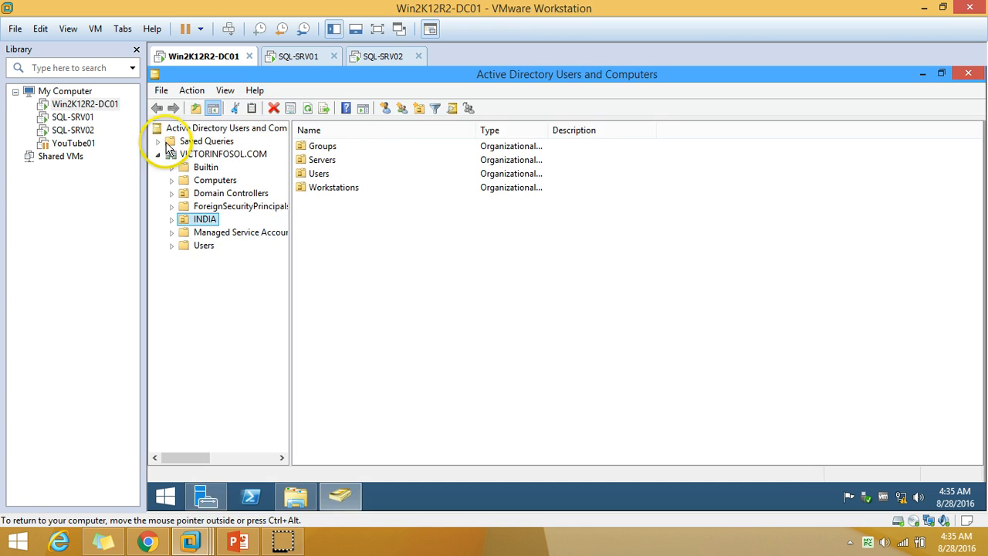
{"action": "left_click", "coordinate": [167, 140]}
{"action": "left_click", "coordinate": [202, 220]}
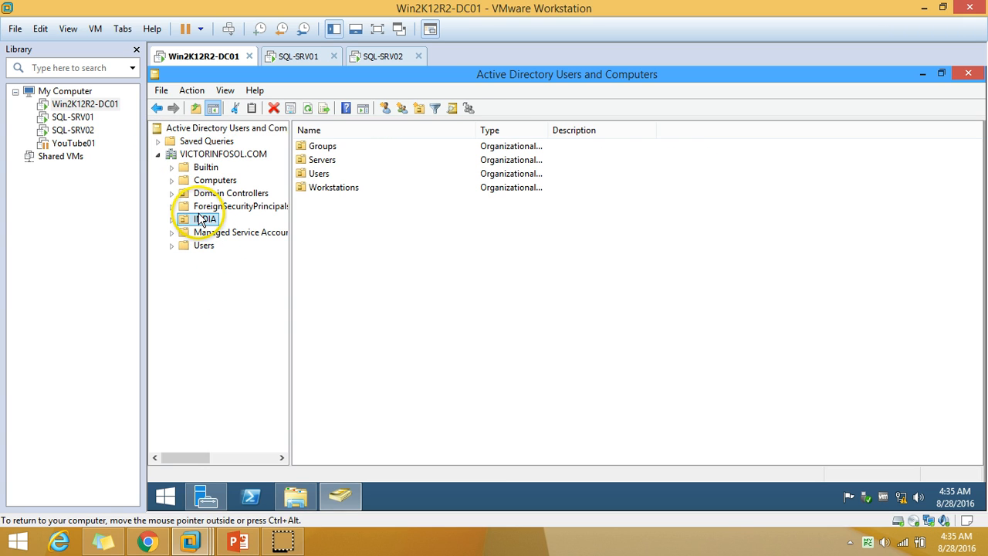
{"action": "double_click", "coordinate": [320, 160]}
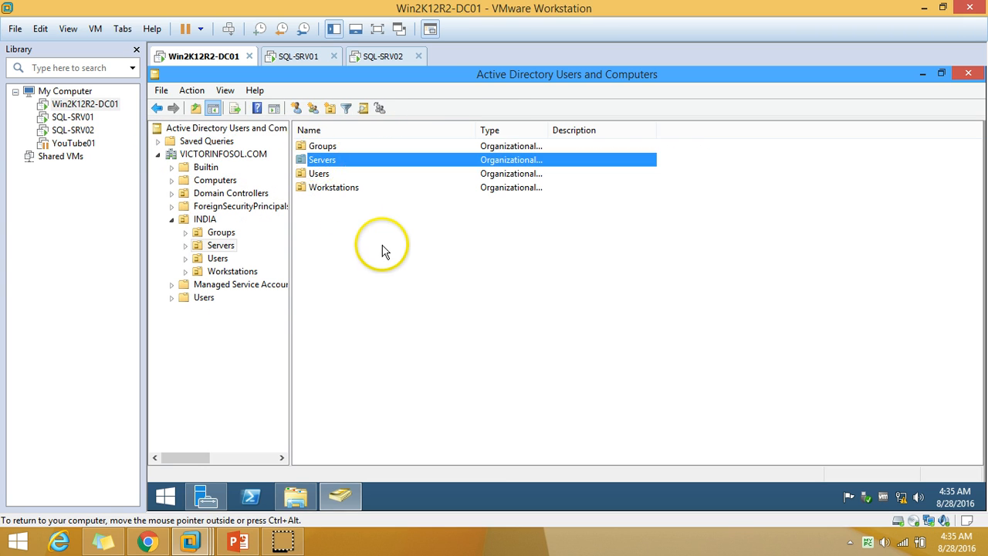
{"action": "left_click", "coordinate": [384, 176]}
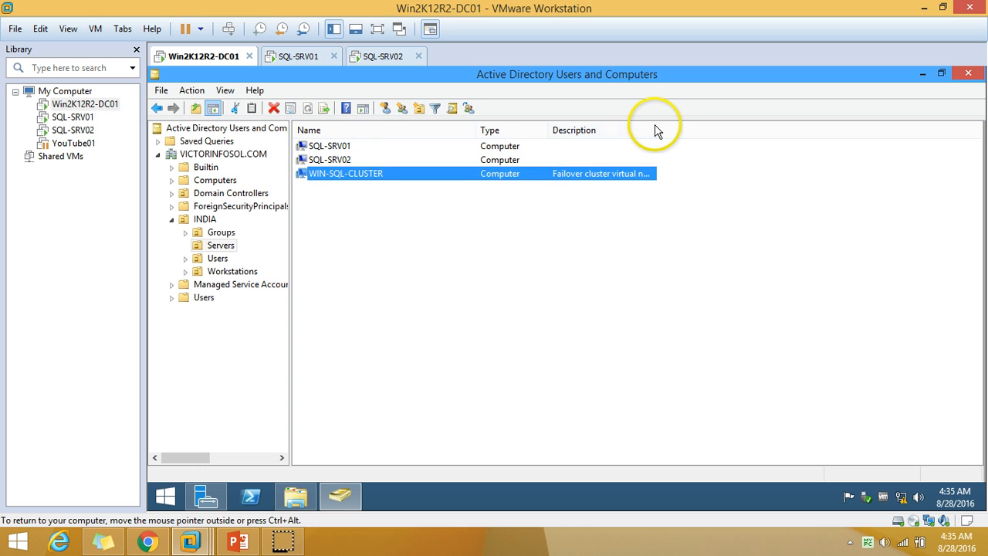
Resize the name and description columns to read the WIN-SQL-CLUSTER computer account's full entry, and refresh the Servers list.
{"action": "double_click", "coordinate": [654, 124]}
{"action": "left_click", "coordinate": [353, 183]}
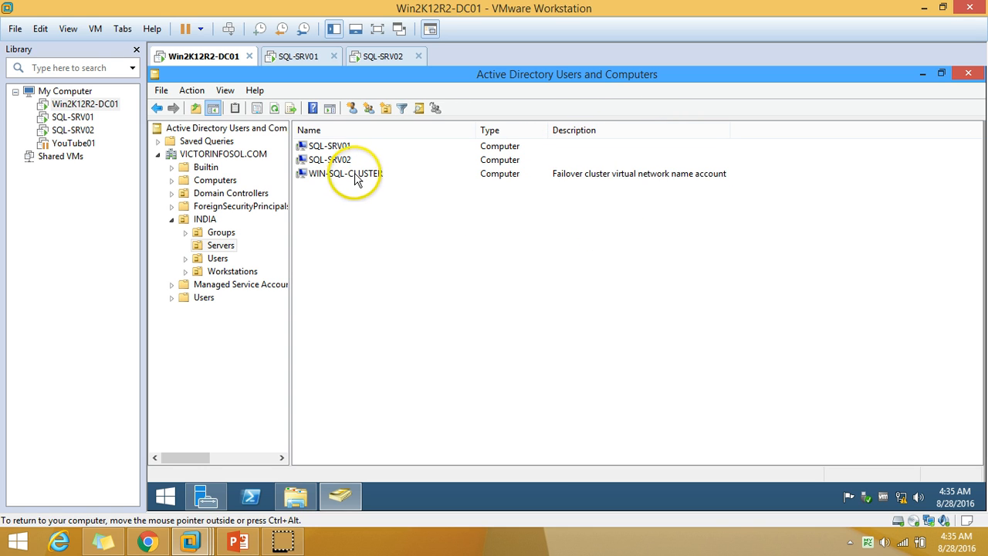
{"action": "left_click", "coordinate": [356, 178]}
{"action": "double_click", "coordinate": [477, 130]}
{"action": "left_click", "coordinate": [426, 198]}
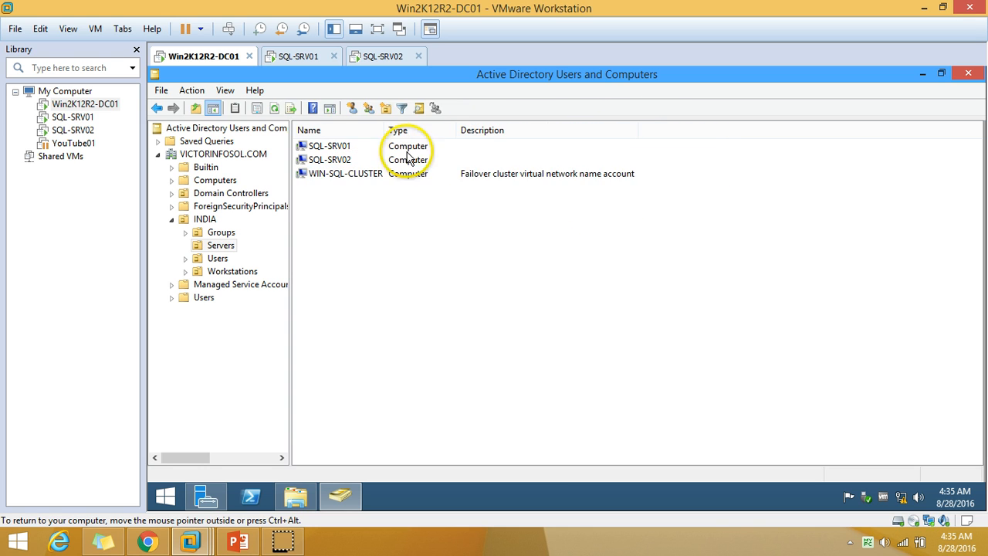
{"action": "left_click_drag", "start_coordinate": [386, 128], "coordinate": [421, 224]}
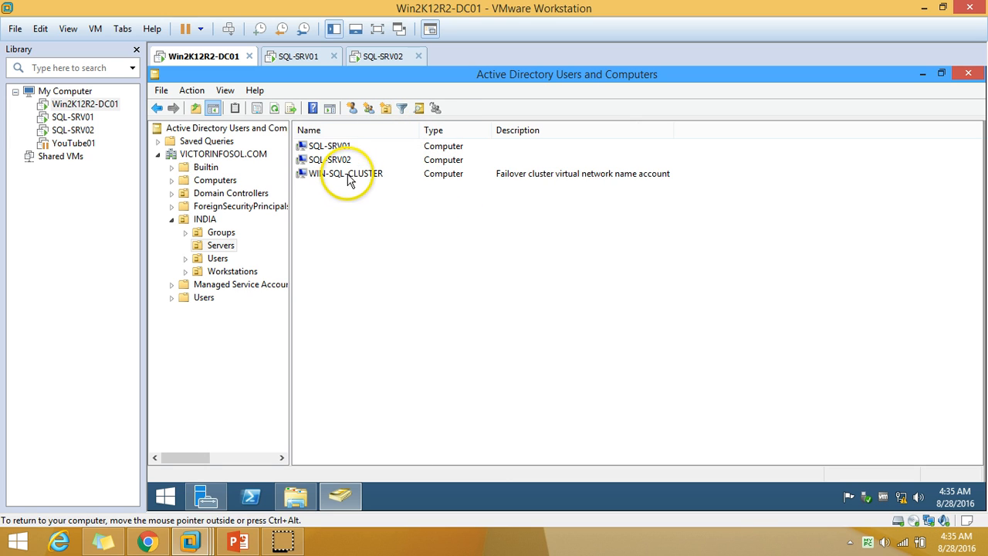
{"action": "left_click", "coordinate": [340, 176]}
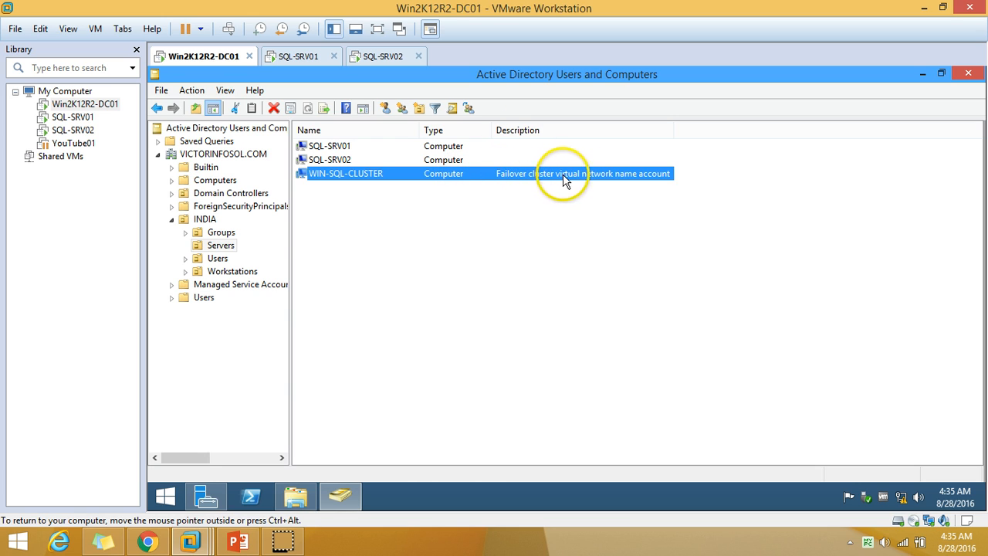
{"action": "right_click", "coordinate": [517, 254]}
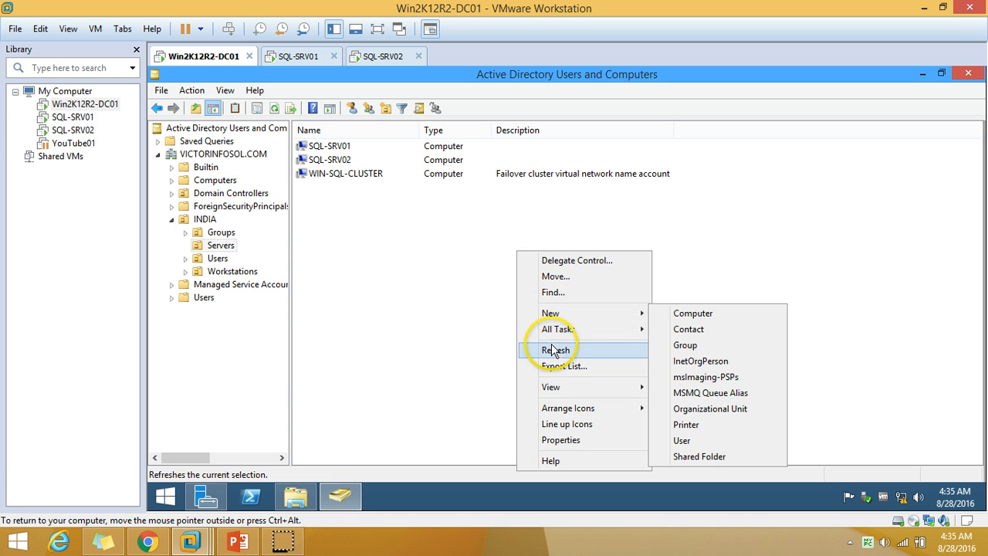
{"action": "left_click", "coordinate": [558, 349]}
Open a command prompt on the domain controller by running CMD.
{"action": "left_click", "coordinate": [162, 498]}
{"action": "right_click", "coordinate": [162, 501]}
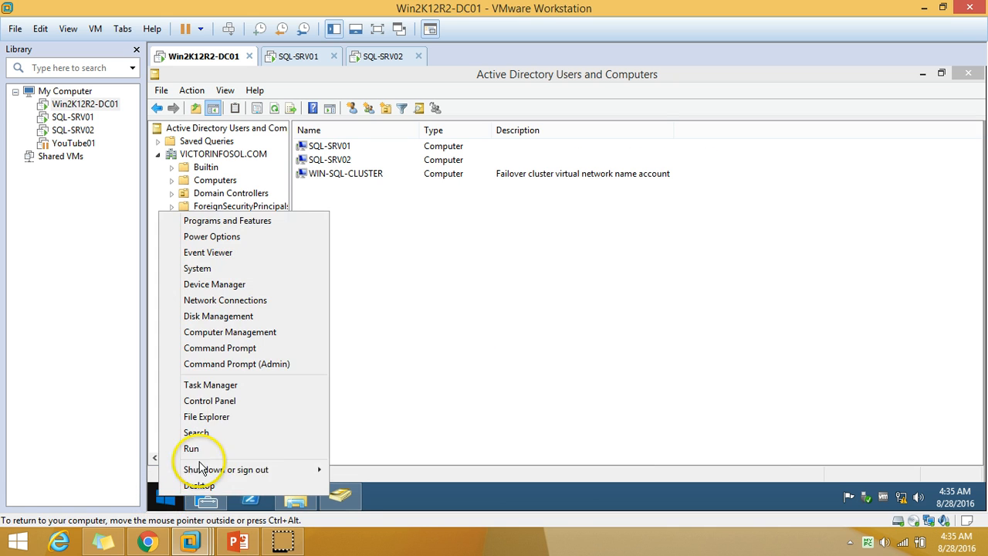
{"action": "left_click", "coordinate": [193, 450]}
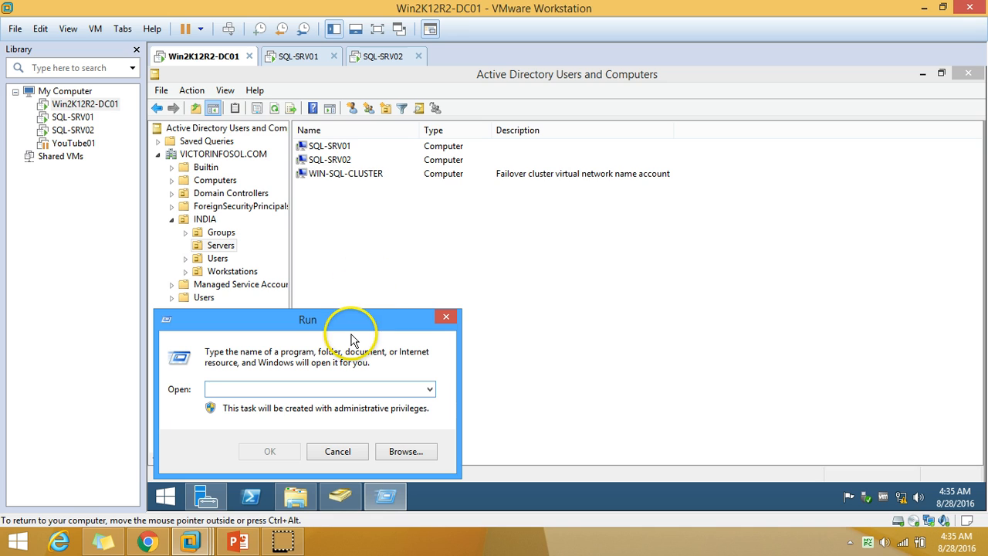
{"action": "type", "text": "CM"}
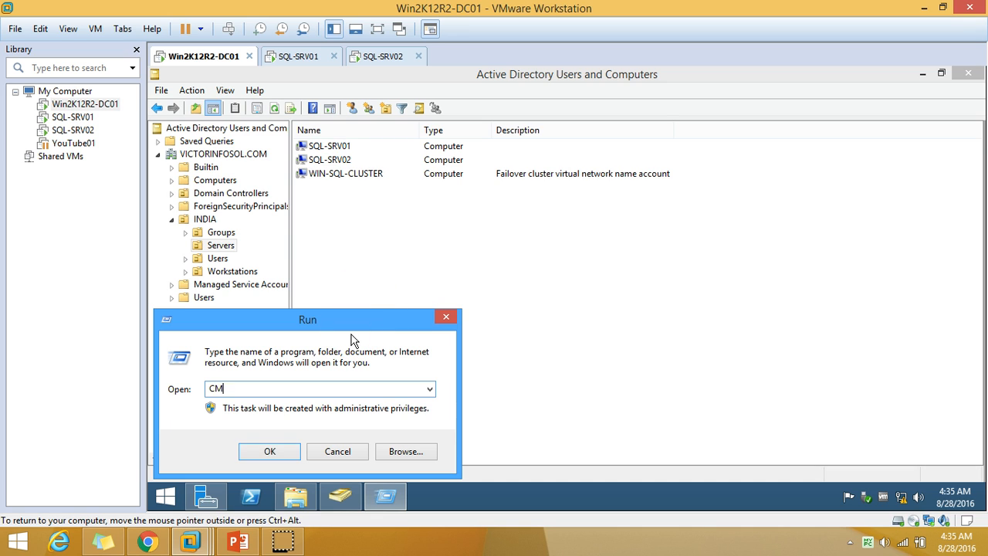
{"action": "type", "text": "D"}
{"action": "key", "text": "Return"}
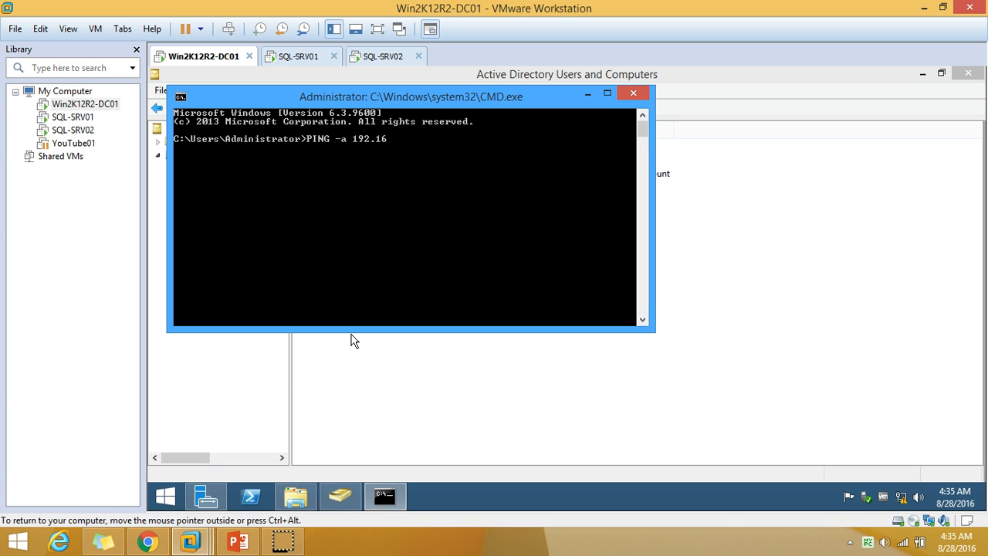
Ping 192.168.1.254 and 192.168.1.251 with the -a option to resolve their host names.
{"action": "type", "text": "PING -a 192.168.1.254"}
{"action": "key", "text": "Return"}
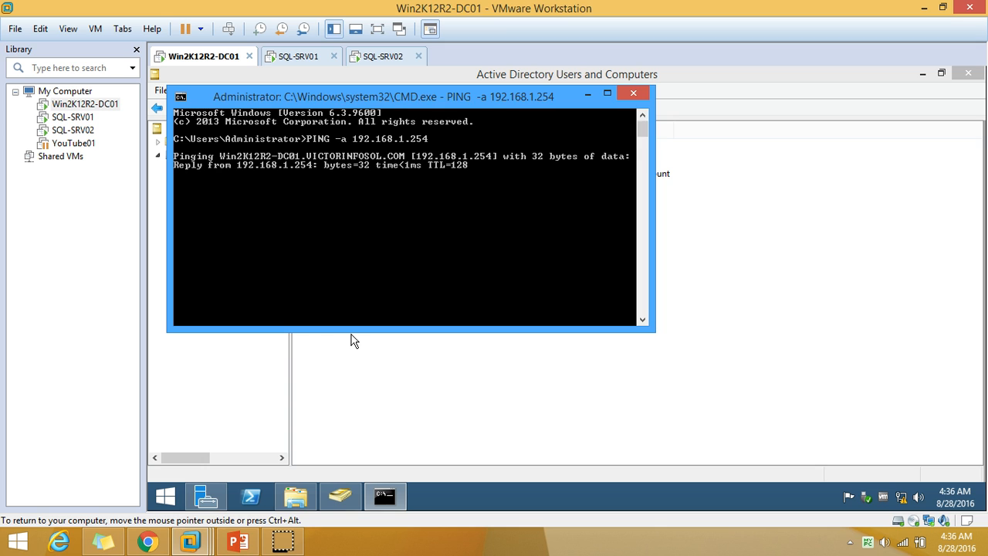
{"action": "key", "text": "ctrl+c"}
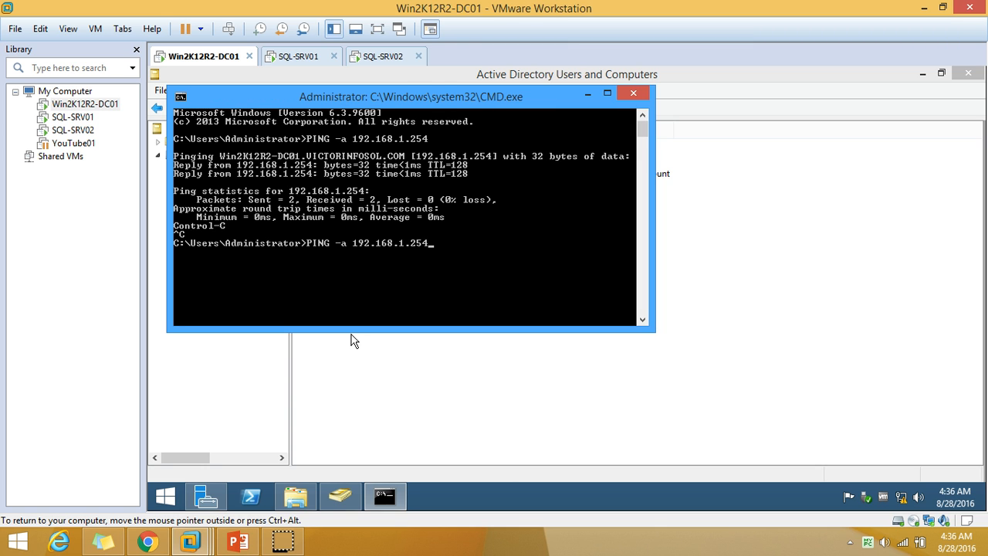
{"action": "key", "text": "Return"}
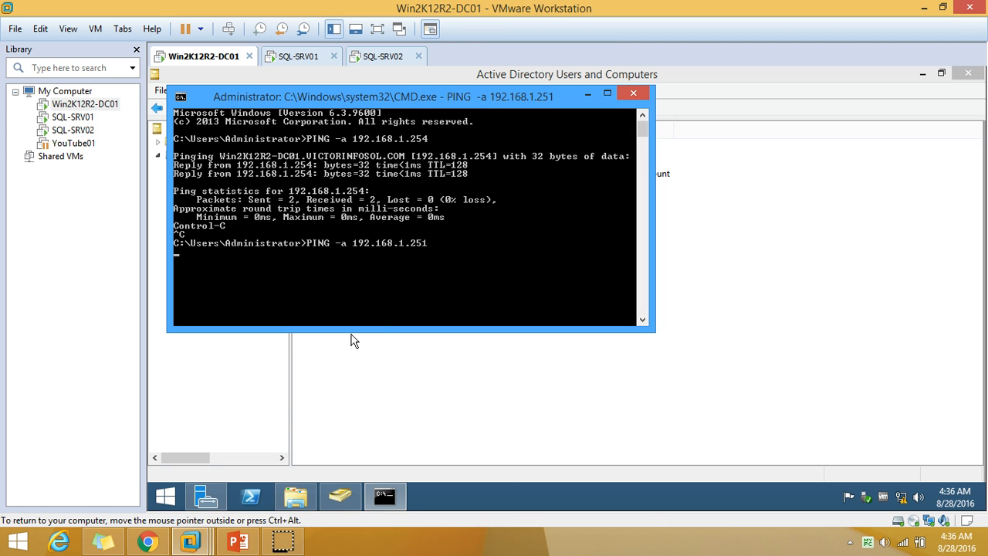
{"action": "left_click_drag", "start_coordinate": [402, 96], "coordinate": [542, 210]}
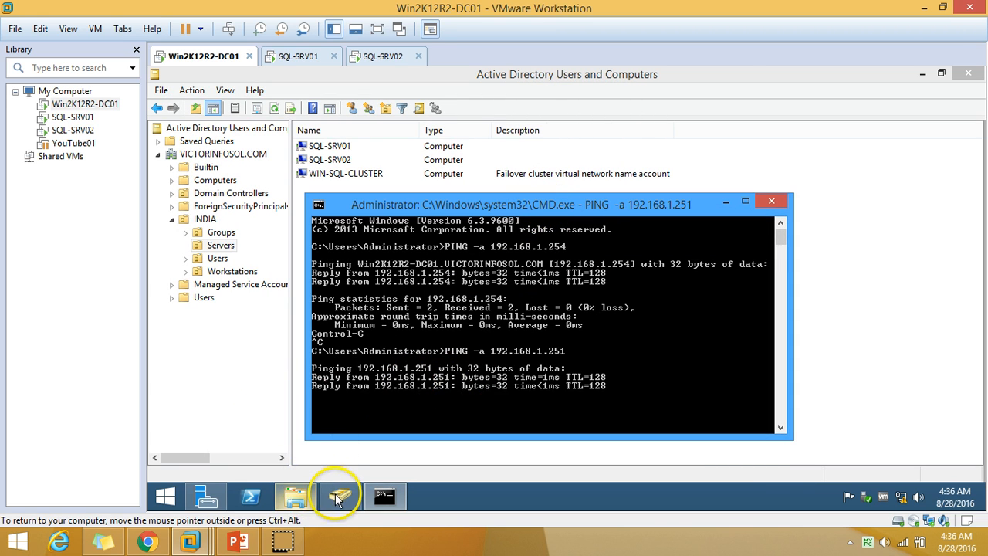
Open DNS Manager from Server Manager and show the records of the VICTORINFOSOL.COM forward lookup zone.
{"action": "left_click", "coordinate": [206, 497]}
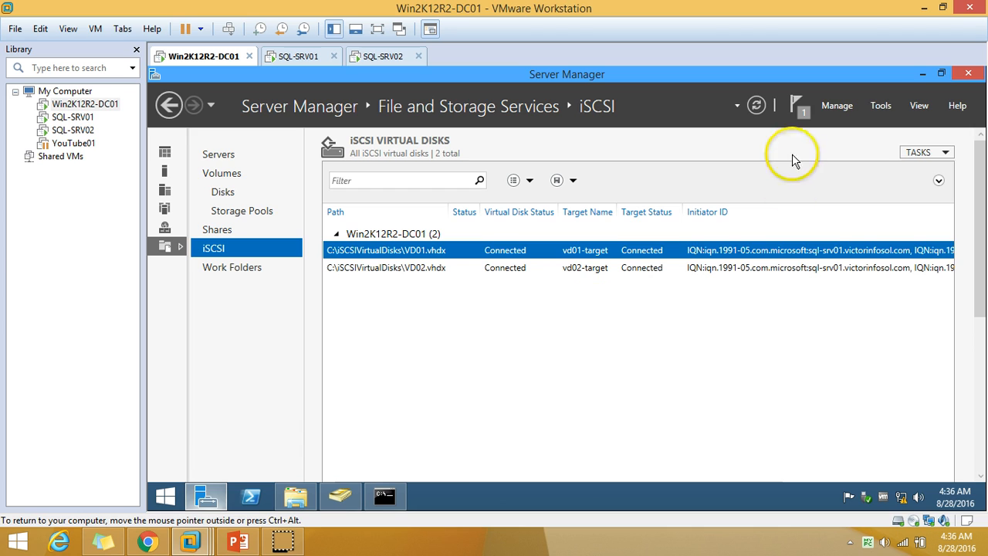
{"action": "left_click", "coordinate": [875, 110]}
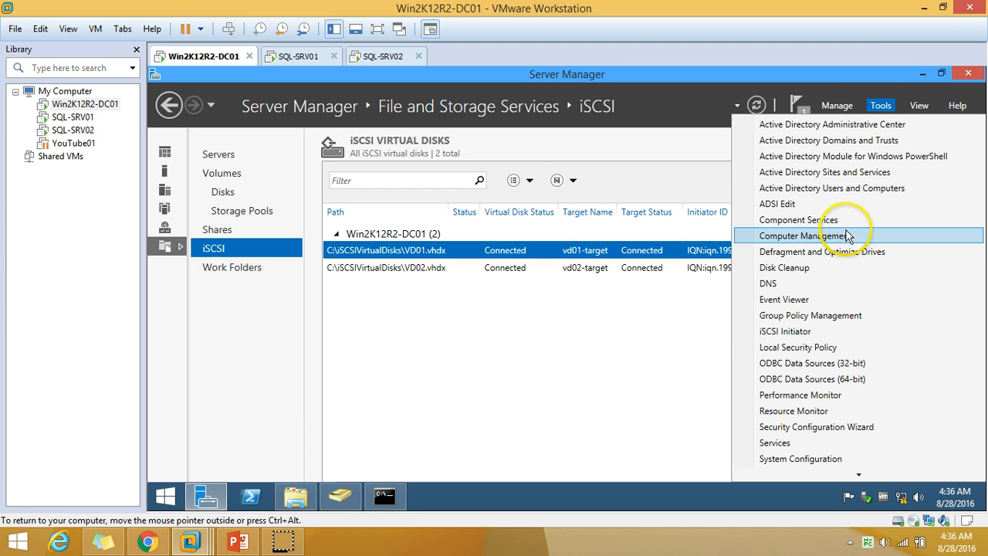
{"action": "left_click", "coordinate": [799, 285]}
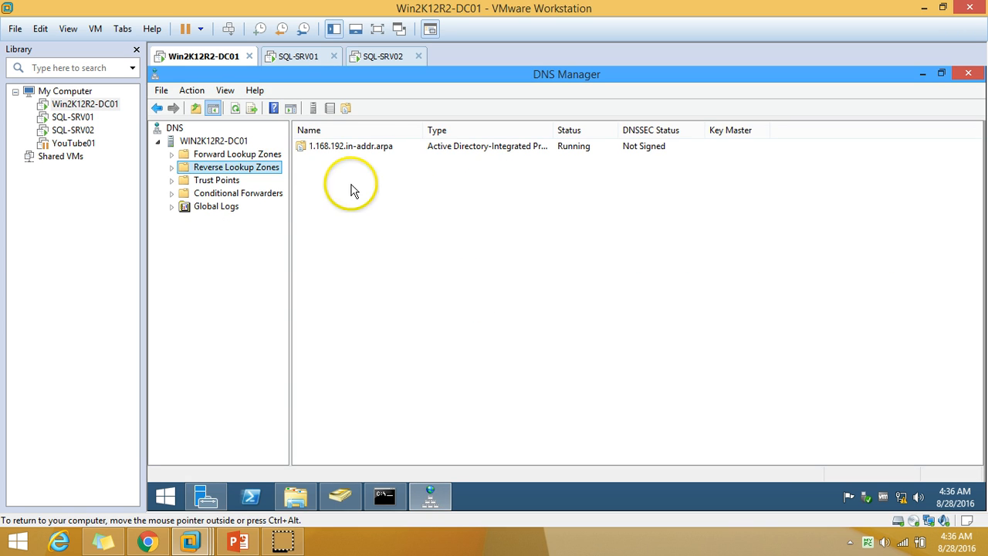
{"action": "left_click", "coordinate": [228, 155]}
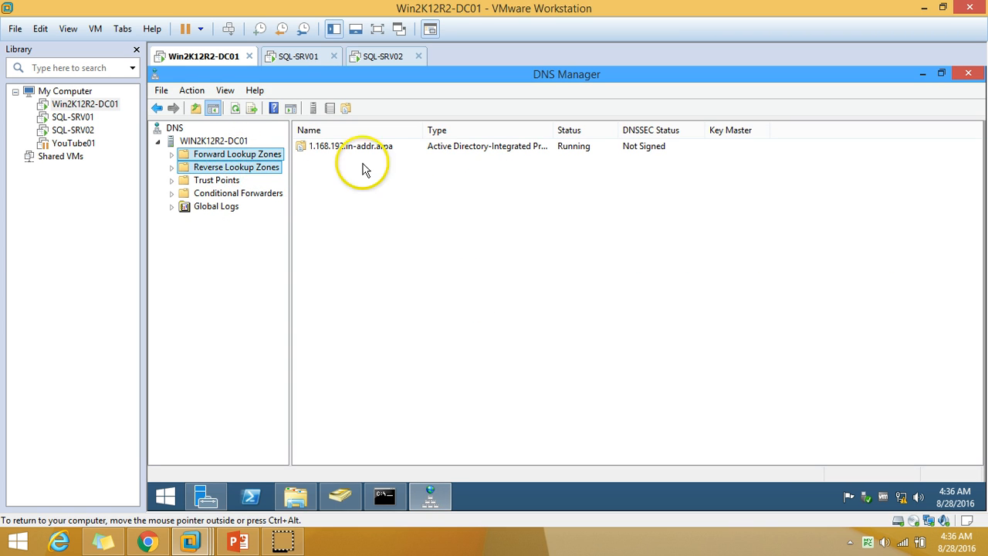
{"action": "double_click", "coordinate": [392, 163]}
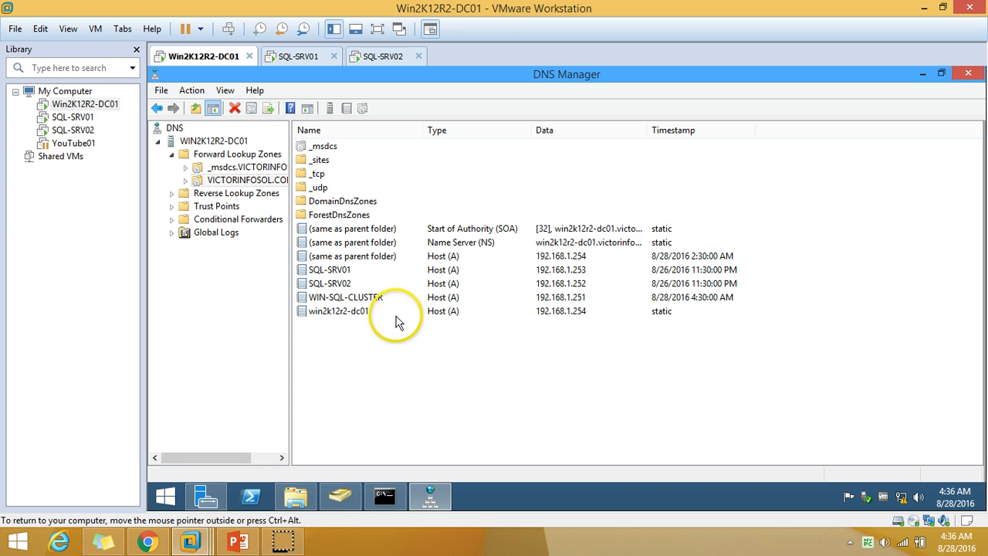
Enable updating the associated pointer (PTR) record in the WIN-SQL-CLUSTER host record's properties and apply it.
{"action": "left_click", "coordinate": [397, 311]}
{"action": "left_click", "coordinate": [407, 301]}
{"action": "right_click", "coordinate": [408, 301]}
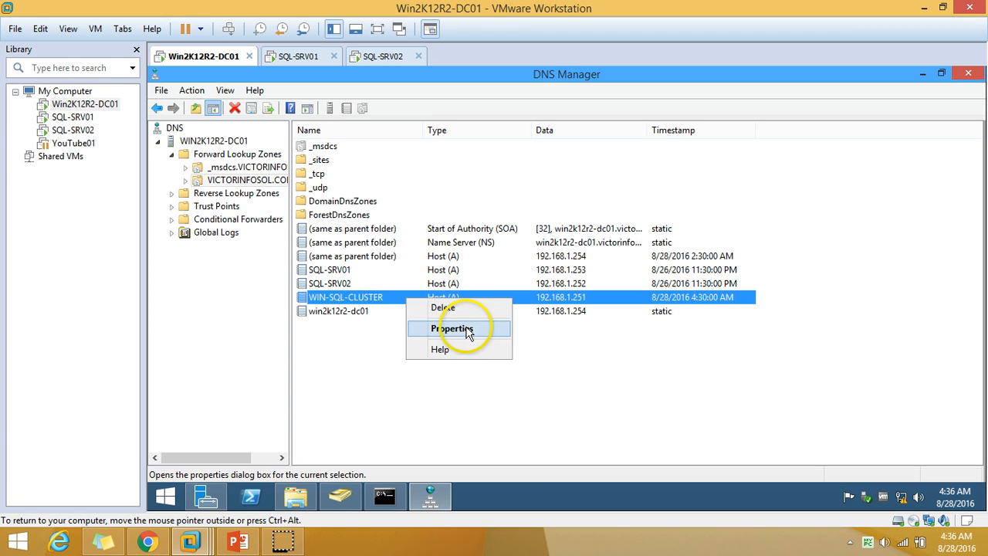
{"action": "left_click", "coordinate": [468, 327]}
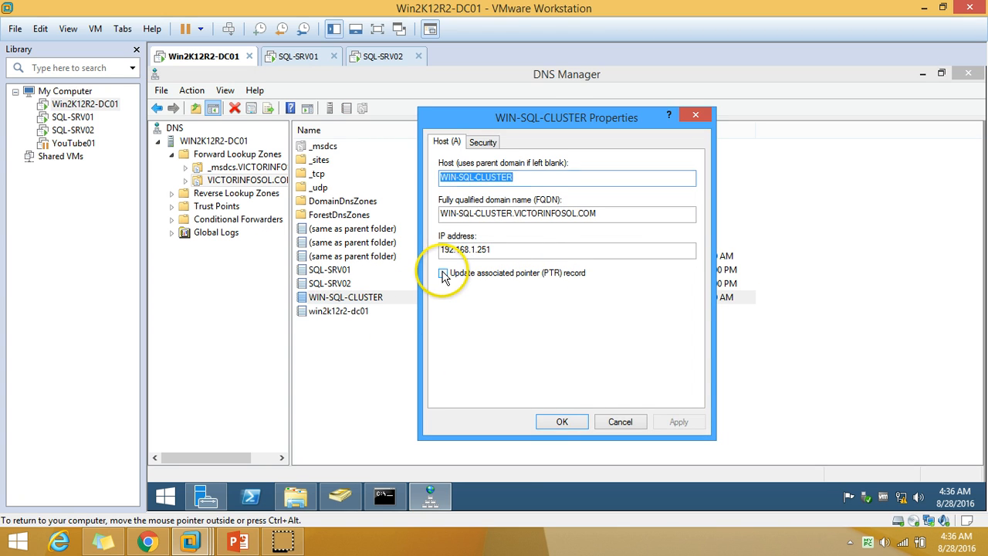
{"action": "left_click", "coordinate": [443, 274]}
{"action": "left_click", "coordinate": [666, 421]}
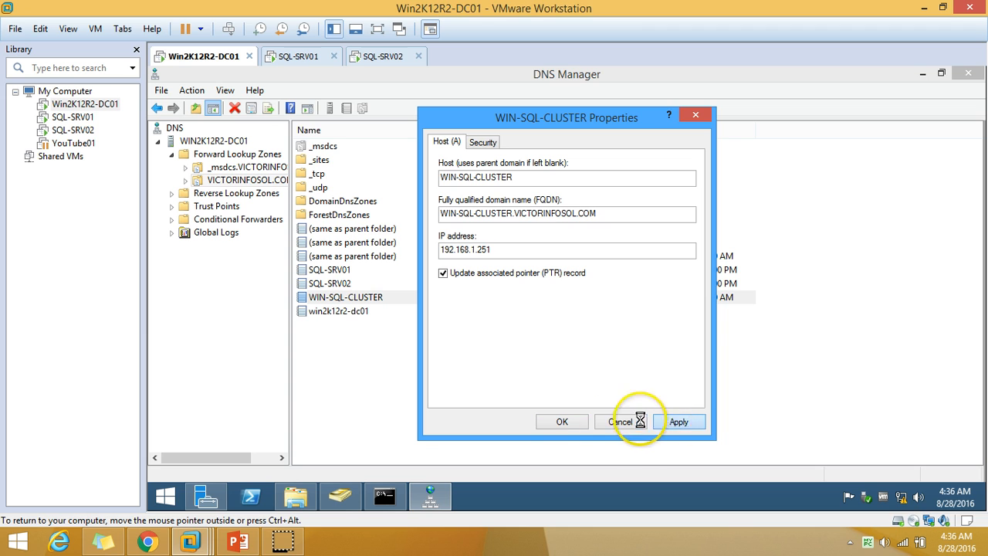
{"action": "left_click", "coordinate": [562, 422]}
Open the 1.168.192.in-addr.arpa reverse lookup zone and refresh its records to check the cluster's pointer entry.
{"action": "left_click", "coordinate": [228, 193]}
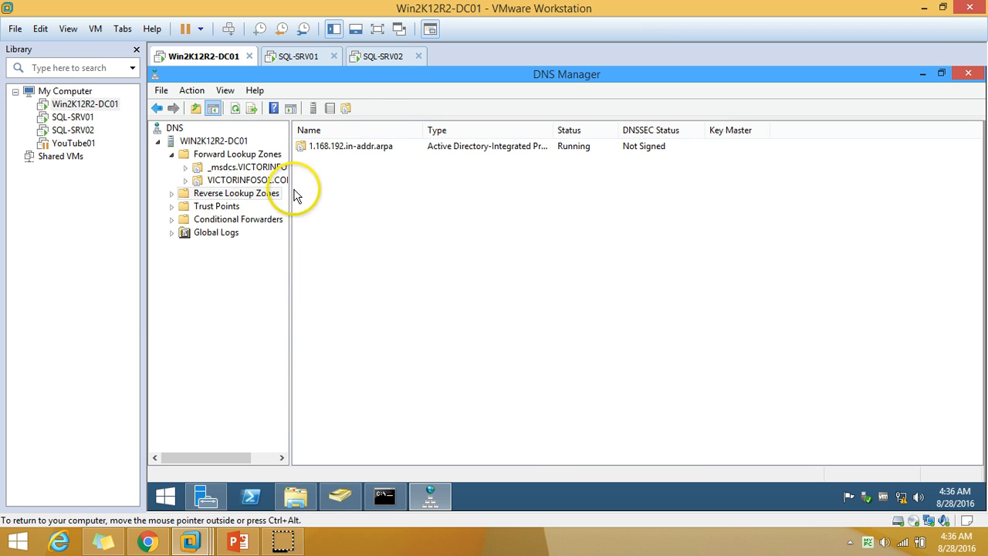
{"action": "double_click", "coordinate": [363, 147]}
{"action": "right_click", "coordinate": [409, 261]}
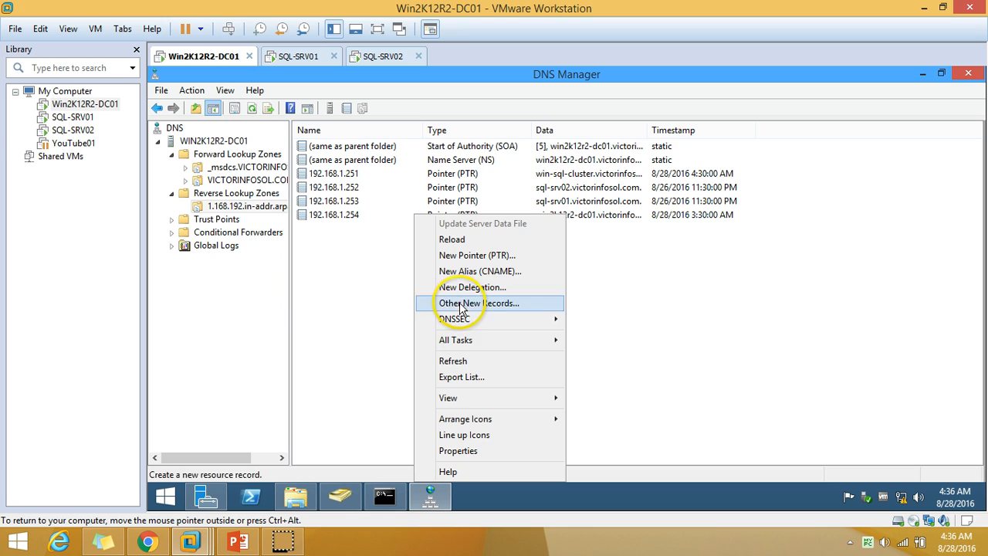
{"action": "left_click", "coordinate": [459, 362]}
Return to the command prompt, repeat PING -a 192.168.1.251 in an enlarged window, and minimize it.
{"action": "right_click", "coordinate": [391, 496]}
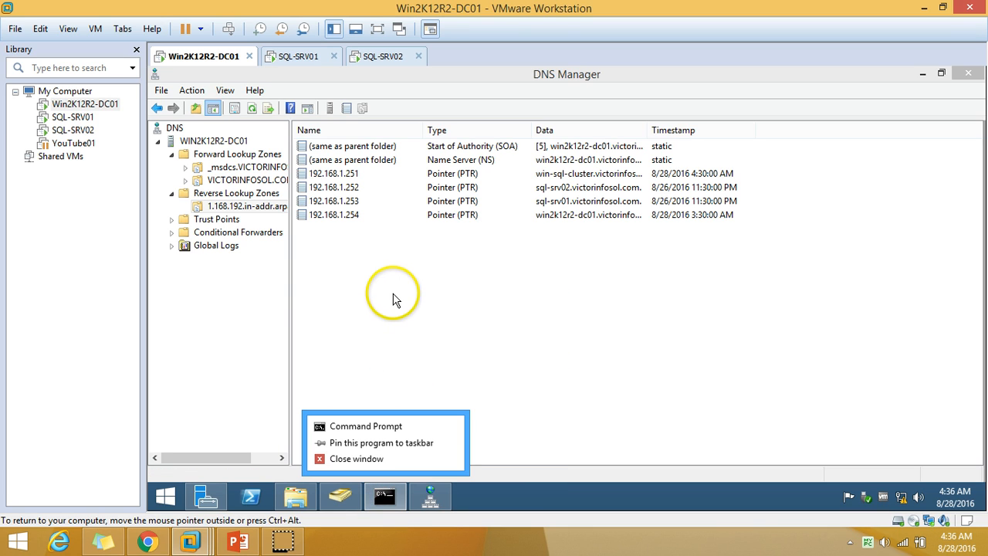
{"action": "left_click", "coordinate": [386, 494]}
{"action": "mouse_move", "coordinate": [388, 495]}
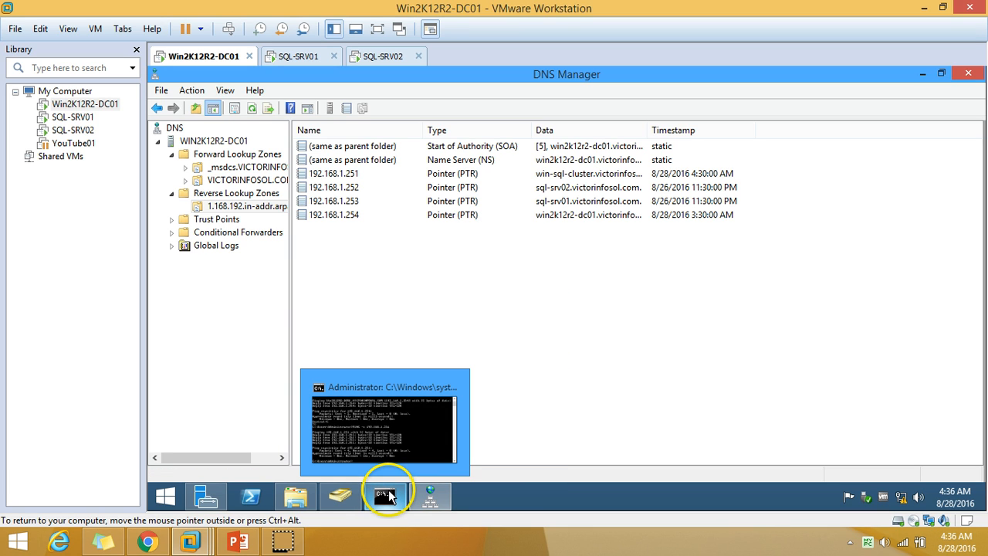
{"action": "left_click", "coordinate": [374, 436]}
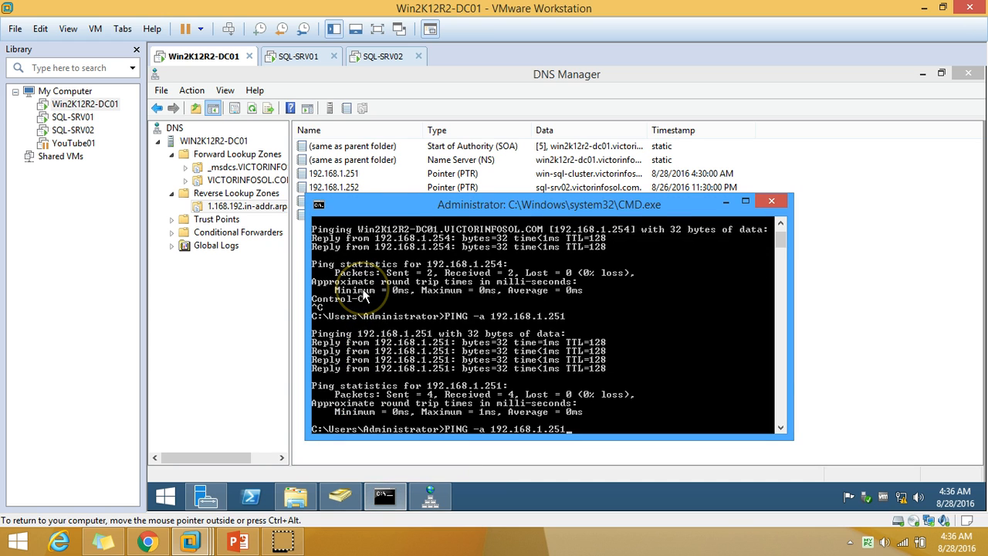
{"action": "key", "text": "Return"}
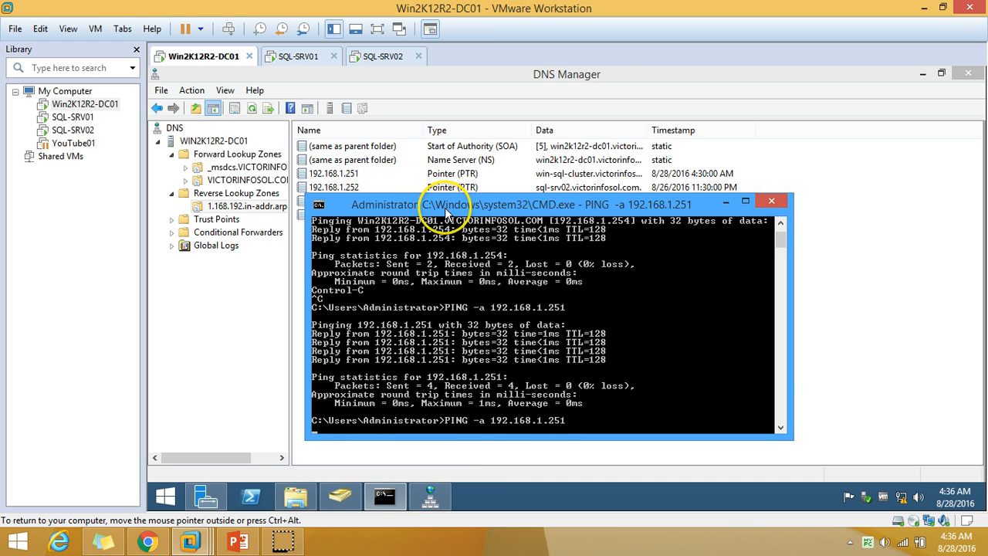
{"action": "double_click", "coordinate": [445, 206]}
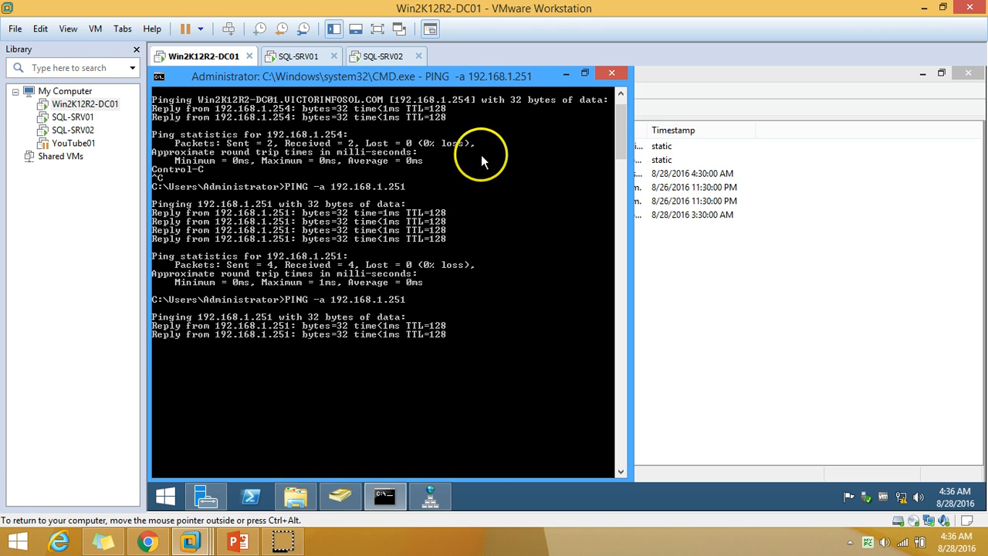
{"action": "left_click", "coordinate": [568, 75]}
Refresh the reverse lookup records, check the ping output, and inspect the 192.168.1.251 pointer record with its full data shown.
{"action": "right_click", "coordinate": [542, 279]}
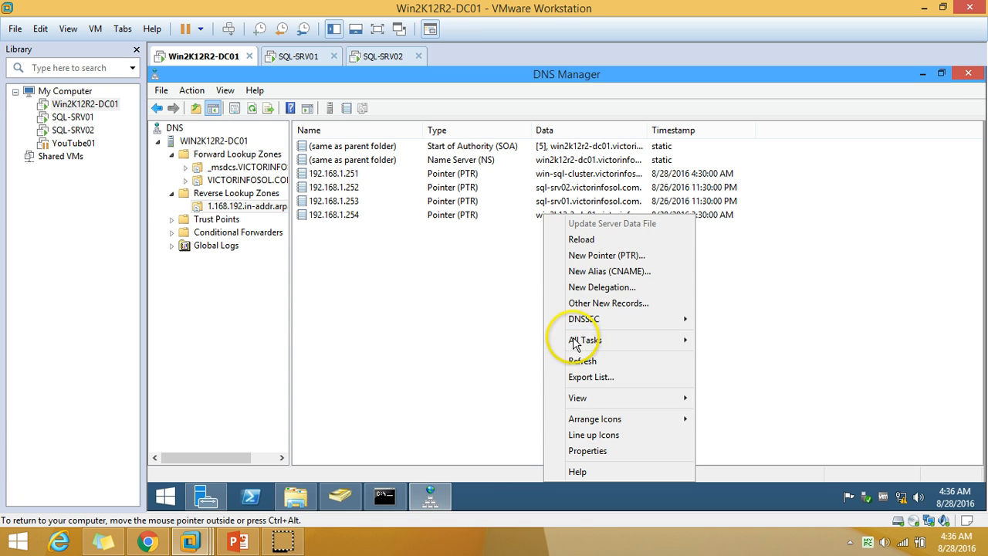
{"action": "left_click", "coordinate": [582, 361]}
{"action": "left_click", "coordinate": [390, 496]}
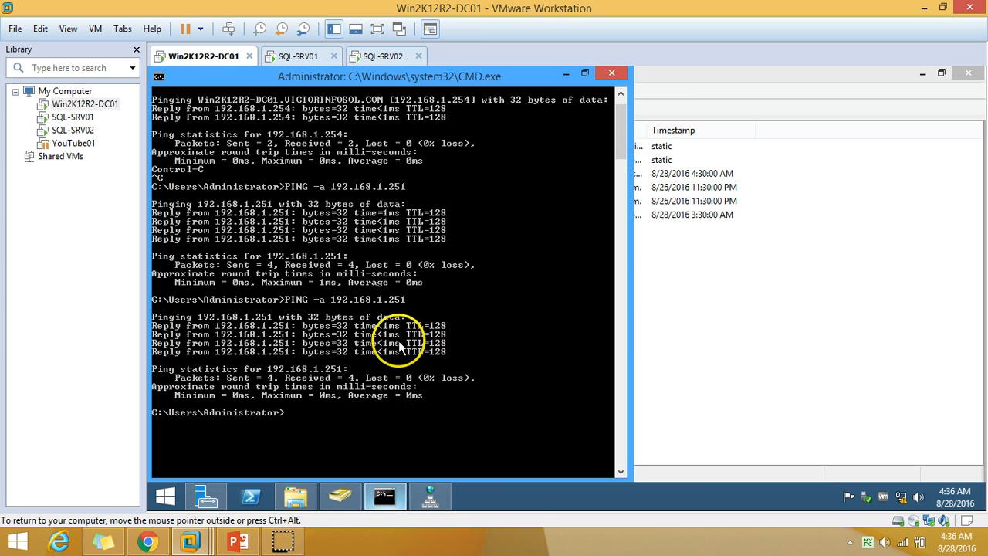
{"action": "left_click", "coordinate": [567, 75]}
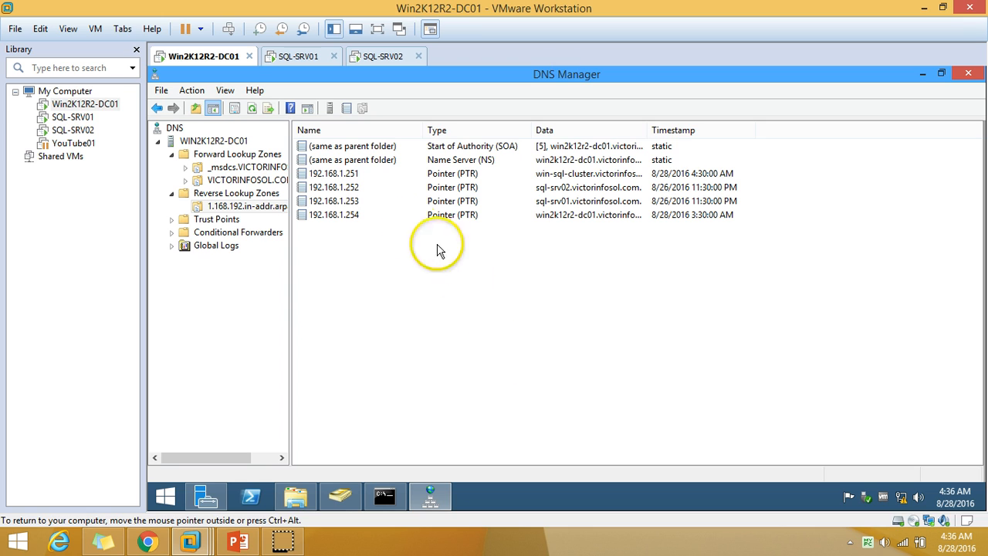
{"action": "left_click", "coordinate": [359, 173]}
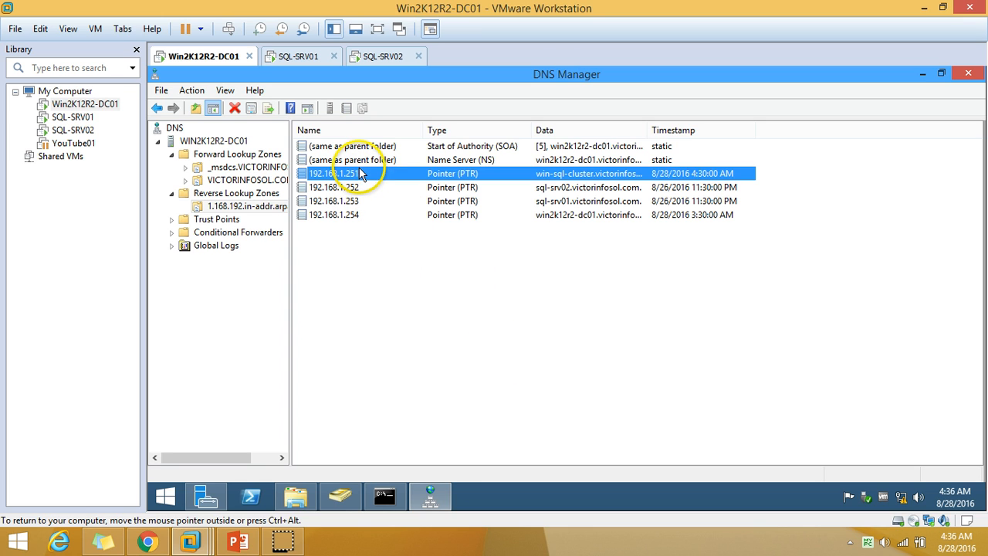
{"action": "double_click", "coordinate": [649, 129]}
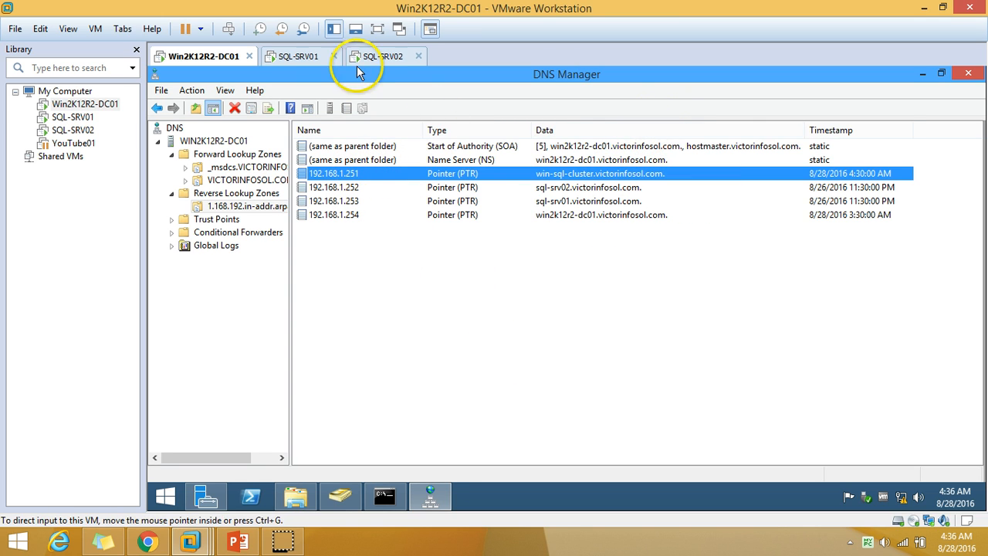
Switch to the SQL-SRV01 machine, view the cluster's storage pools, and review the installation outline in PowerPoint.
{"action": "left_click", "coordinate": [300, 56]}
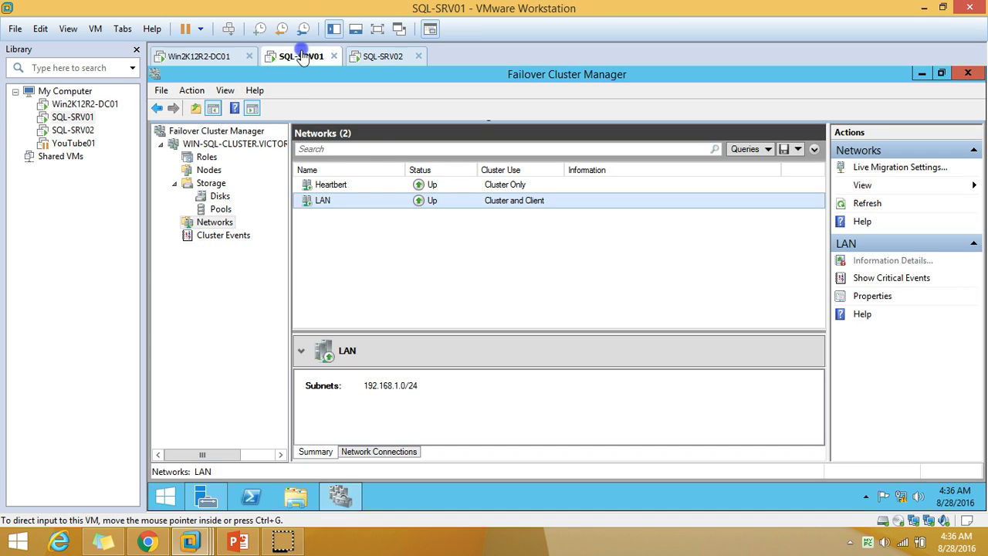
{"action": "left_click", "coordinate": [220, 209]}
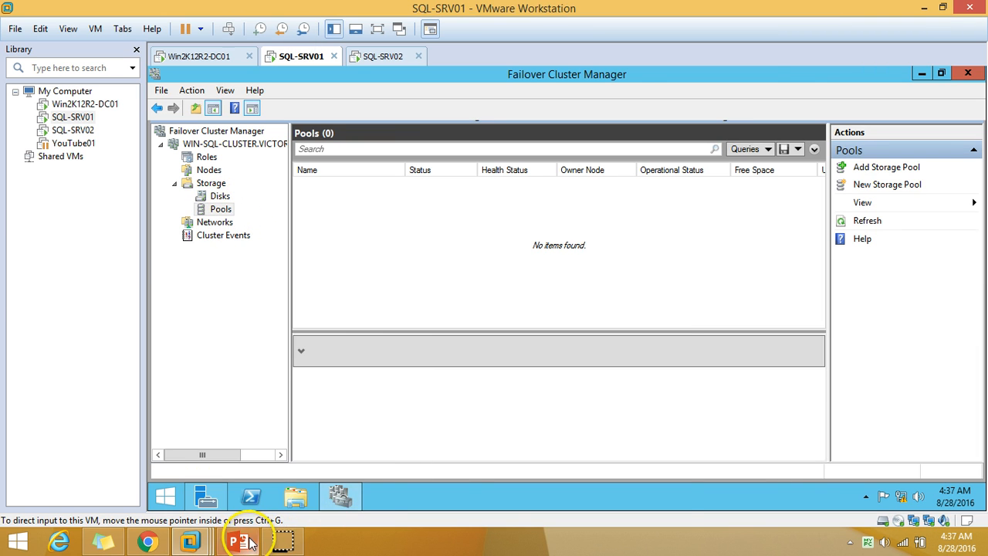
{"action": "left_click", "coordinate": [245, 542]}
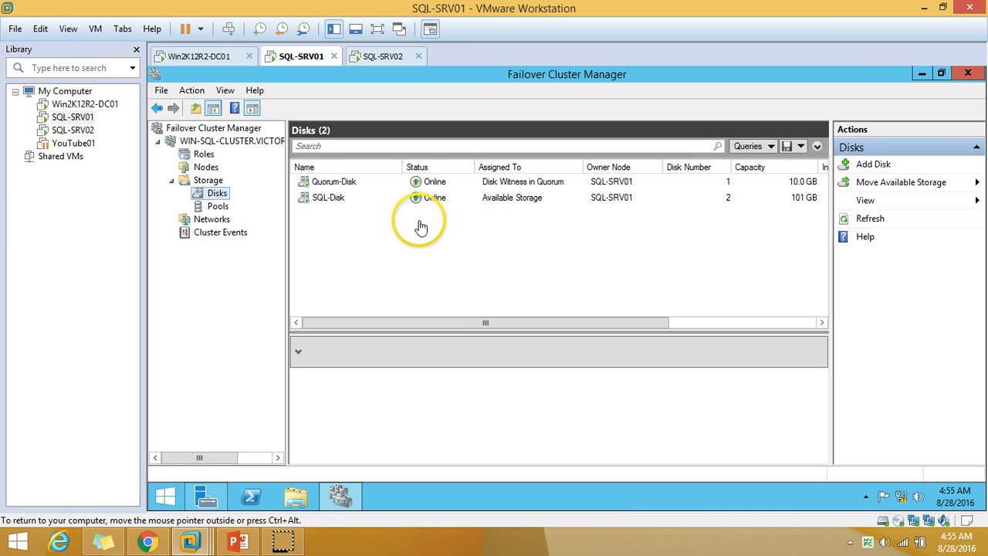
{"action": "left_click", "coordinate": [243, 544]}
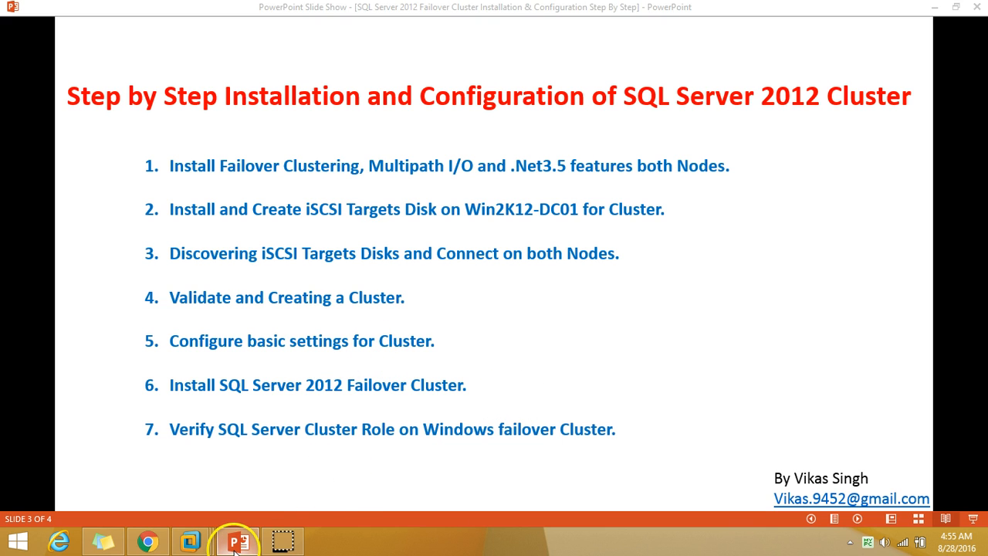
{"action": "left_click", "coordinate": [240, 540]}
Connect the Microsoft SQL Server 2012 ISO from F:\ISO\SQL Server to SQL-SRV01's CD/DVD drive in the virtual machine settings.
{"action": "right_click", "coordinate": [306, 61]}
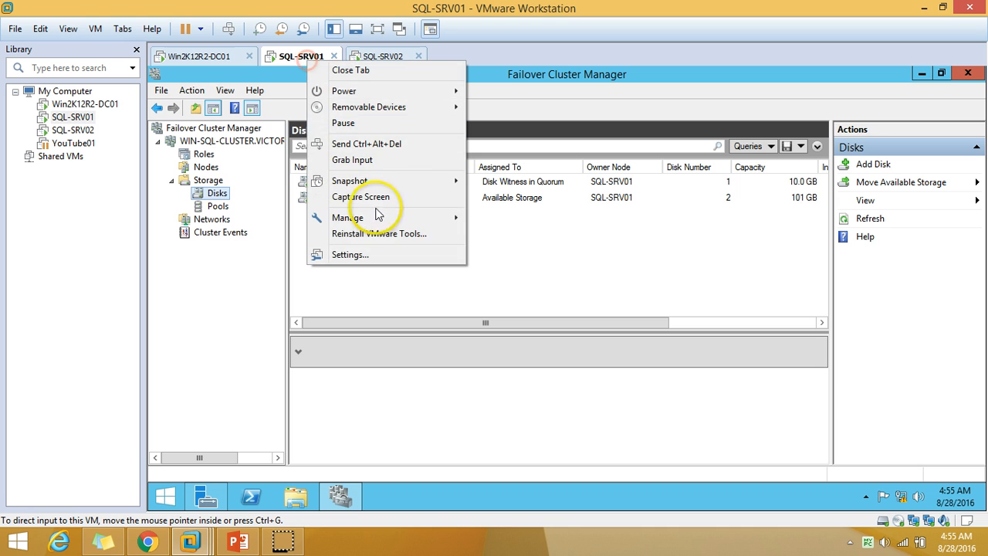
{"action": "left_click", "coordinate": [367, 262]}
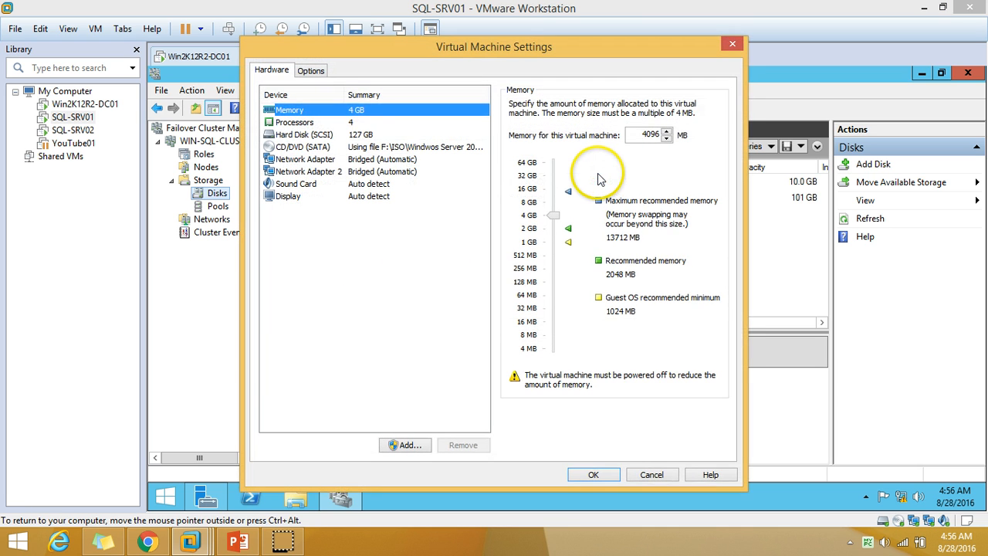
{"action": "left_click", "coordinate": [363, 149]}
{"action": "left_click", "coordinate": [677, 212]}
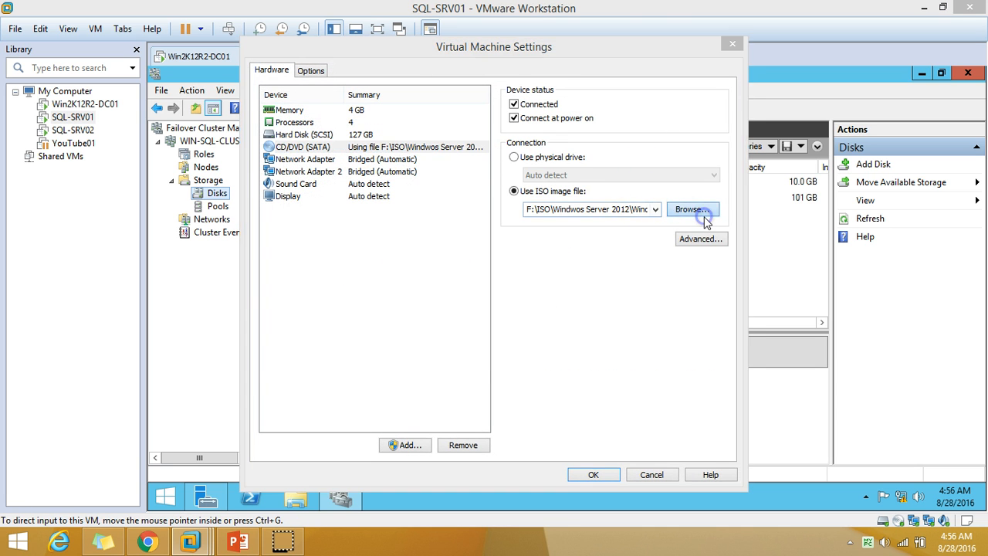
{"action": "left_click", "coordinate": [258, 35]}
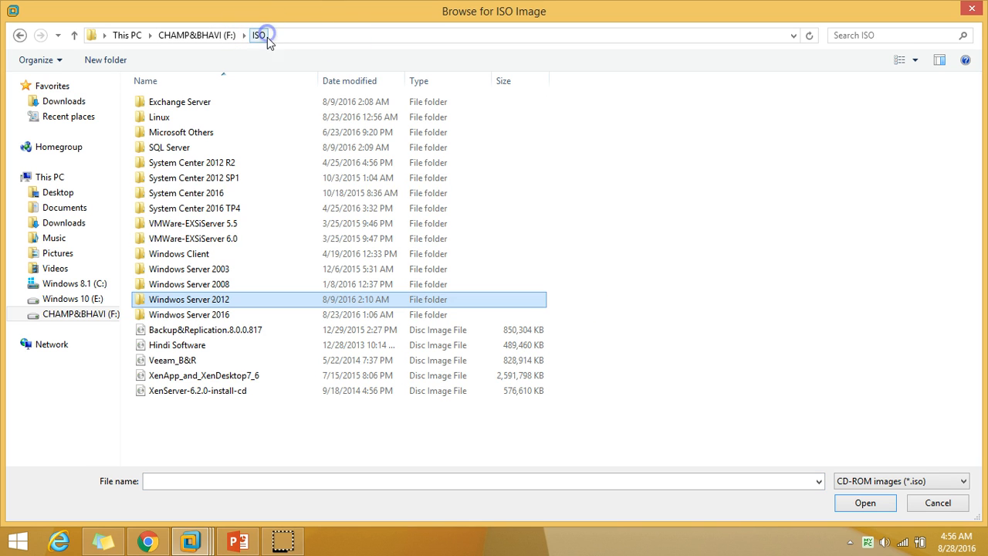
{"action": "double_click", "coordinate": [205, 148]}
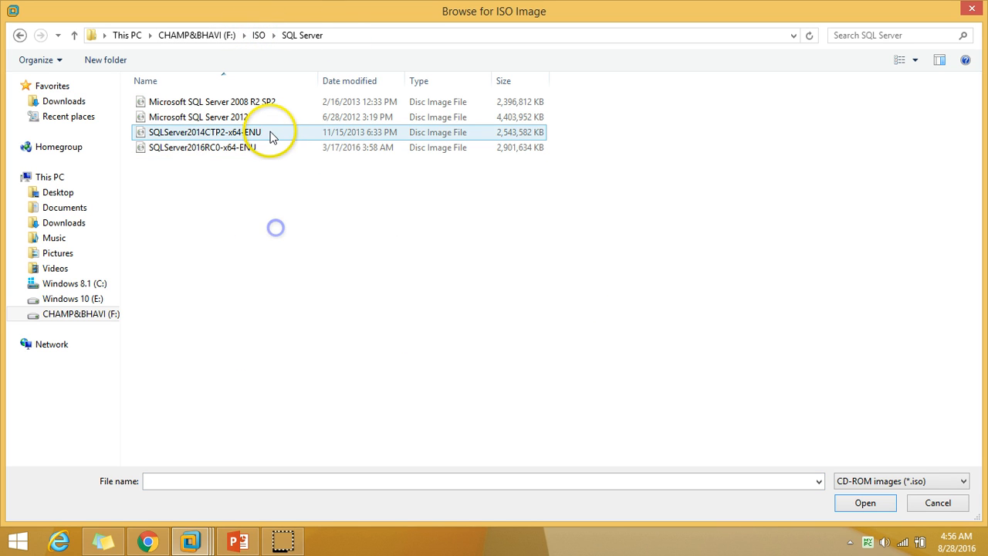
{"action": "left_click", "coordinate": [255, 119]}
{"action": "left_click", "coordinate": [866, 503]}
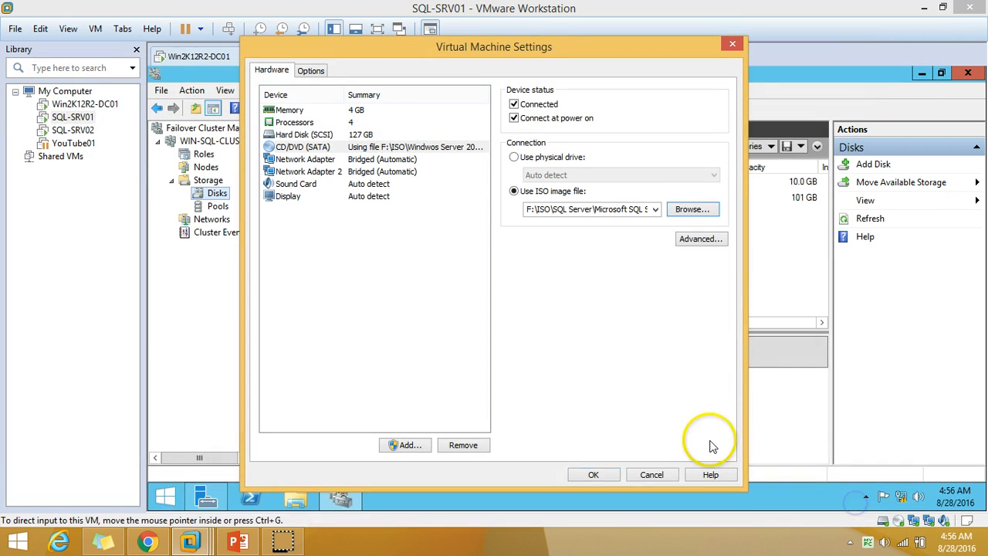
{"action": "left_click", "coordinate": [593, 474]}
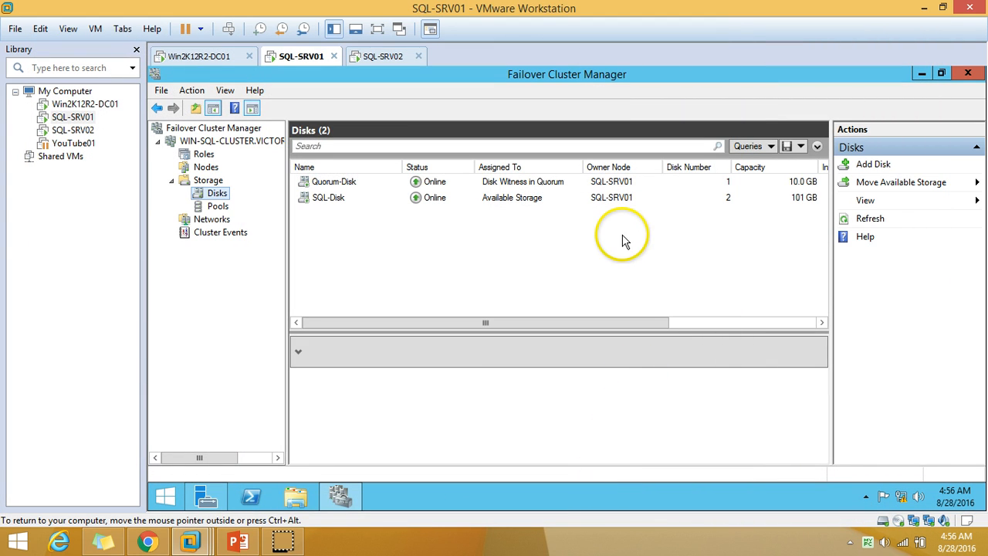
Minimize the open management windows, launch SQL Server 2012 setup from DVD drive Z:, and allow it to make changes.
{"action": "left_click", "coordinate": [339, 501]}
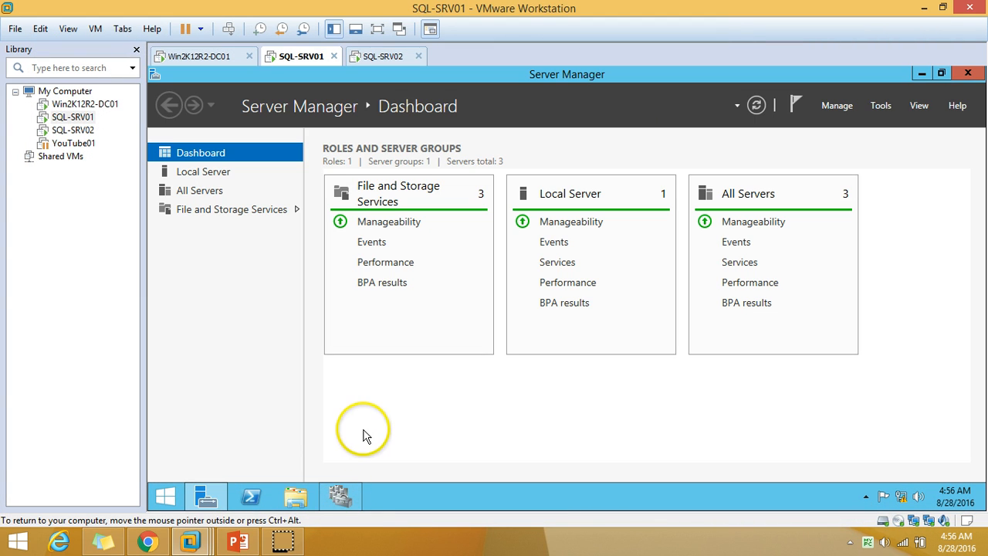
{"action": "left_click", "coordinate": [205, 494]}
{"action": "left_click", "coordinate": [294, 497]}
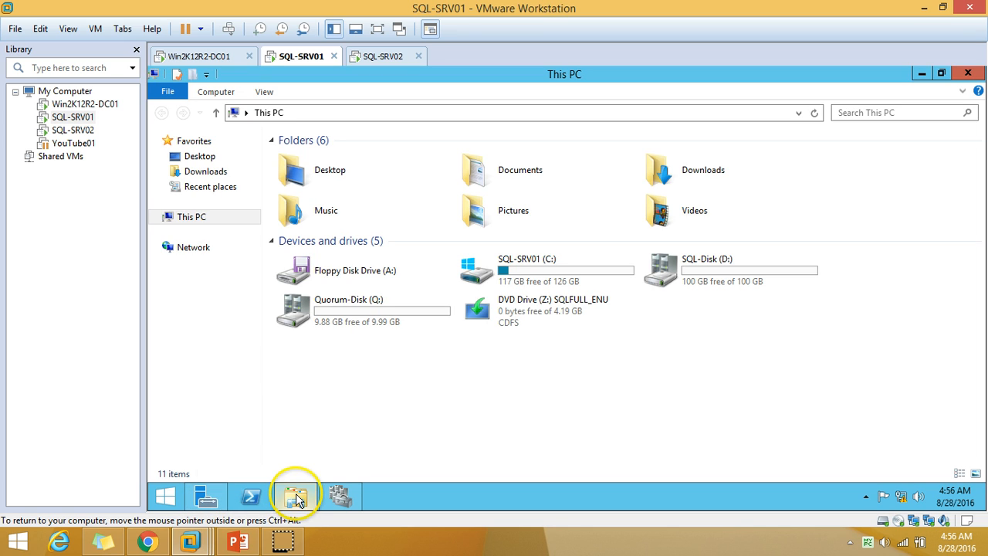
{"action": "left_click", "coordinate": [554, 319]}
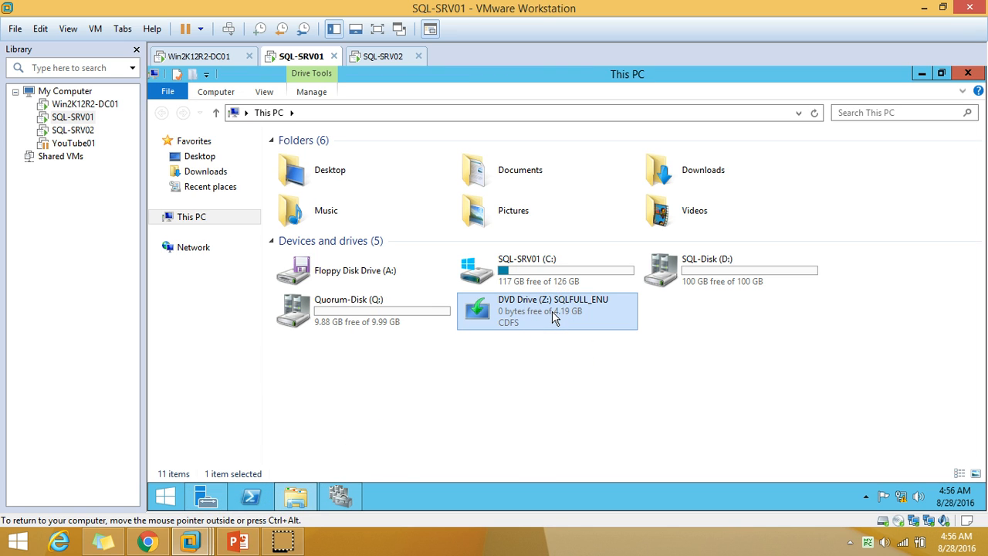
{"action": "double_click", "coordinate": [552, 311]}
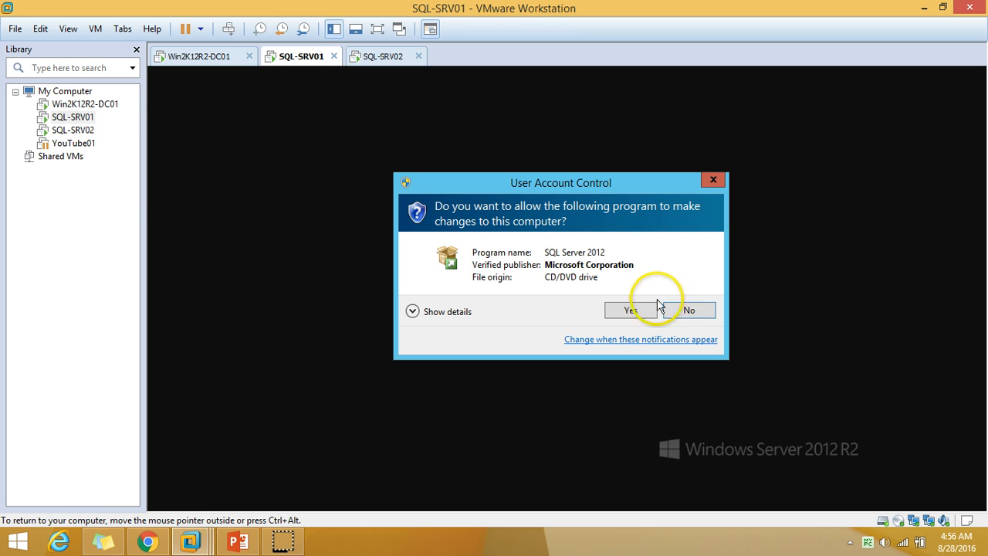
{"action": "left_click", "coordinate": [647, 311]}
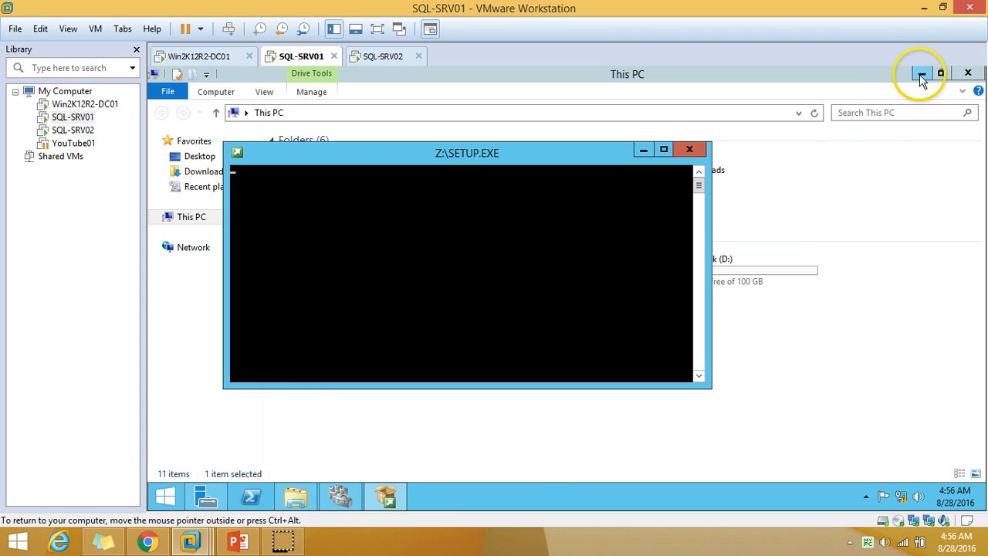
Minimize the file browser and dismiss the DVD drive notification while setup loads.
{"action": "left_click", "coordinate": [922, 73]}
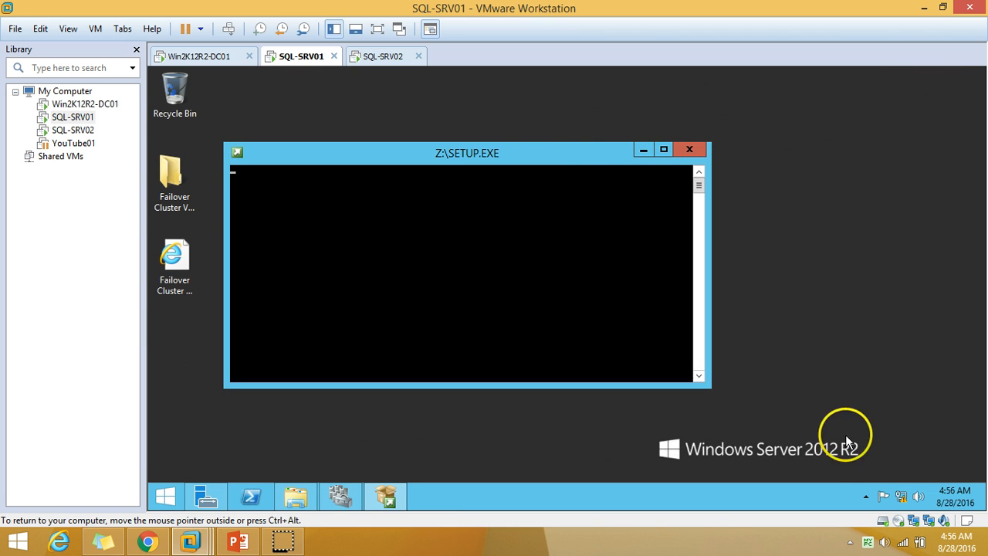
{"action": "left_click", "coordinate": [864, 494]}
{"action": "left_click", "coordinate": [794, 326]}
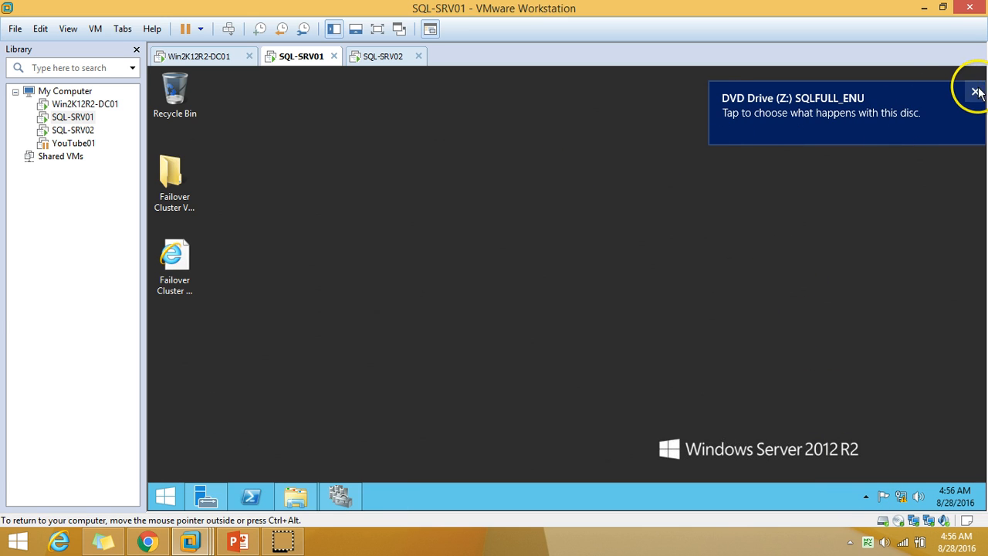
{"action": "left_click", "coordinate": [976, 83]}
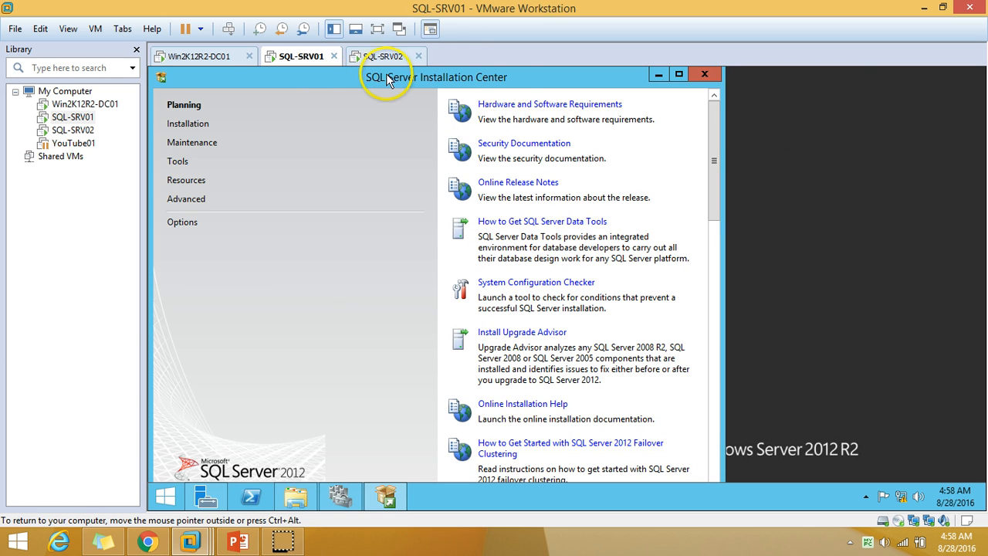
Start a new SQL Server failover cluster installation, show the setup support rule details, and continue.
{"action": "left_click", "coordinate": [192, 125]}
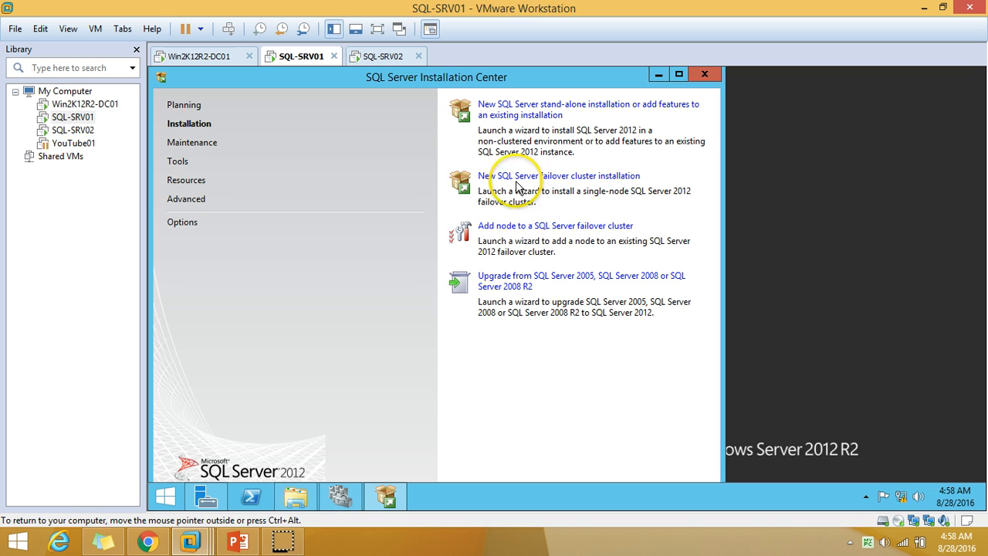
{"action": "left_click", "coordinate": [559, 182]}
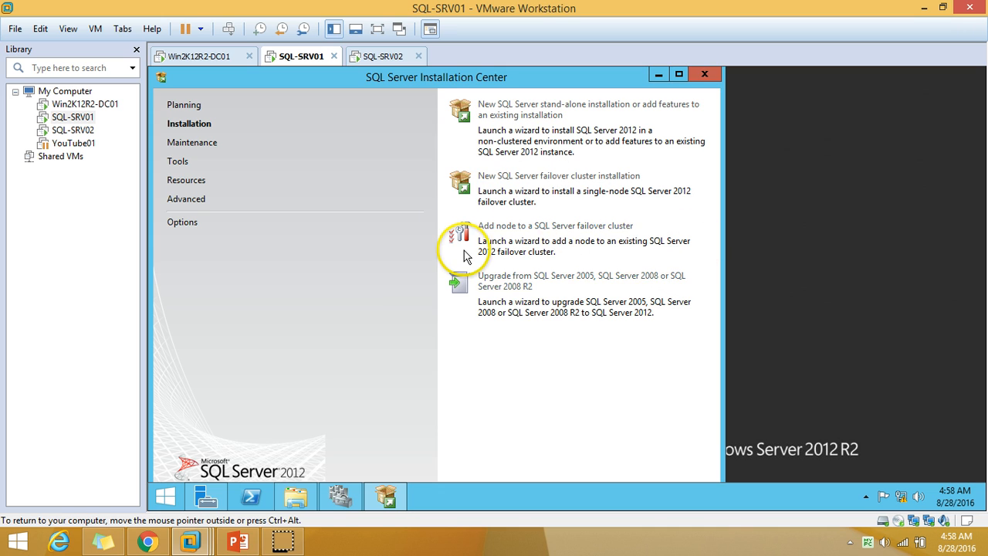
{"action": "left_click", "coordinate": [659, 74]}
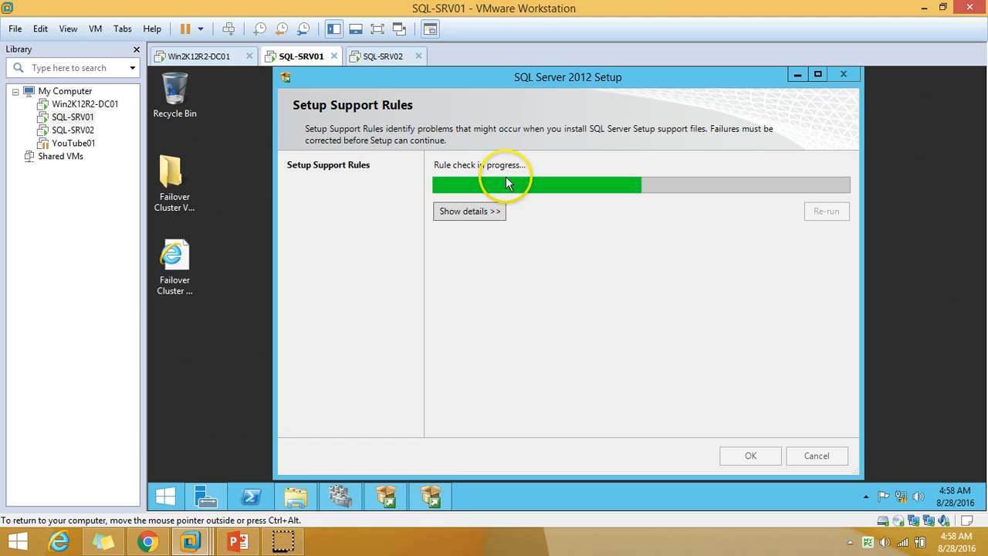
{"action": "left_click", "coordinate": [465, 210]}
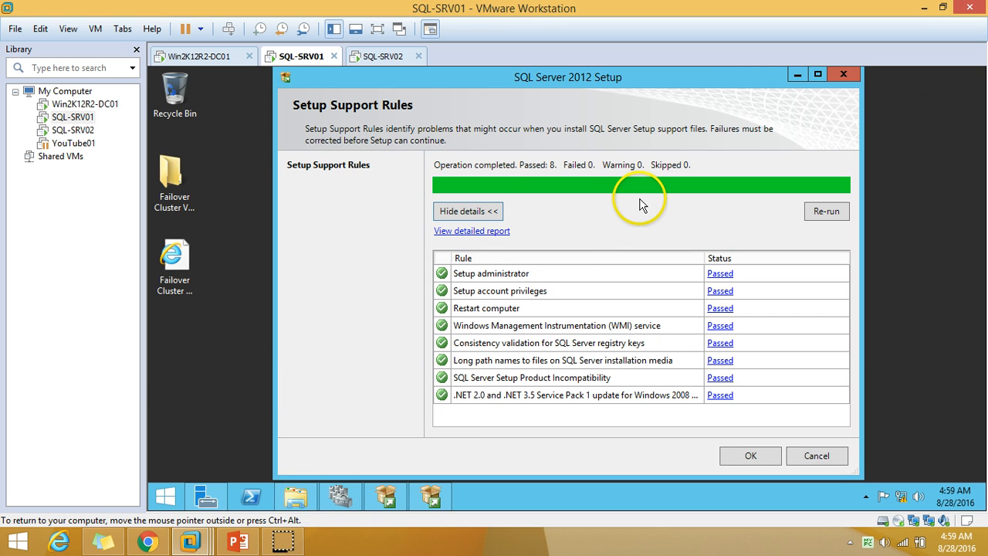
{"action": "left_click", "coordinate": [747, 456]}
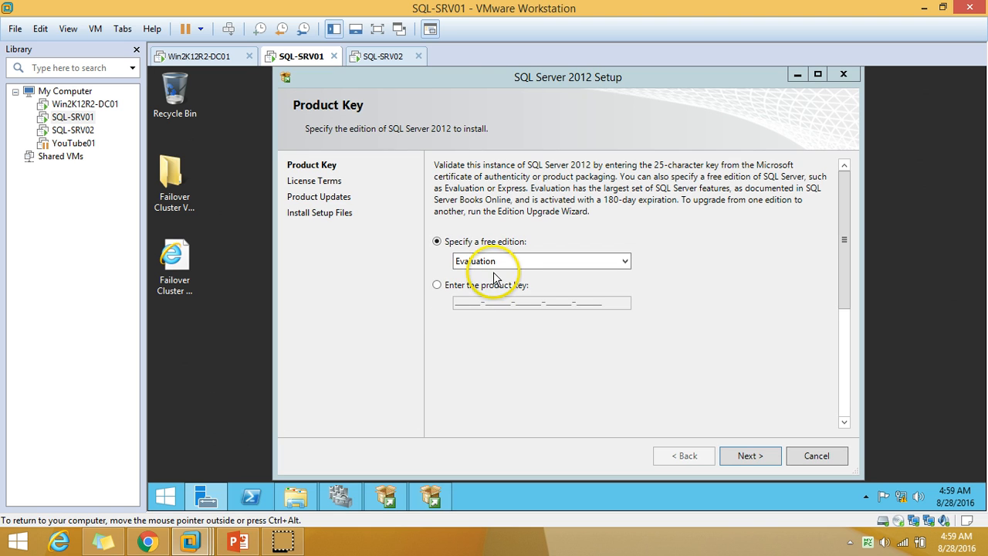
Specify Evaluation as the free edition of SQL Server 2012 and continue to the license terms.
{"action": "left_click", "coordinate": [496, 262]}
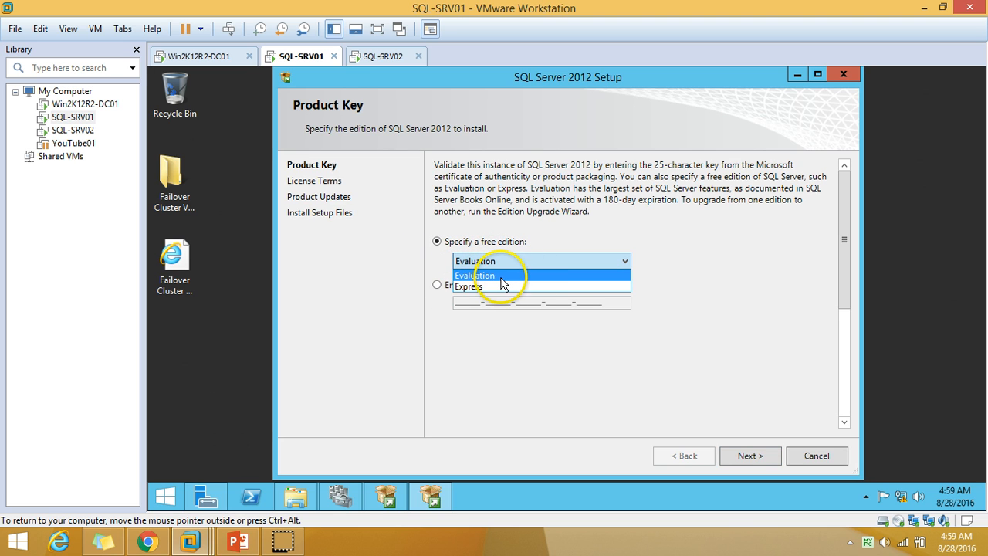
{"action": "left_click", "coordinate": [501, 279]}
{"action": "left_click", "coordinate": [746, 456]}
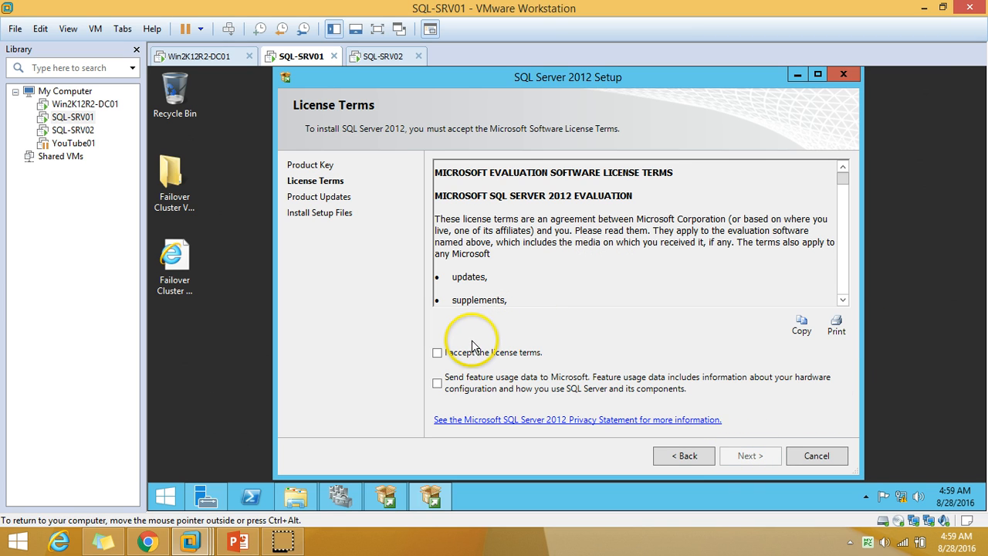
Accept the license terms and continue past the product updates without checking for updates again.
{"action": "left_click", "coordinate": [477, 355]}
{"action": "left_click", "coordinate": [477, 356]}
{"action": "left_click", "coordinate": [477, 355]}
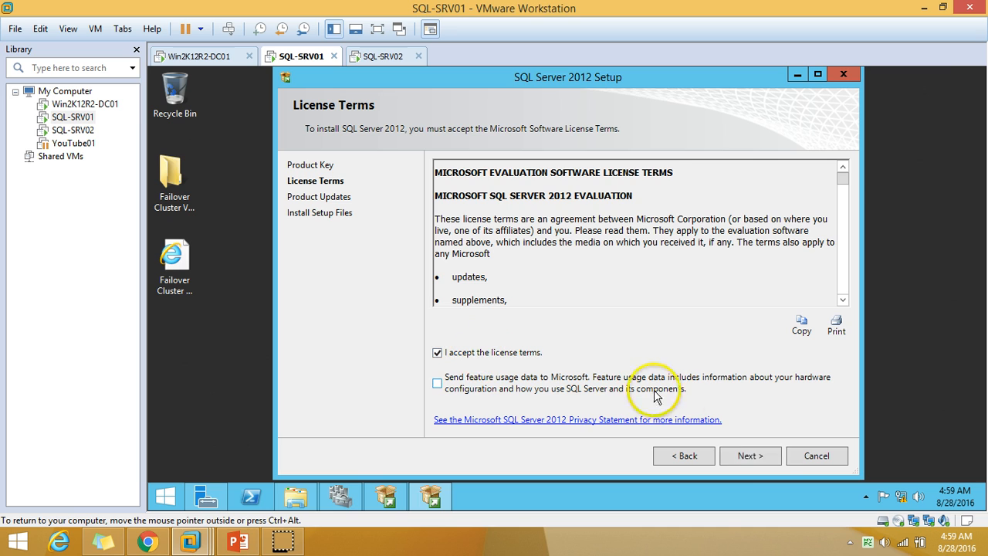
{"action": "left_click", "coordinate": [757, 457]}
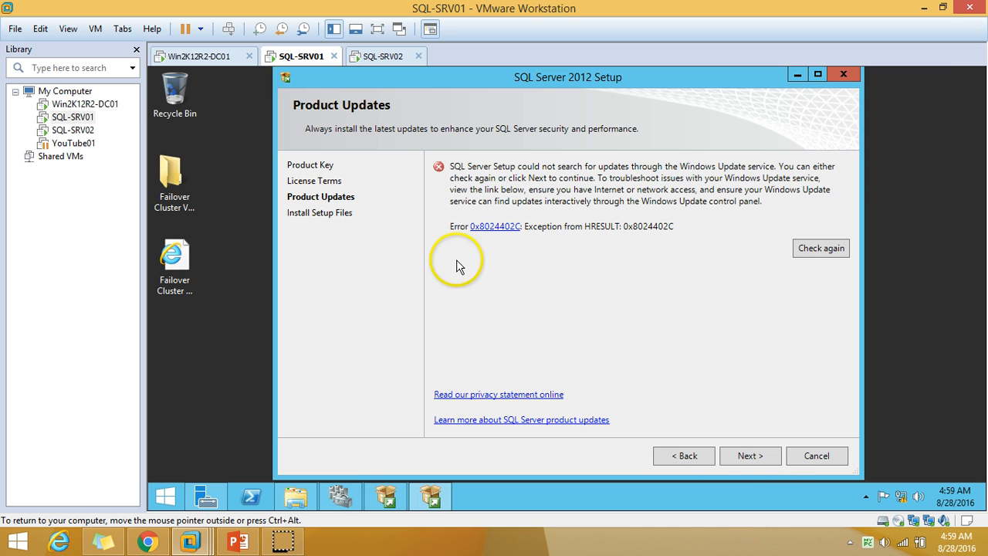
{"action": "left_click", "coordinate": [735, 456]}
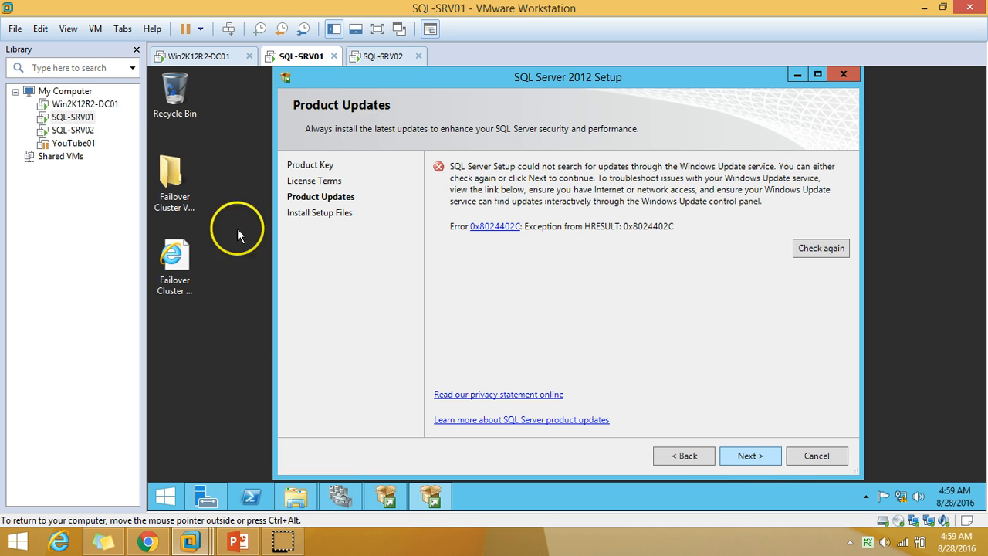
{"action": "left_click", "coordinate": [748, 457]}
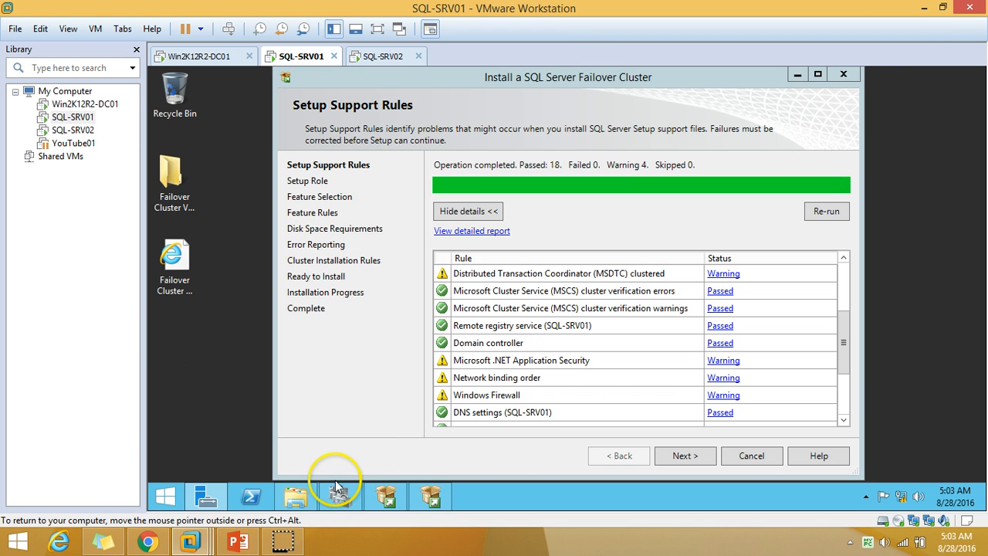
Maximize the setup wizard, review the setup support rule results, and continue to the setup role.
{"action": "left_click", "coordinate": [817, 74]}
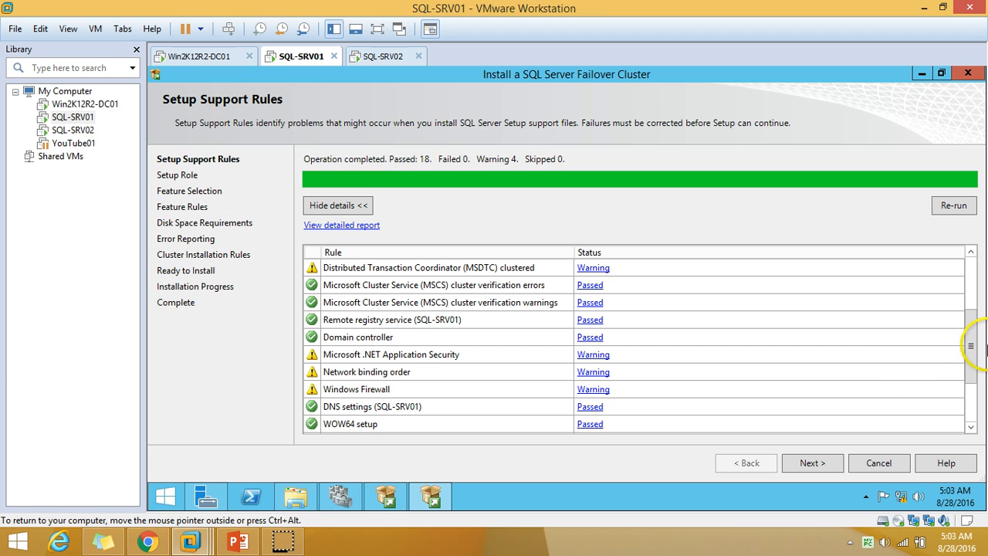
{"action": "left_click_drag", "start_coordinate": [970, 347], "coordinate": [972, 410]}
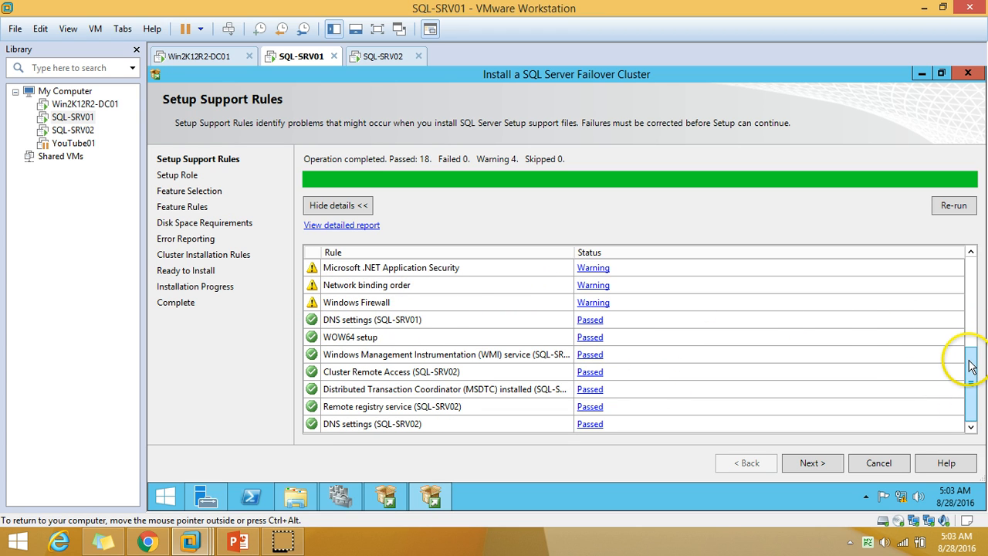
{"action": "left_click_drag", "start_coordinate": [966, 366], "coordinate": [967, 274]}
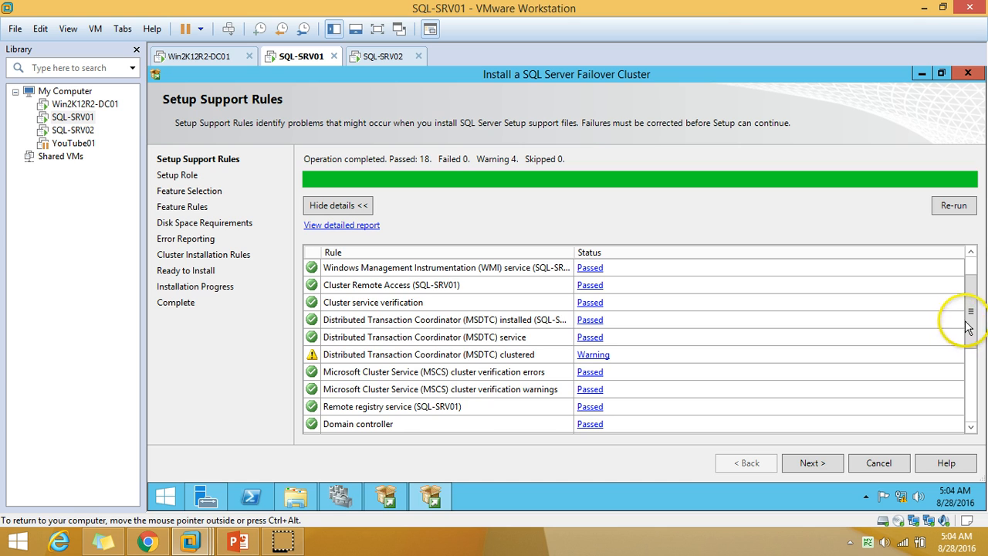
{"action": "left_click_drag", "start_coordinate": [967, 324], "coordinate": [834, 472]}
{"action": "left_click", "coordinate": [831, 470]}
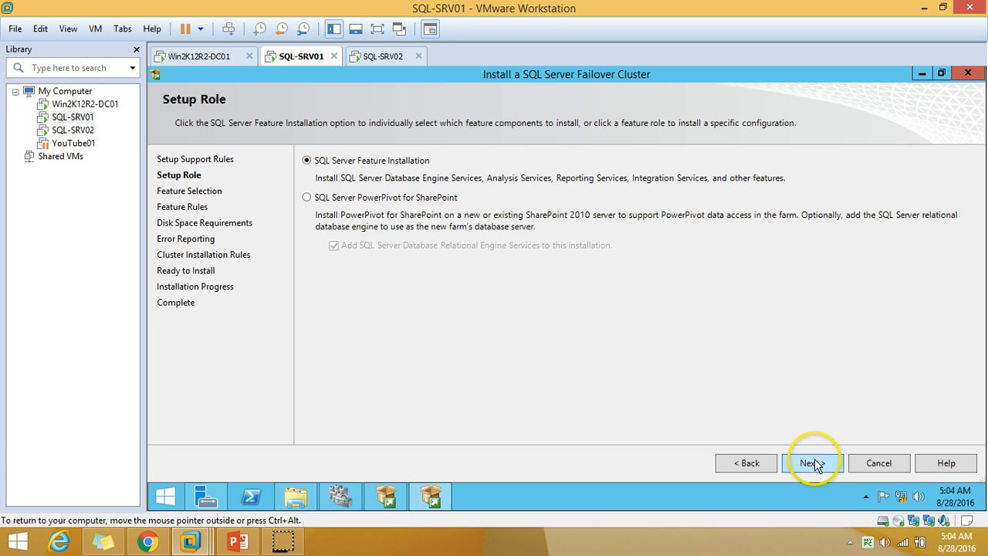
Keep SQL Server Feature Installation as the setup role, select the Database Engine Services feature, and continue to the feature rules.
{"action": "left_click", "coordinate": [812, 461]}
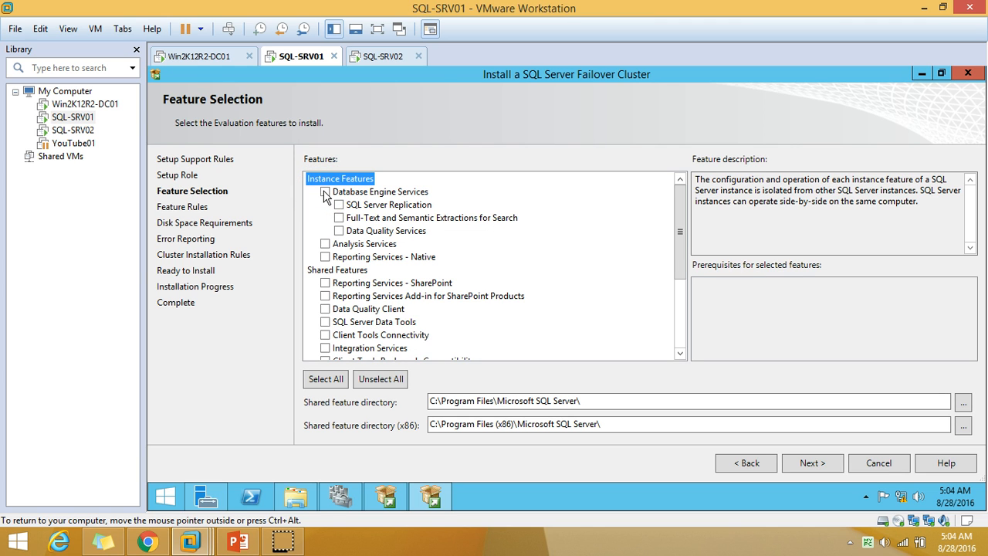
{"action": "left_click", "coordinate": [325, 193]}
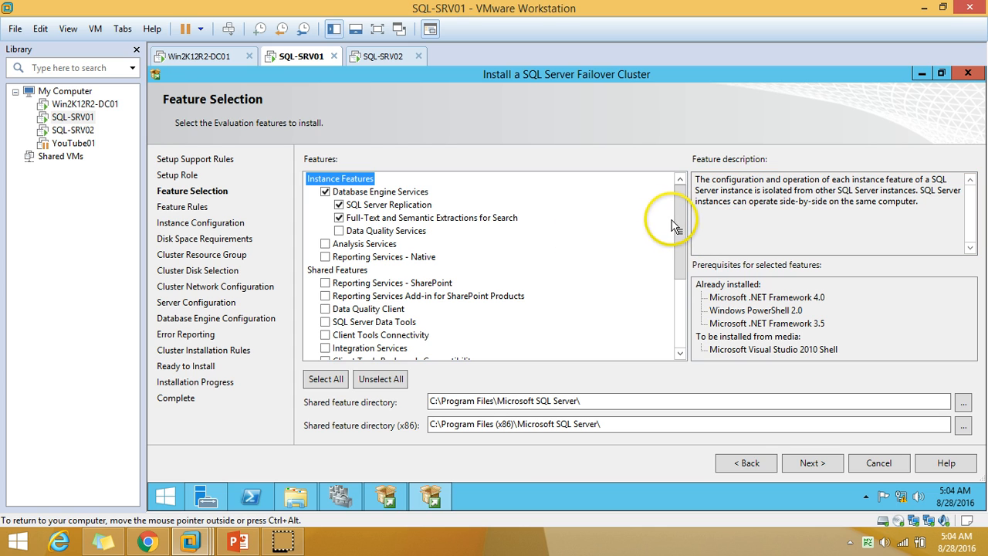
{"action": "left_click_drag", "start_coordinate": [672, 220], "coordinate": [683, 305]}
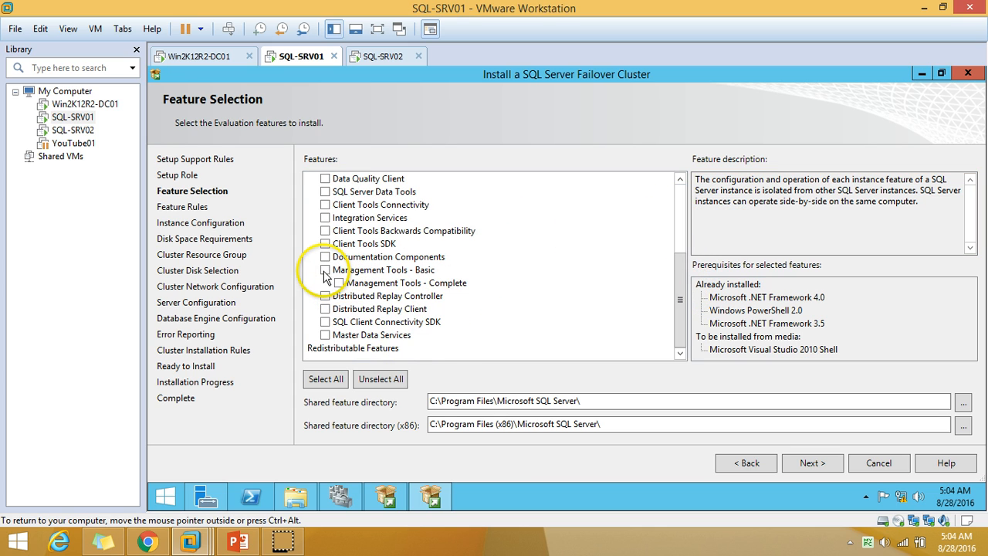
{"action": "left_click", "coordinate": [817, 468]}
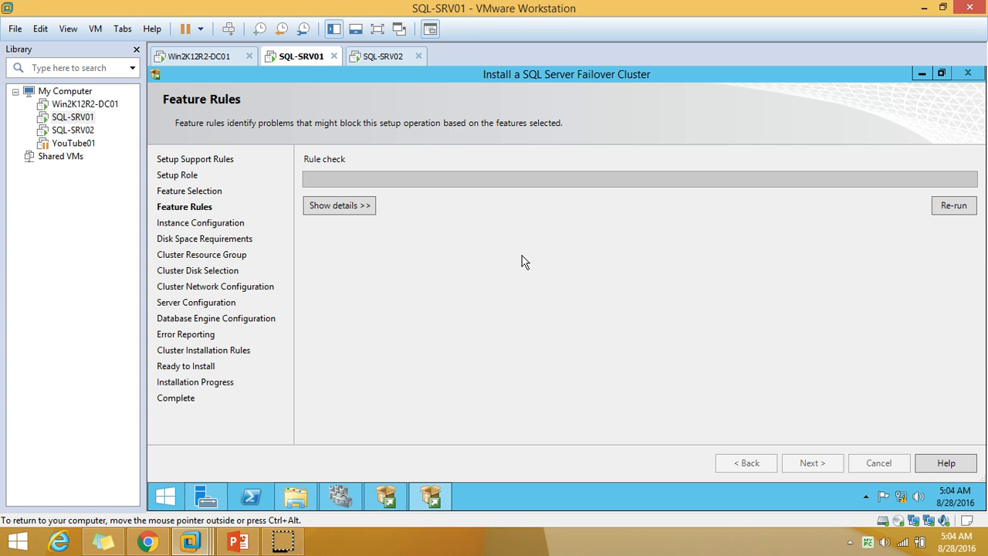
Show the feature rule details, and configure the default instance with SQL-CLUSTER01 as the SQL Server network name.
{"action": "left_click", "coordinate": [343, 205]}
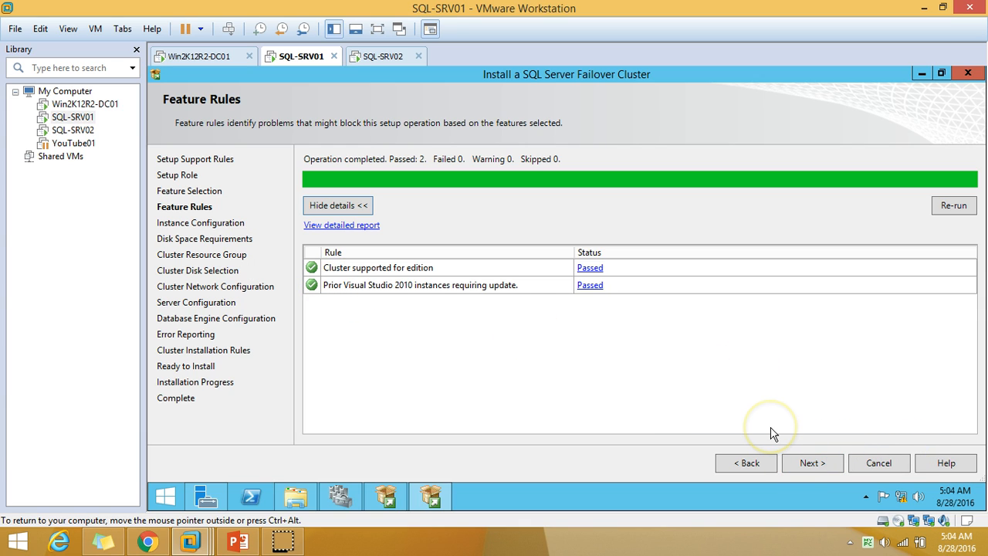
{"action": "left_click", "coordinate": [812, 463]}
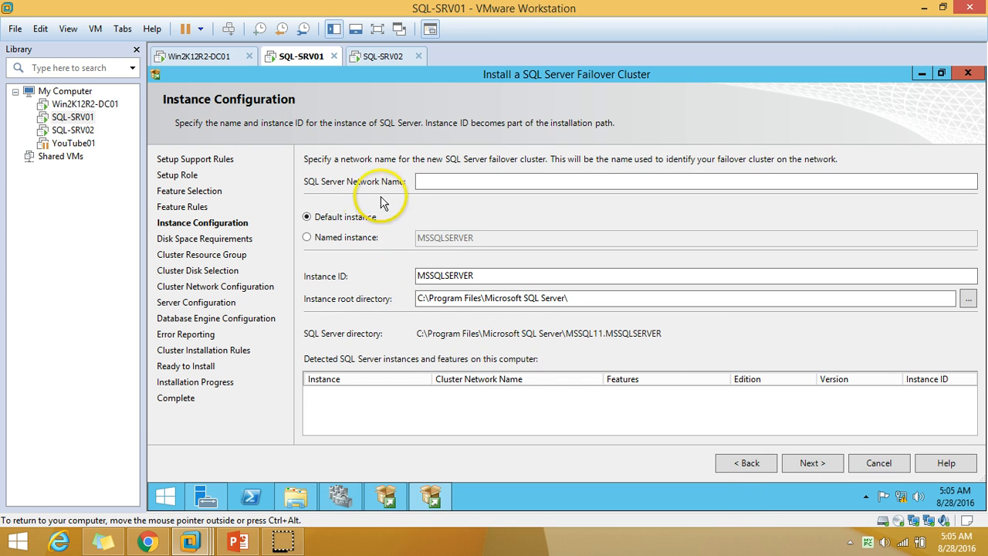
{"action": "left_click", "coordinate": [431, 181]}
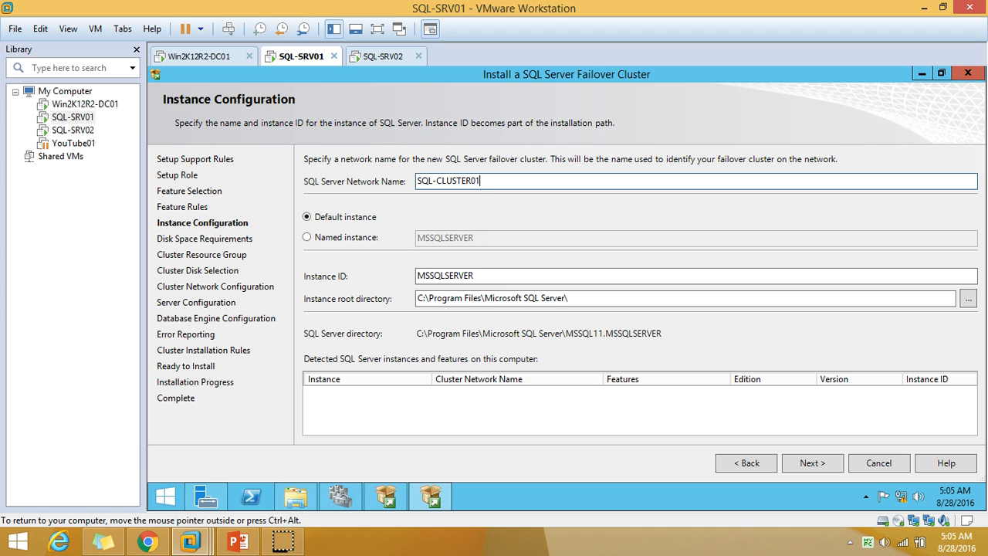
{"action": "left_click", "coordinate": [349, 237]}
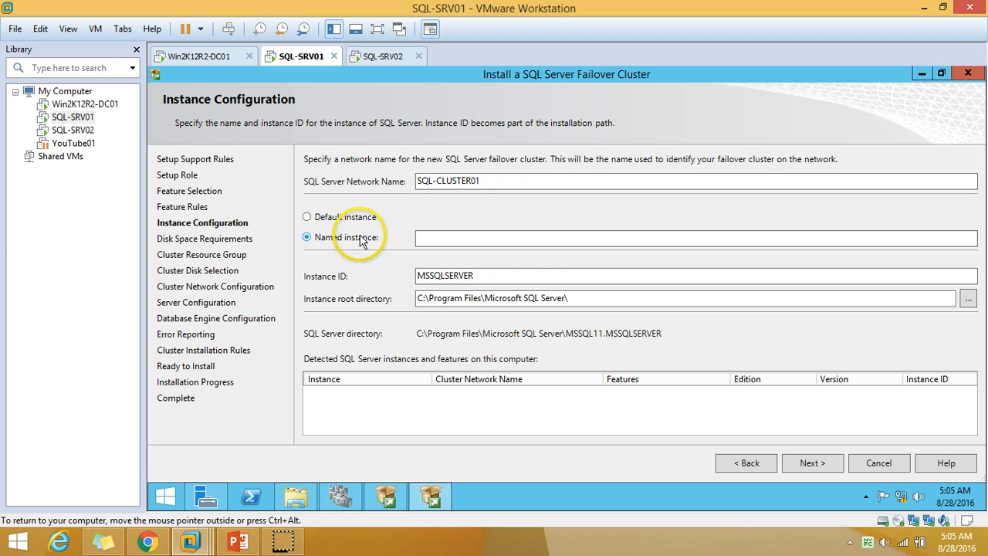
{"action": "left_click", "coordinate": [351, 223]}
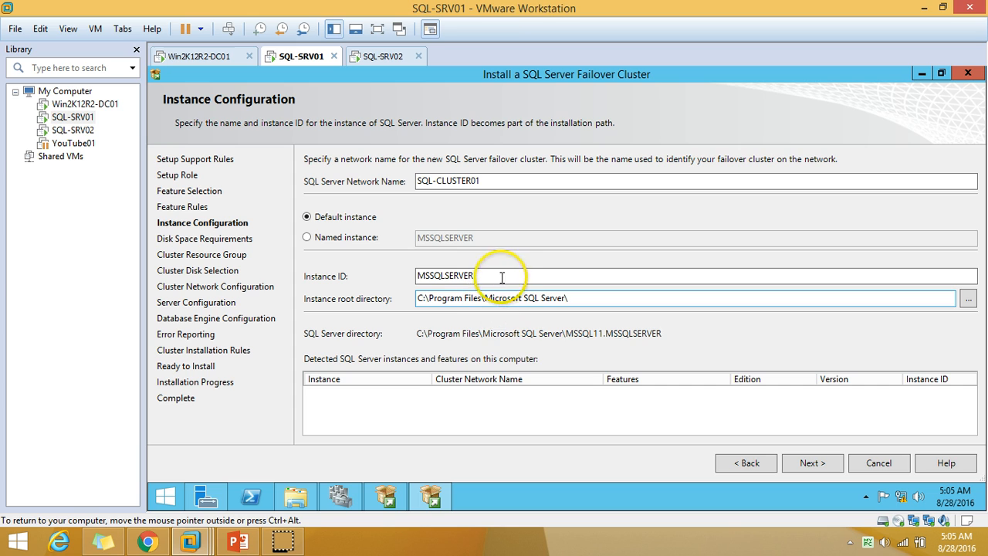
{"action": "left_click", "coordinate": [816, 467]}
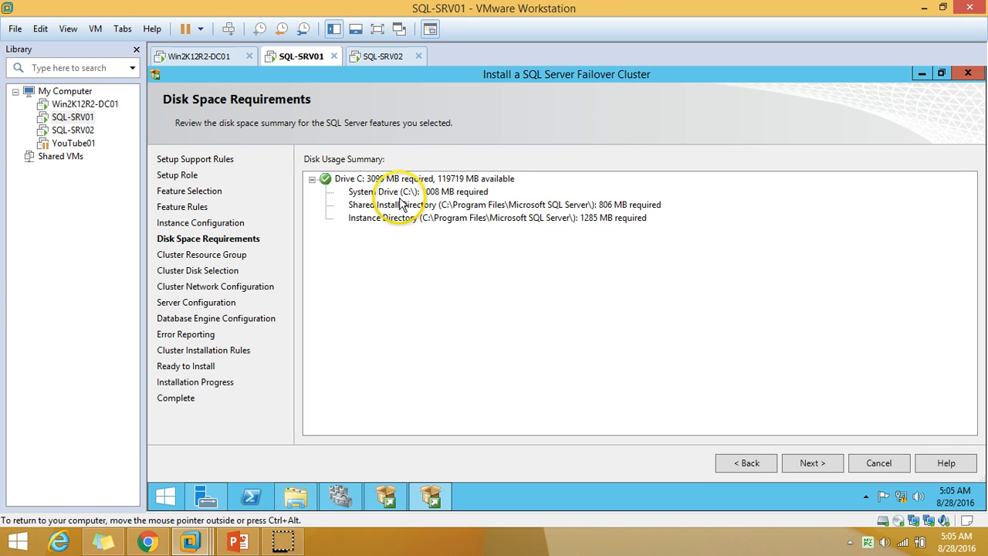
Review the system drive and shared install directory space requirements and continue to the cluster resource group.
{"action": "left_click", "coordinate": [397, 192]}
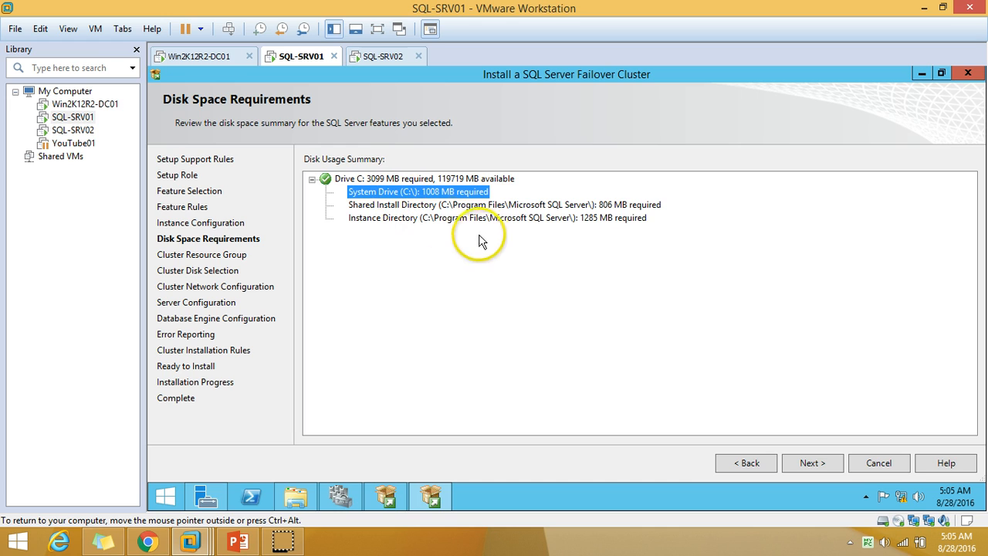
{"action": "left_click", "coordinate": [486, 204]}
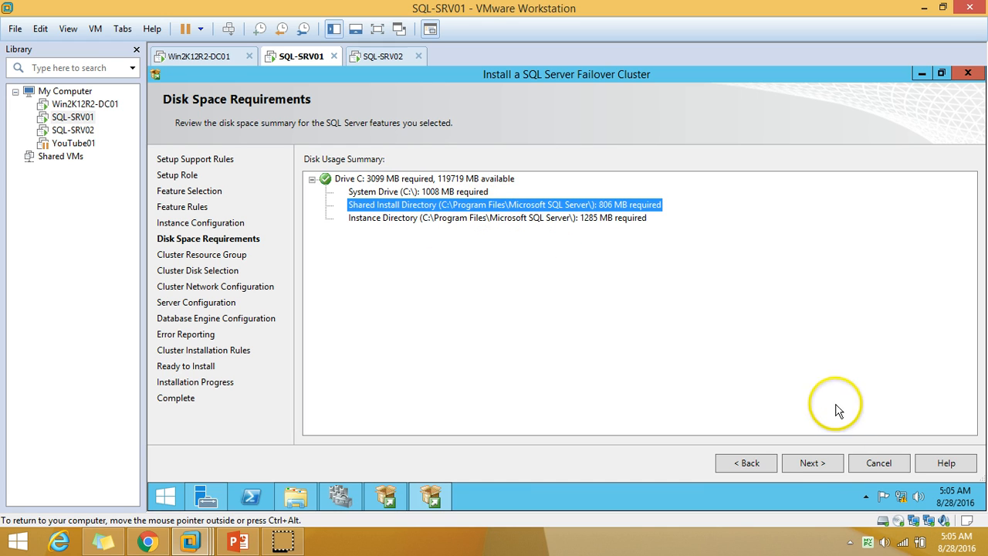
{"action": "left_click", "coordinate": [818, 467]}
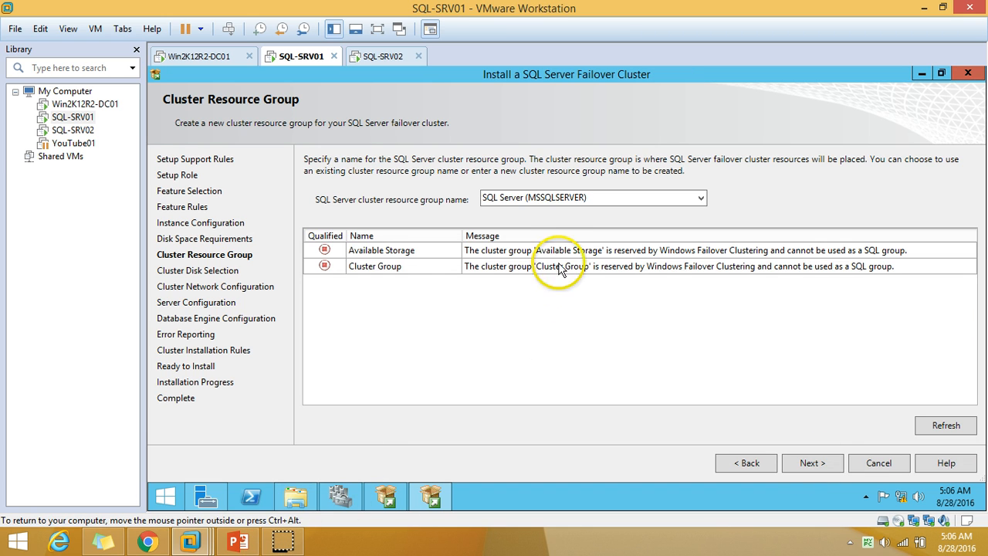
Keep SQL Server (MSSQLSERVER) as the cluster resource group name and accept SQL-Disk as the shared cluster disk.
{"action": "left_click", "coordinate": [549, 198]}
{"action": "left_click", "coordinate": [567, 361]}
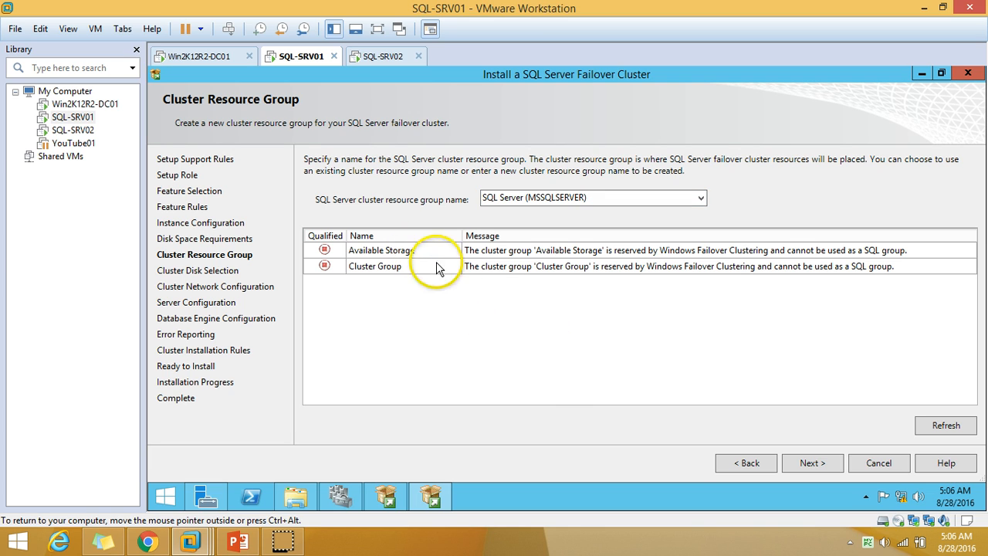
{"action": "left_click", "coordinate": [812, 463]}
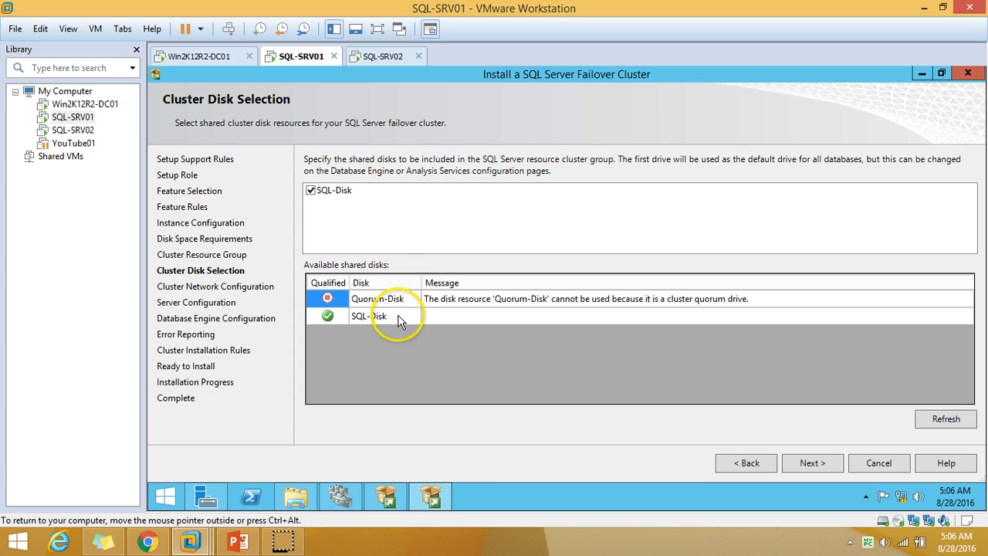
{"action": "left_click", "coordinate": [810, 463]}
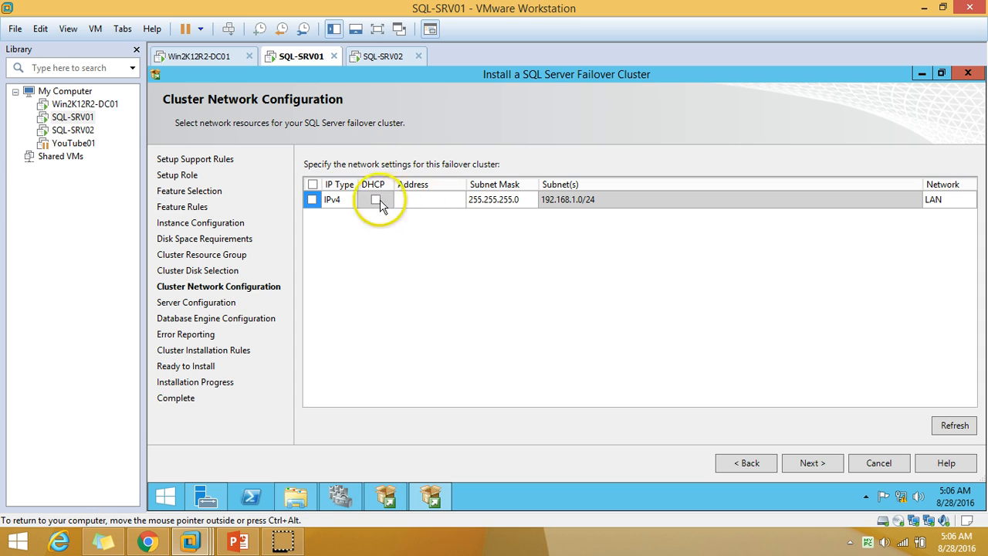
Enable the IPv4 network with the static address 192.168.1.250 for the failover cluster and continue to the server configuration.
{"action": "left_click", "coordinate": [314, 202]}
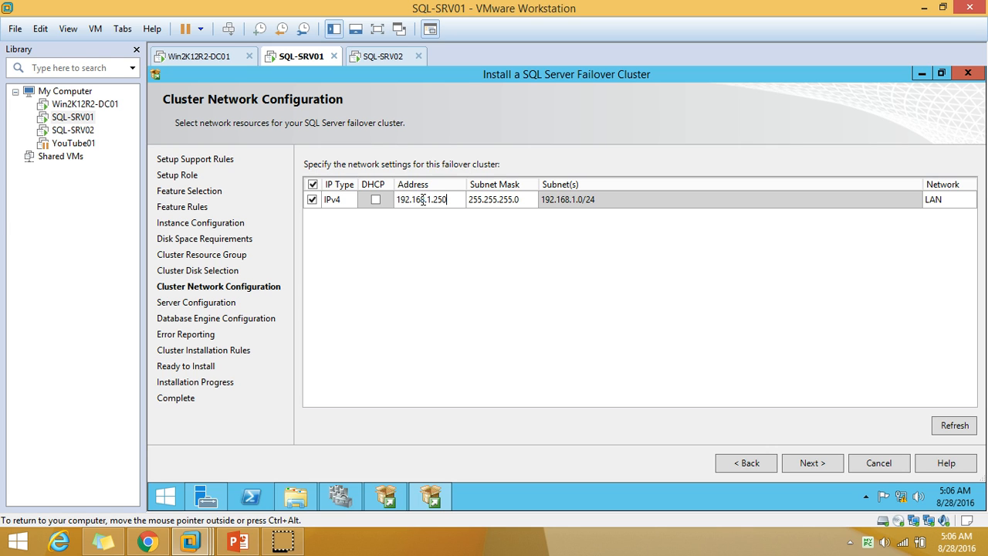
{"action": "left_click", "coordinate": [220, 56]}
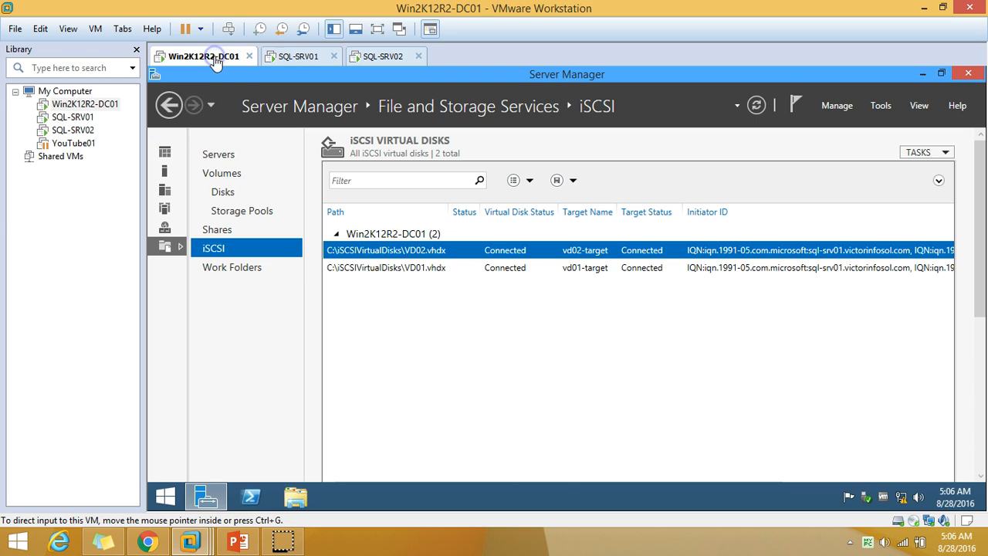
{"action": "left_click", "coordinate": [281, 58]}
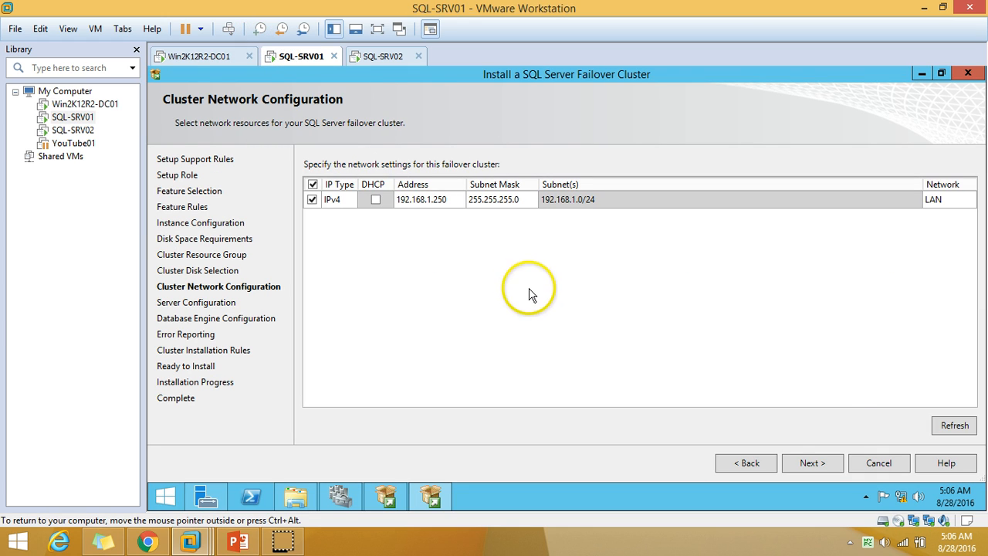
{"action": "left_click", "coordinate": [823, 463]}
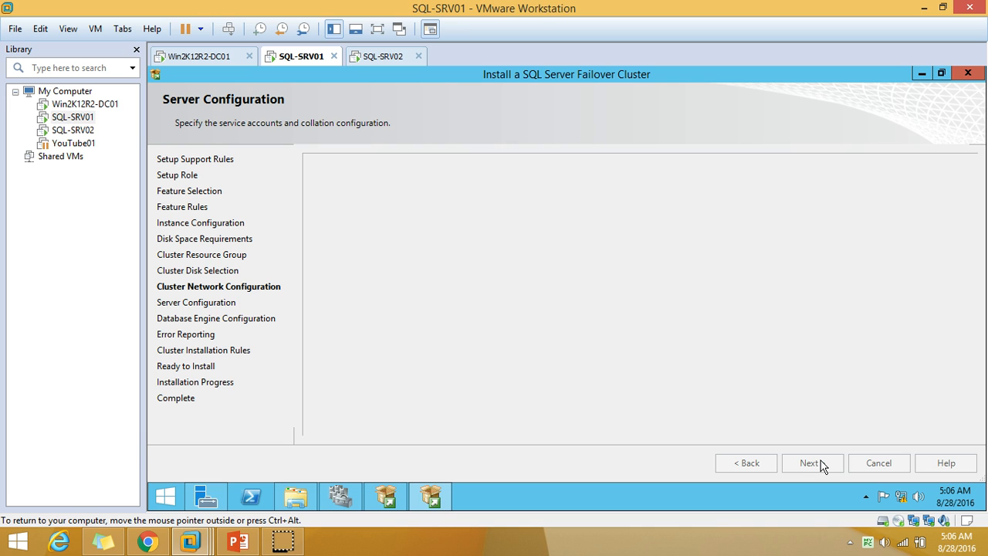
Set the SQL Server Agent service account to victorinfosol\sqladmin, copy the account name, and enter the account password.
{"action": "left_click", "coordinate": [629, 234]}
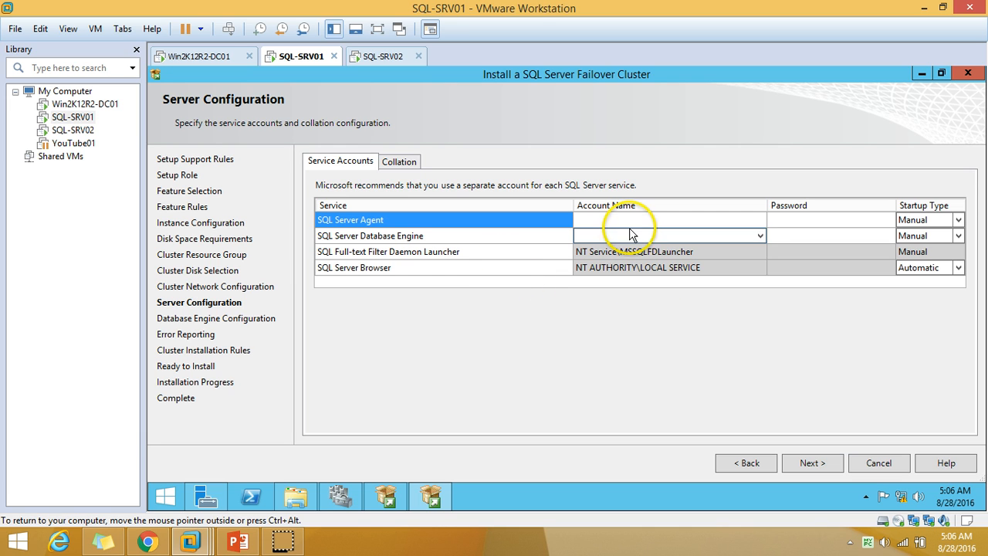
{"action": "left_click", "coordinate": [636, 220]}
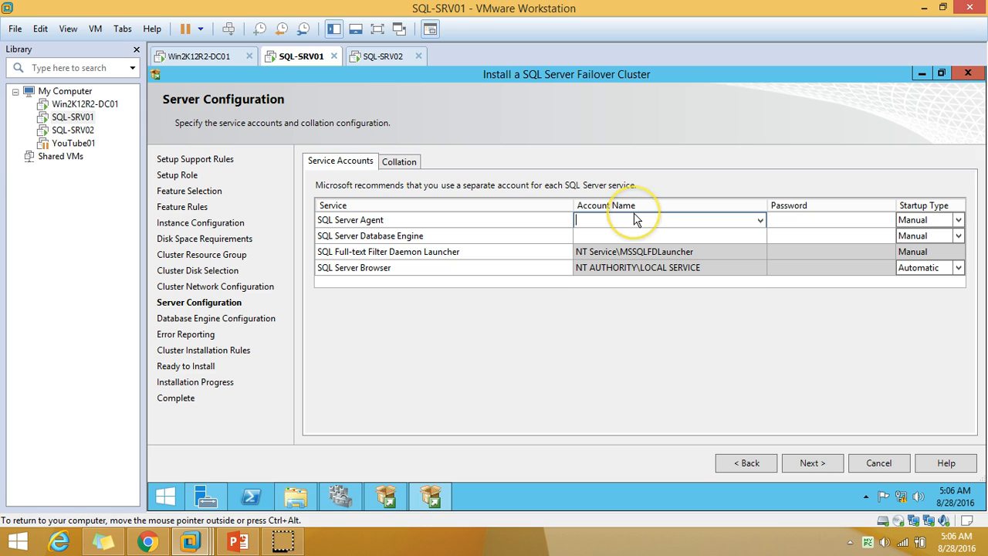
{"action": "type", "text": "victorinfosol\\sqladmin"}
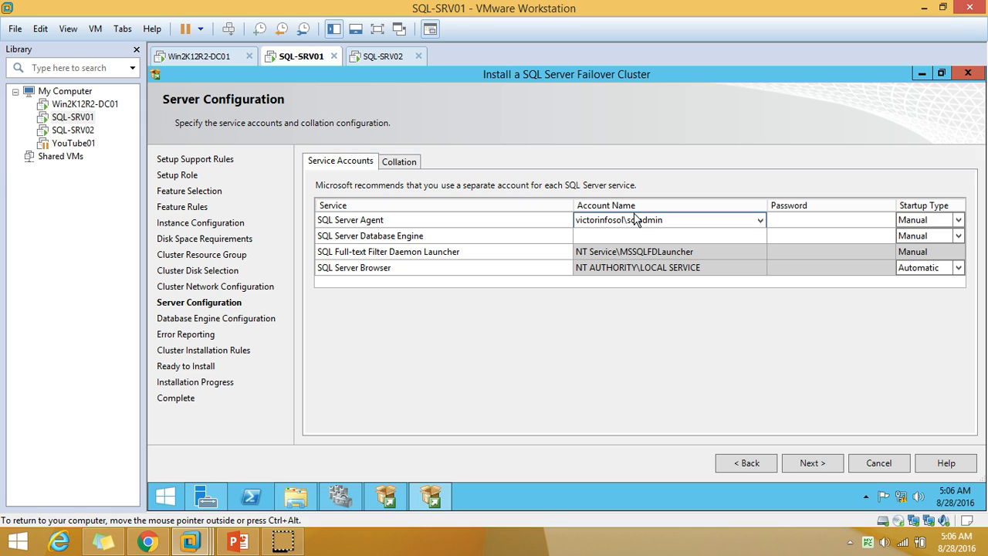
{"action": "double_click", "coordinate": [634, 220]}
{"action": "key", "text": "ctrl+c"}
{"action": "key", "text": "Tab"}
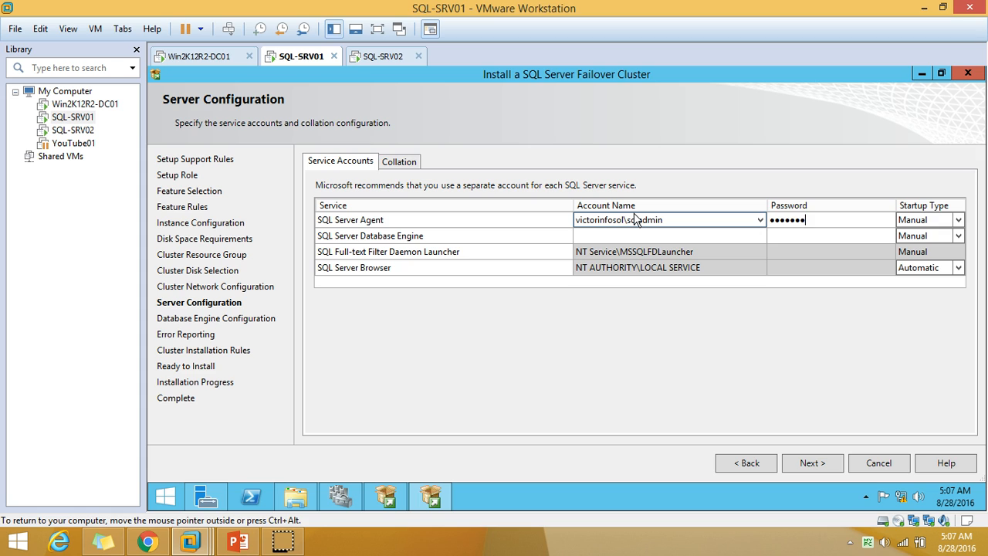
{"action": "key", "text": "Tab"}
{"action": "key", "text": "Tab"}
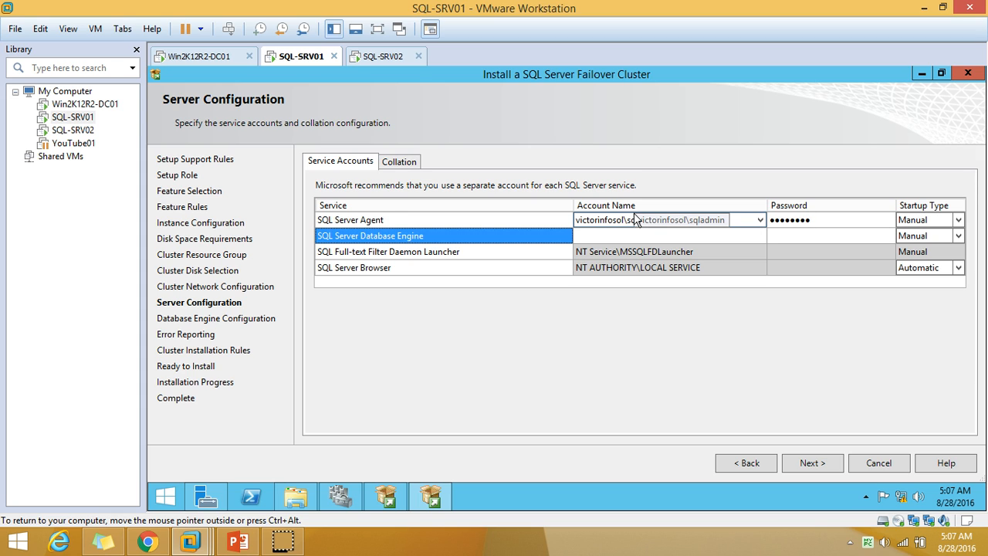
Assign the same victorinfosol\sqladmin account to the SQL Server Database Engine, enter its account password, and continue.
{"action": "key", "text": "ctrl+v"}
{"action": "key", "text": "Tab"}
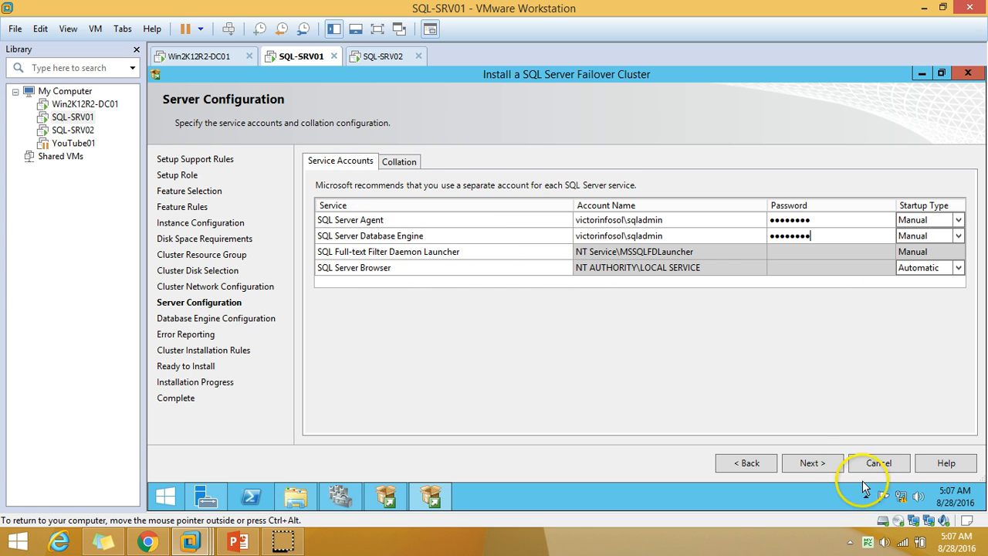
{"action": "left_click", "coordinate": [813, 463]}
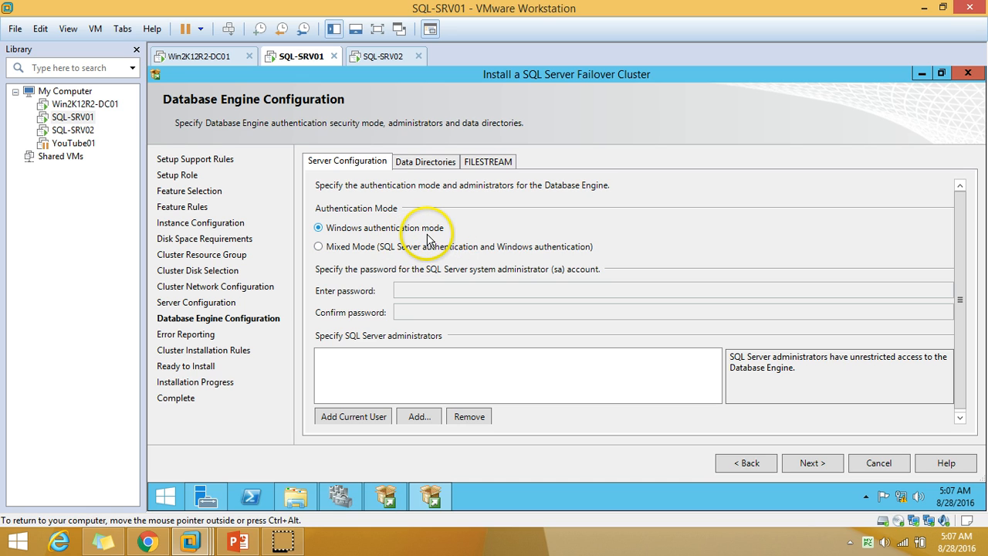
Add the current user as a SQL Server administrator and examine the data root and user database directories.
{"action": "left_click", "coordinate": [352, 417]}
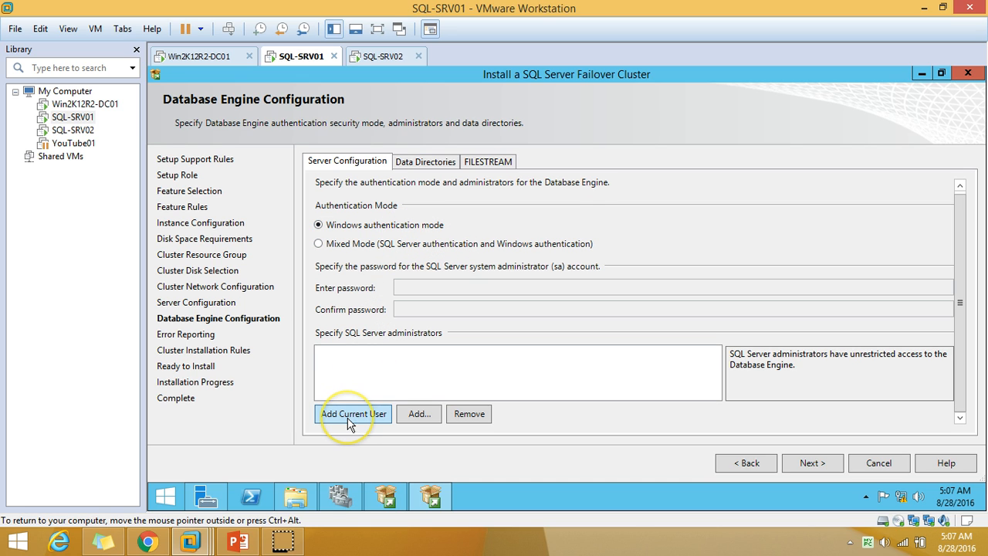
{"action": "left_click", "coordinate": [416, 162]}
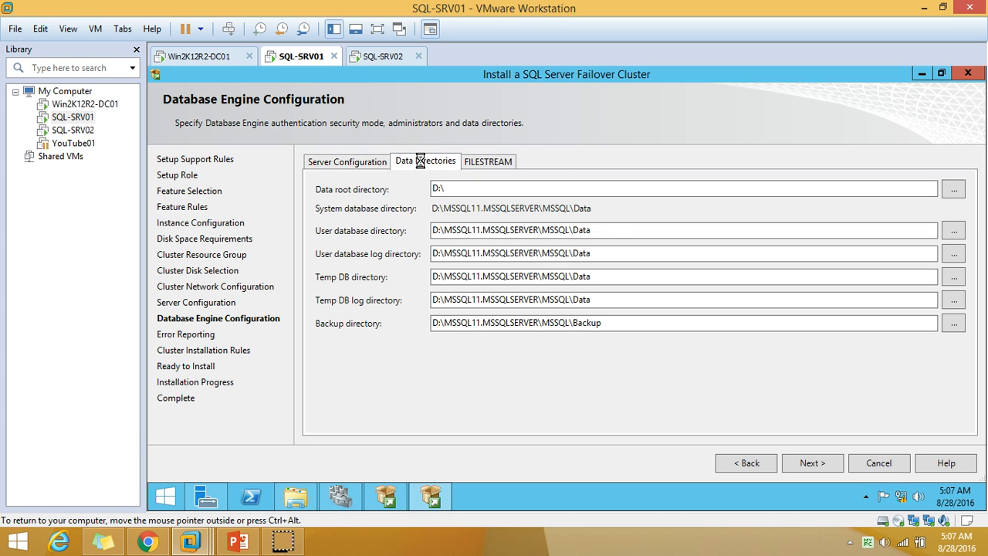
{"action": "left_click", "coordinate": [621, 229]}
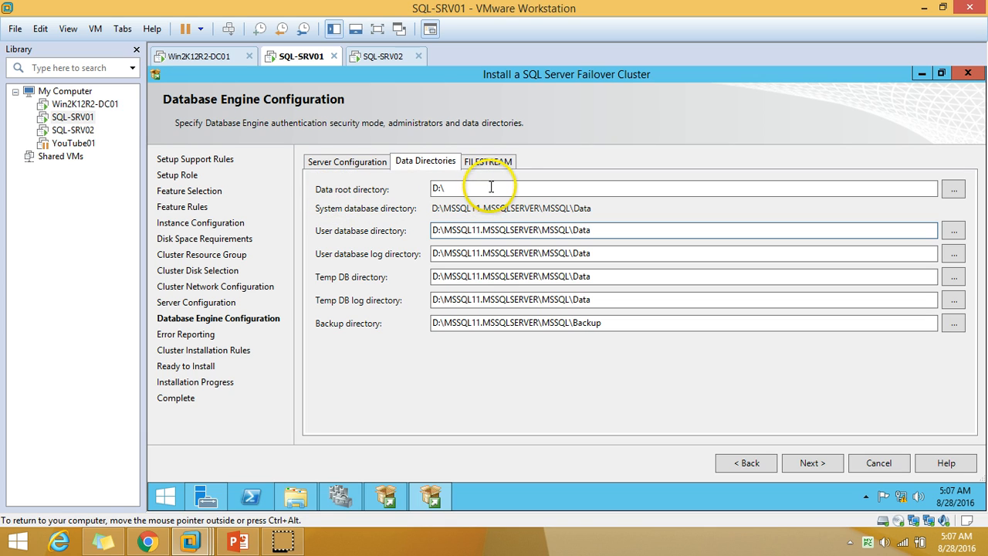
{"action": "left_click_drag", "start_coordinate": [491, 186], "coordinate": [364, 188]}
{"action": "left_click_drag", "start_coordinate": [627, 231], "coordinate": [282, 230]}
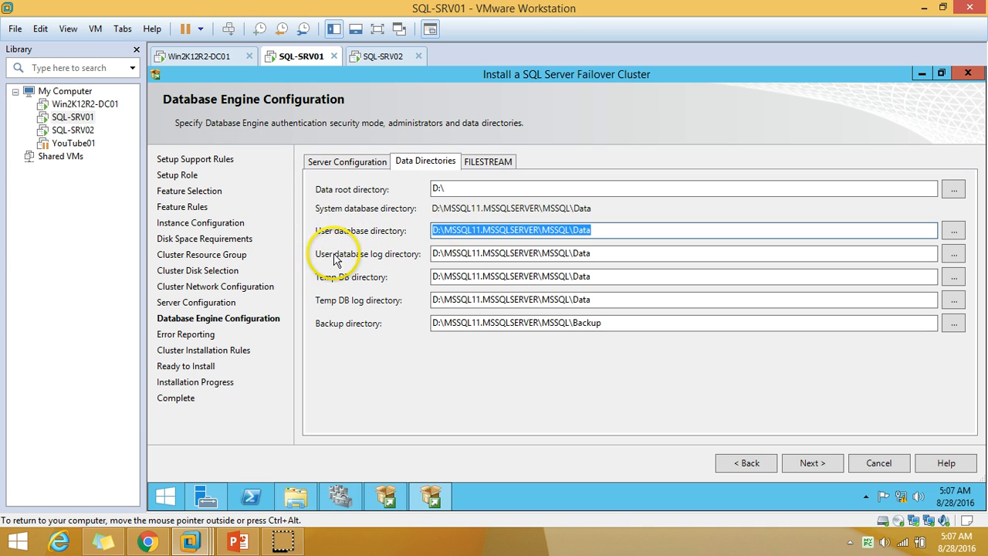
Examine the user log, Temp DB and backup directories and check the SQL-Disk (D:) drive in File Explorer.
{"action": "left_click_drag", "start_coordinate": [617, 253], "coordinate": [148, 266]}
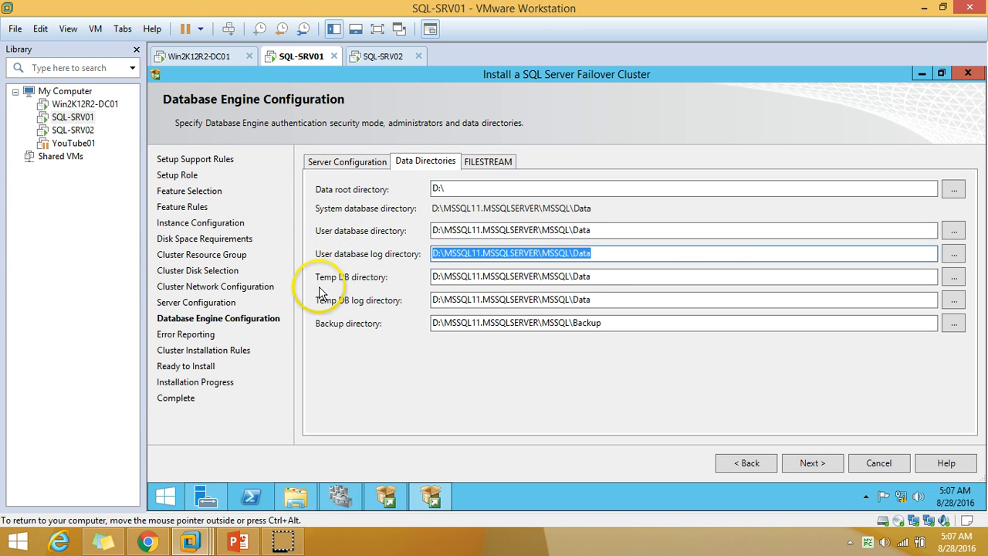
{"action": "left_click", "coordinate": [613, 278]}
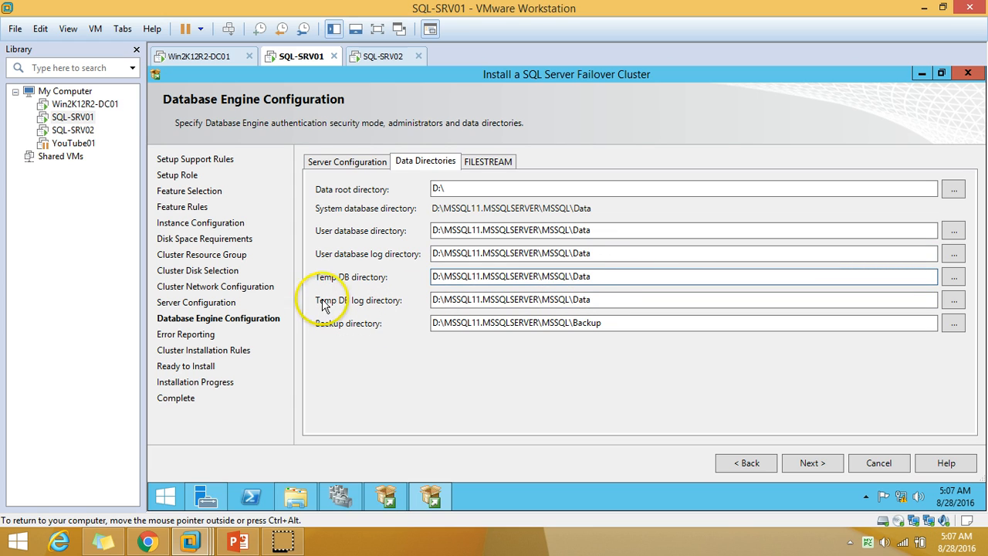
{"action": "left_click_drag", "start_coordinate": [613, 300], "coordinate": [514, 299]}
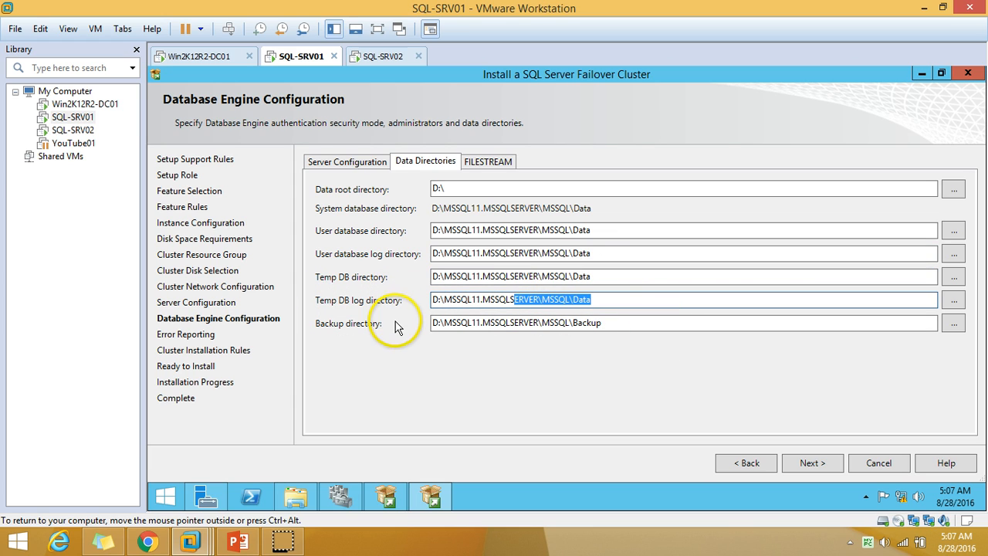
{"action": "left_click_drag", "start_coordinate": [622, 323], "coordinate": [461, 305]}
{"action": "left_click", "coordinate": [281, 504]}
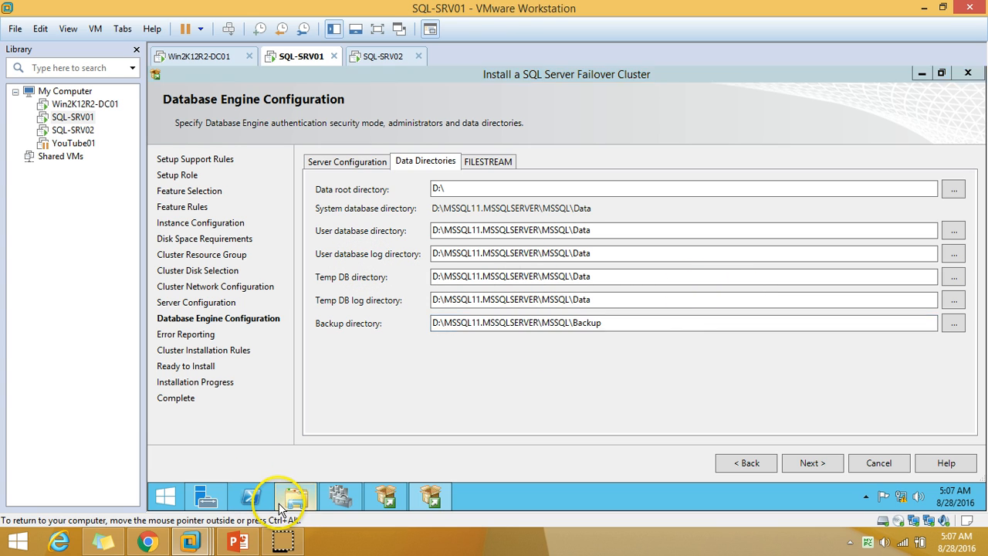
{"action": "left_click", "coordinate": [725, 271]}
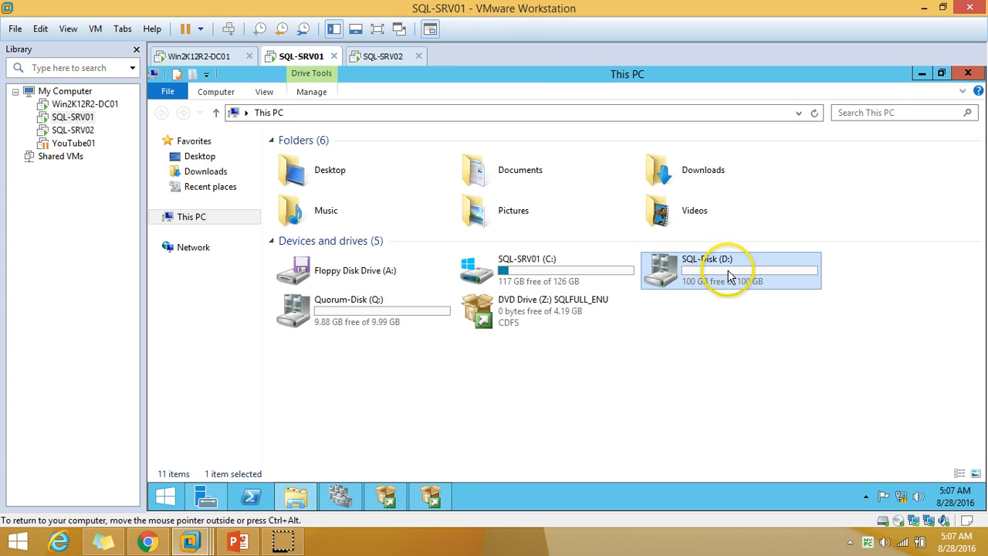
{"action": "left_click", "coordinate": [296, 496]}
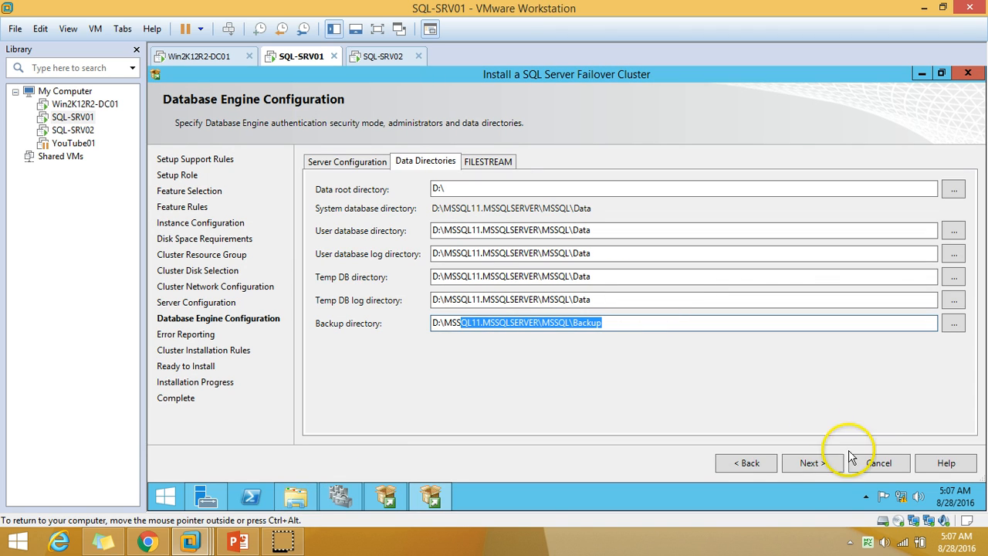
Accept the data directories, leave error reports disabled, and proceed past the cluster installation rules after showing their details.
{"action": "left_click", "coordinate": [824, 466]}
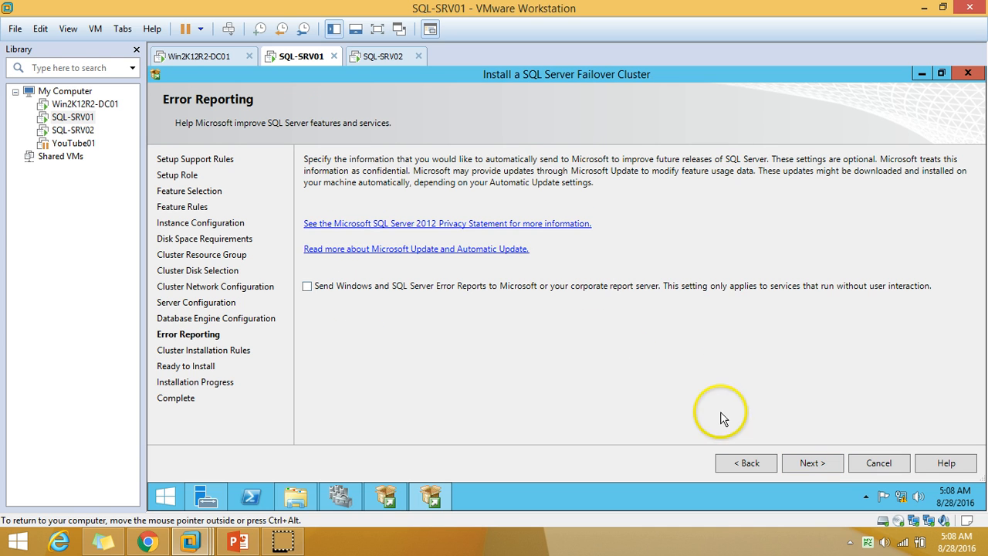
{"action": "left_click", "coordinate": [799, 462]}
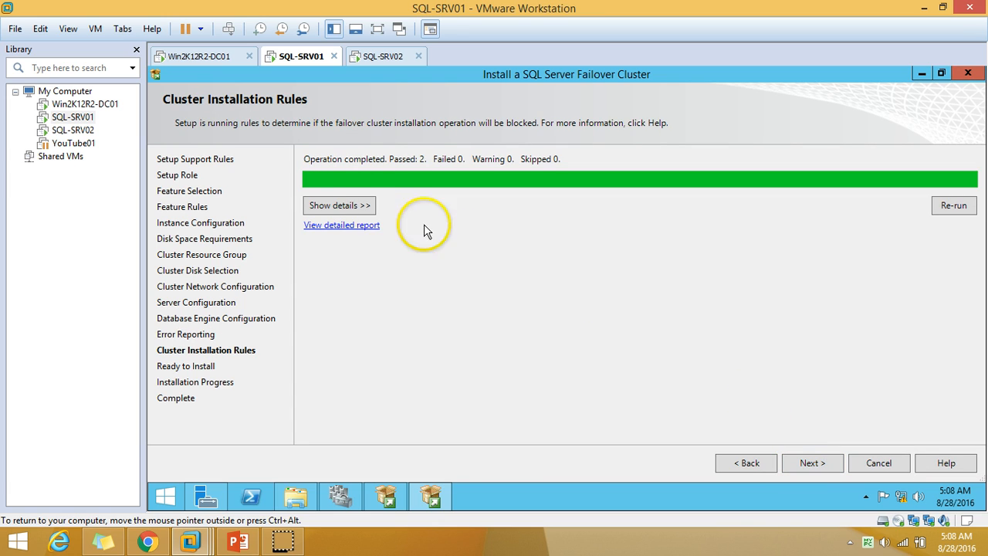
{"action": "left_click", "coordinate": [339, 206]}
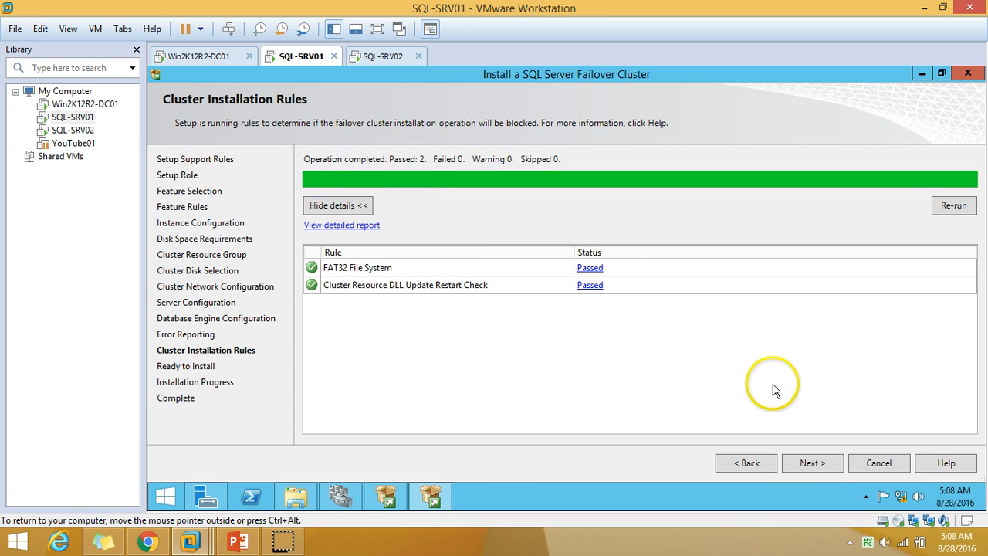
{"action": "left_click", "coordinate": [818, 468]}
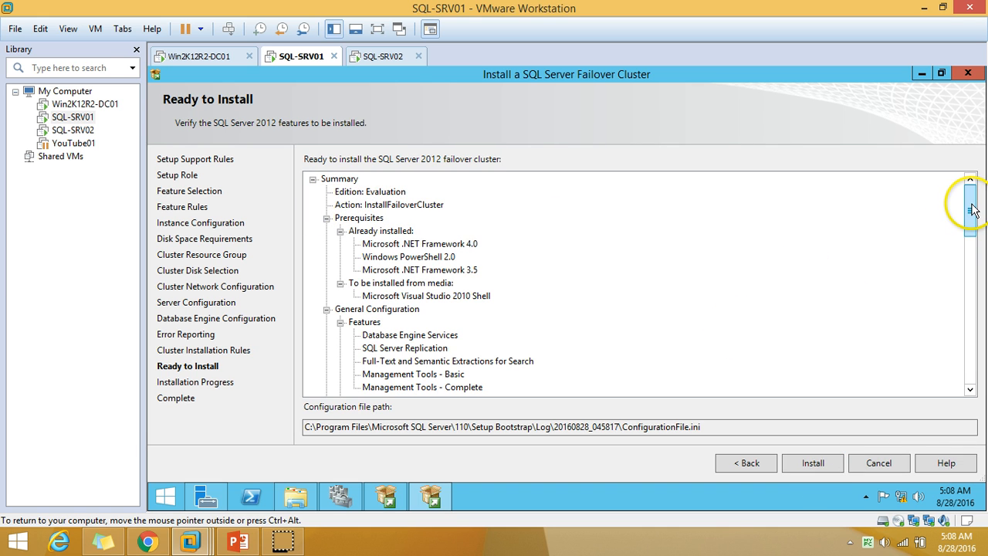
Review the SQL Server 2012 failover cluster summary through to its last entries and start the installation.
{"action": "left_click_drag", "start_coordinate": [971, 205], "coordinate": [971, 154]}
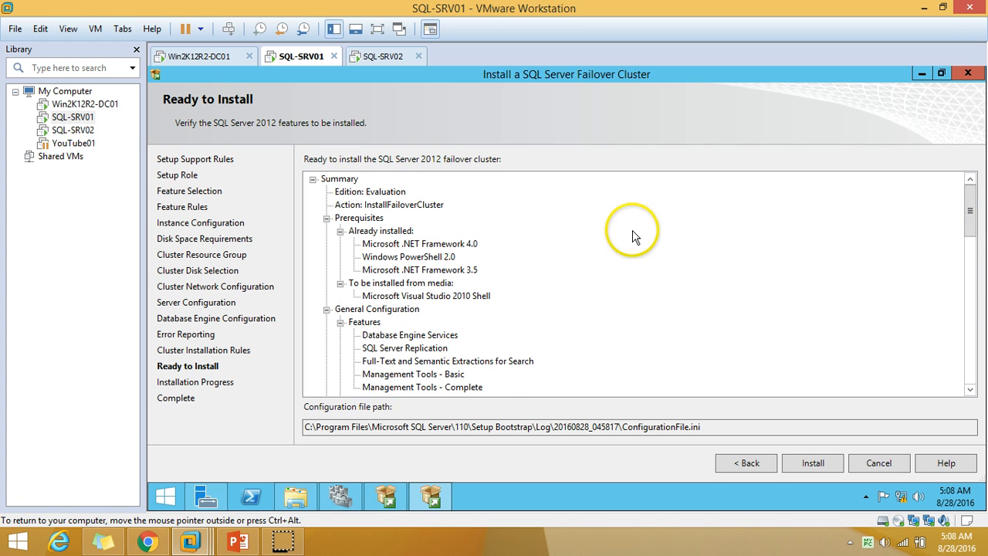
{"action": "left_click_drag", "start_coordinate": [970, 209], "coordinate": [944, 406]}
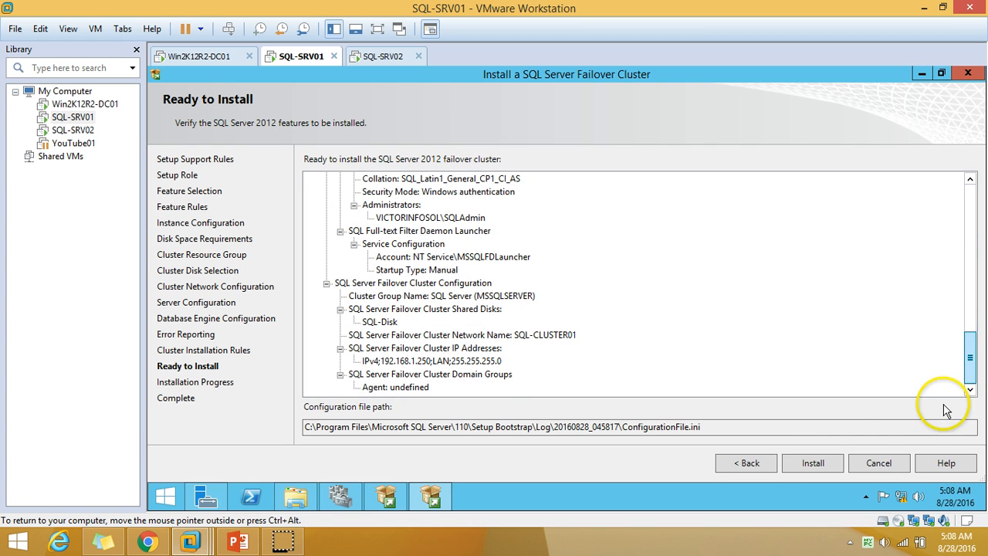
{"action": "left_click", "coordinate": [813, 463]}
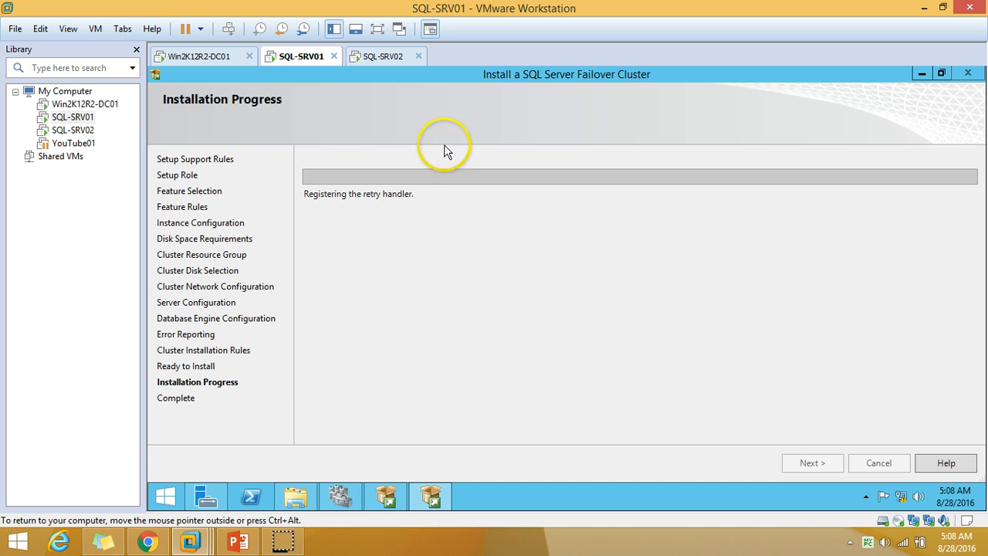
Check the cluster's Roles in Failover Cluster Manager while setup runs and return to the installation progress.
{"action": "left_click", "coordinate": [341, 497]}
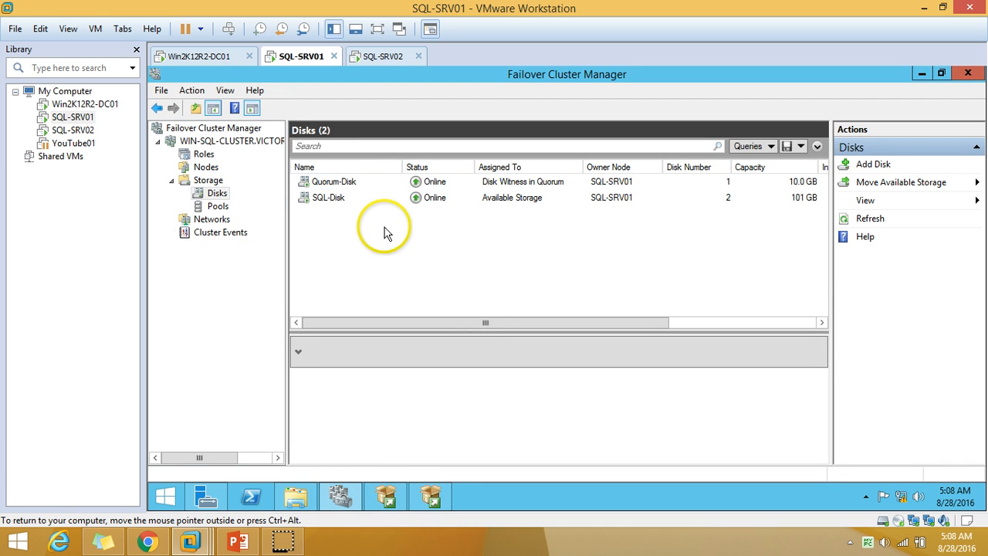
{"action": "left_click", "coordinate": [200, 155]}
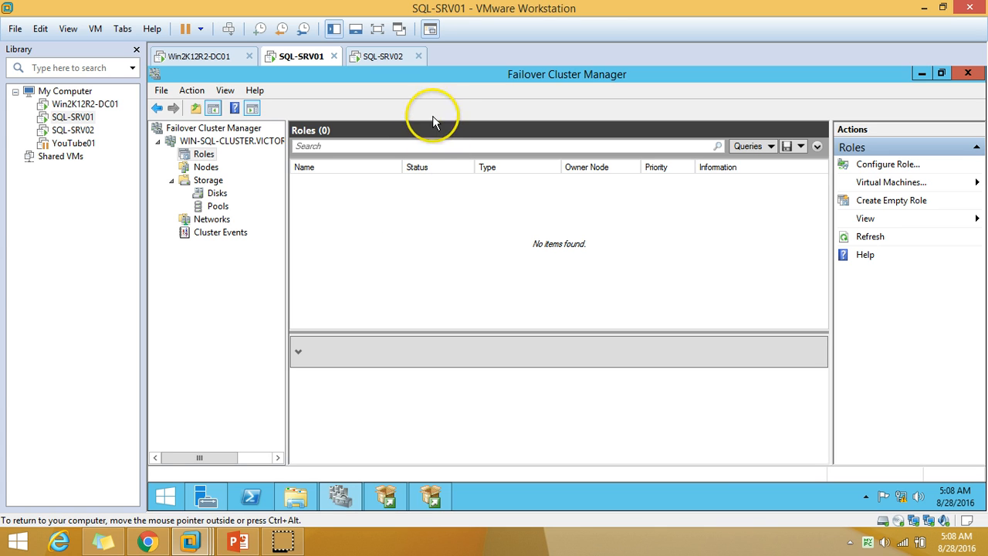
{"action": "left_click", "coordinate": [297, 498]}
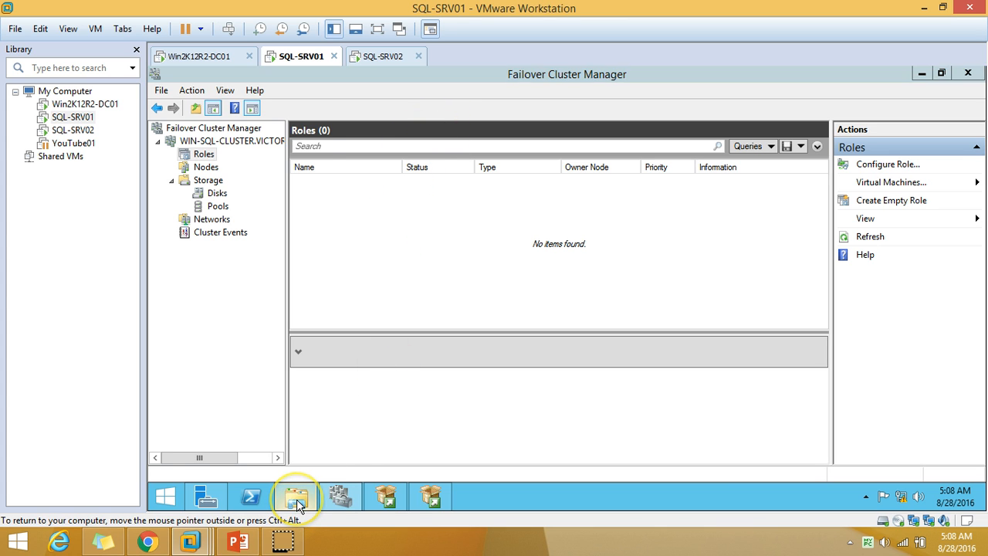
{"action": "left_click", "coordinate": [296, 499]}
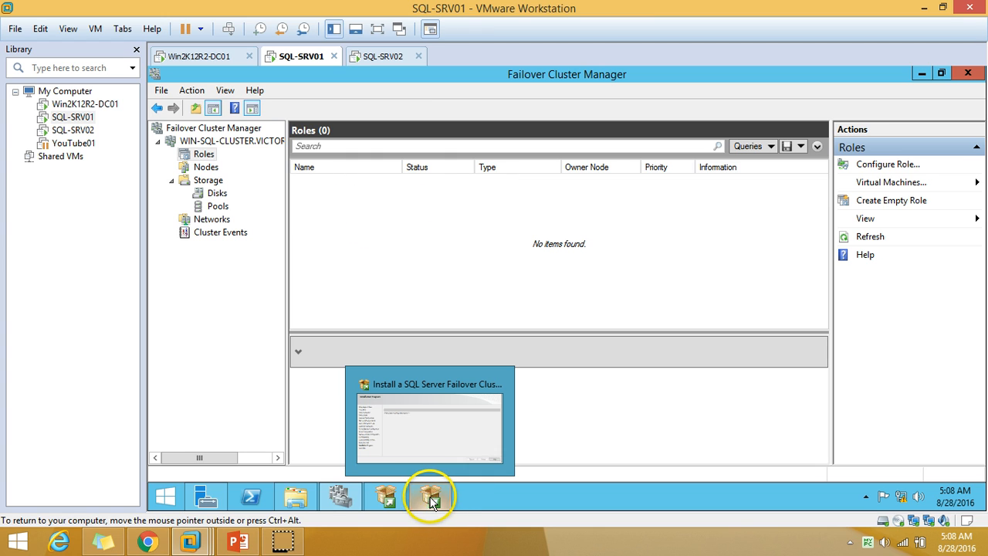
{"action": "left_click", "coordinate": [349, 501]}
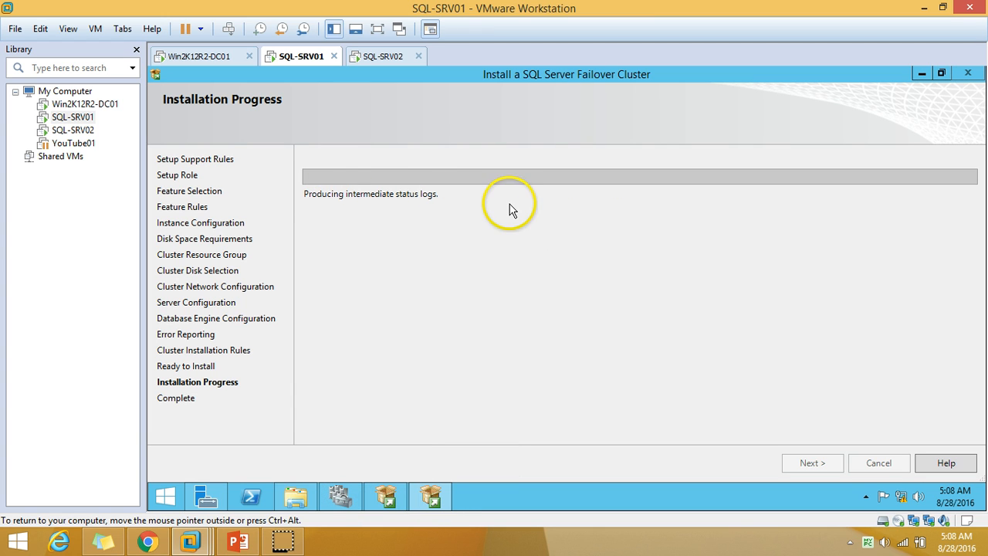
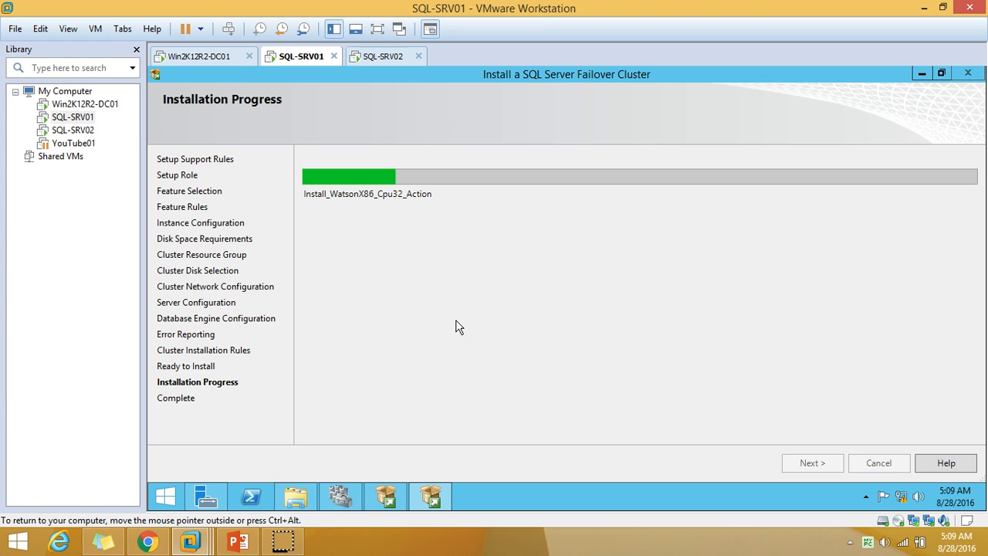
Review the installation status of all listed features on the completion page and close the setup wizard.
{"action": "left_click", "coordinate": [317, 203]}
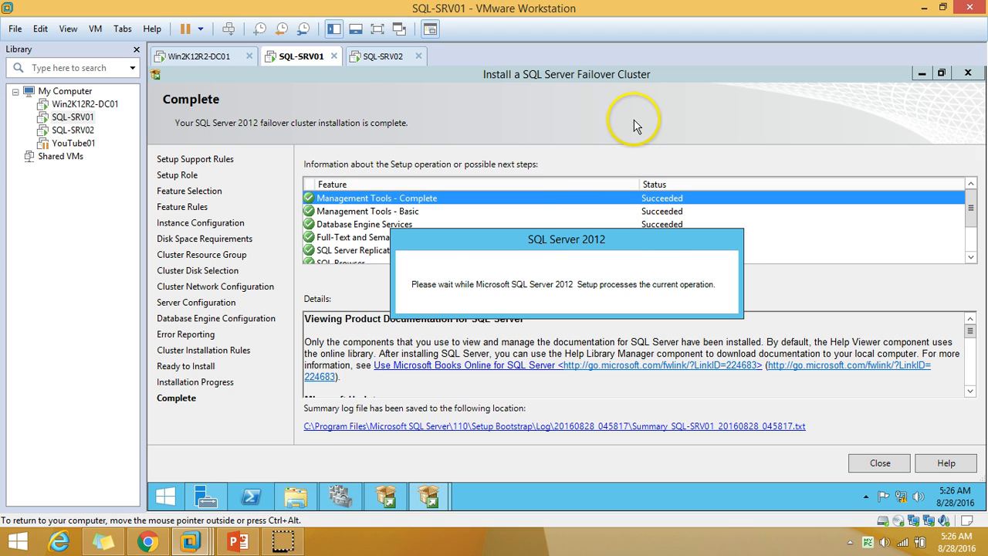
{"action": "left_click", "coordinate": [440, 211]}
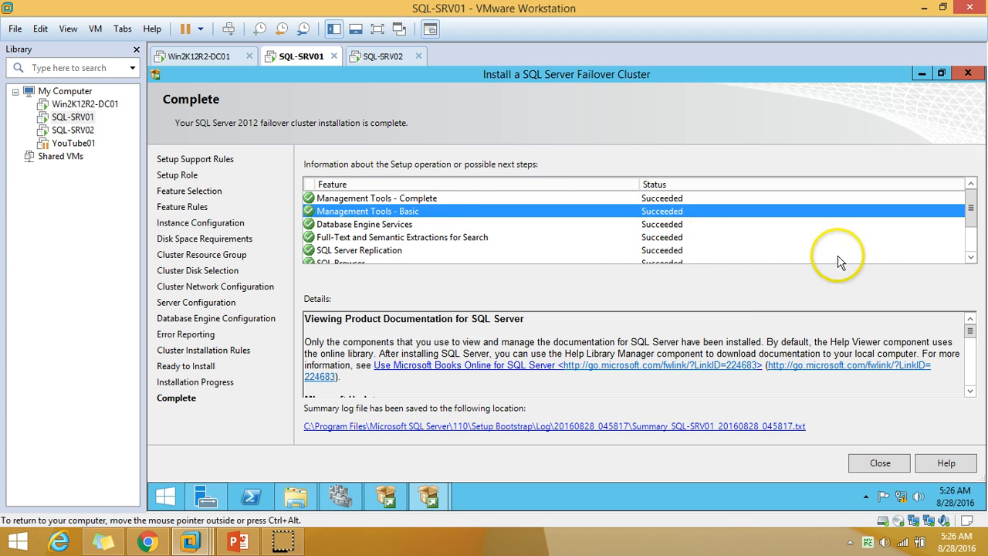
{"action": "left_click", "coordinate": [968, 259]}
{"action": "left_click", "coordinate": [968, 259]}
{"action": "left_click", "coordinate": [968, 259]}
{"action": "left_click", "coordinate": [968, 260]}
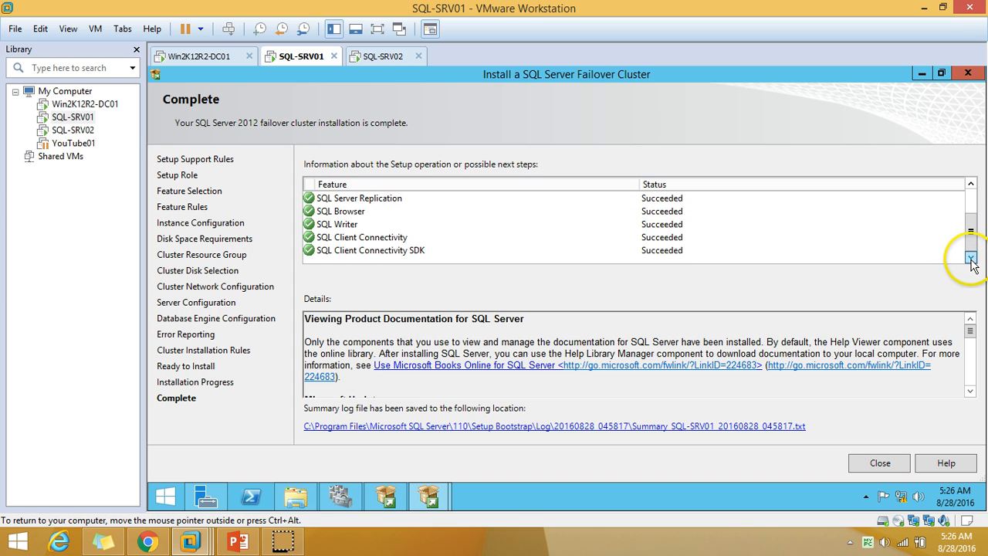
{"action": "left_click", "coordinate": [880, 463]}
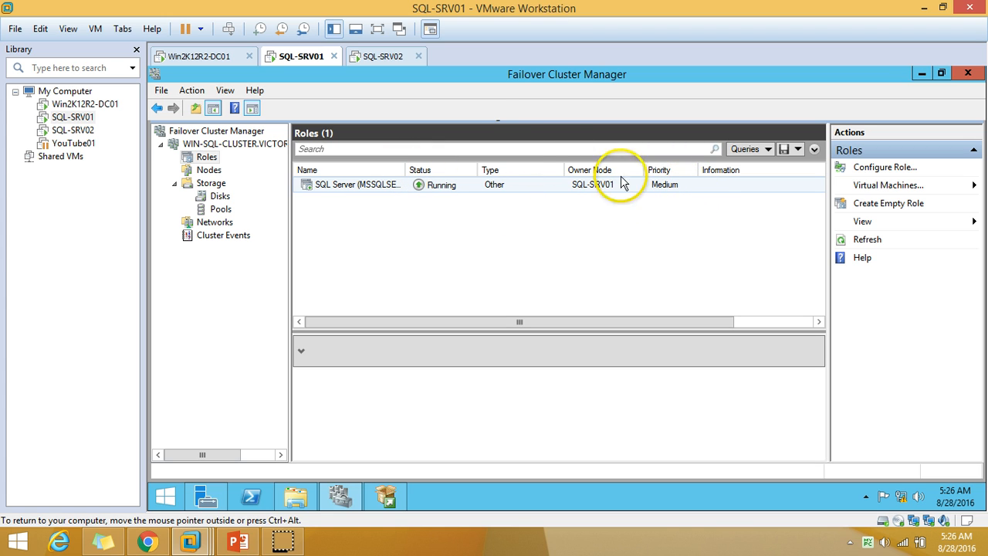
Launch Failover Cluster Manager from Server Manager on SQL-SRV02 and return to the SQL-SRV01 machine.
{"action": "left_click", "coordinate": [383, 56]}
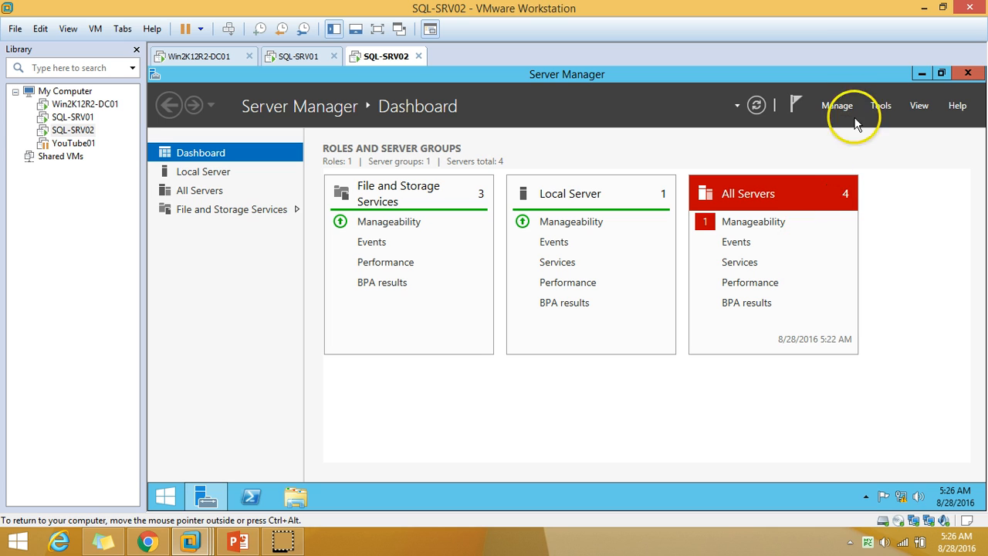
{"action": "left_click", "coordinate": [881, 107]}
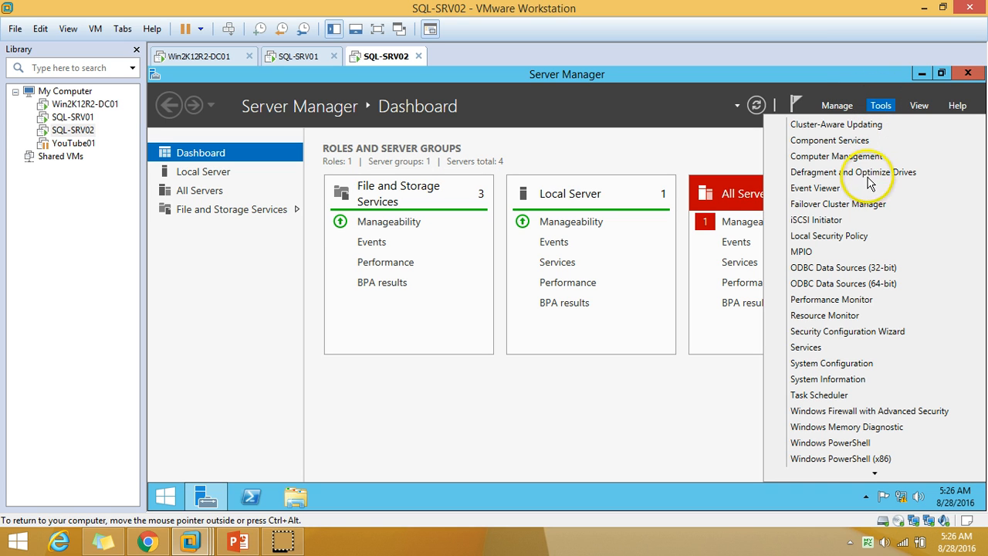
{"action": "left_click", "coordinate": [839, 204]}
{"action": "left_click", "coordinate": [292, 59]}
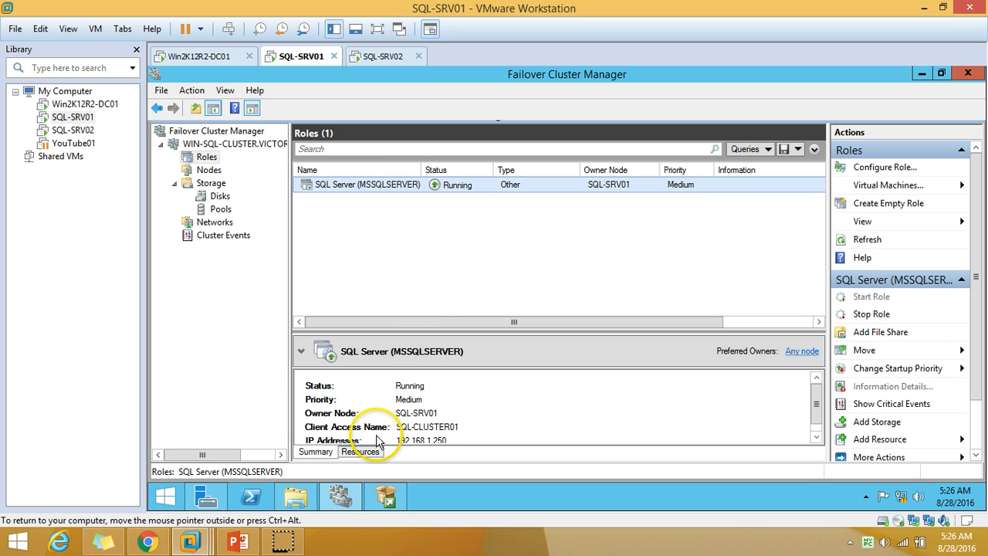
Enlarge the details area of the SQL Server (MSSQLSERVER) role and open the role's properties, consulting the PowerPoint step list meanwhile.
{"action": "left_click_drag", "start_coordinate": [469, 333], "coordinate": [491, 267]}
{"action": "left_click", "coordinate": [621, 191]}
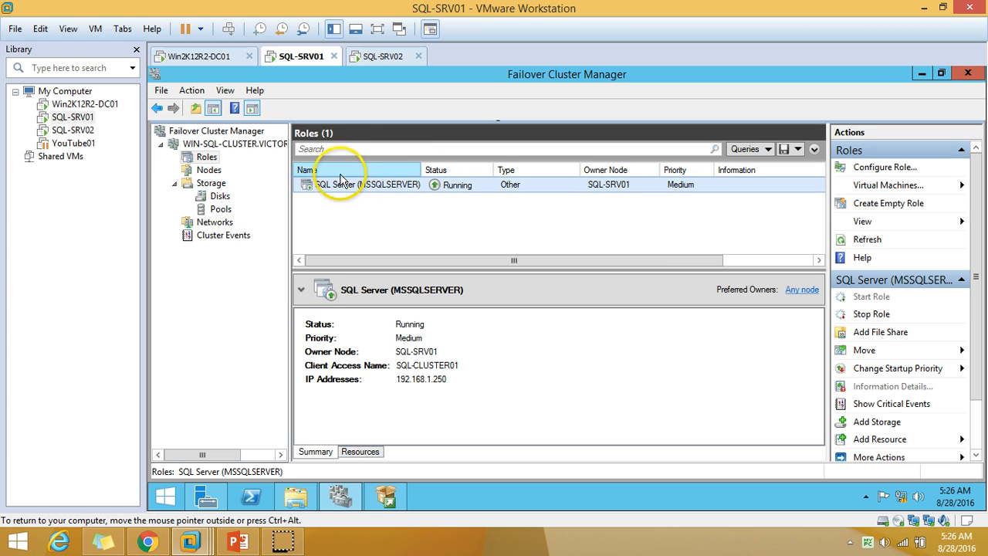
{"action": "right_click", "coordinate": [359, 288]}
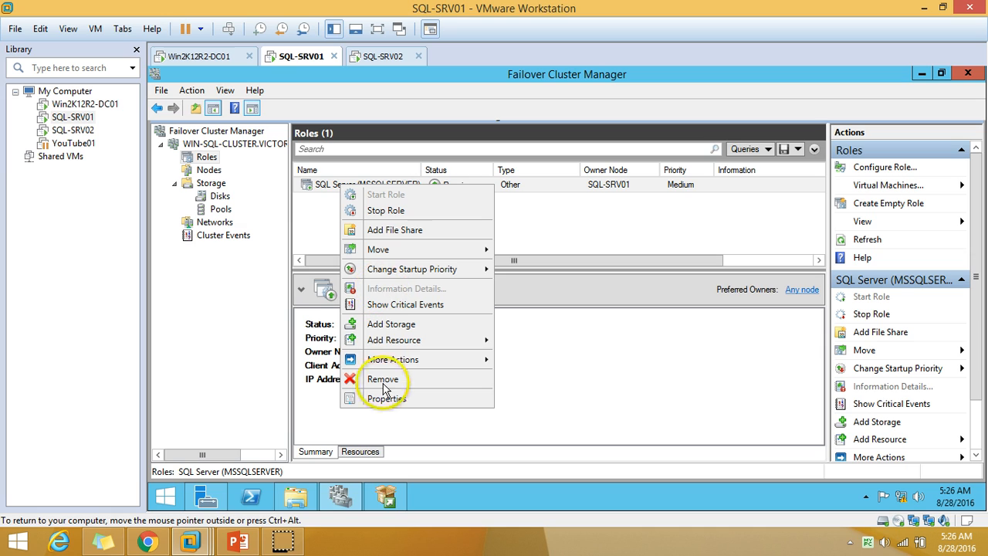
{"action": "left_click", "coordinate": [396, 399]}
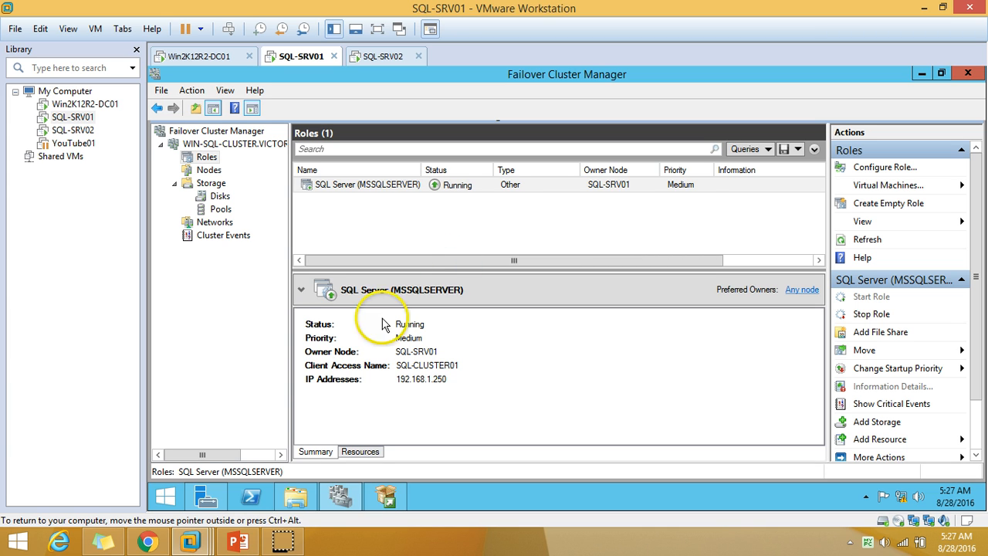
{"action": "left_click", "coordinate": [238, 541]}
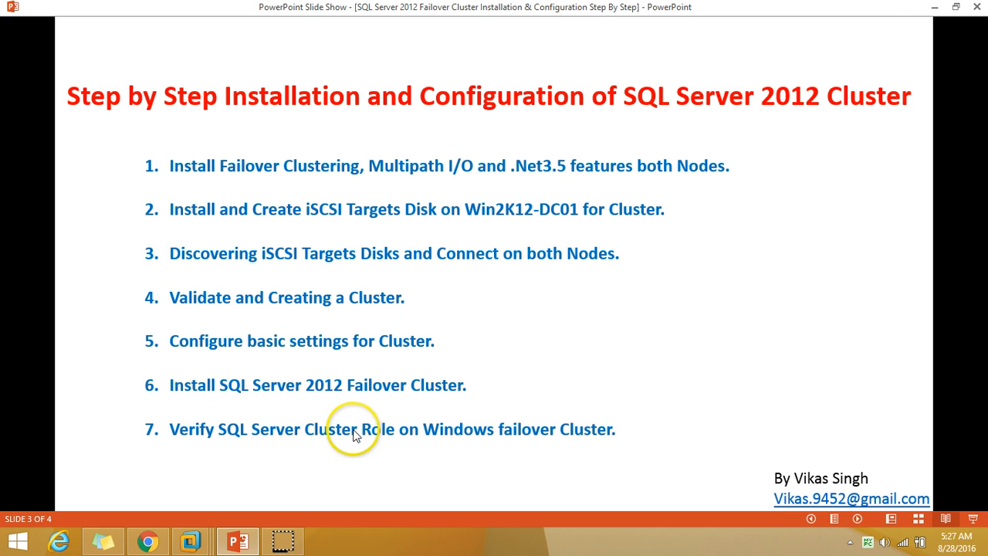
{"action": "left_click", "coordinate": [249, 540]}
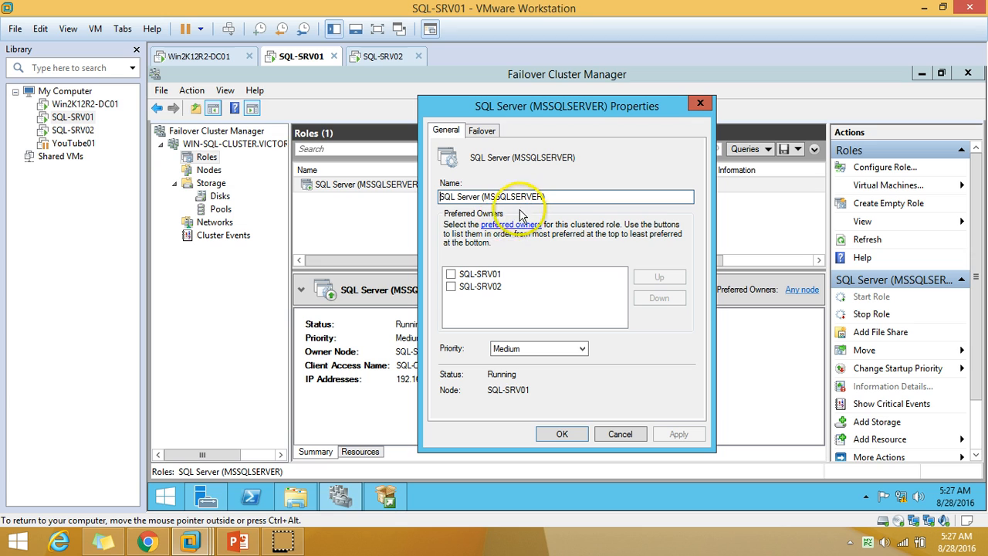
Make SQL-SRV01 and SQL-SRV02 preferred owners of the SQL Server (MSSQLSERVER) role, set its priority to High, and apply both changes.
{"action": "left_click", "coordinate": [450, 274]}
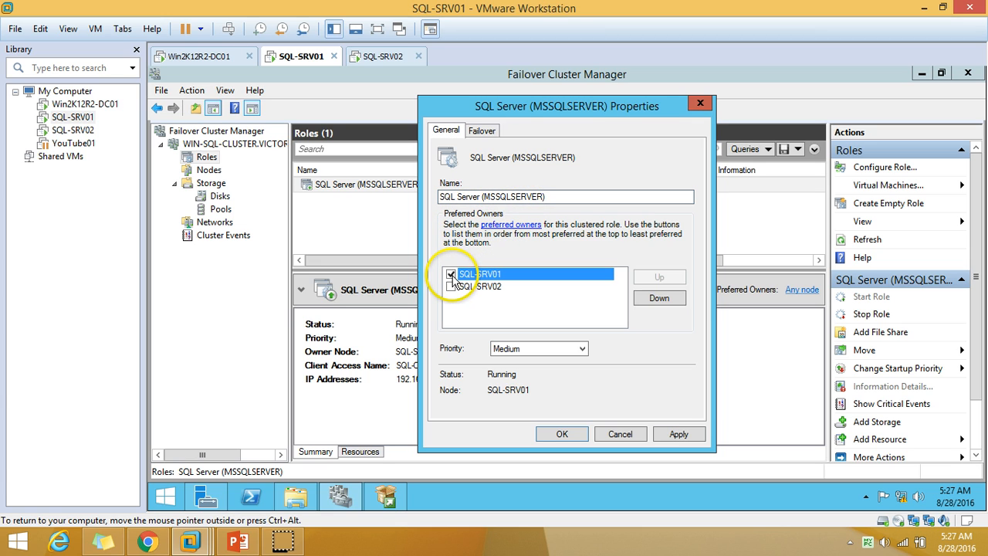
{"action": "left_click", "coordinate": [451, 287]}
{"action": "left_click", "coordinate": [679, 434]}
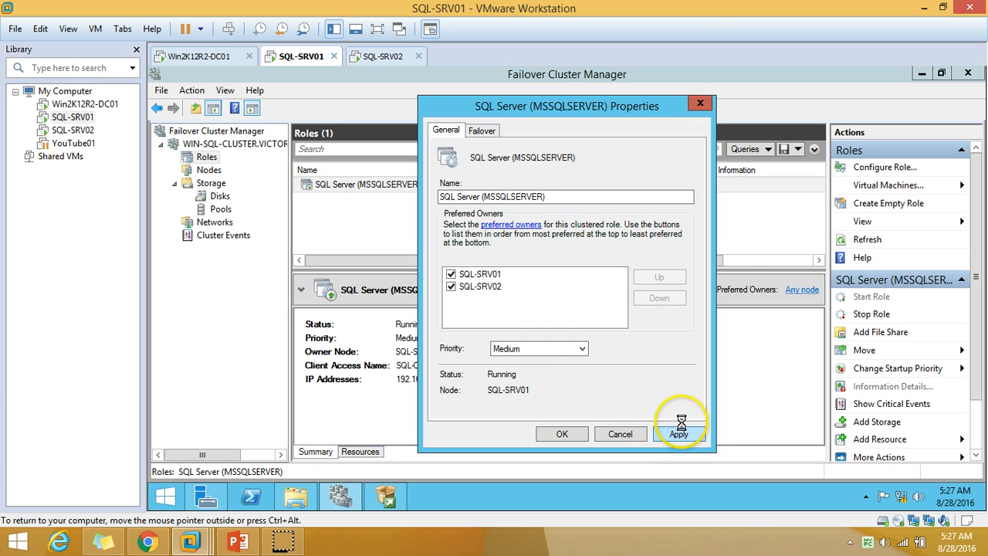
{"action": "left_click", "coordinate": [550, 352]}
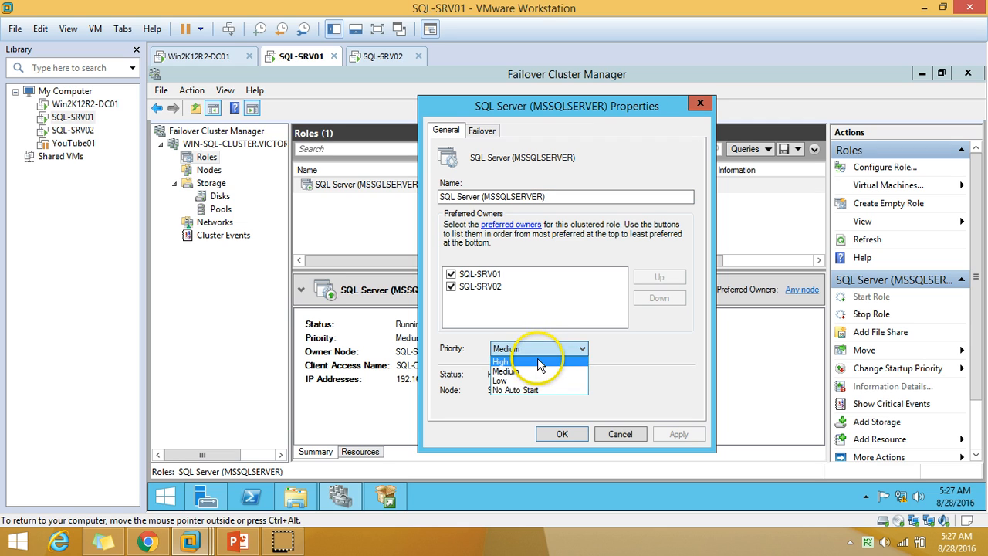
{"action": "left_click", "coordinate": [563, 360]}
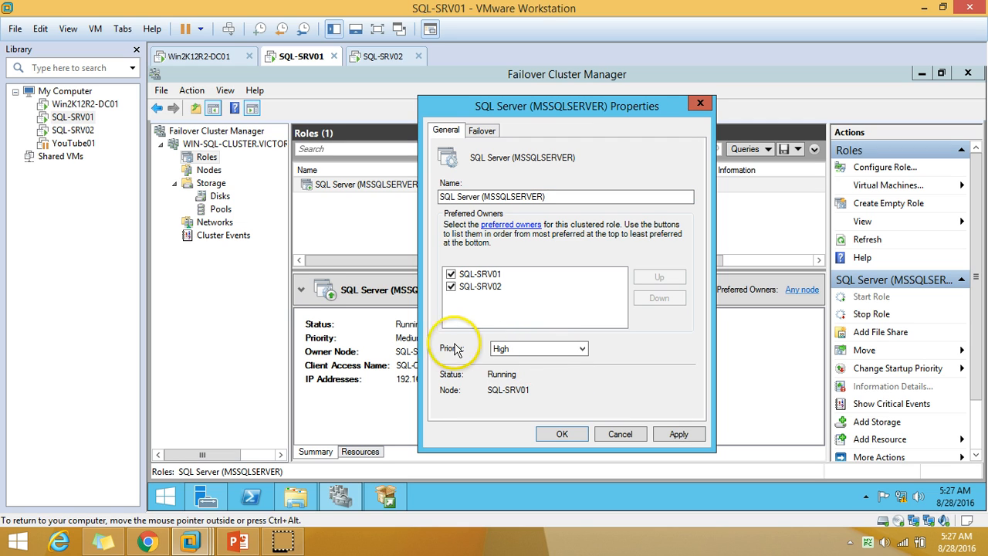
{"action": "left_click", "coordinate": [679, 434]}
Review the role's failover and failback settings and close its properties.
{"action": "left_click", "coordinate": [485, 132]}
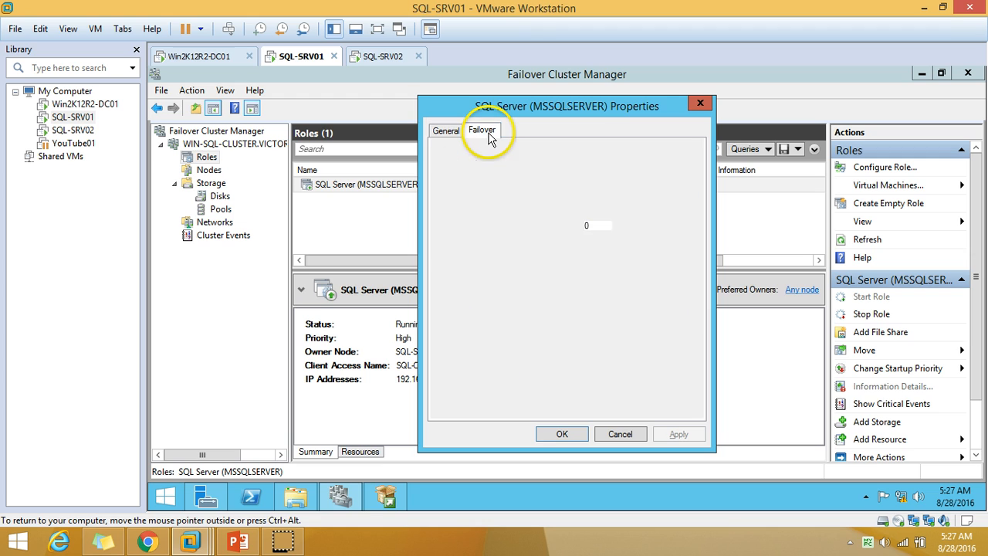
{"action": "mouse_move", "coordinate": [467, 236]}
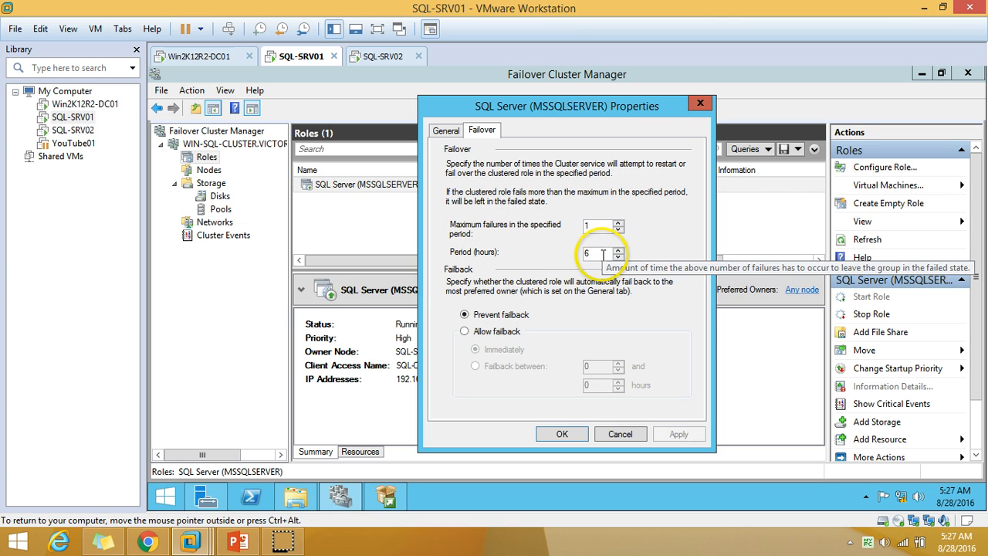
{"action": "left_click", "coordinate": [445, 131]}
{"action": "left_click", "coordinate": [562, 434]}
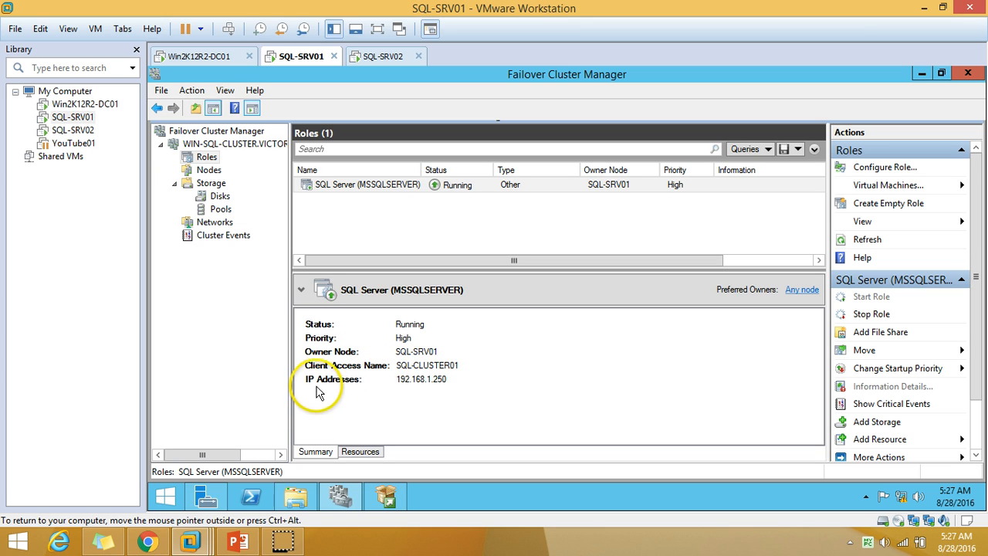
Examine the role's resources in an enlarged details area, checking the server name's IP address, SQL Server and SQL Server Agent.
{"action": "left_click", "coordinate": [361, 452]}
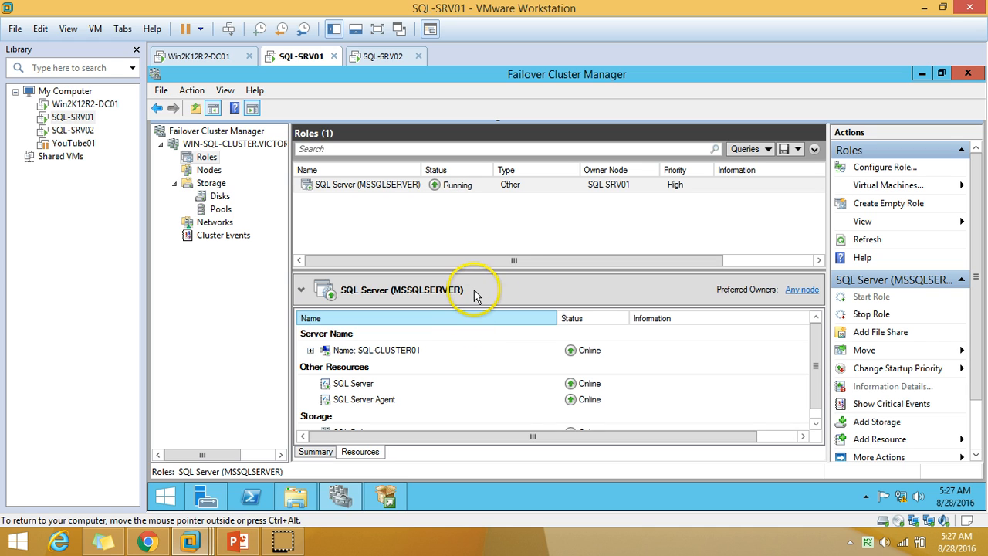
{"action": "left_click_drag", "start_coordinate": [498, 269], "coordinate": [510, 234]}
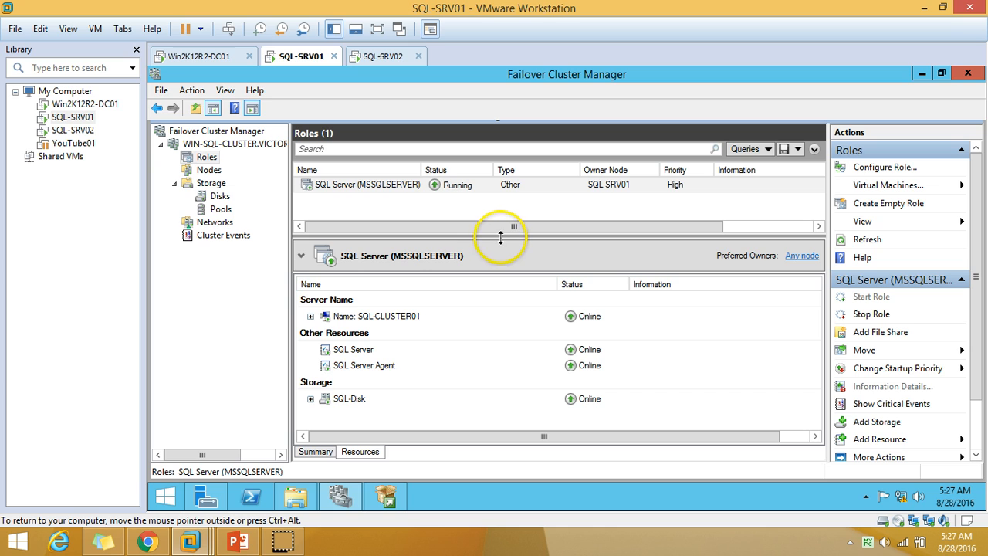
{"action": "left_click", "coordinate": [396, 317]}
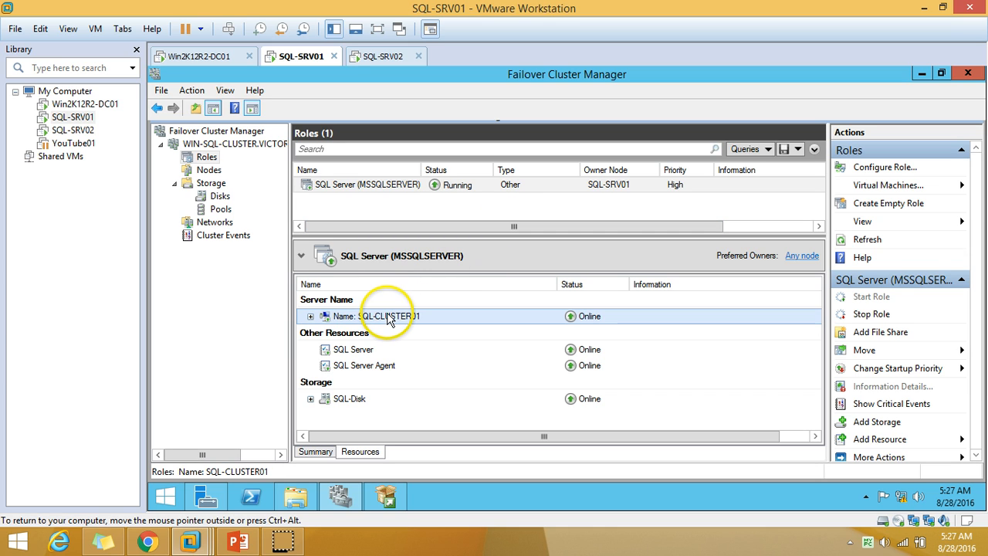
{"action": "left_click", "coordinate": [309, 316]}
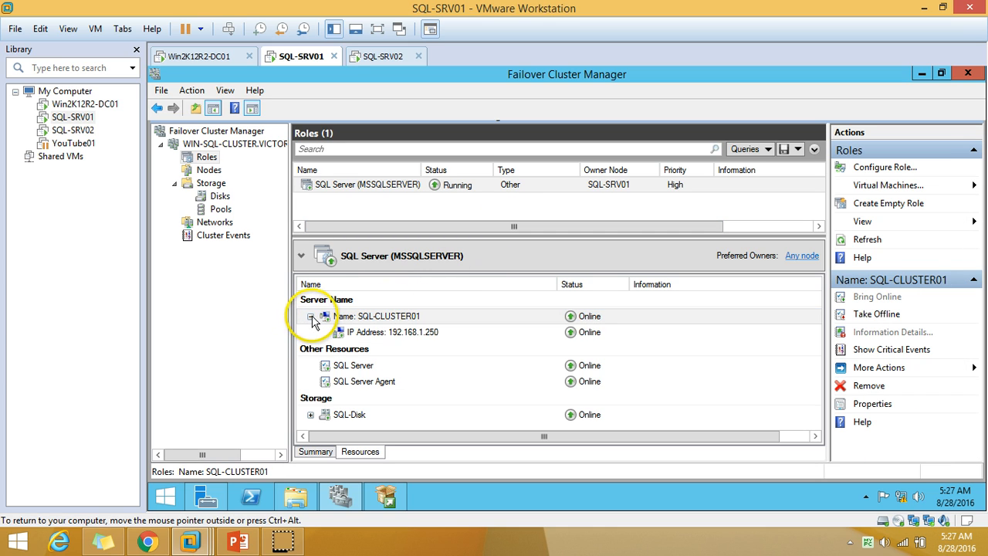
{"action": "left_click", "coordinate": [310, 318]}
{"action": "left_click", "coordinate": [379, 352]}
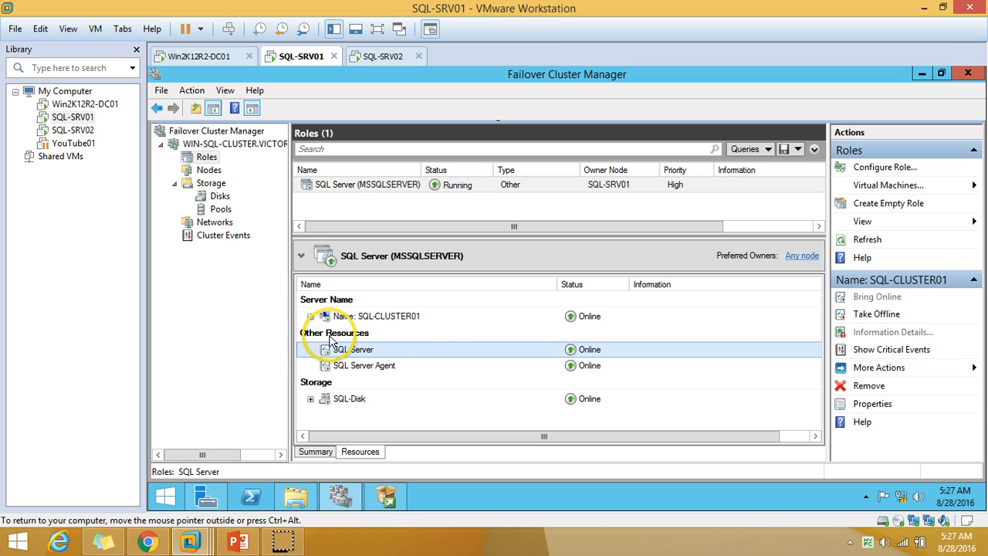
{"action": "left_click", "coordinate": [405, 365]}
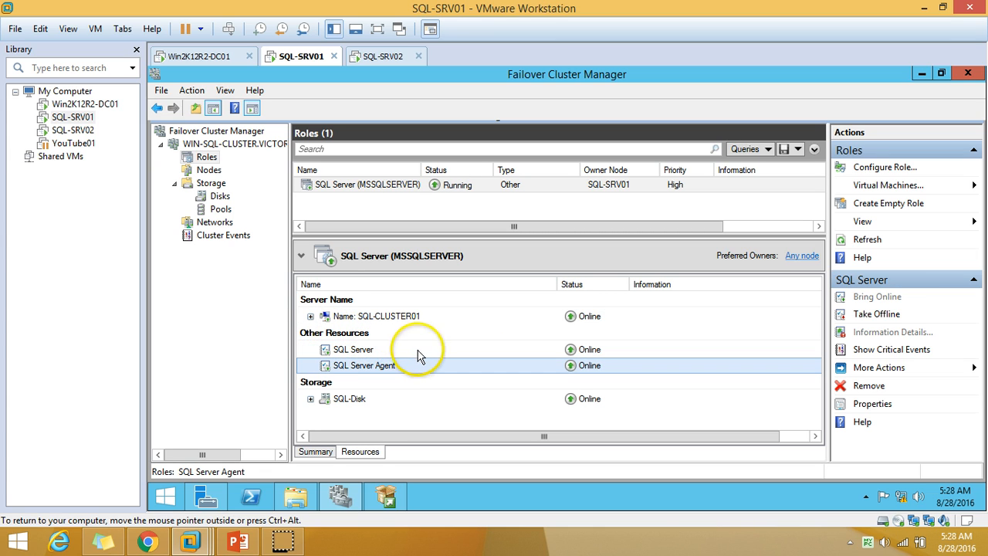
{"action": "left_click", "coordinate": [417, 353]}
Expand the role's SQL-Disk storage resource and inspect its D: volume.
{"action": "left_click", "coordinate": [349, 398]}
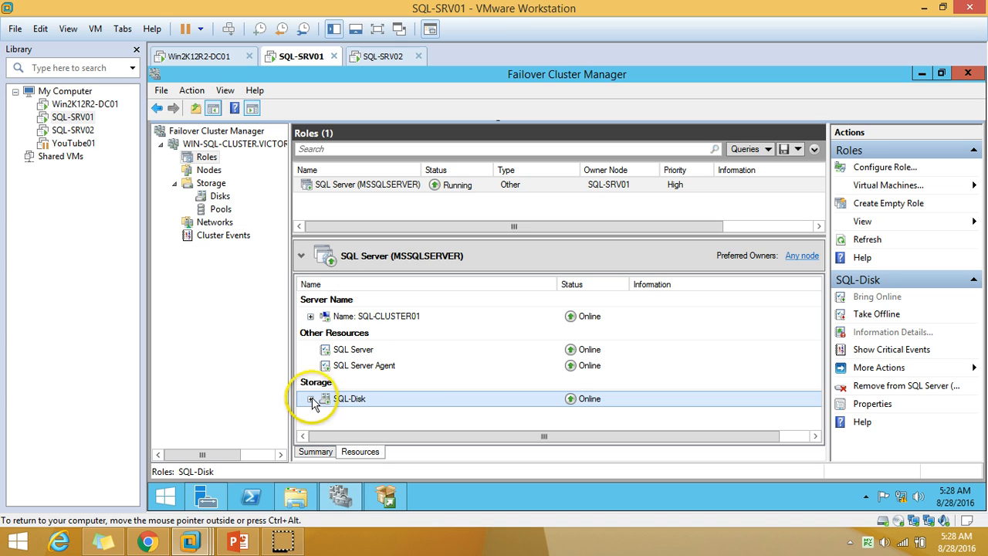
{"action": "left_click", "coordinate": [310, 398]}
{"action": "left_click", "coordinate": [396, 417]}
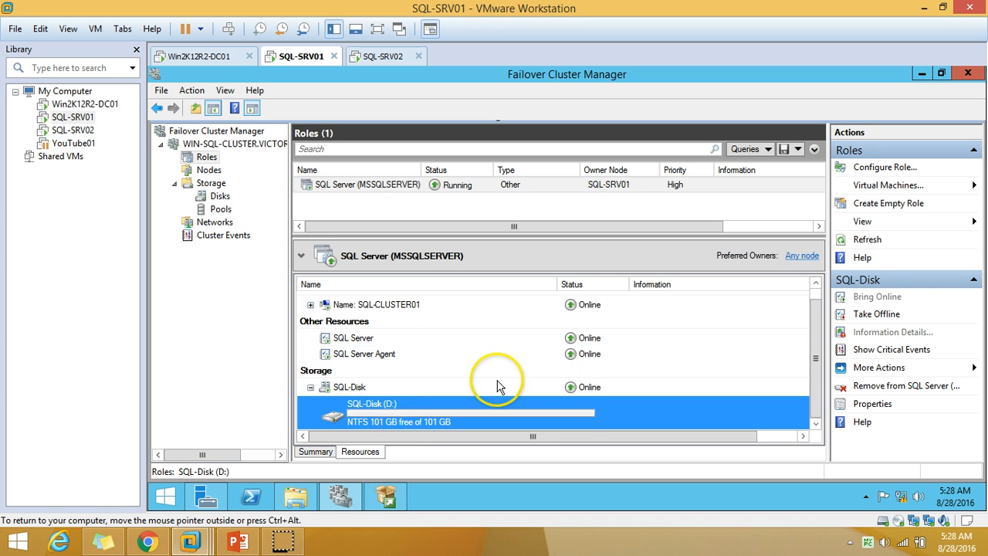
{"action": "scroll", "coordinate": [521, 351], "scroll_direction": "up", "scroll_amount": 1}
{"action": "left_click", "coordinate": [206, 333]}
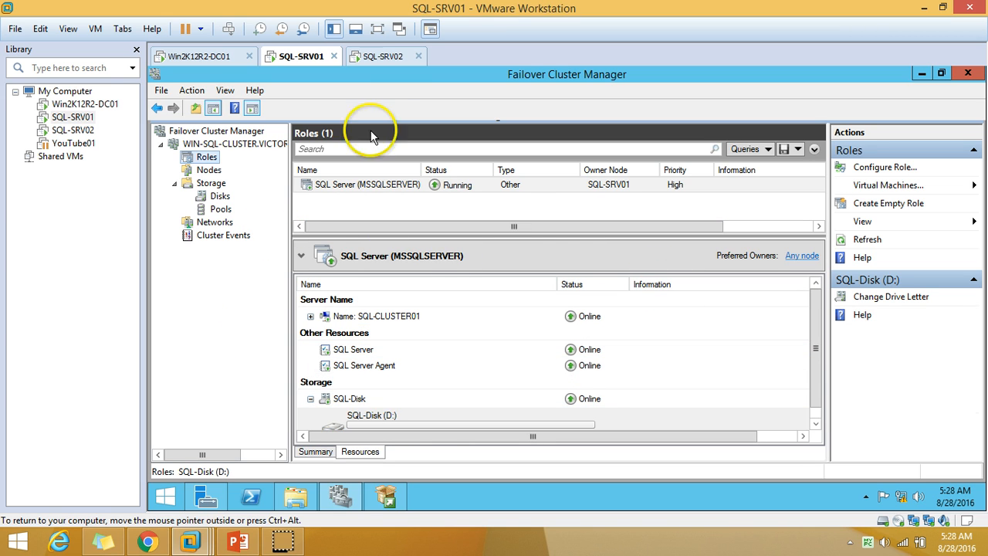
Switch to the SQL-SRV02 machine, maximize Failover Cluster Manager, and expand the WIN-SQL-CLUSTER tree with its storage and nodes.
{"action": "left_click", "coordinate": [383, 56]}
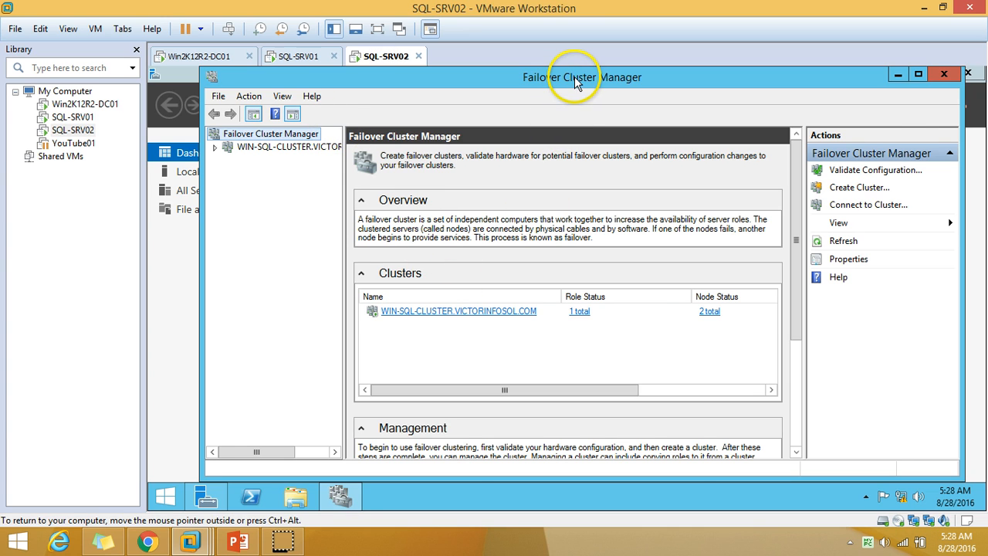
{"action": "double_click", "coordinate": [575, 78]}
{"action": "left_click", "coordinate": [157, 141]}
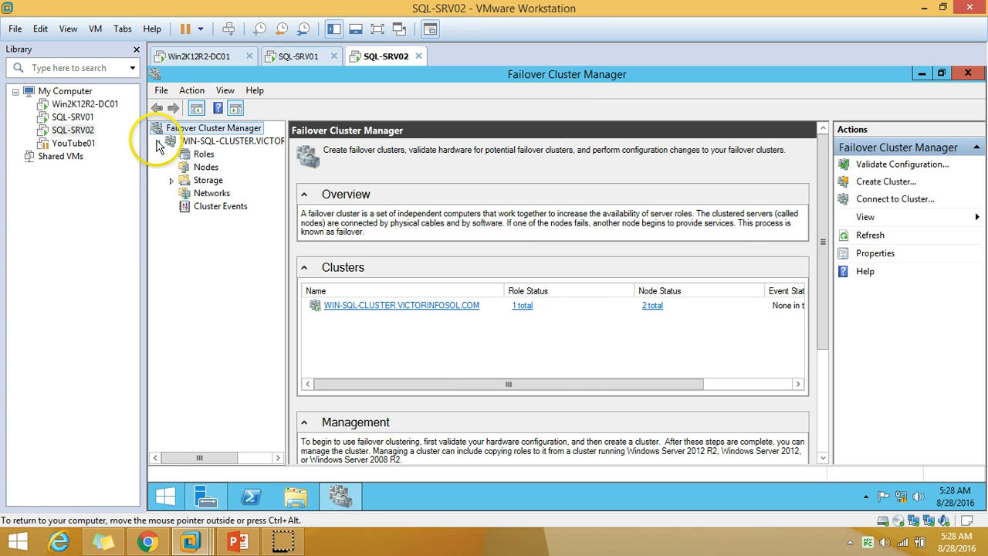
{"action": "left_click", "coordinate": [205, 179]}
{"action": "left_click", "coordinate": [172, 180]}
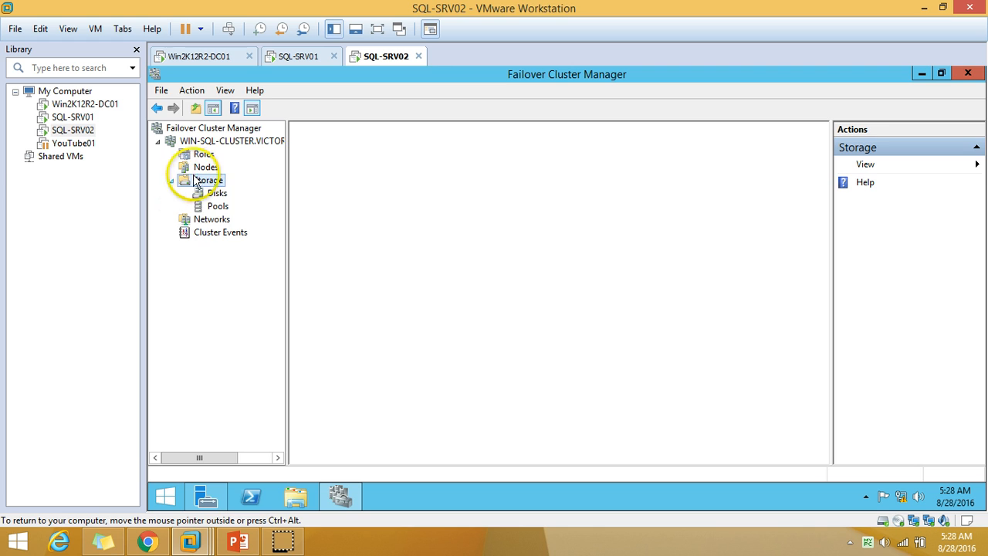
{"action": "left_click", "coordinate": [206, 168]}
Check the SQL Server (MSSQLSERVER) role's summary and resources on SQL-SRV02, and return to the PowerPoint step list.
{"action": "left_click", "coordinate": [204, 154]}
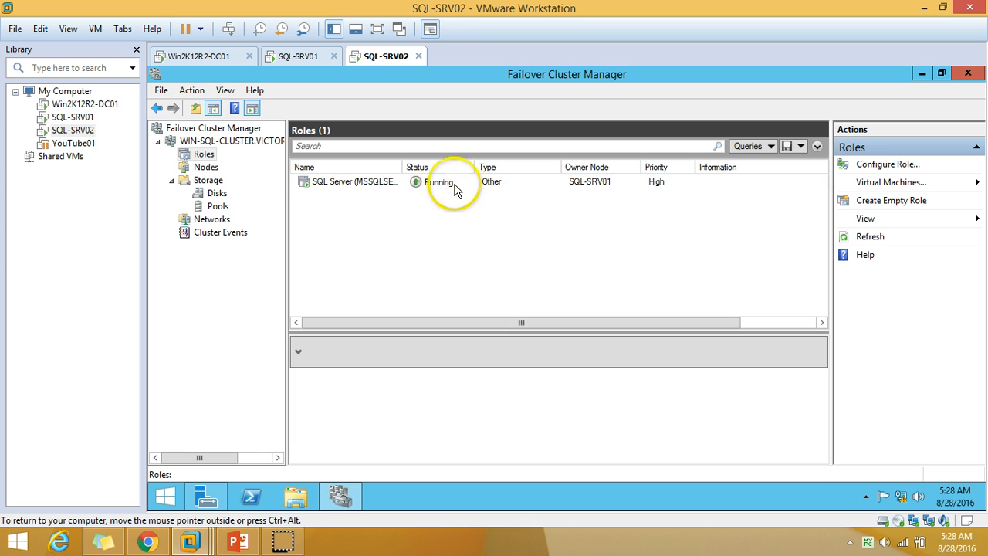
{"action": "left_click", "coordinate": [482, 183]}
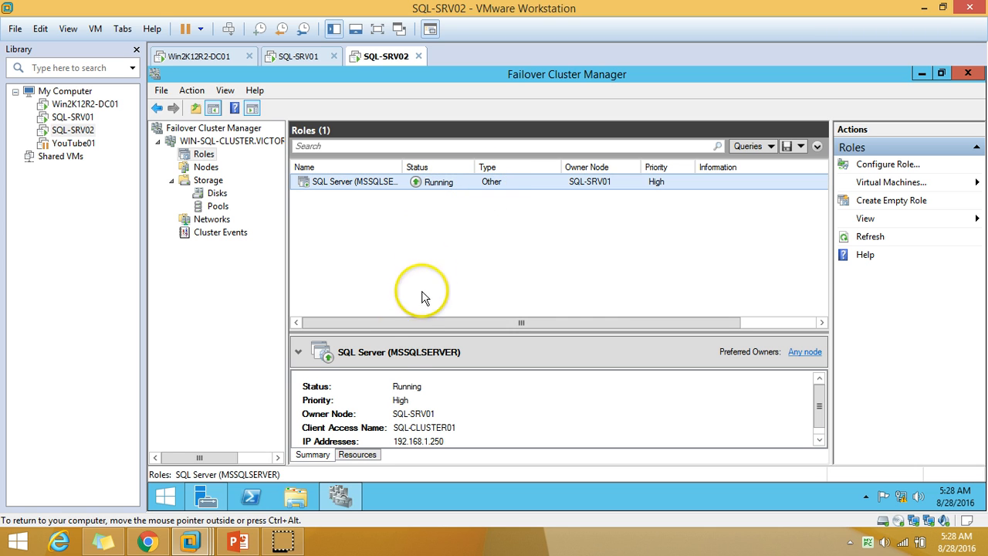
{"action": "left_click", "coordinate": [358, 455]}
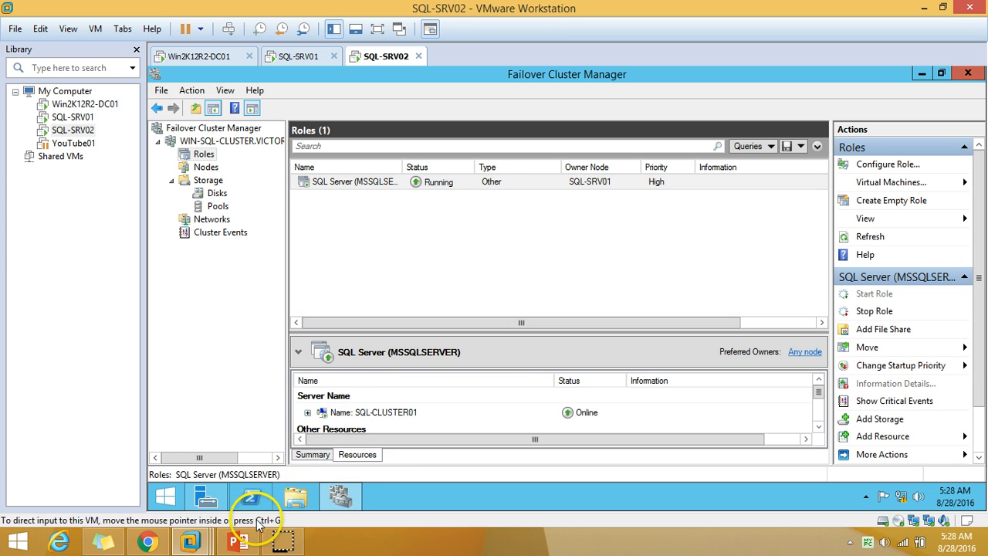
{"action": "left_click", "coordinate": [242, 546]}
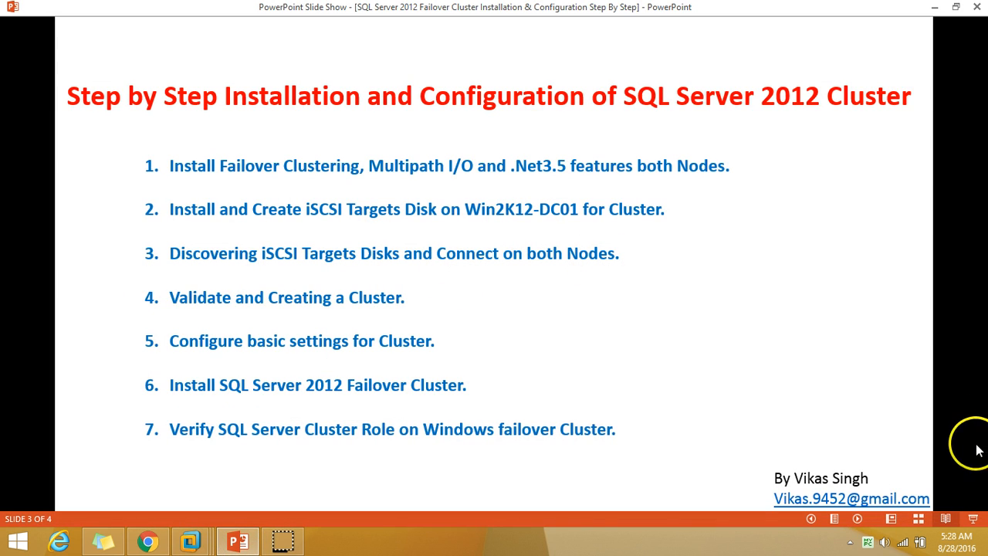